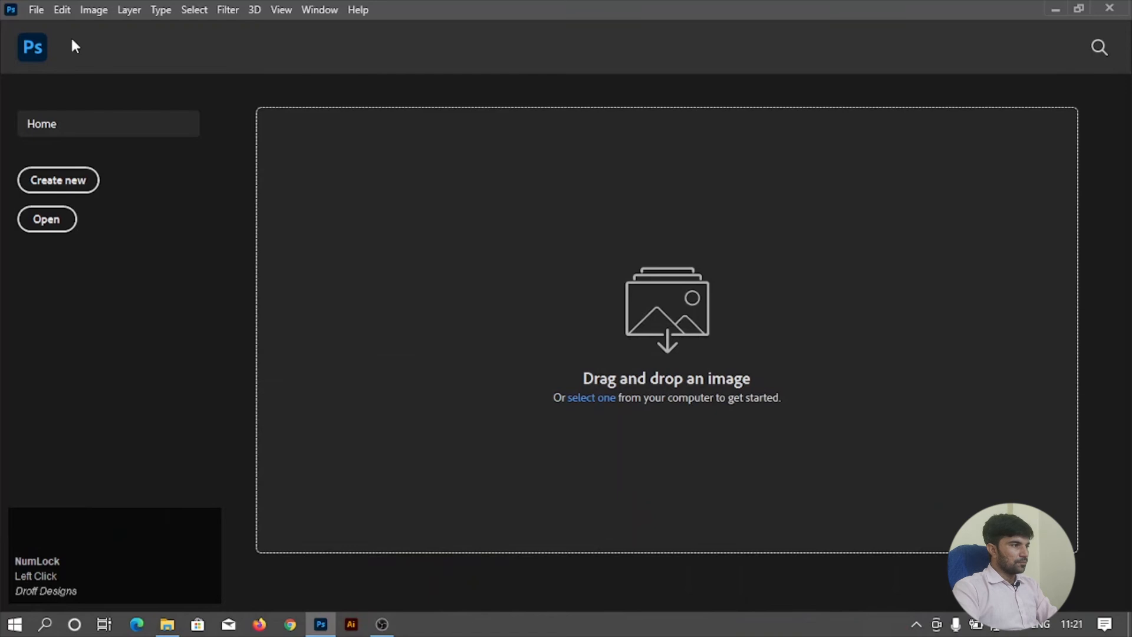
Create a new white 1500 x 1500 pixel RGB document named class-3rd at 72 pixels/centimeter.
click(36, 9)
click(39, 25)
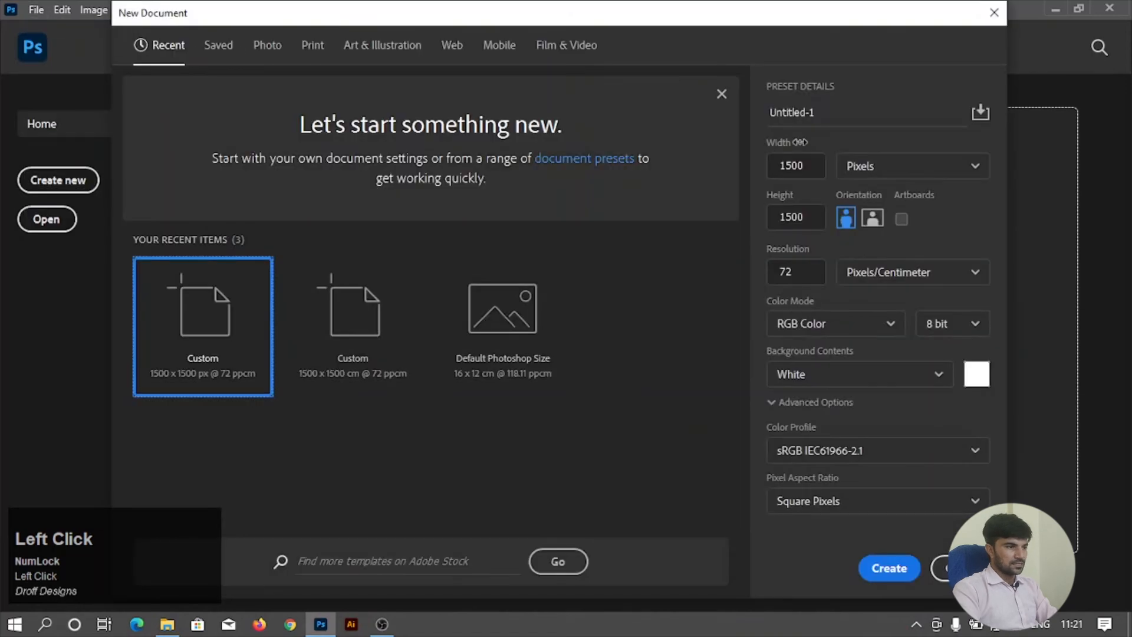
click(809, 171)
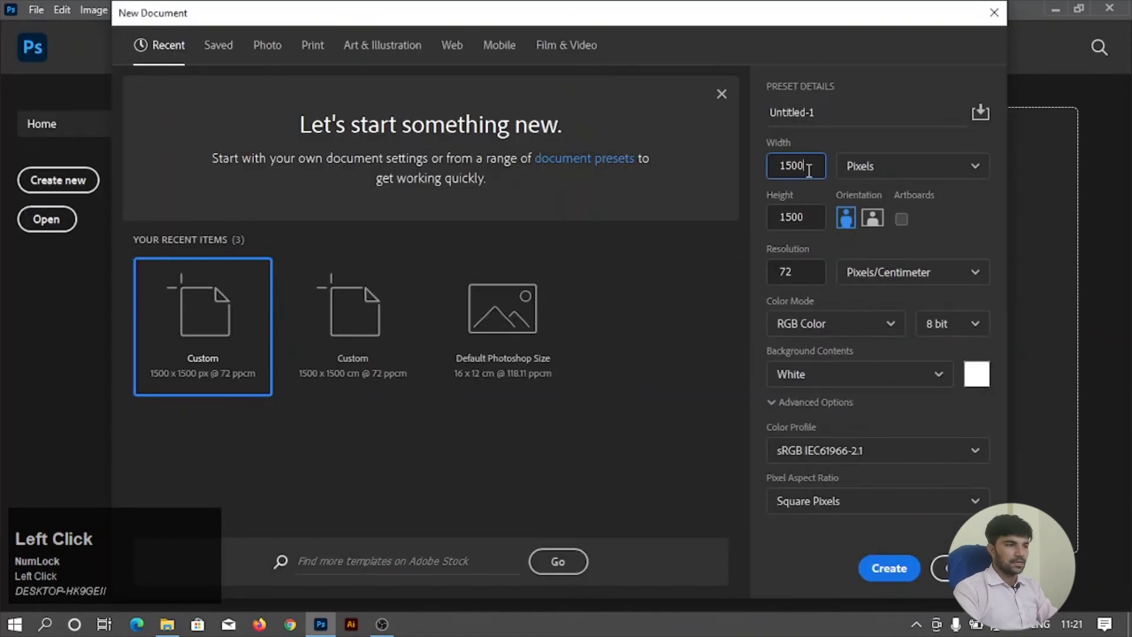
click(823, 113)
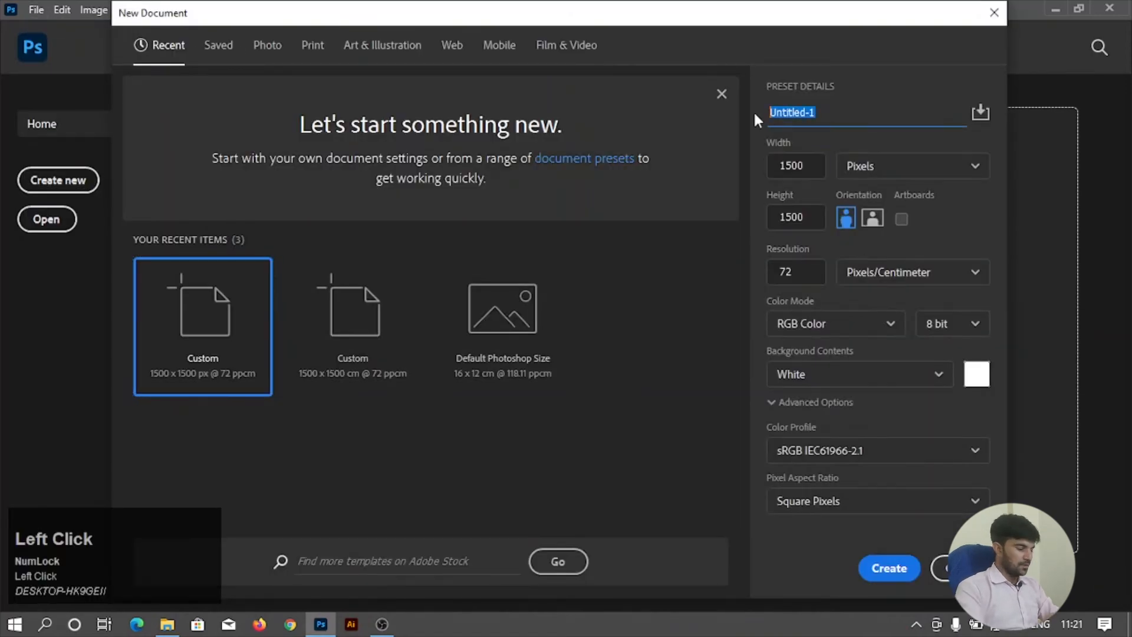
text(class-3rd)
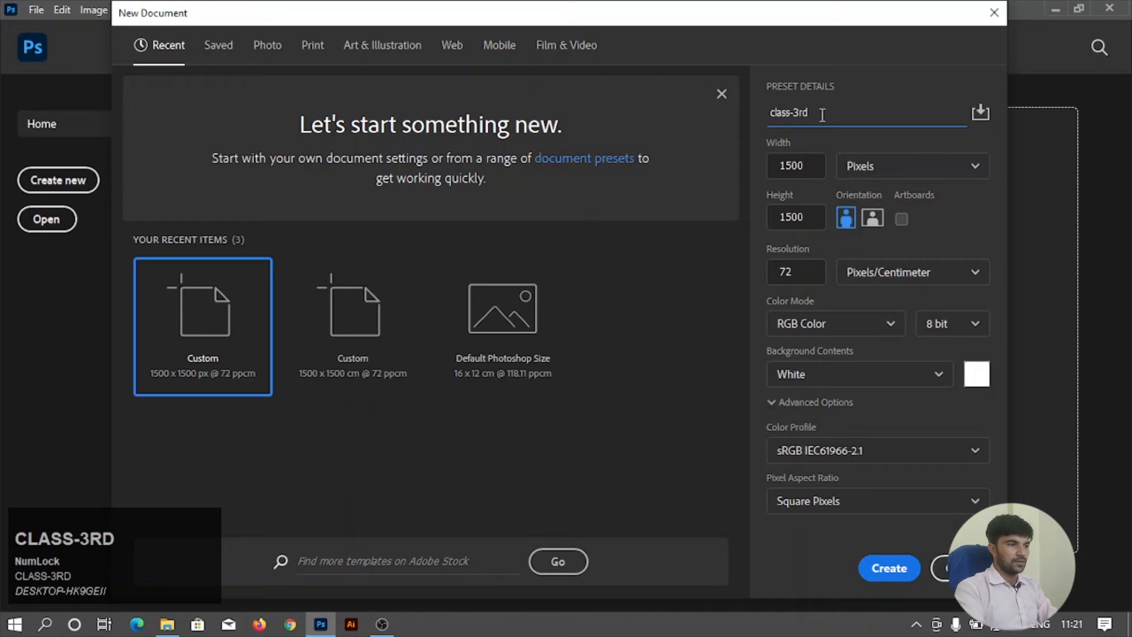
click(795, 165)
click(904, 579)
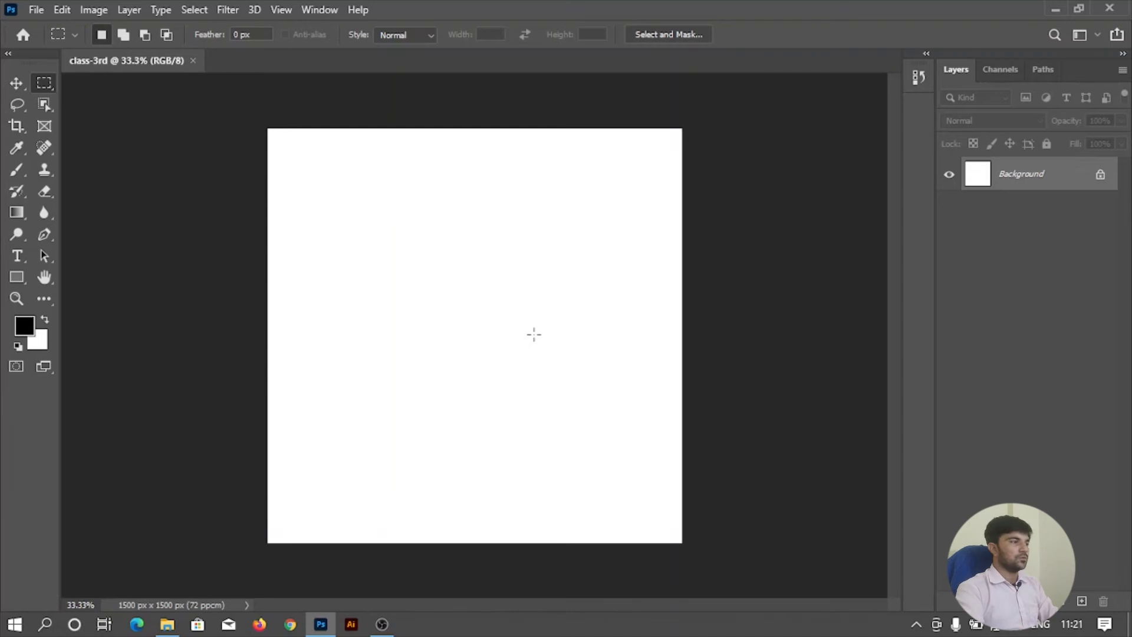
Save the document to the Desktop as class-3rd in Photoshop (PSD) format.
key(ctrl+s)
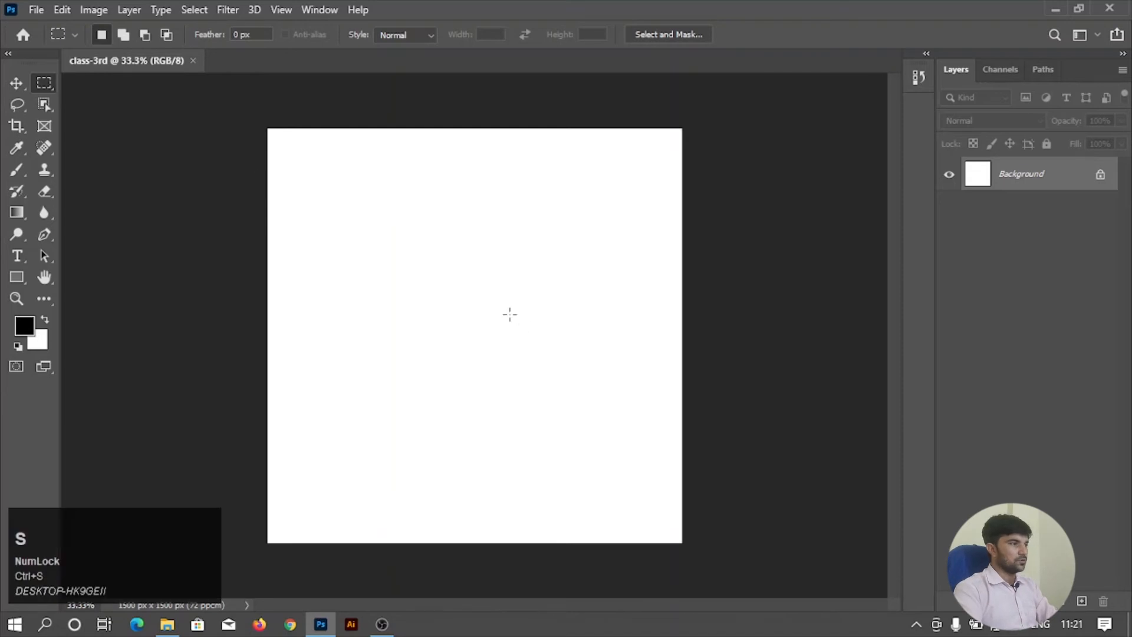
click(34, 10)
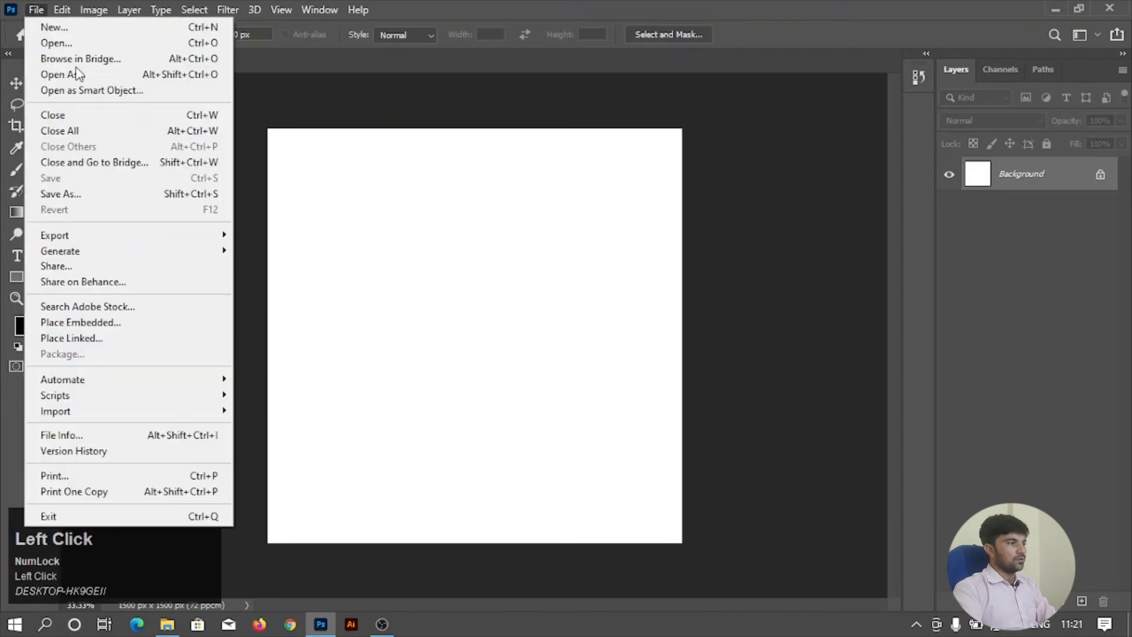
click(83, 189)
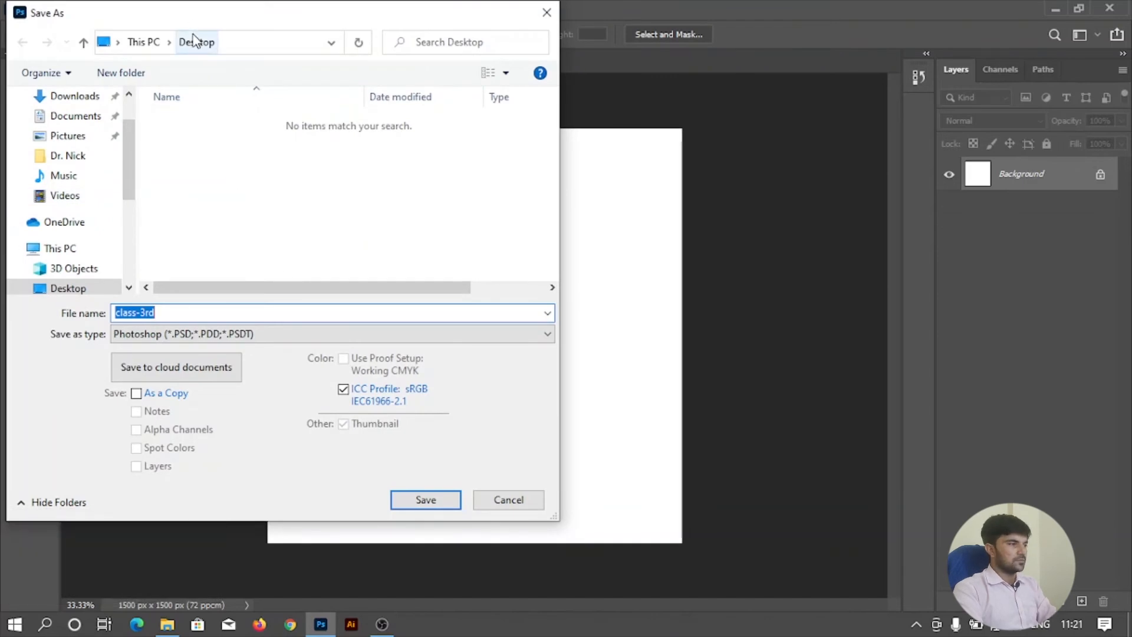
scroll(80, 217, down, 5)
scroll(93, 220, up, 5)
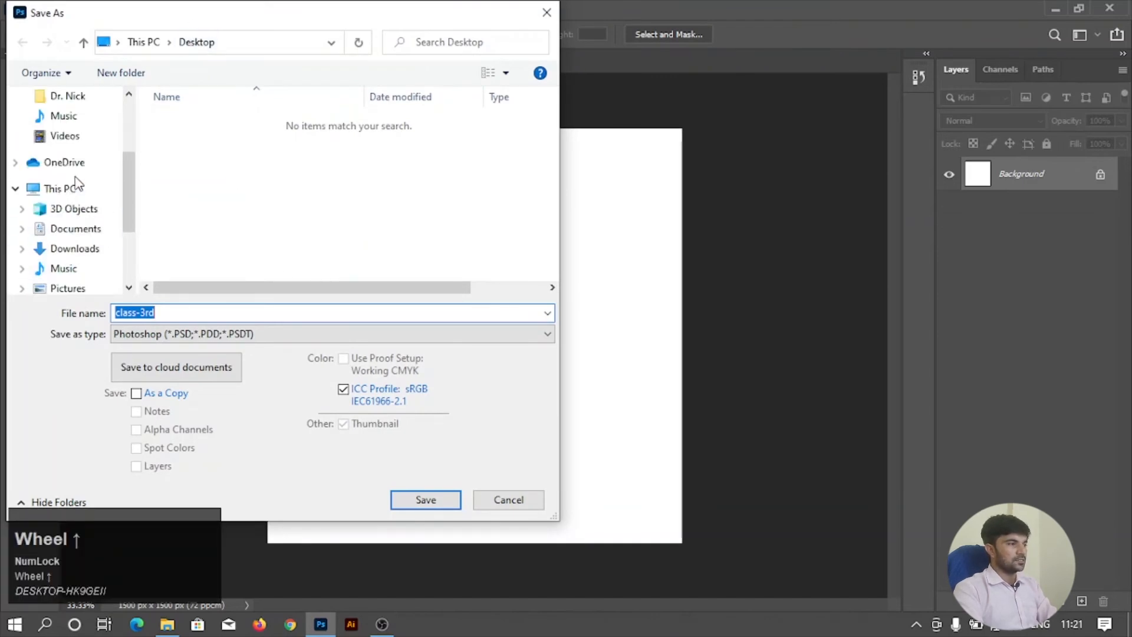
scroll(83, 177, up, 4)
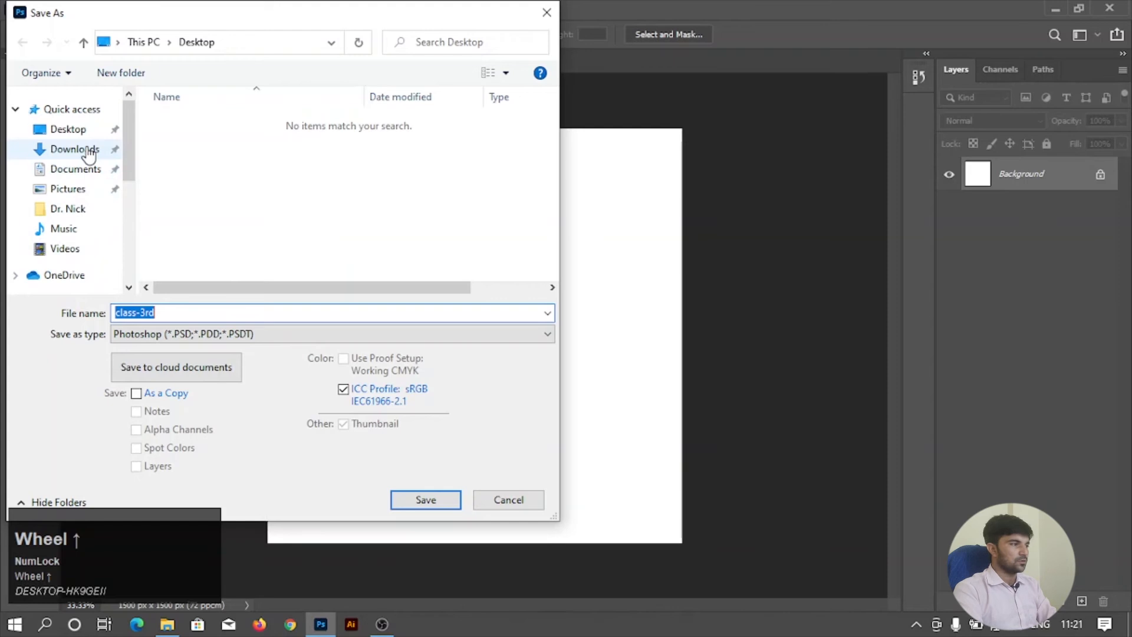
click(77, 128)
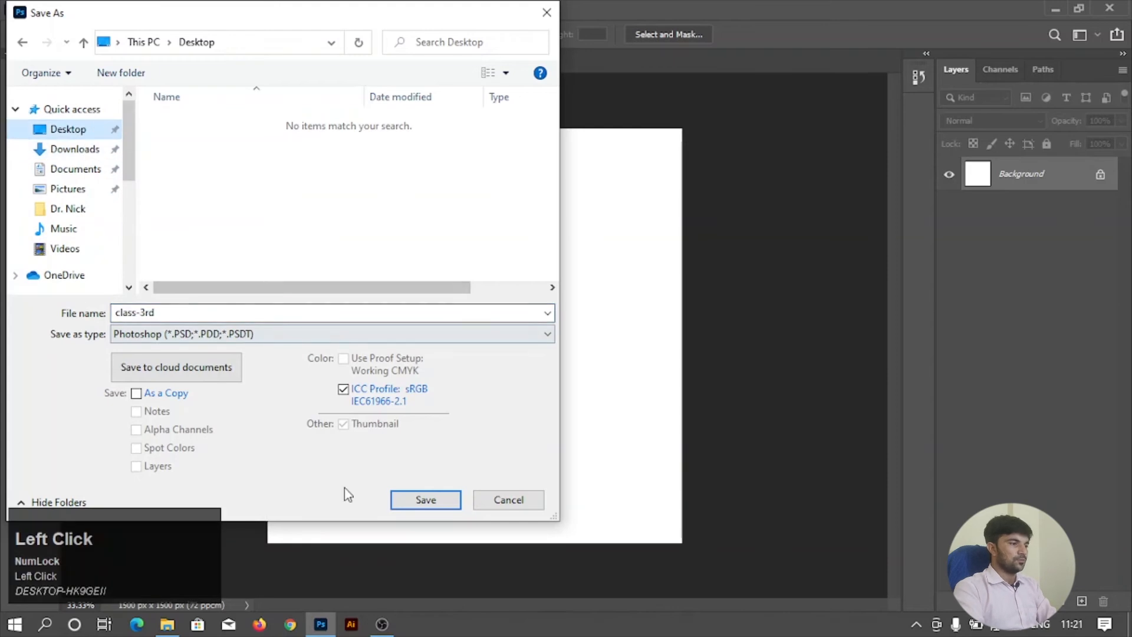
click(423, 500)
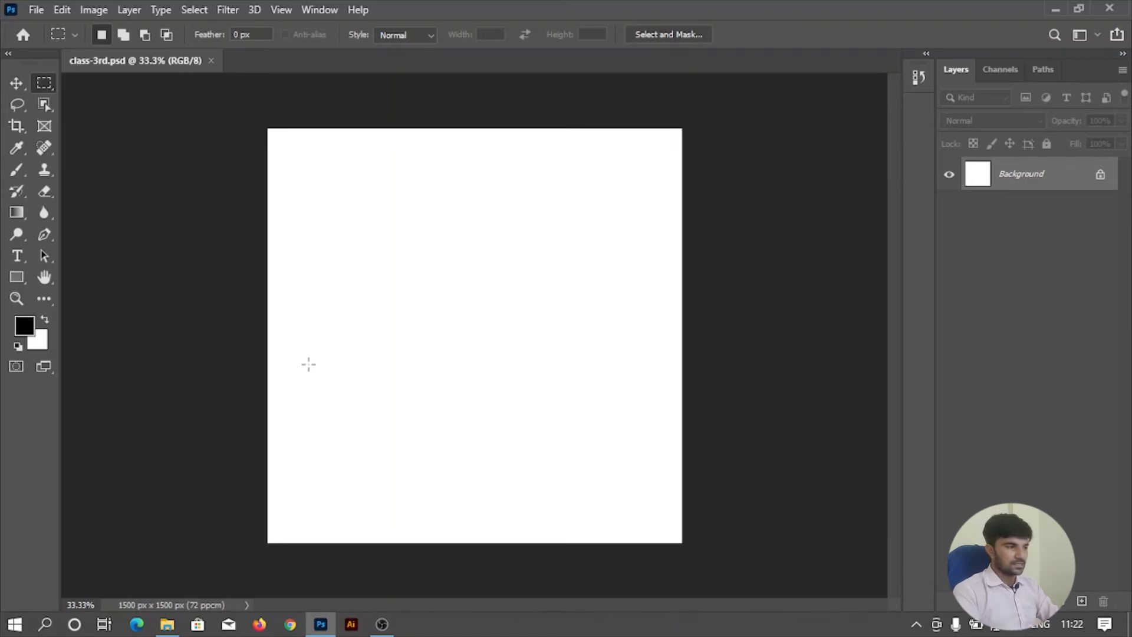
key(ctrl+s)
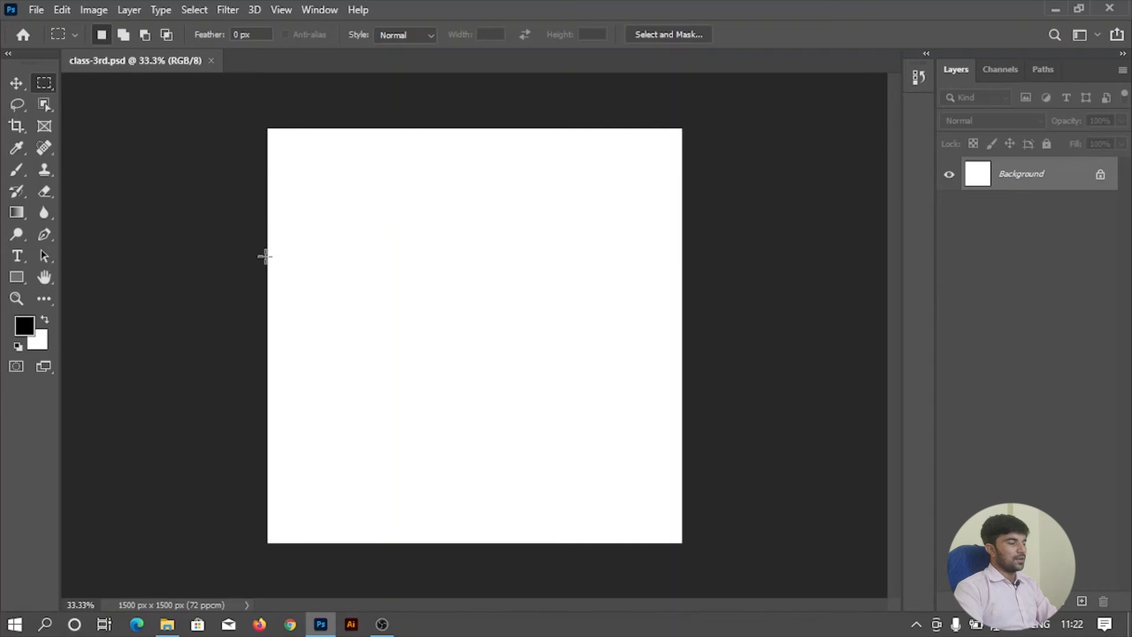
Draw a wide rectangular selection across the upper half of the canvas with the Rectangular Marquee Tool.
click(24, 84)
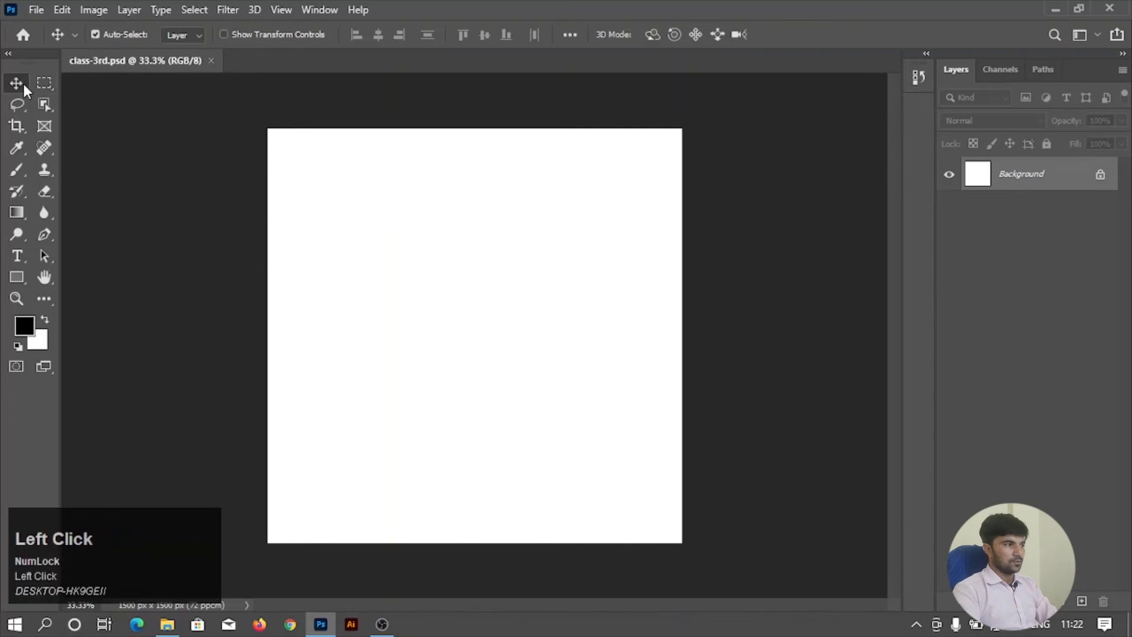
click(45, 83)
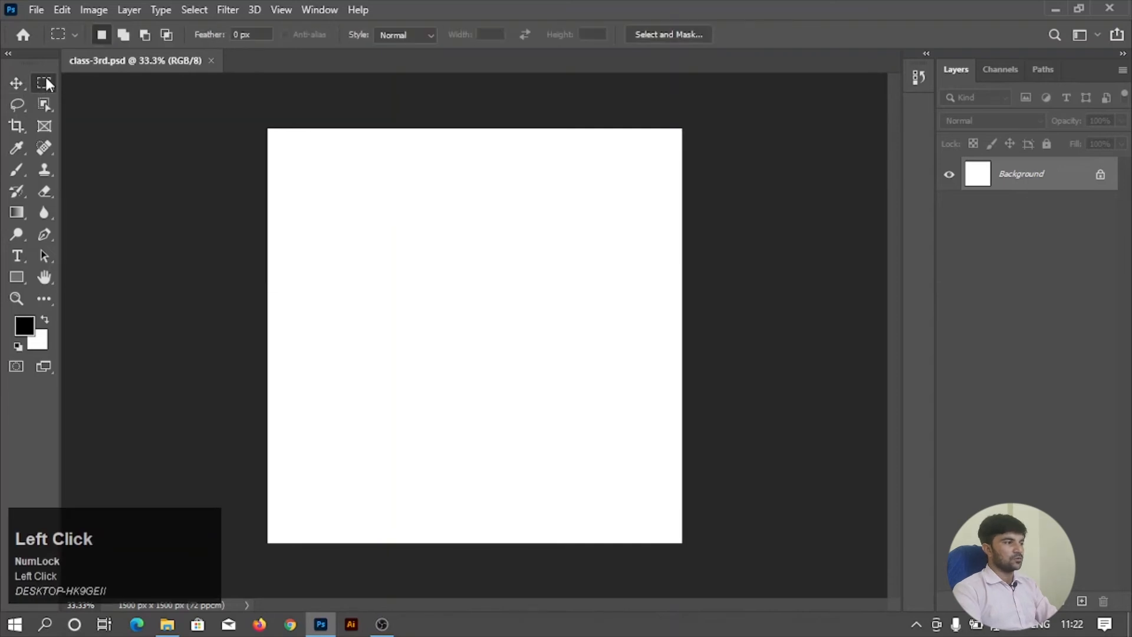
right_click(46, 83)
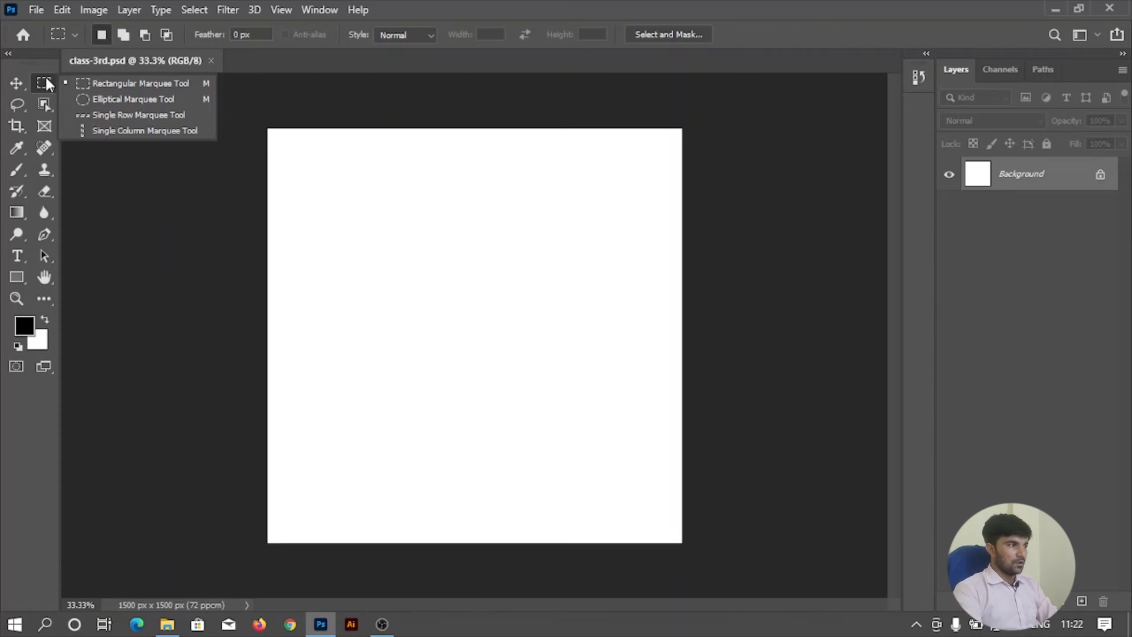
click(127, 83)
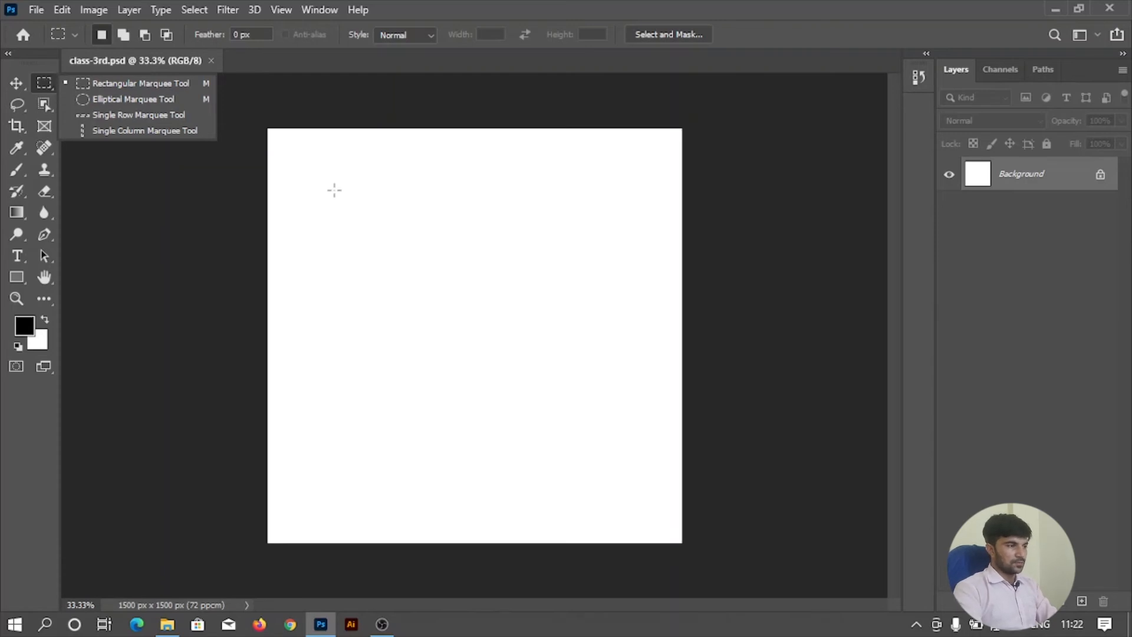
drag(319, 183, 588, 383)
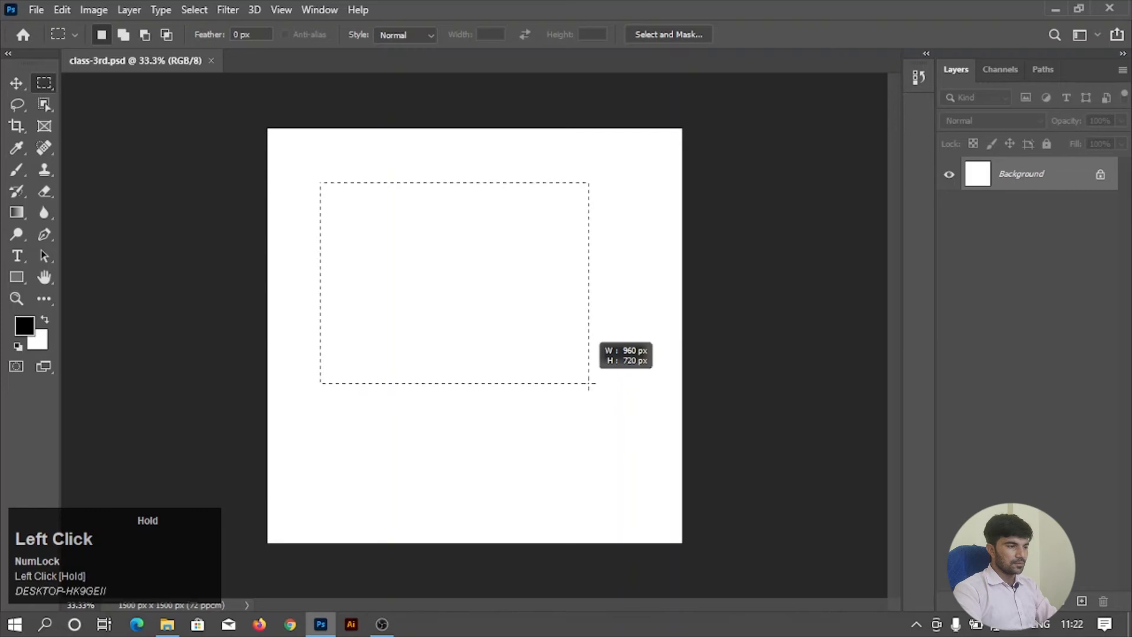
mouse_move(589, 383)
mouse_down()
mouse_move(636, 446)
mouse_move(521, 316)
mouse_move(603, 417)
mouse_move(569, 377)
mouse_up()
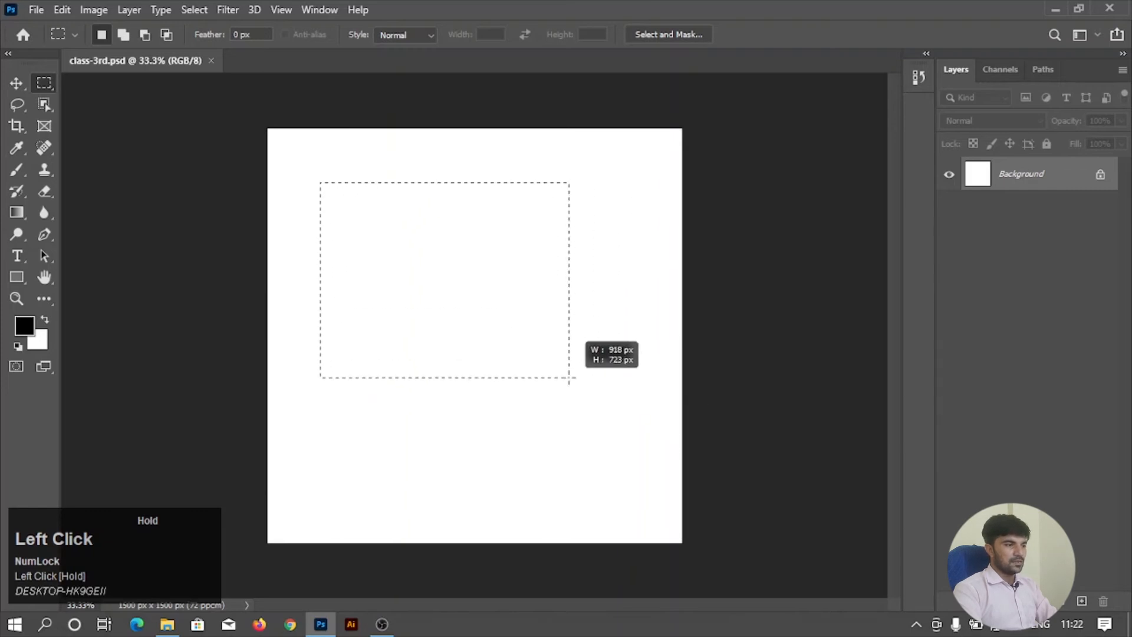
drag(550, 321, 617, 374)
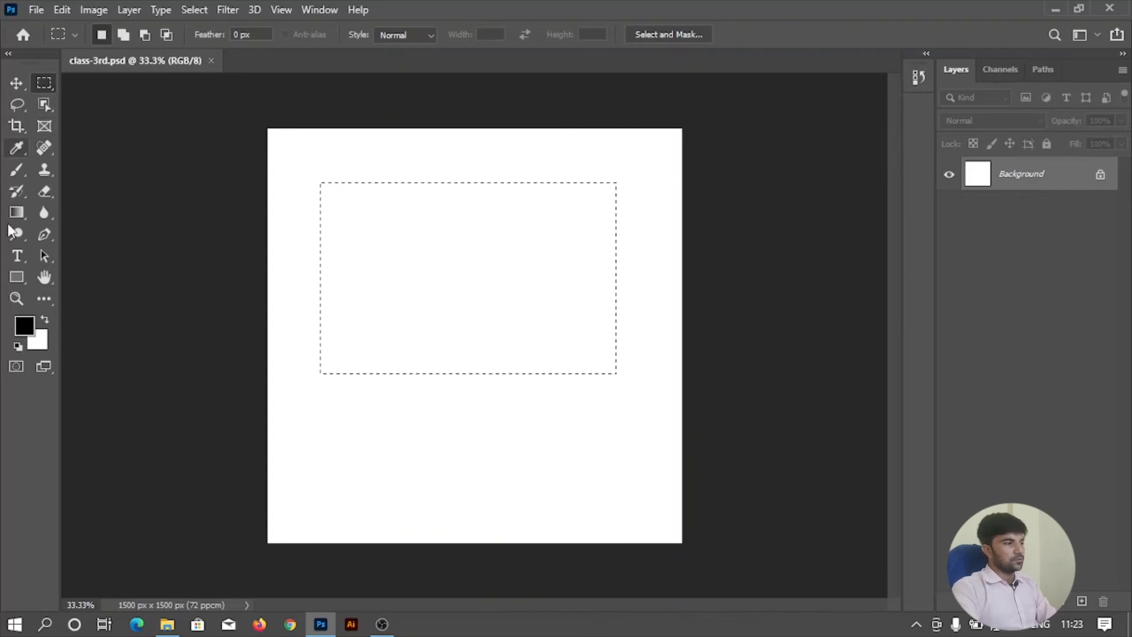
Paint black along the selection's left and top edges with the 186 px brush, and erase loops through the left stroke with the 13 px Eraser.
click(17, 169)
mouse_move(335, 264)
mouse_down()
mouse_move(318, 341)
mouse_move(353, 193)
mouse_move(475, 169)
mouse_move(607, 189)
mouse_up()
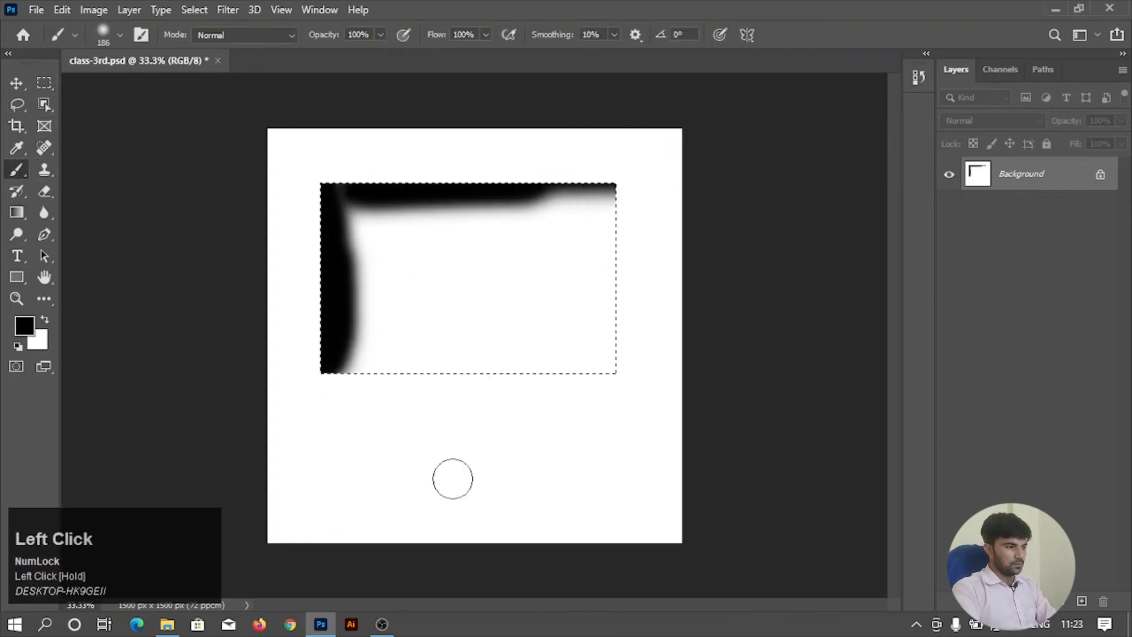
mouse_move(512, 463)
mouse_down()
mouse_move(564, 470)
mouse_move(605, 442)
mouse_move(598, 447)
mouse_move(635, 438)
mouse_up()
click(45, 191)
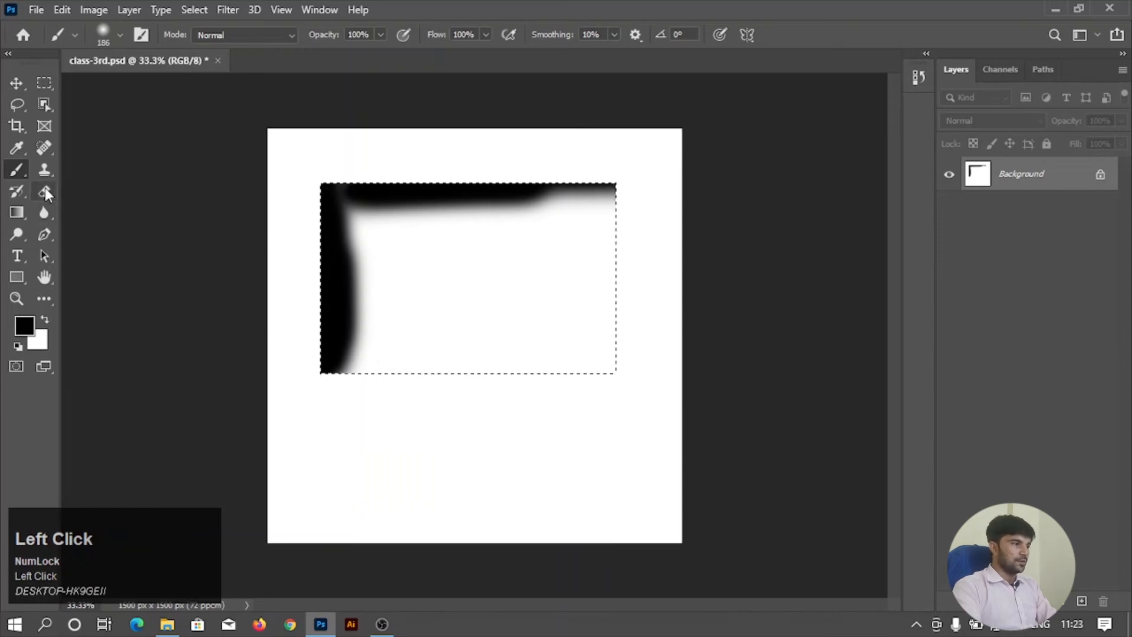
drag(334, 385, 320, 371)
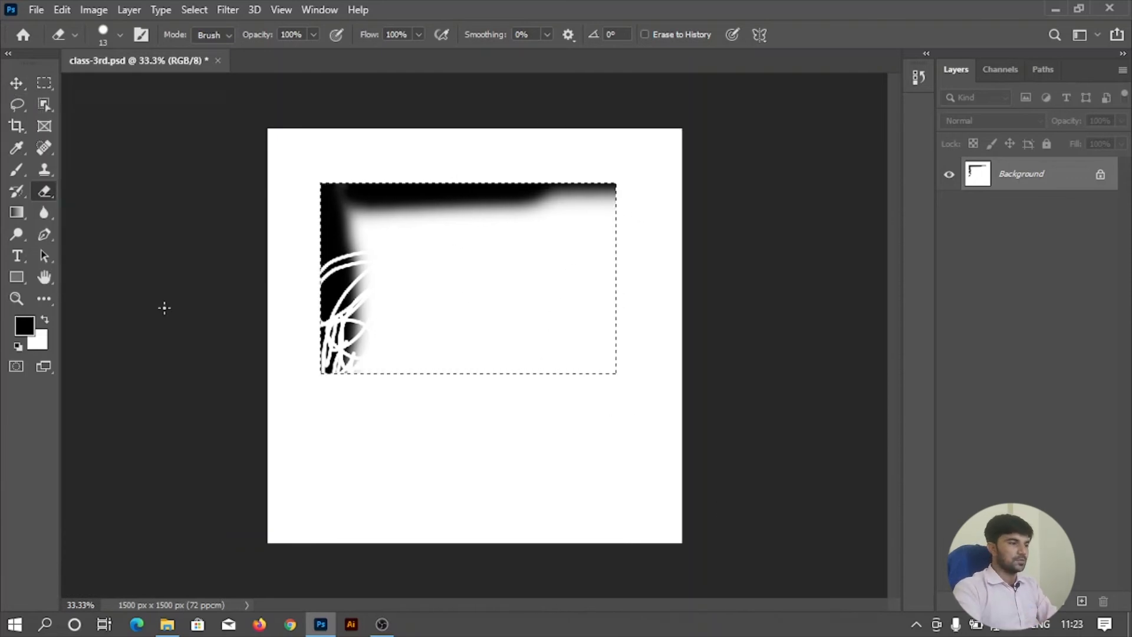
Fill the rectangular selection with the white background color and deselect it.
scroll(607, 293, up, 3)
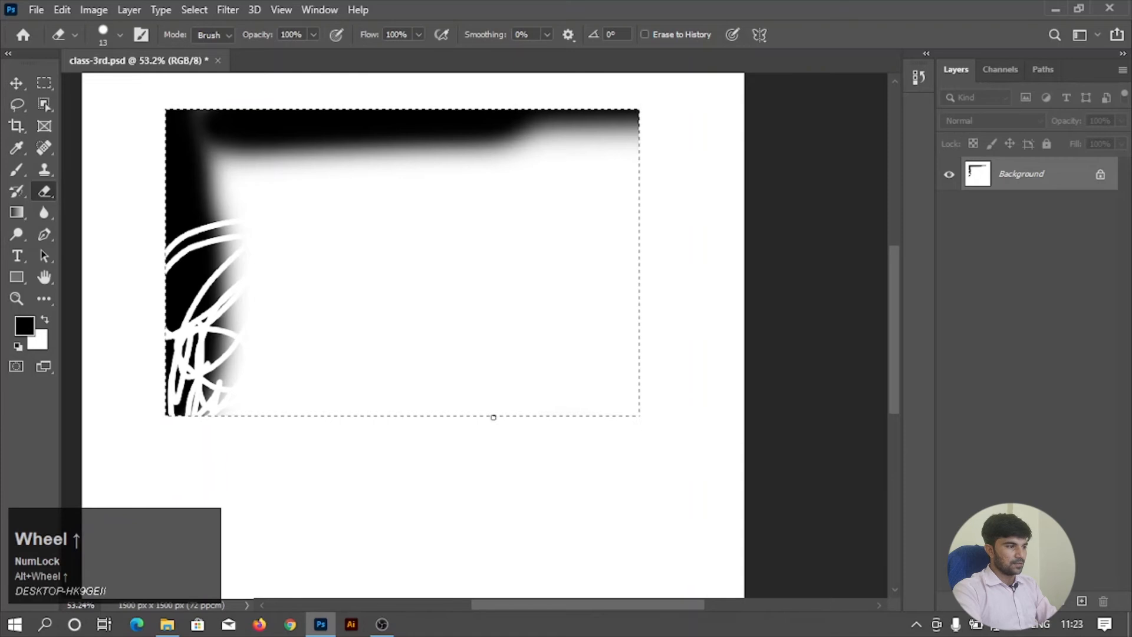
alt+scroll(505, 406, down, 2)
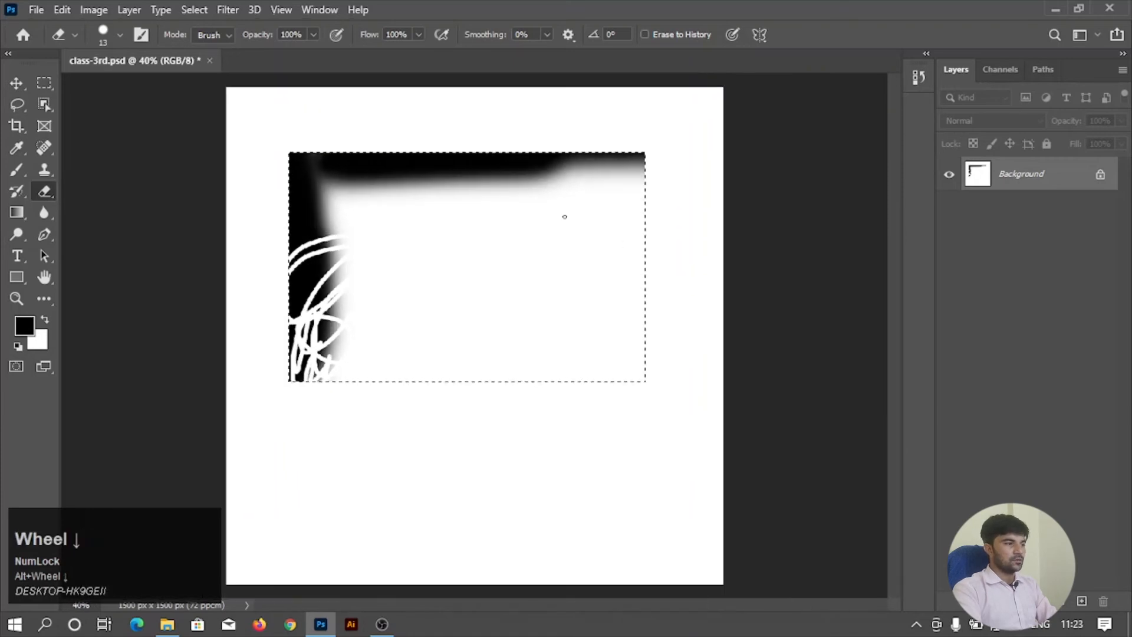
alt+scroll(402, 318, down, 1)
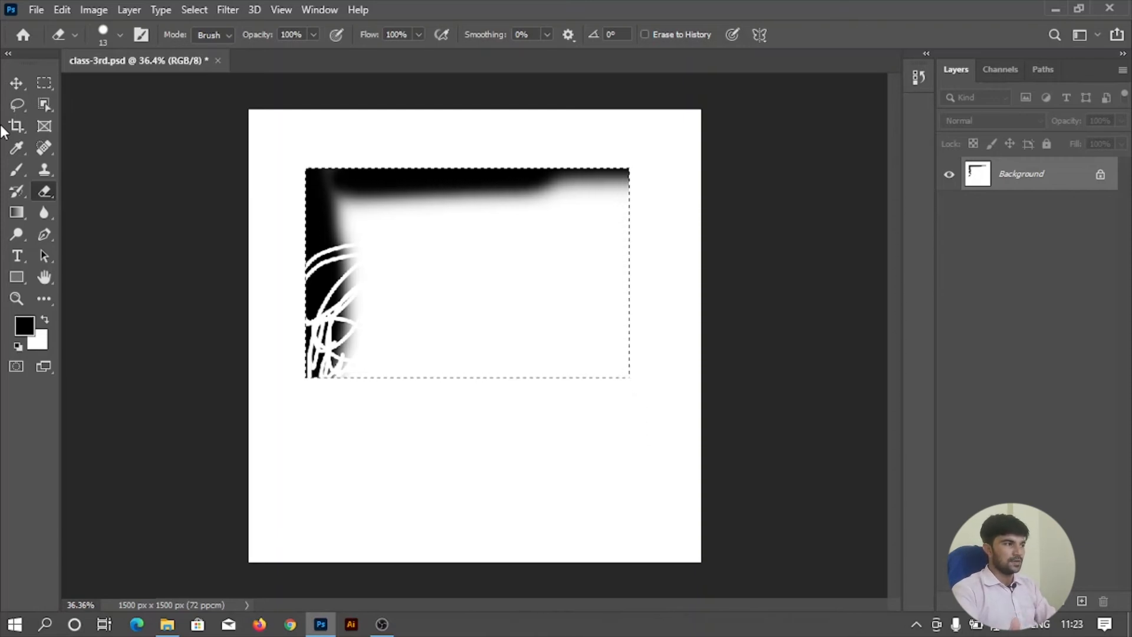
click(46, 81)
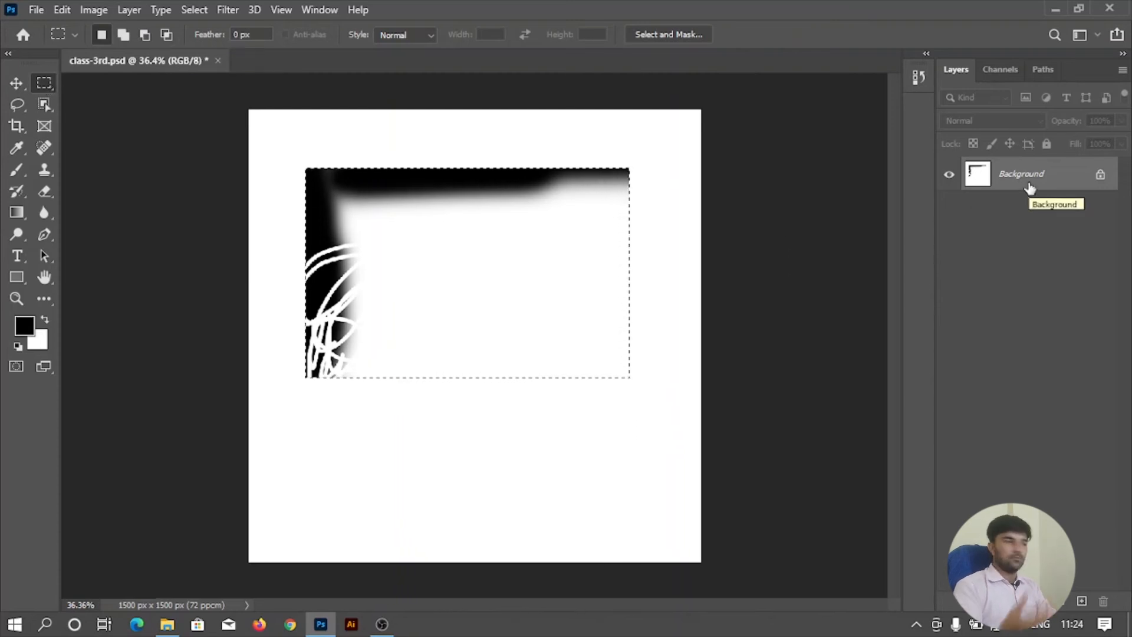
key(ctrl+BackSpace)
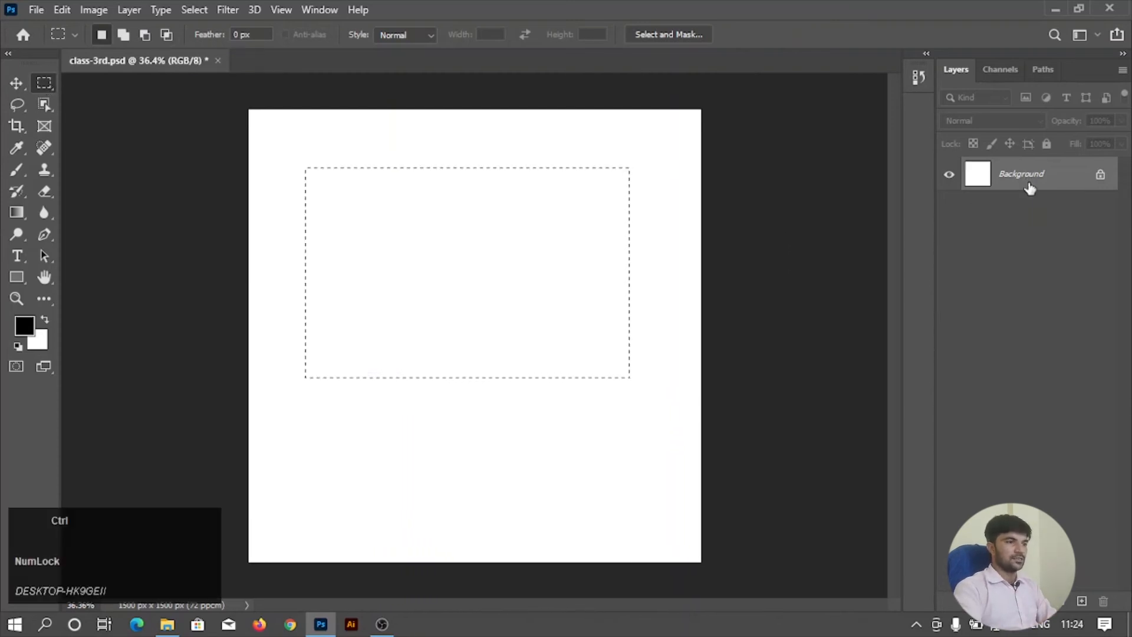
right_click(443, 243)
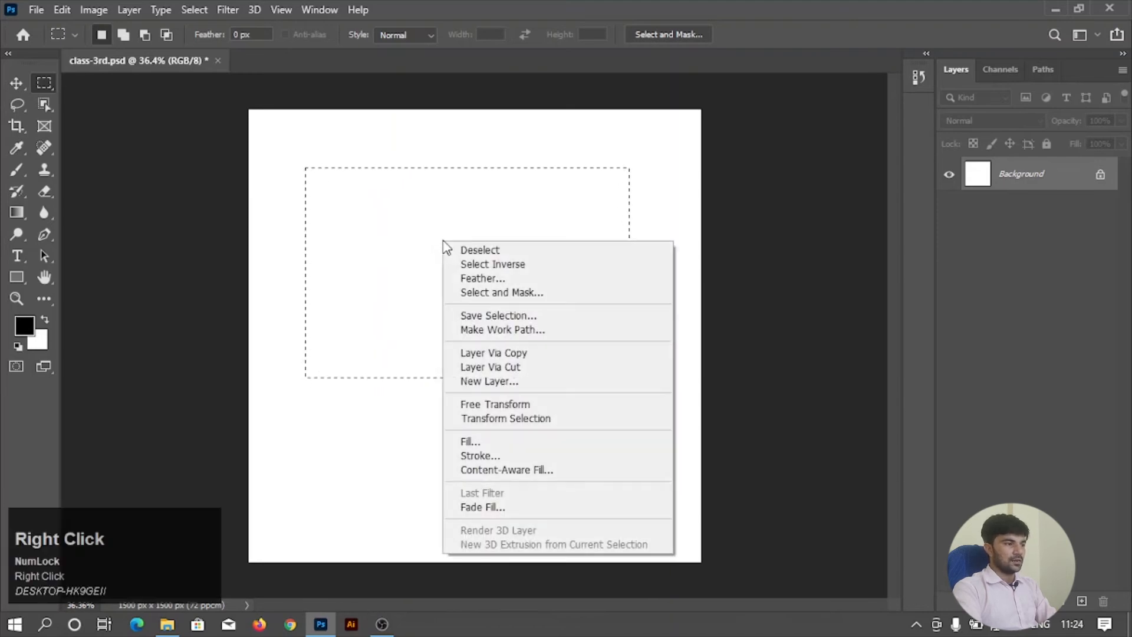
click(499, 250)
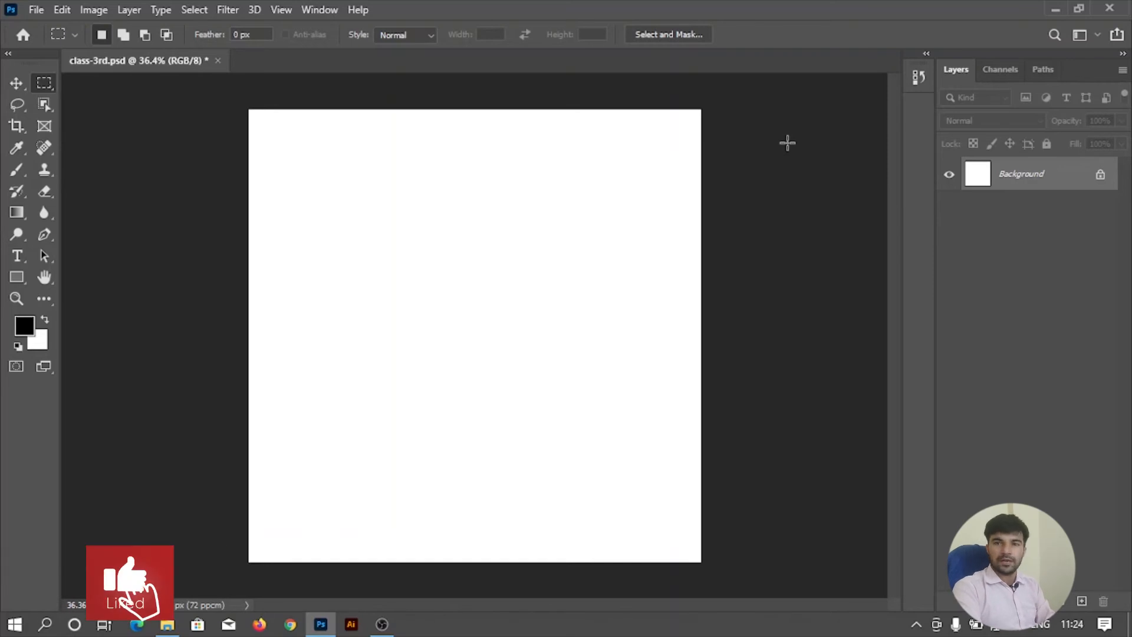
Add a new empty layer above the background and practise drawing rectangular selections, ending with one in the upper-left area of the canvas.
click(1082, 601)
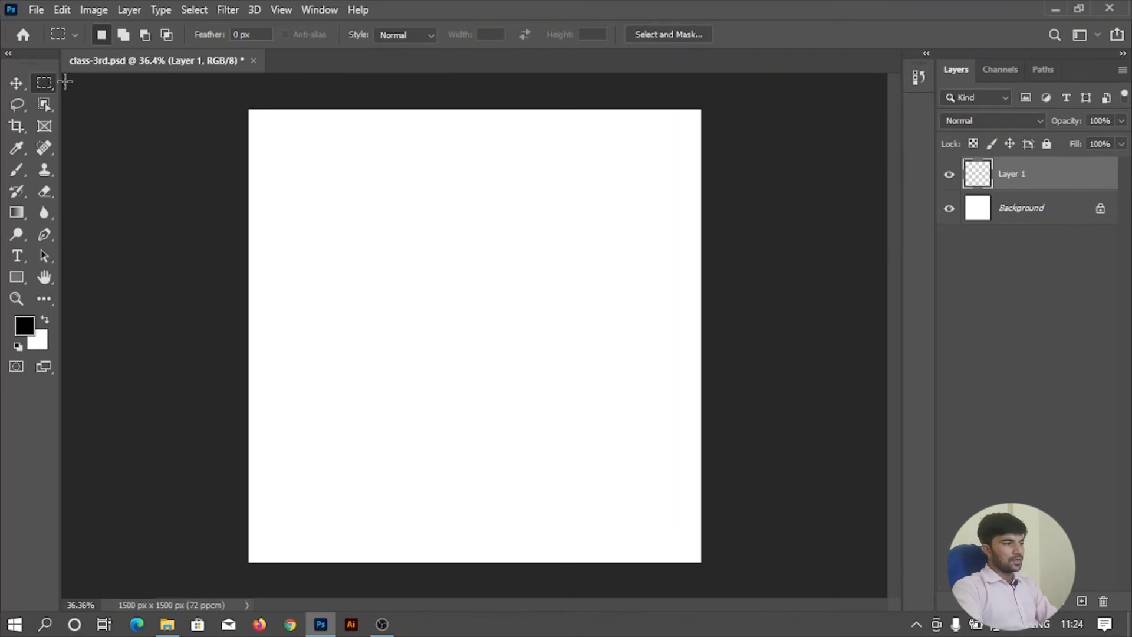
drag(259, 146, 476, 296)
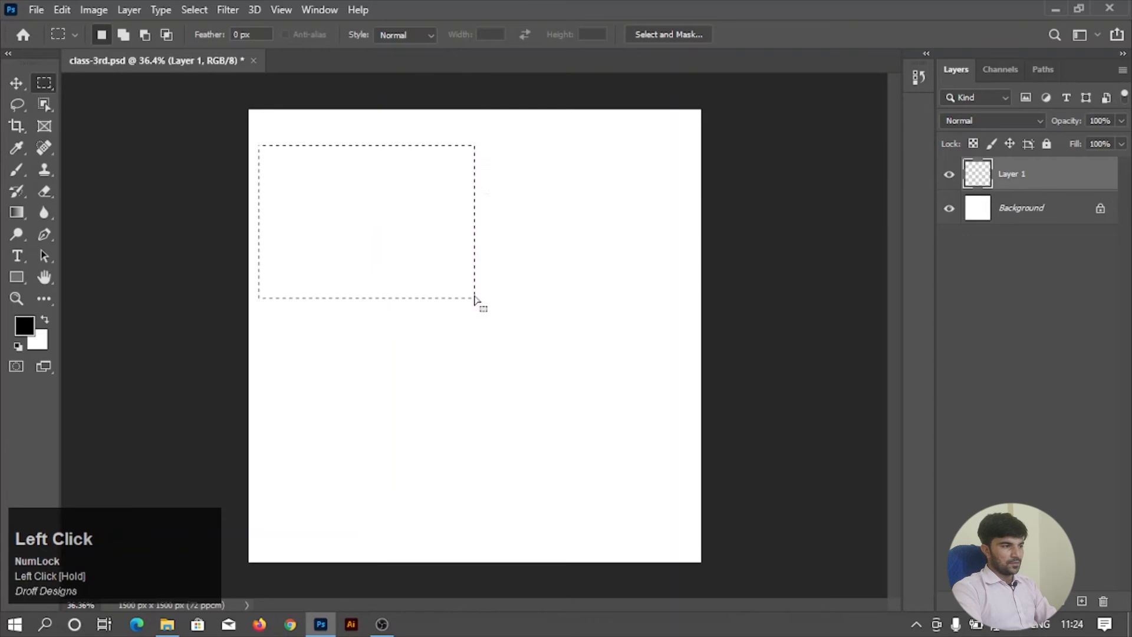
drag(492, 210, 627, 318)
drag(364, 194, 601, 353)
drag(301, 169, 510, 316)
drag(325, 332, 518, 468)
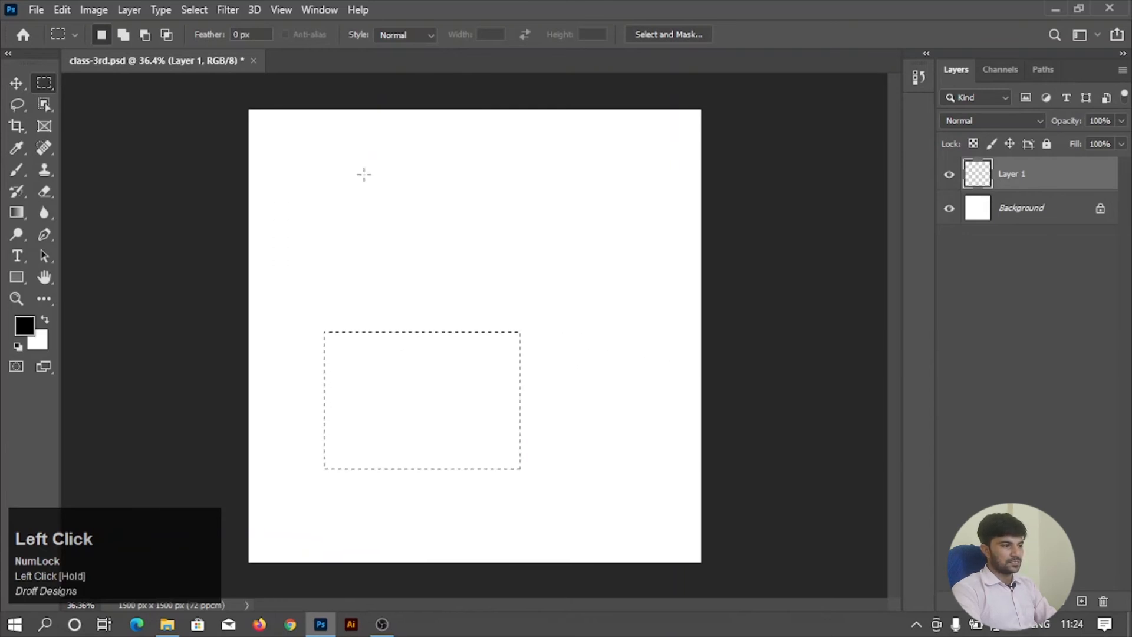
drag(342, 143, 639, 338)
click(387, 322)
drag(298, 168, 521, 339)
Reposition the rectangular selection to the left-center area of the canvas.
drag(498, 258, 570, 304)
drag(540, 265, 445, 225)
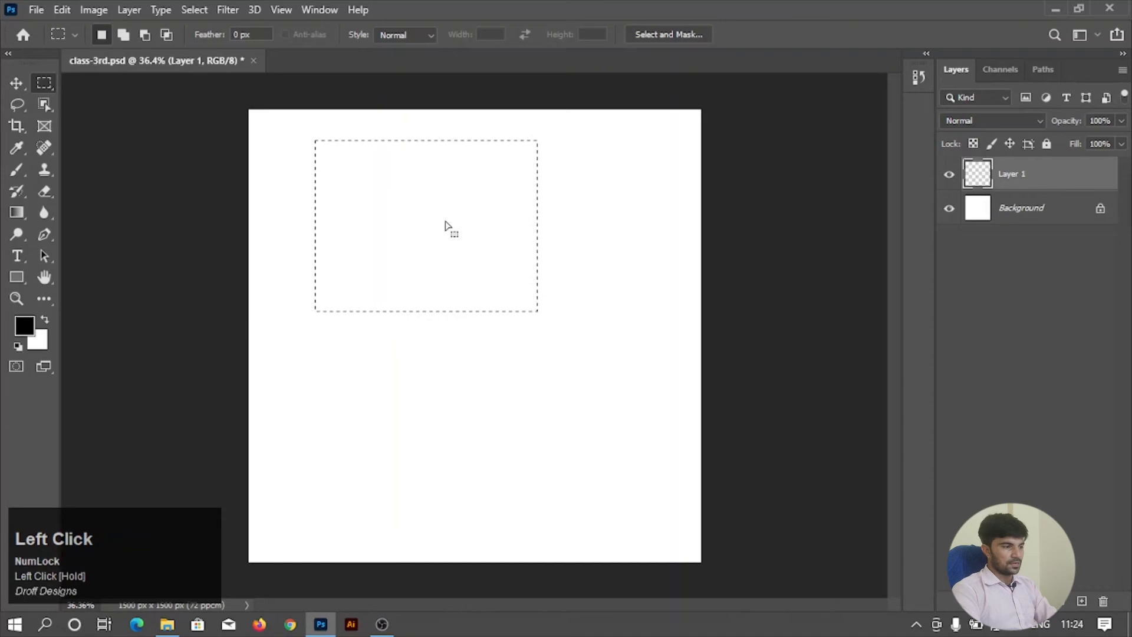
drag(445, 226, 411, 318)
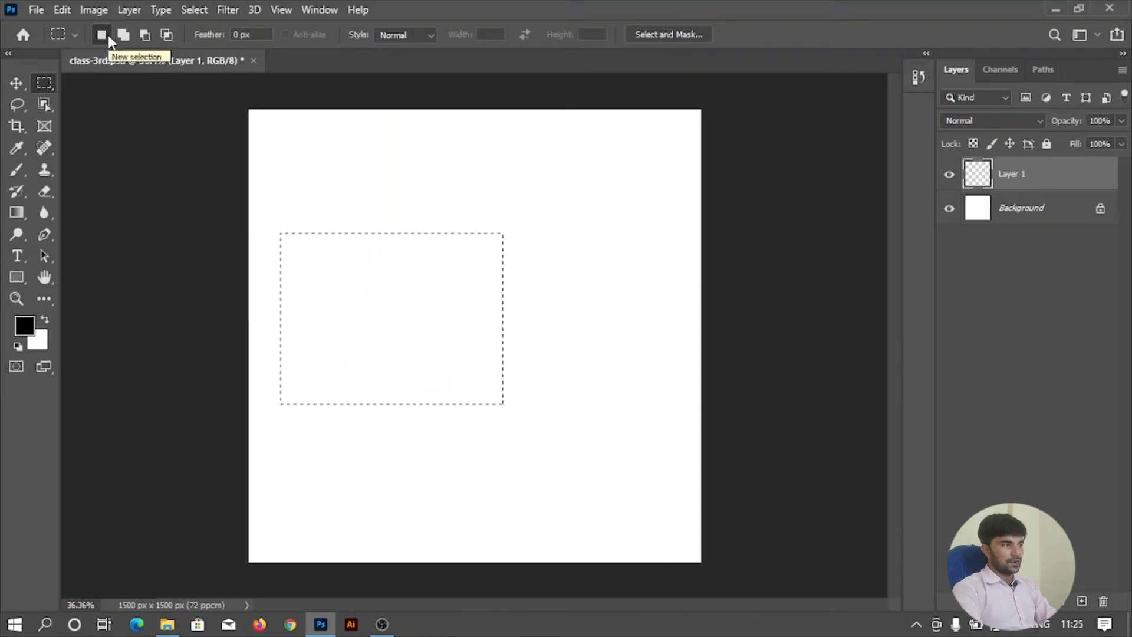
Draw three successive rectangular selections in New selection mode, ending with one in the upper-center area of the canvas.
drag(307, 152, 539, 289)
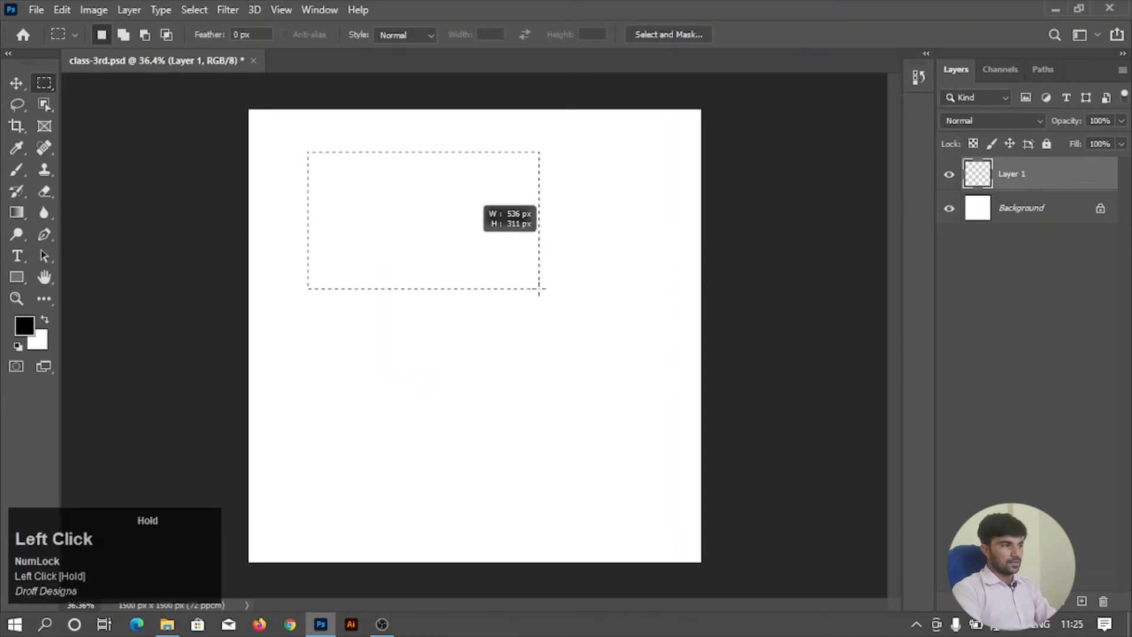
drag(296, 268, 569, 412)
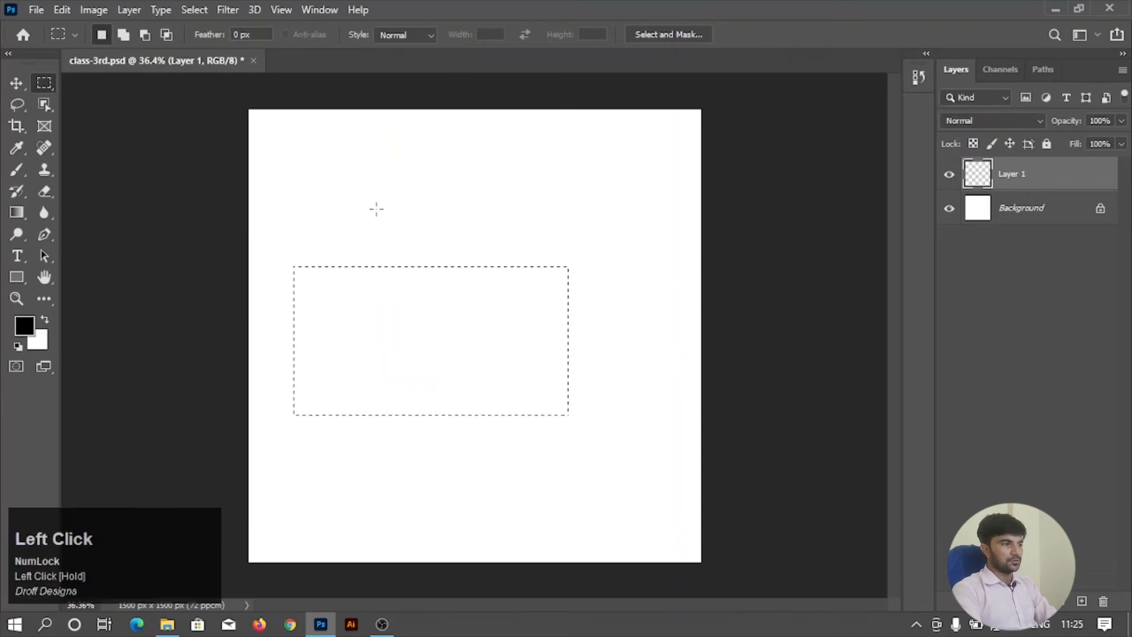
drag(361, 171, 535, 310)
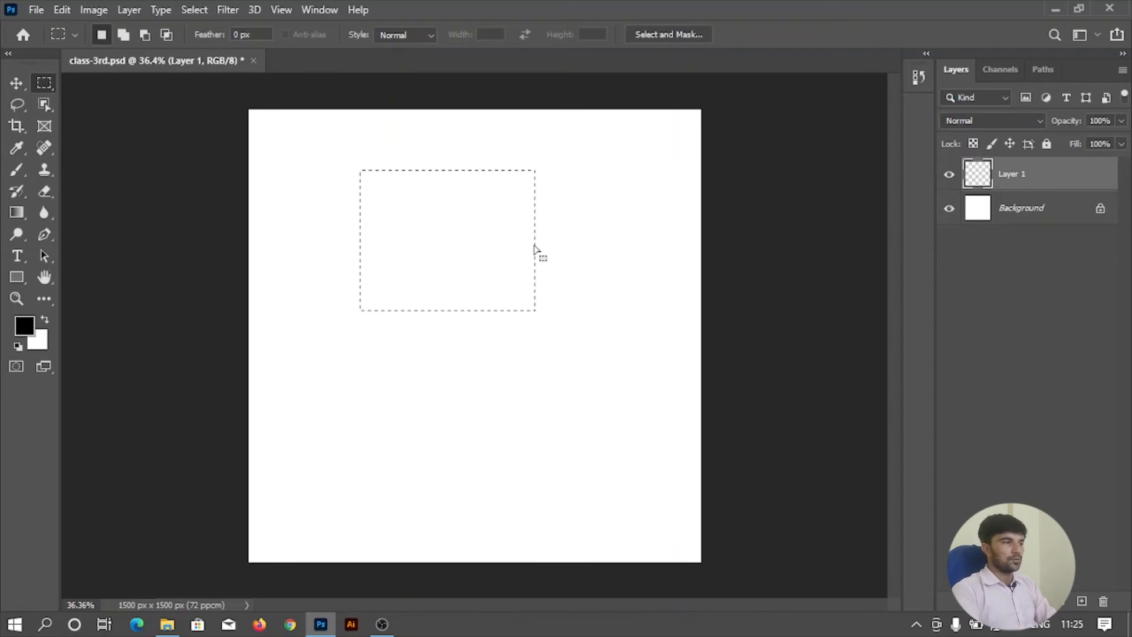
Add four overlapping rectangles along the selection's lower part, plus two separate rectangles near the canvas bottom and one at the upper right.
click(126, 38)
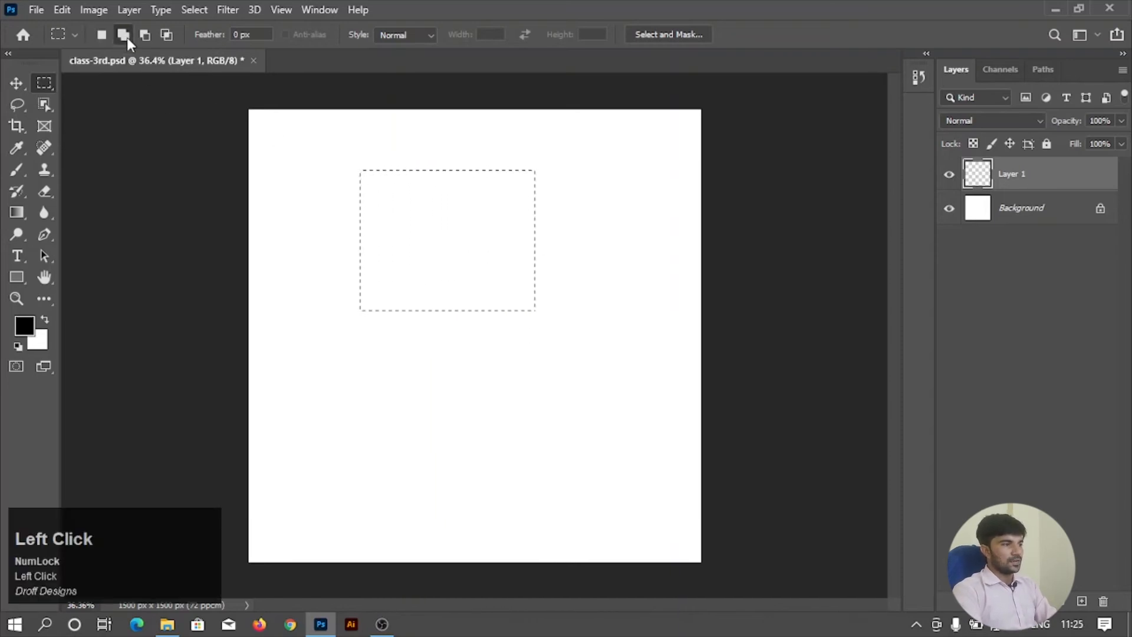
drag(486, 258, 564, 333)
drag(452, 295, 520, 360)
drag(376, 295, 443, 378)
drag(317, 273, 376, 354)
drag(341, 435, 474, 538)
drag(514, 438, 623, 528)
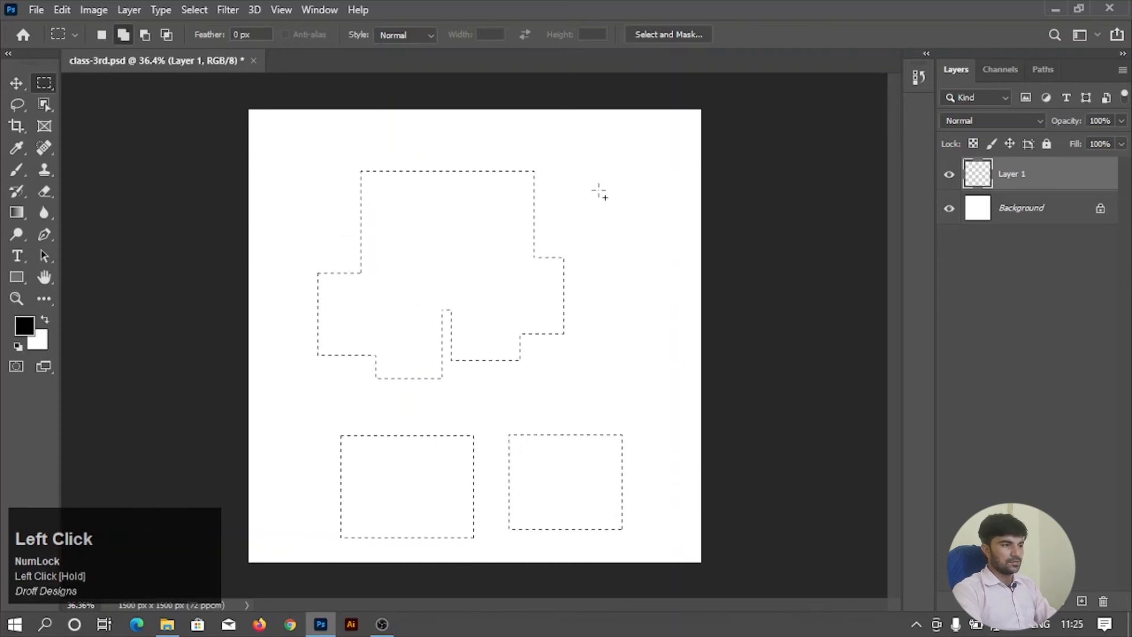
drag(593, 189, 667, 270)
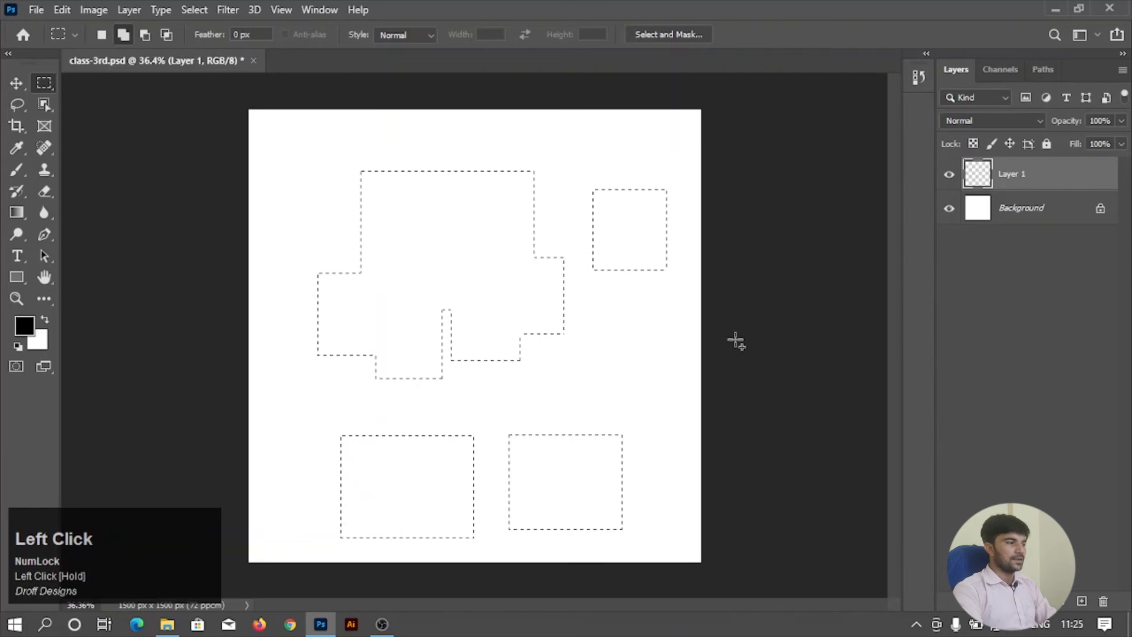
Fill the combined selection on Layer 1 with the black foreground color and deselect it.
key(alt+BackSpace)
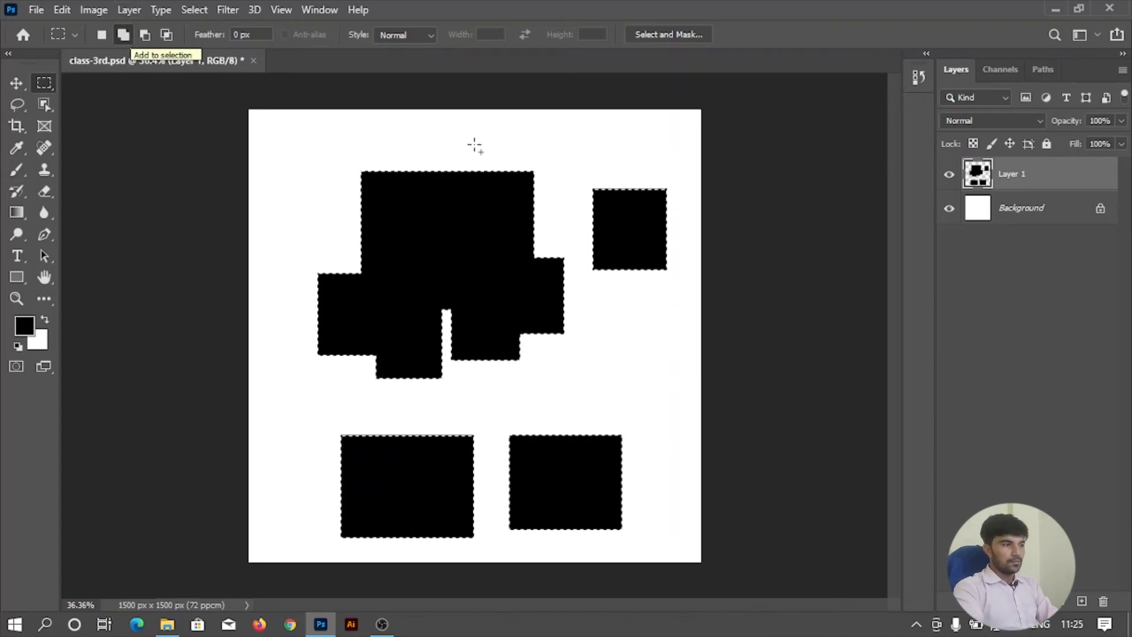
right_click(472, 255)
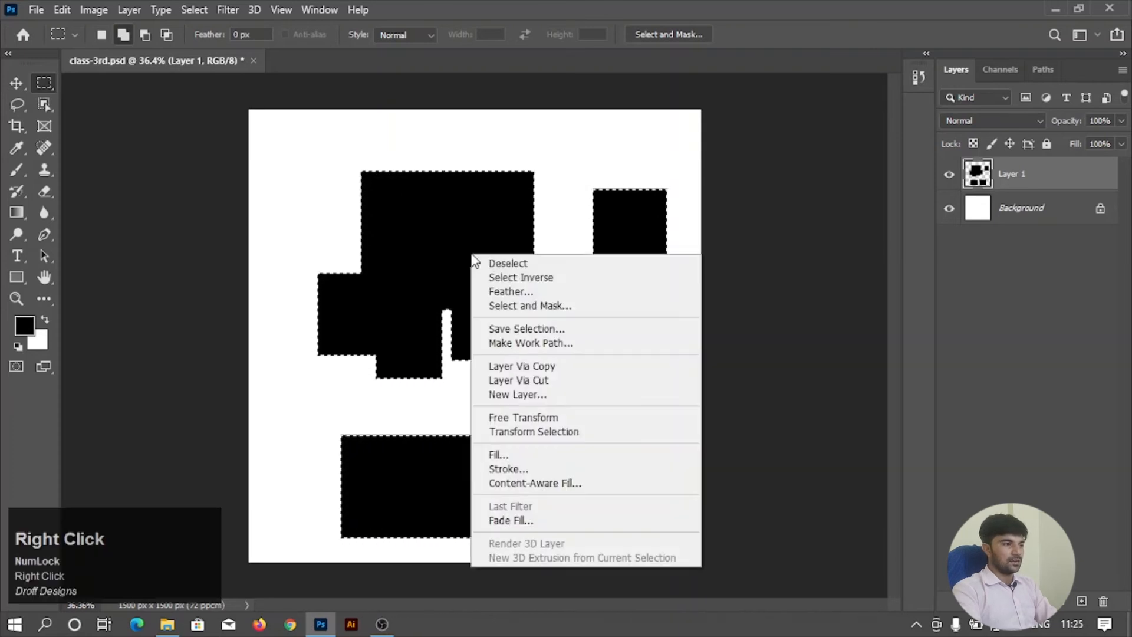
click(523, 263)
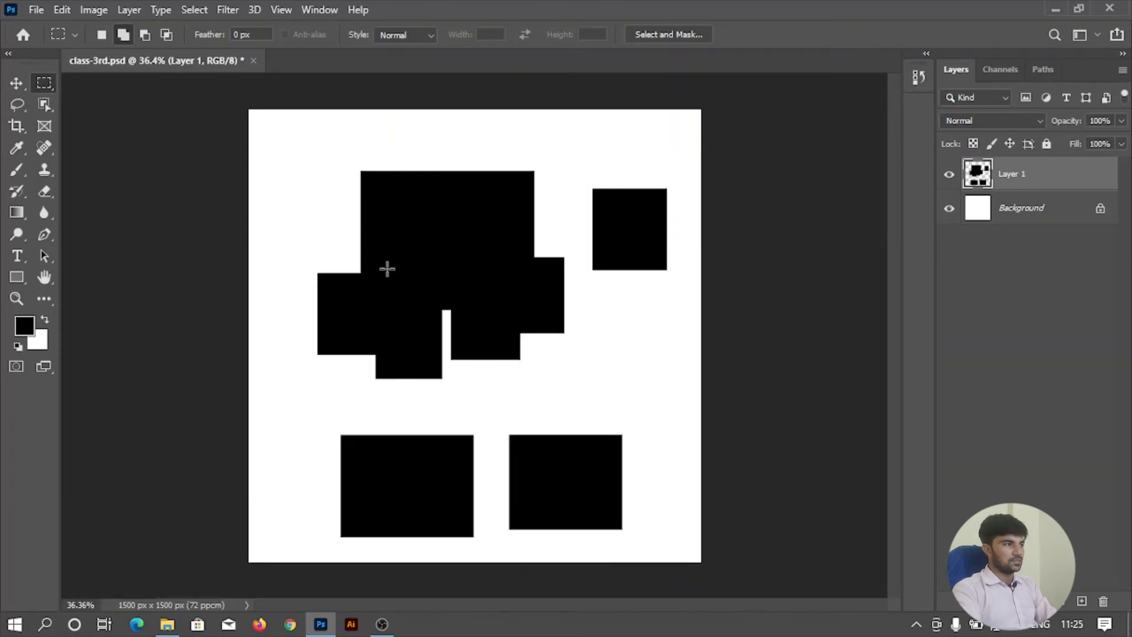
Move the black shapes slightly left and down as one object, and delete Layer 1.
click(17, 84)
mouse_move(450, 258)
mouse_down()
mouse_move(574, 330)
mouse_move(349, 255)
mouse_move(429, 260)
mouse_up()
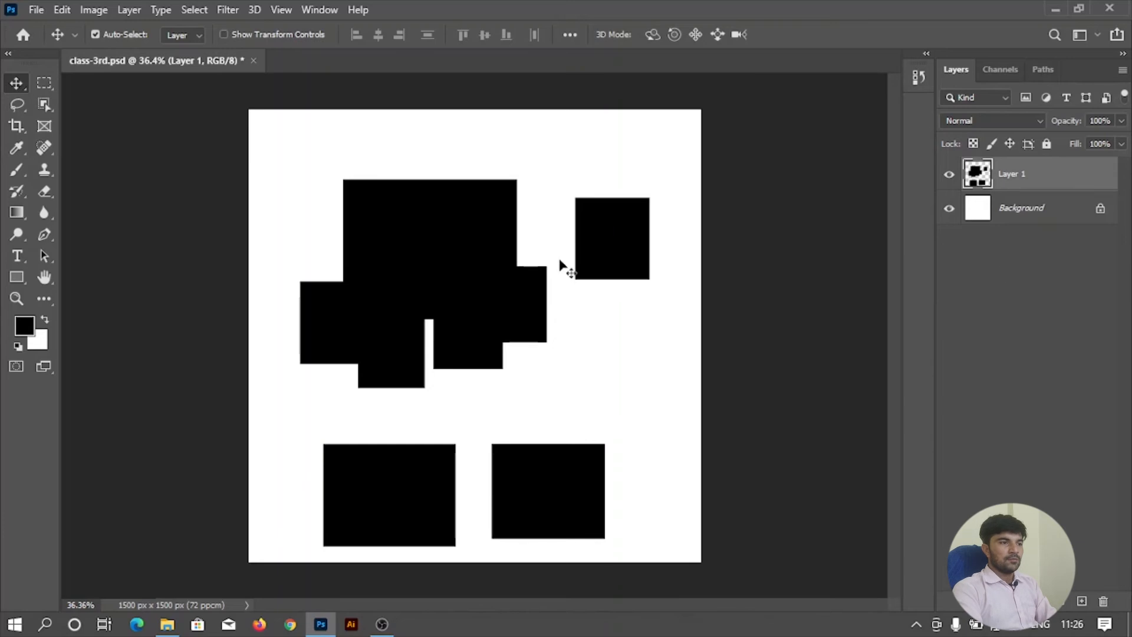
drag(1047, 186, 1102, 601)
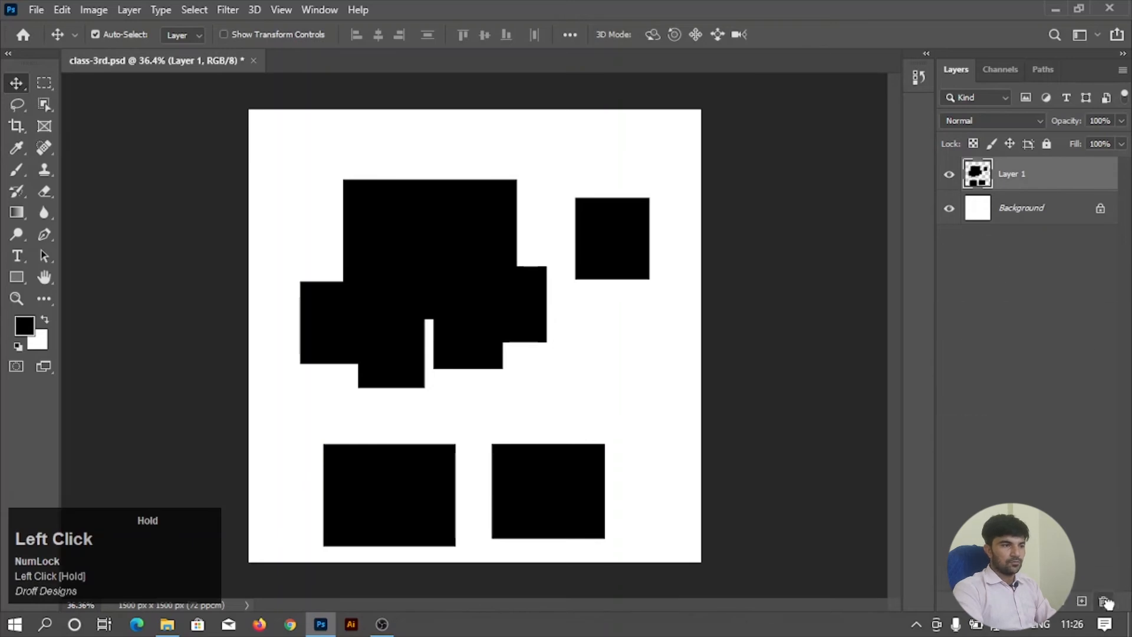
Draw a large rectangular selection in the canvas's upper half and add three overlapping rectangles along its lower and right sides.
click(43, 86)
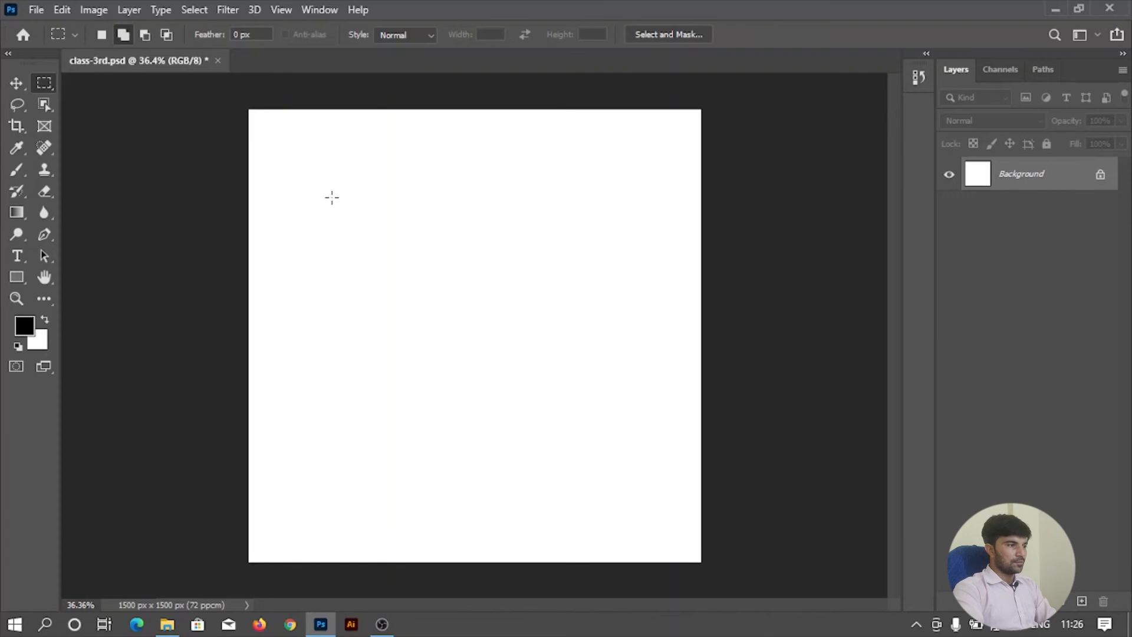
drag(303, 162, 596, 350)
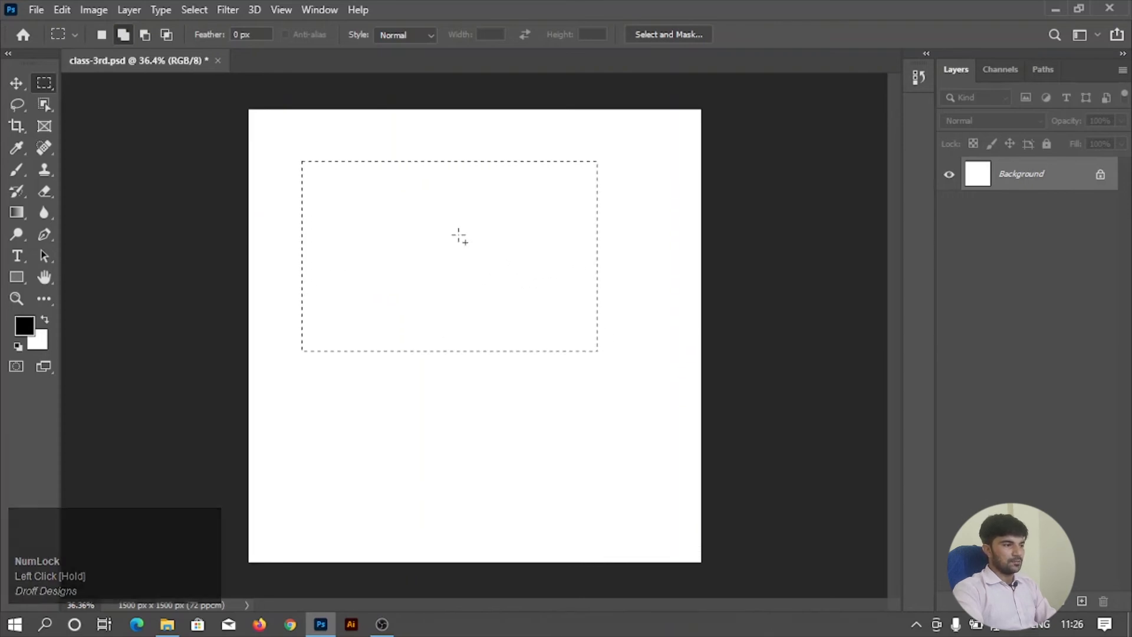
drag(472, 252, 645, 385)
drag(407, 303, 491, 412)
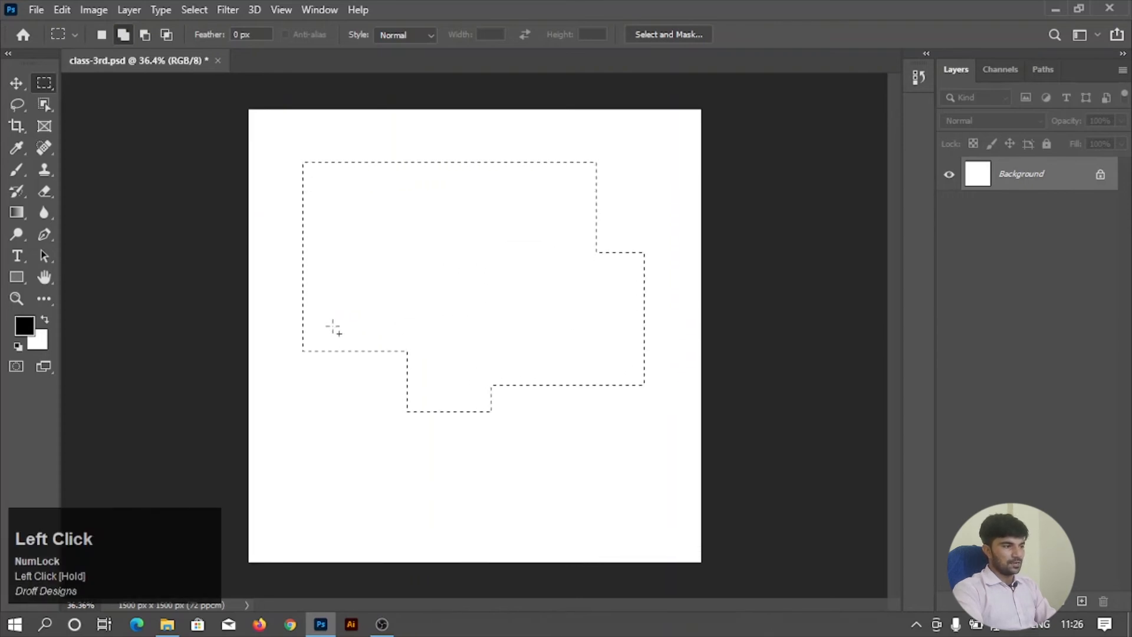
drag(335, 325, 440, 449)
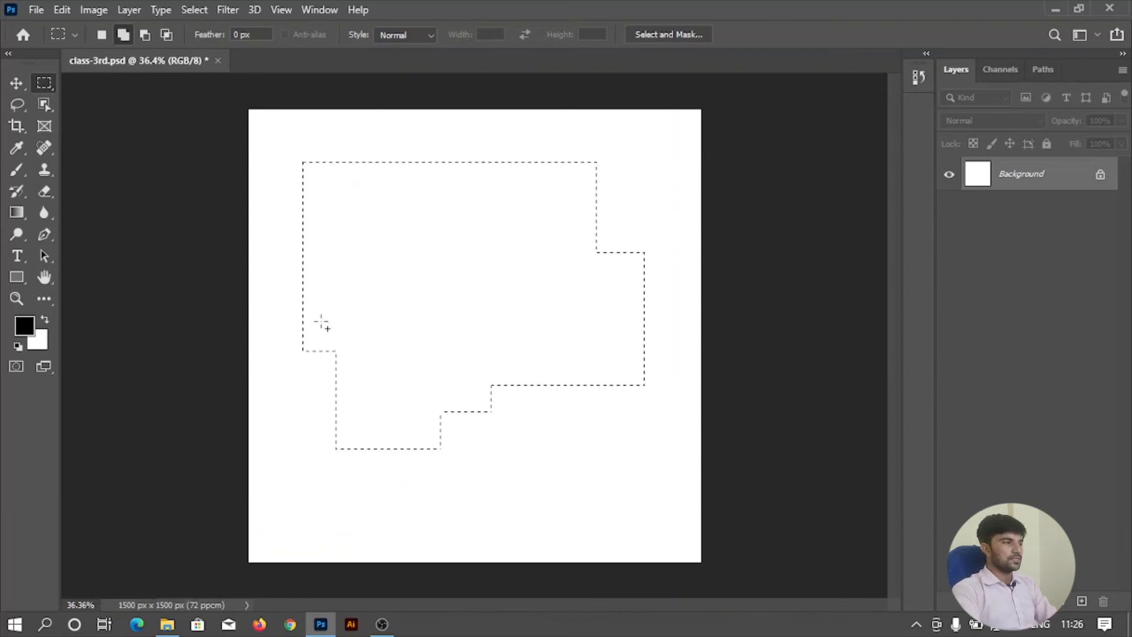
Subtract overlapping rectangles from the stepped selection until only two small separate rectangles are left near the canvas top.
click(146, 36)
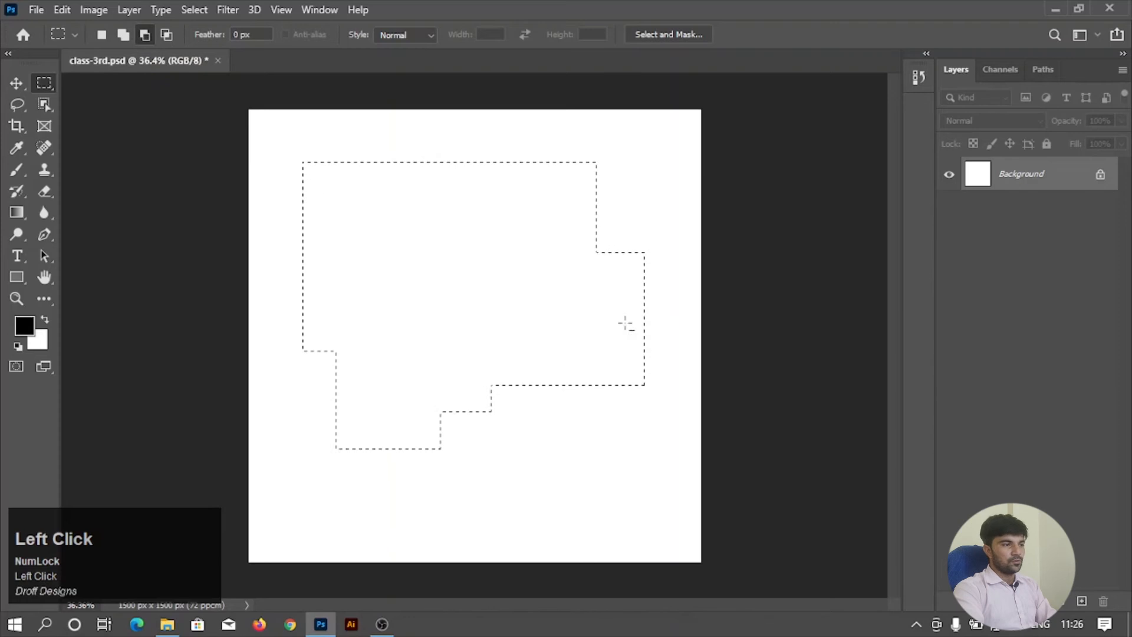
drag(541, 298, 658, 440)
drag(470, 352, 590, 454)
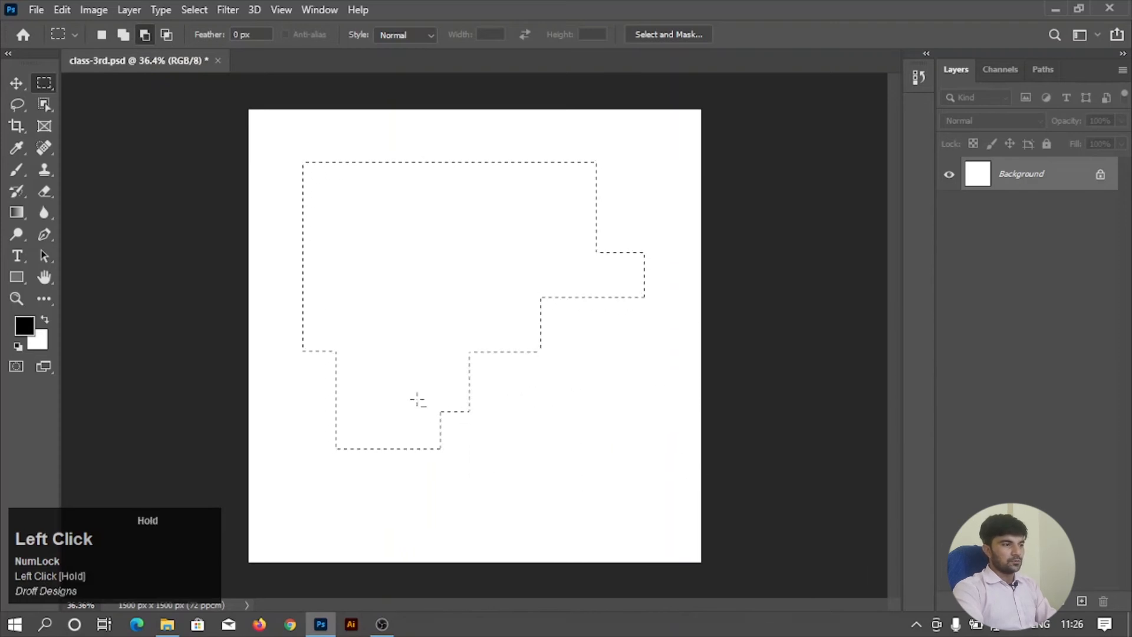
drag(406, 373, 512, 473)
drag(434, 309, 551, 409)
drag(494, 259, 609, 330)
drag(534, 194, 648, 308)
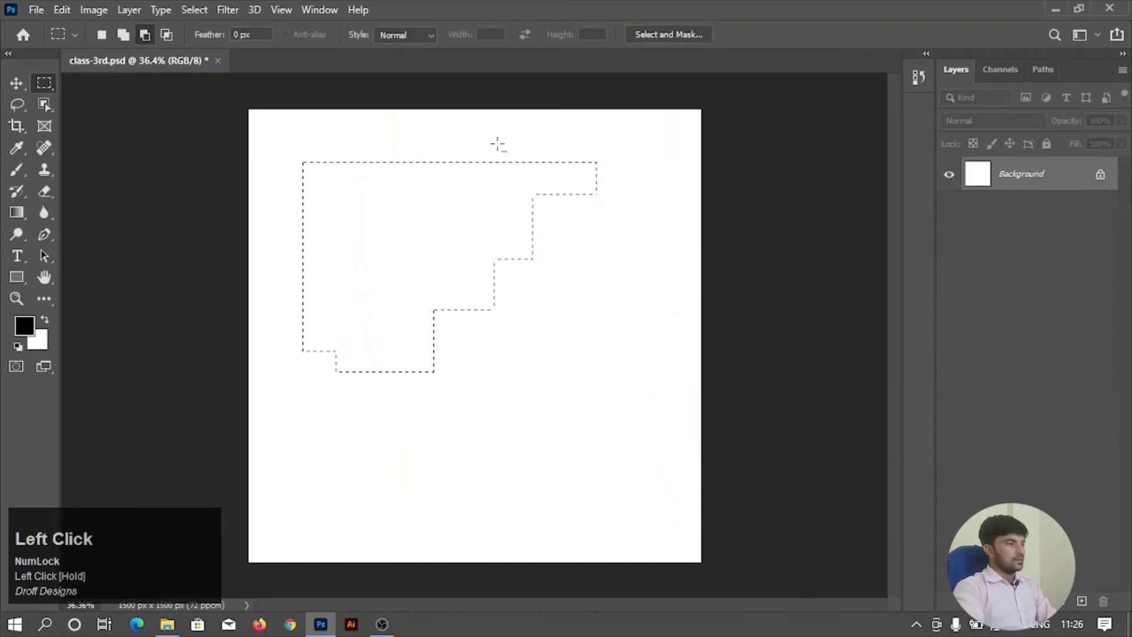
drag(500, 144, 622, 261)
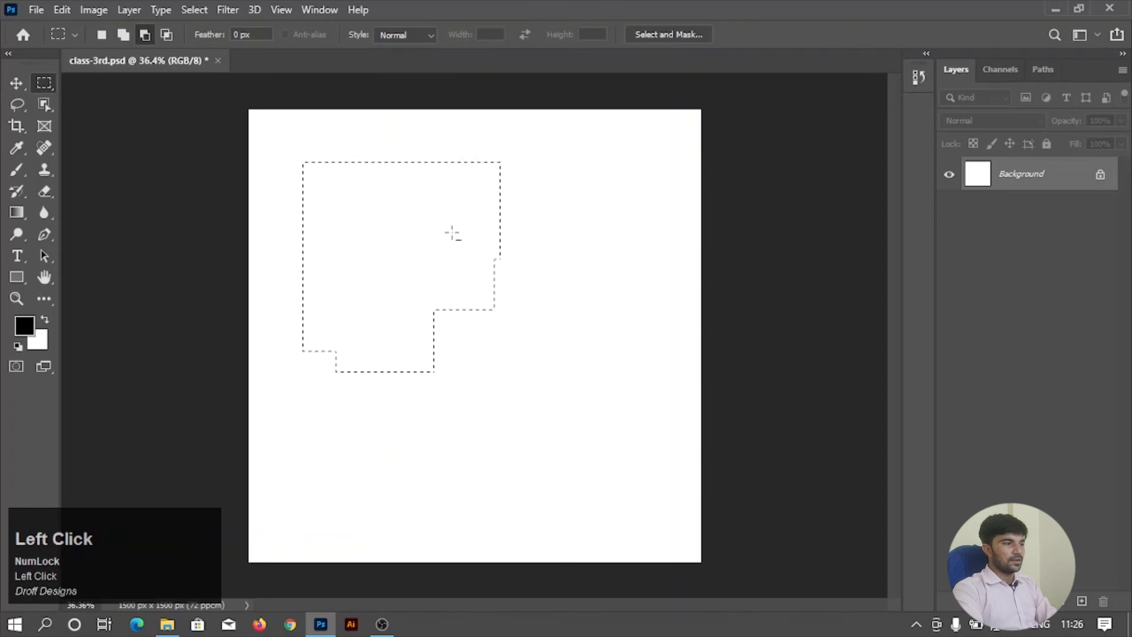
drag(388, 207, 539, 336)
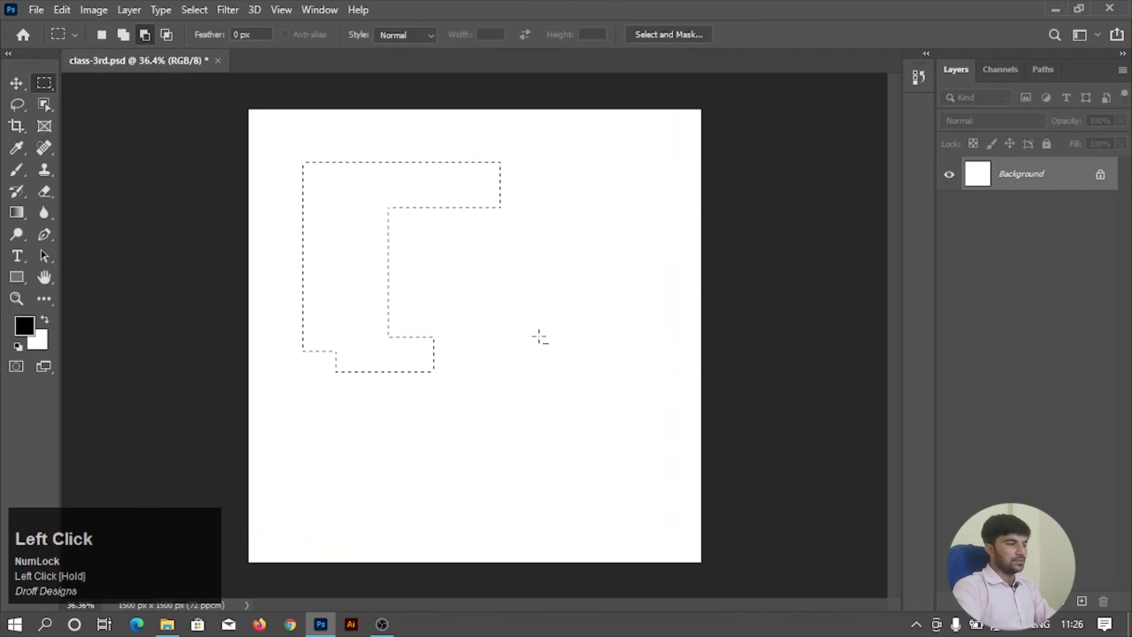
drag(287, 310, 510, 401)
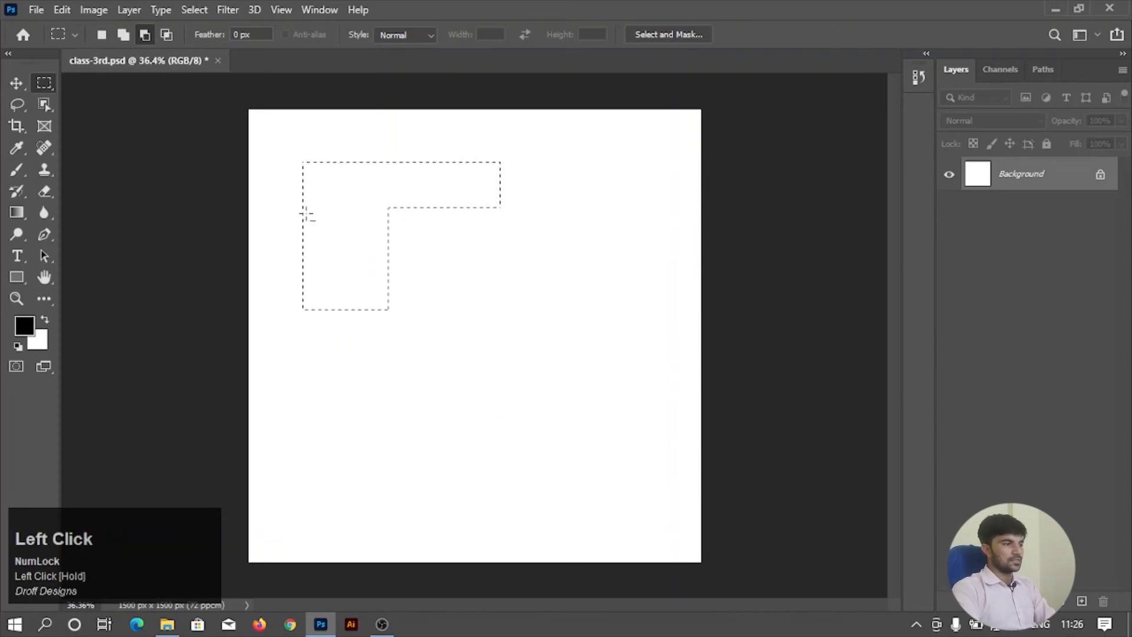
drag(306, 230, 463, 348)
drag(283, 204, 396, 314)
drag(349, 144, 465, 217)
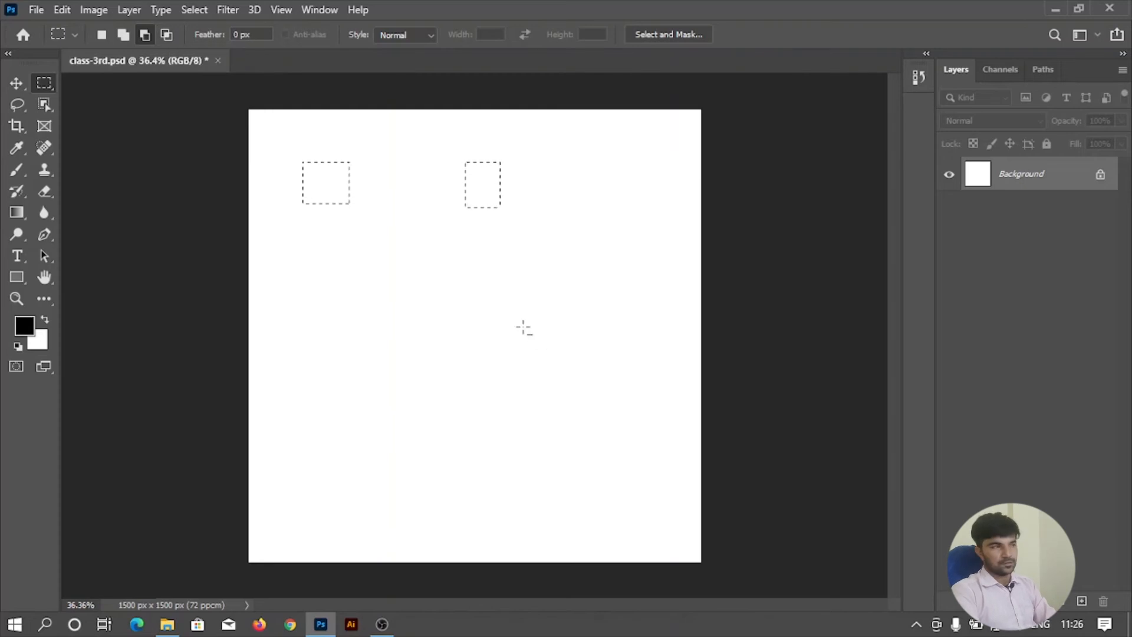
Replace the selection with a new wide rectangular one across the canvas middle and move it slightly up and right.
click(104, 34)
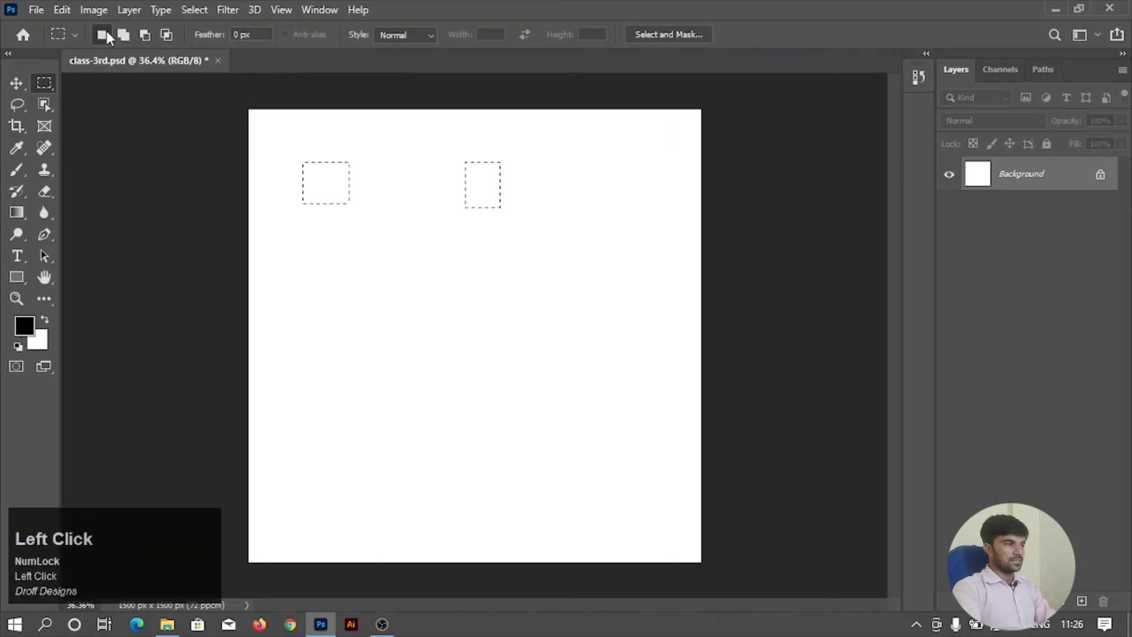
drag(300, 223, 589, 408)
mouse_move(455, 295)
mouse_down()
mouse_move(498, 250)
mouse_move(481, 261)
mouse_up()
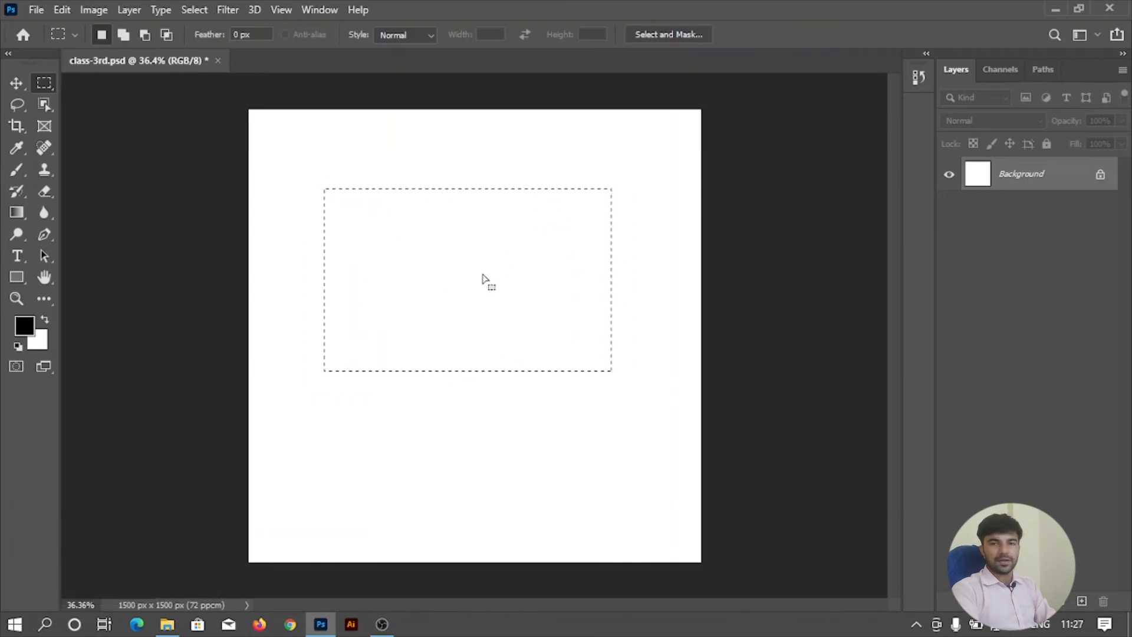
Intersect the selection with a tall rectangle and a wide flat one, keeping only the small central overlap.
click(166, 35)
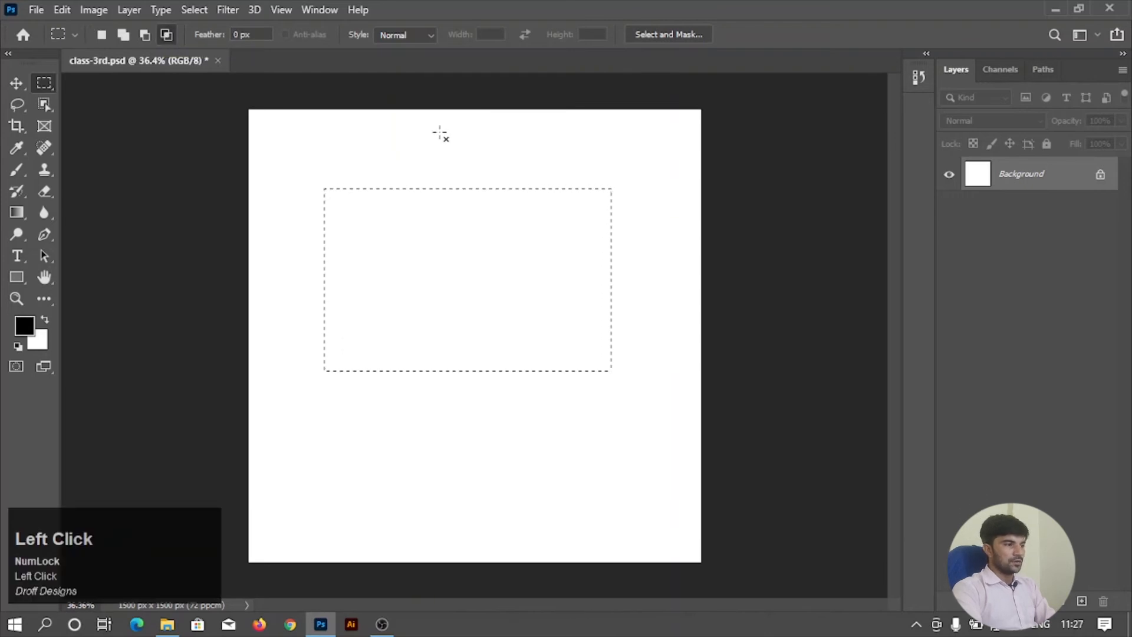
drag(411, 151, 532, 429)
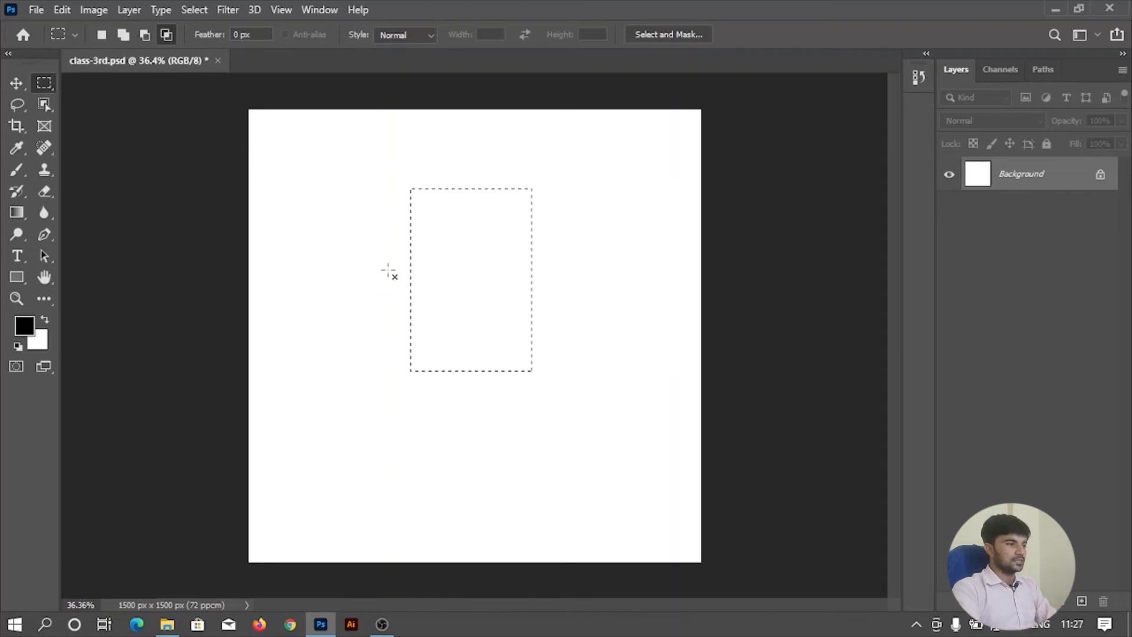
drag(384, 249, 556, 307)
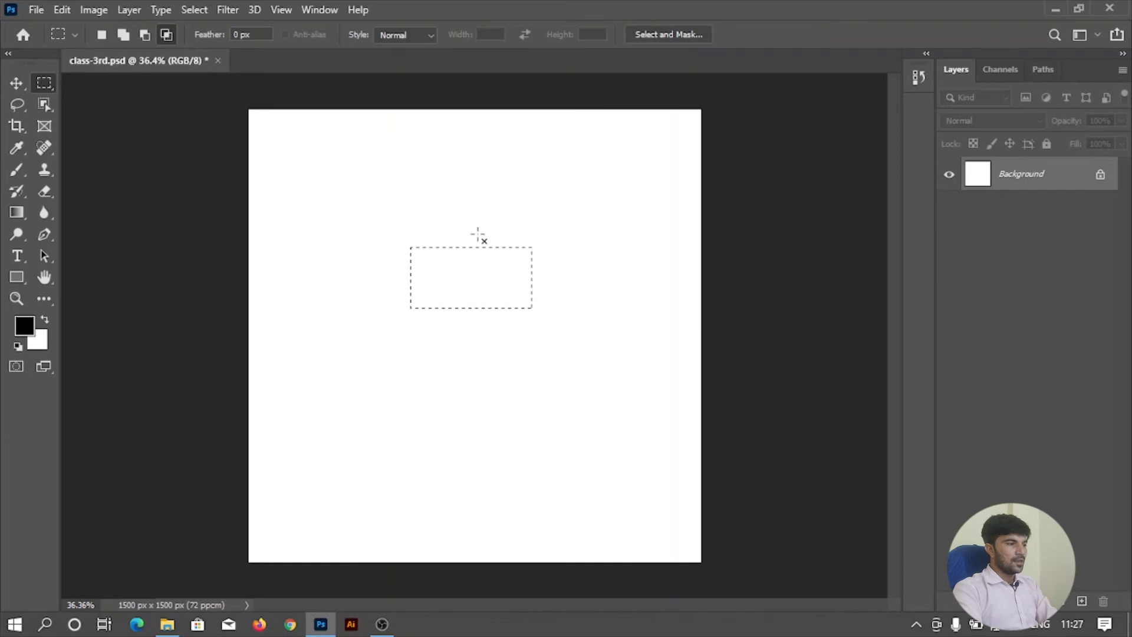
Draw a new rectangular selection in the canvas's upper-left area and add two overlapping rectangles at its lower-right corner.
click(107, 38)
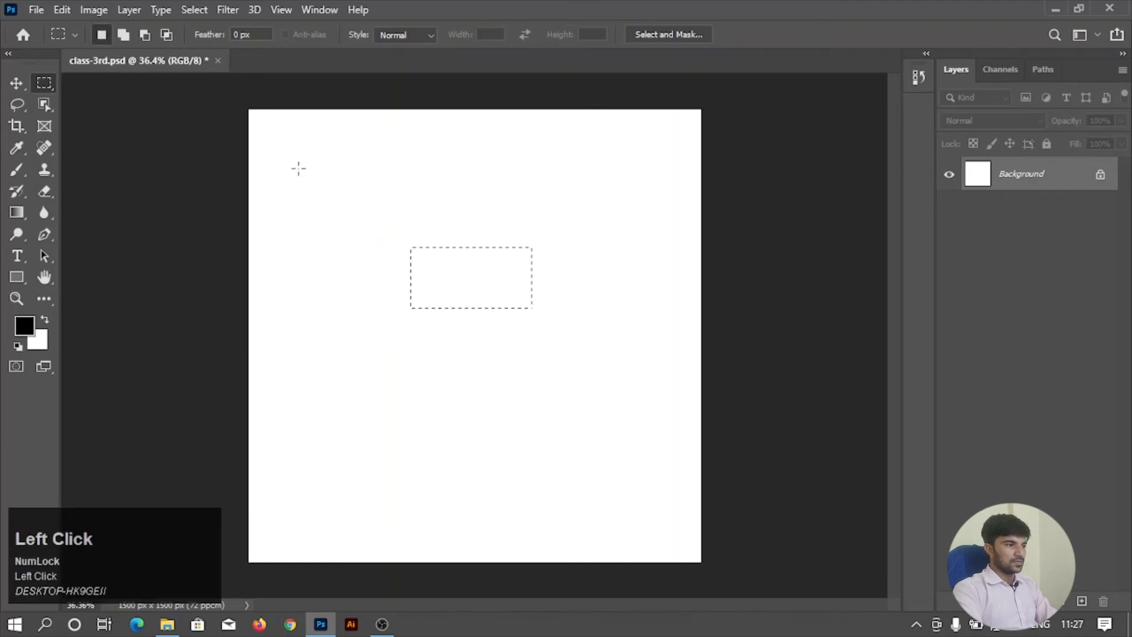
drag(306, 167, 488, 265)
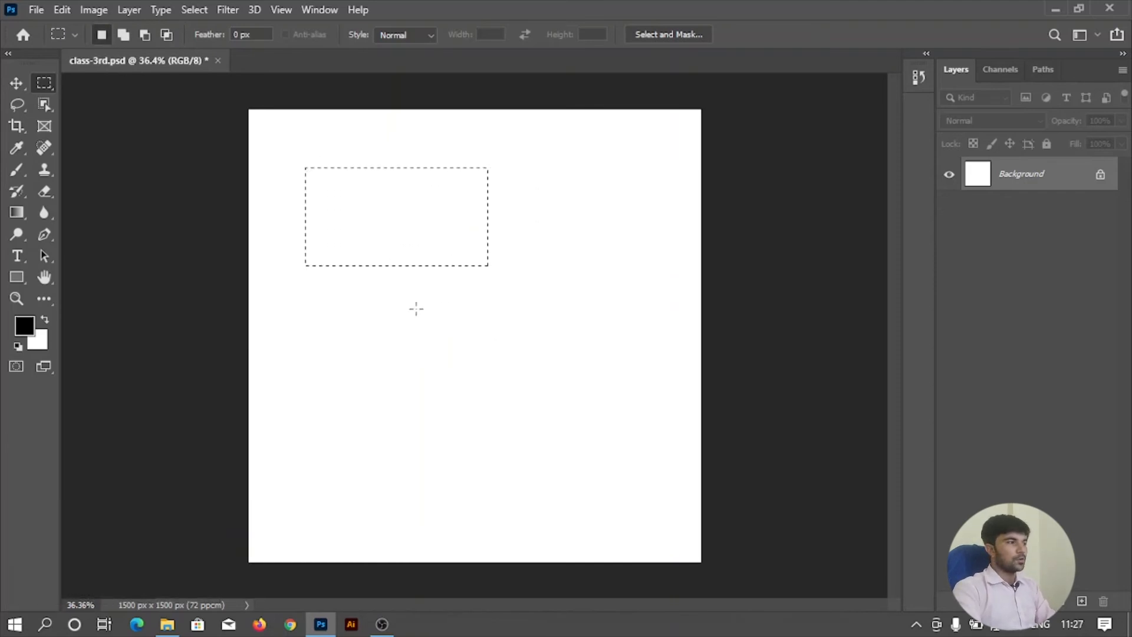
click(125, 35)
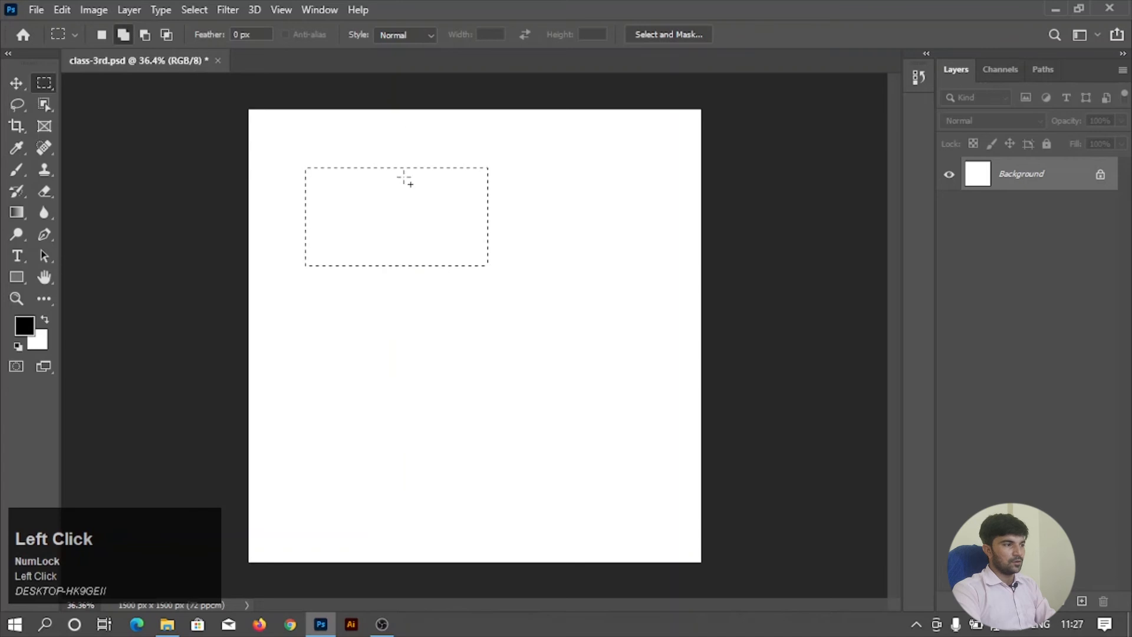
drag(520, 294, 523, 296)
drag(438, 249, 522, 333)
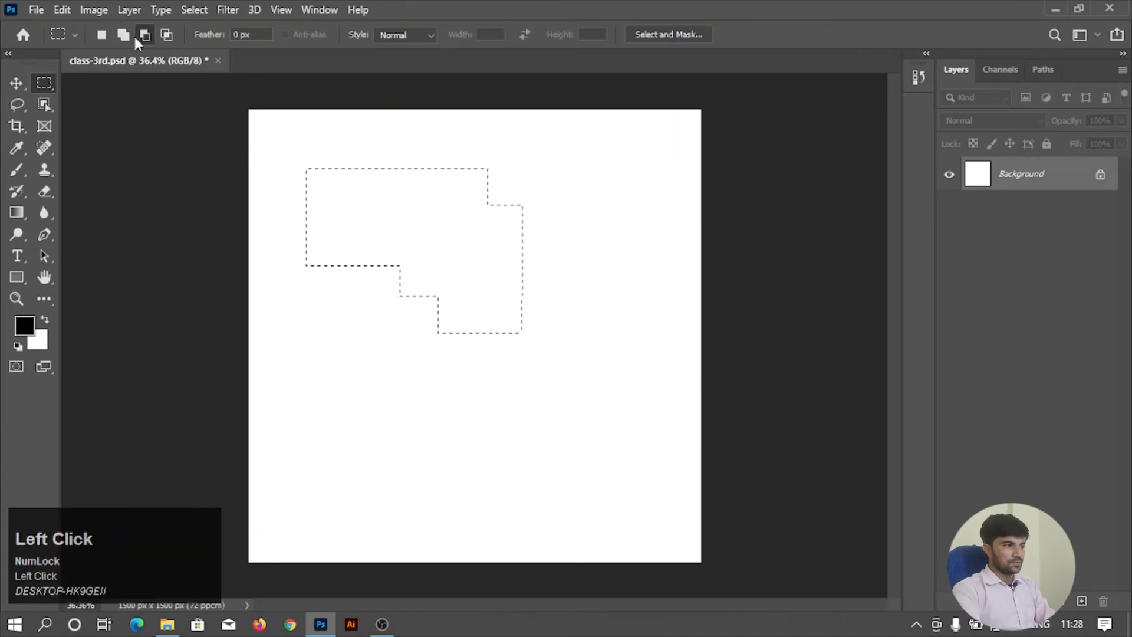
Subtract overlapping rectangles from the selection's lower part, leaving a narrow leg at each end.
drag(367, 266, 503, 330)
drag(440, 248, 540, 333)
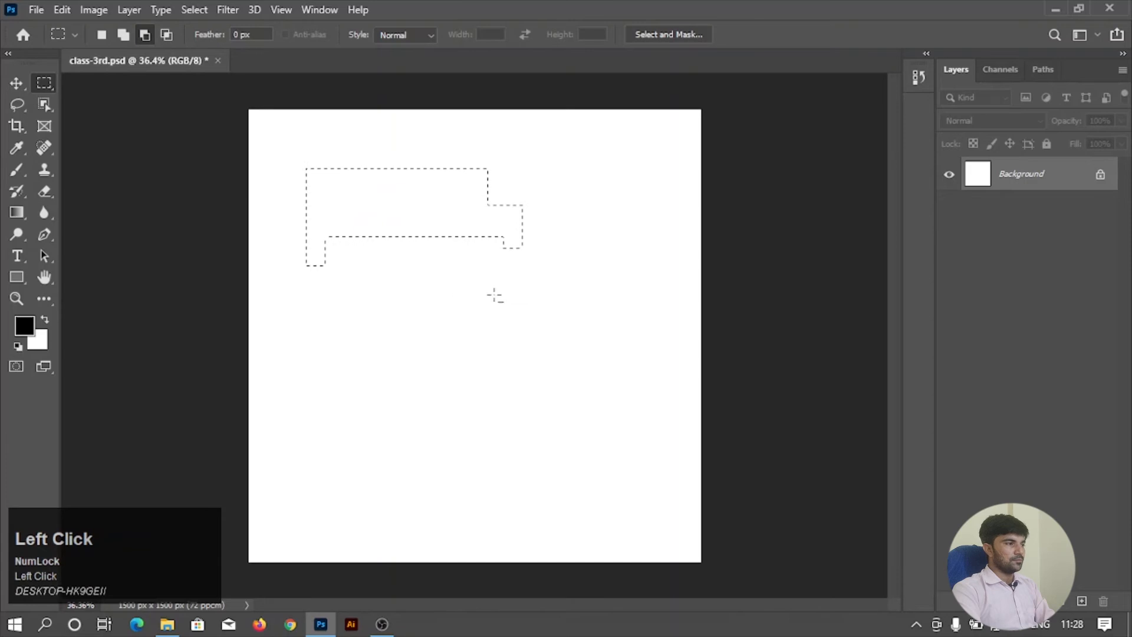
Deselect everything and paint a curved black stroke in the canvas's upper-left area with the 186 px Brush.
click(17, 170)
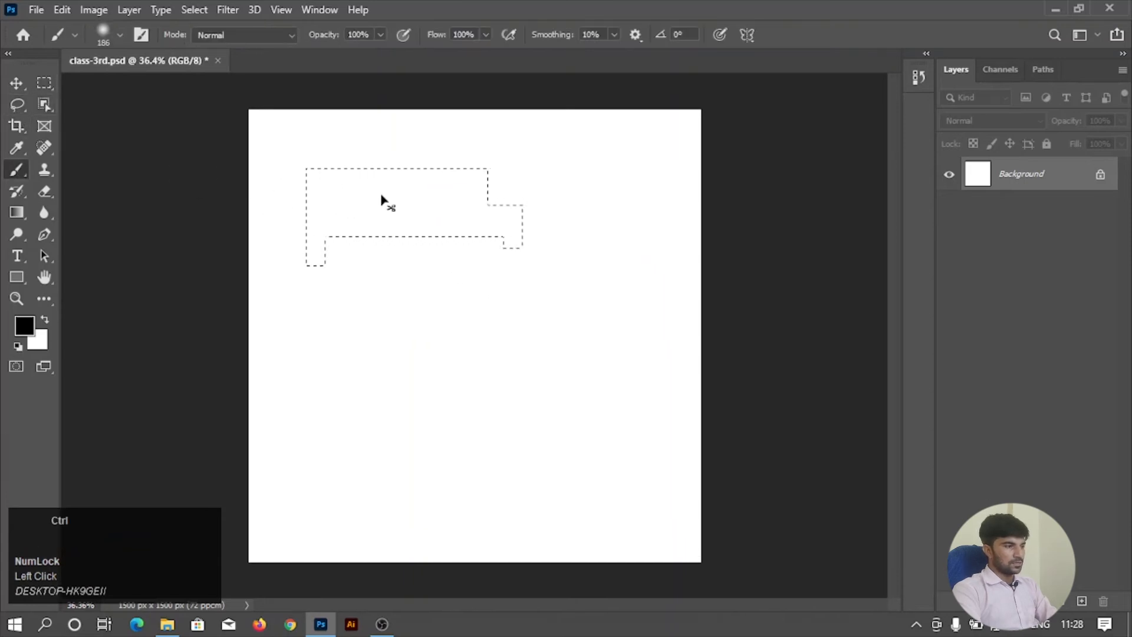
key(ctrl+d)
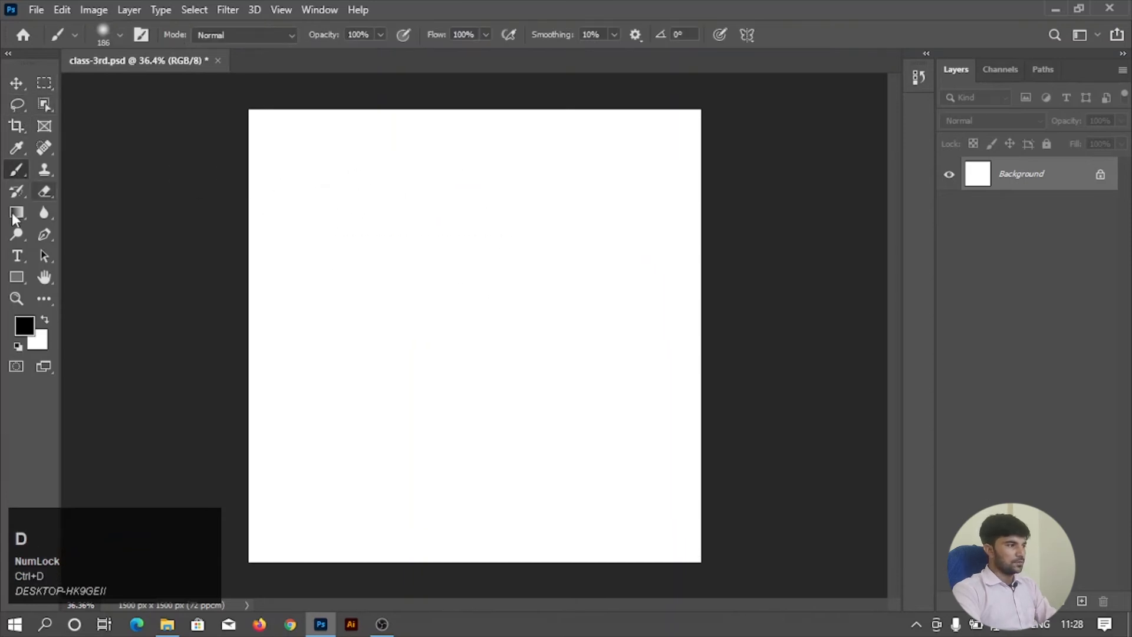
click(17, 191)
click(44, 213)
drag(336, 194, 425, 278)
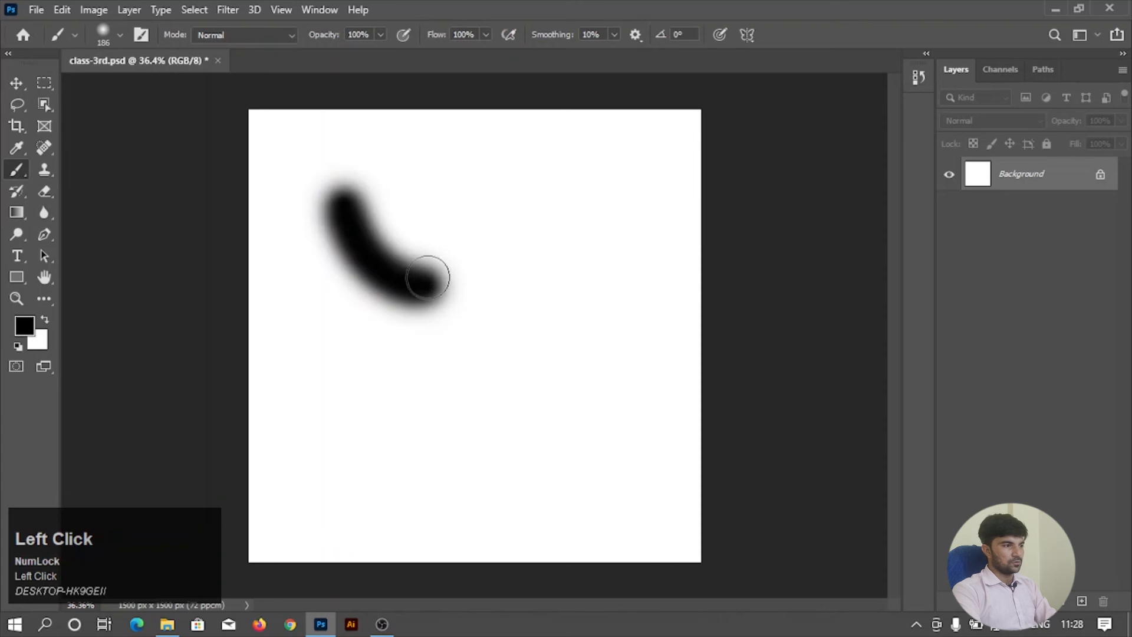
Undo the brush strokes and add a new empty layer above the Background.
click(616, 273)
key(ctrl+z)
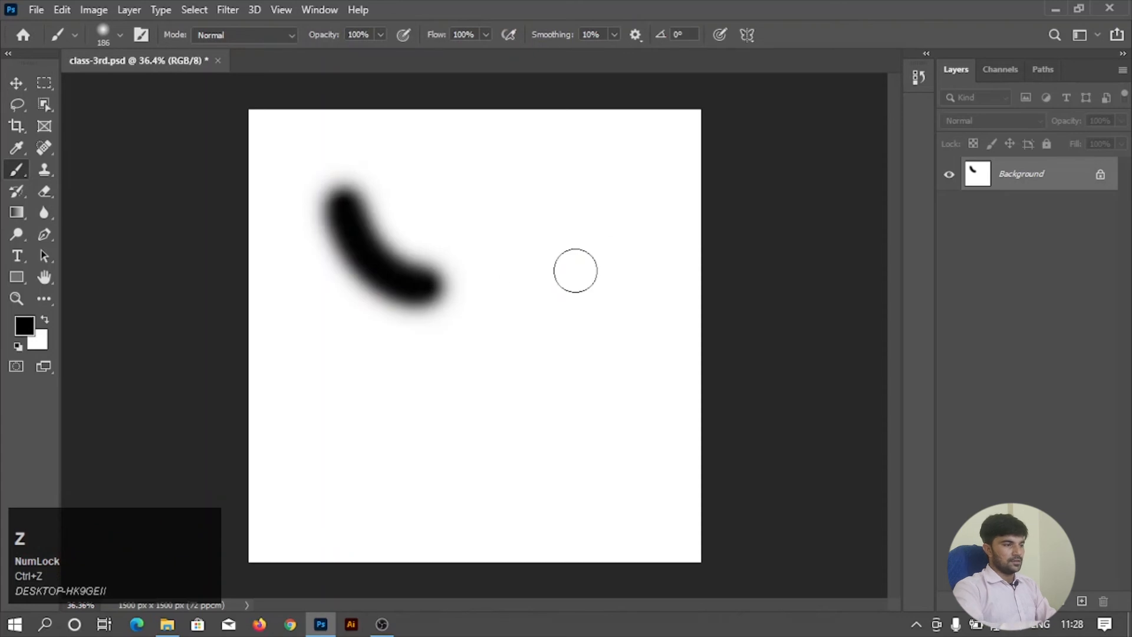
key(ctrl+z)
click(1081, 601)
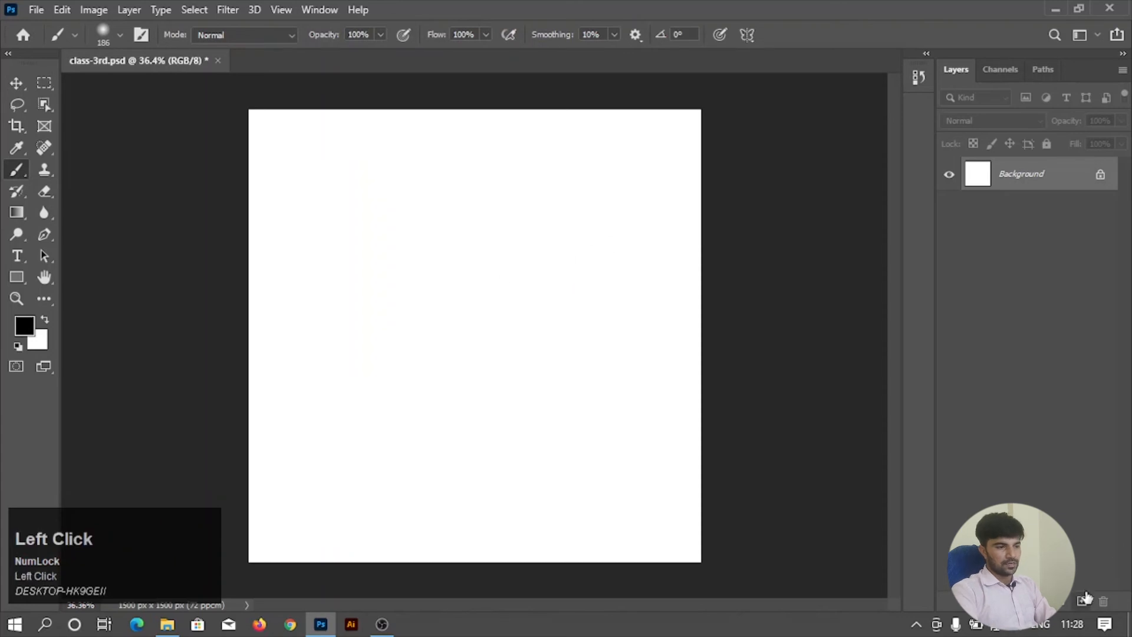
Draw a rectangular marquee selection in the canvas's upper middle and shift it slightly up and left in New Selection mode.
click(42, 86)
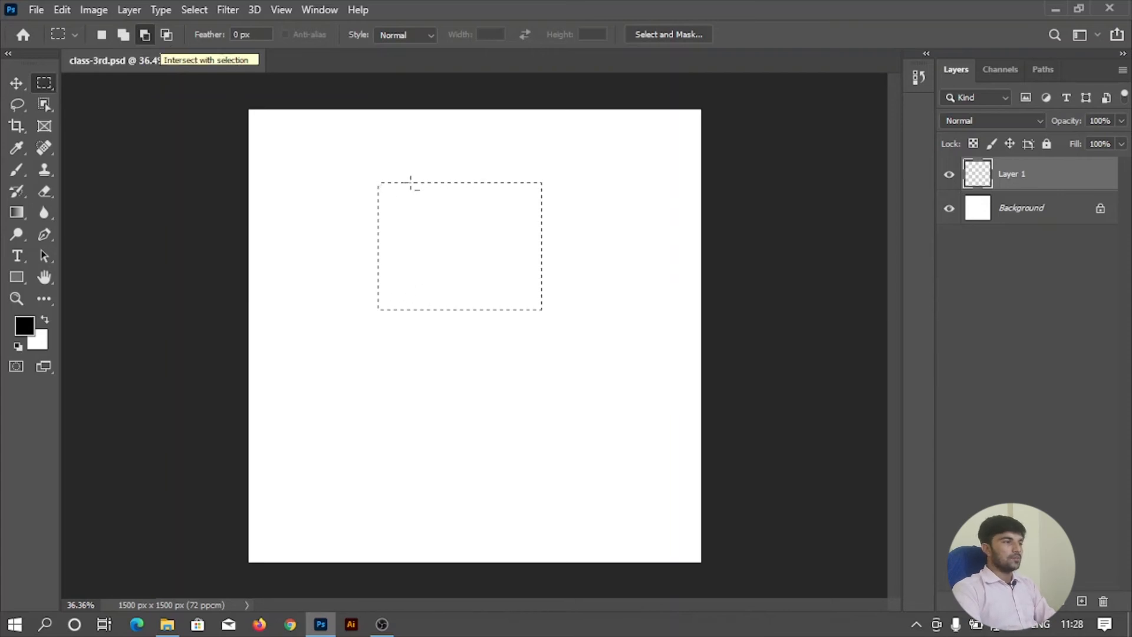
click(108, 33)
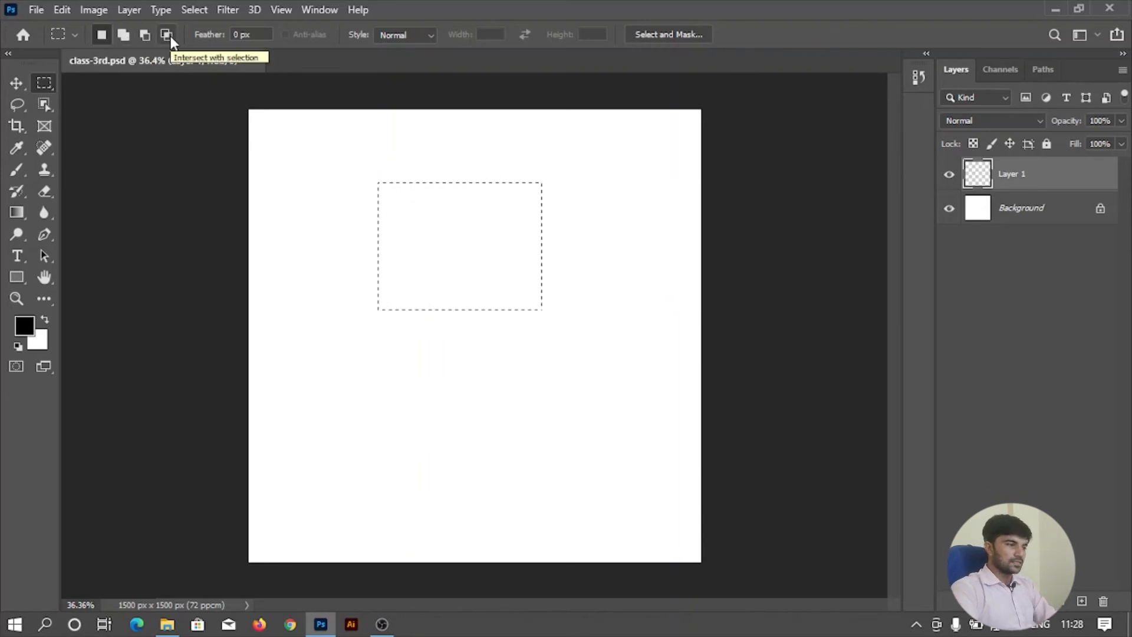
mouse_move(417, 253)
mouse_down()
mouse_move(372, 225)
mouse_move(427, 263)
mouse_up()
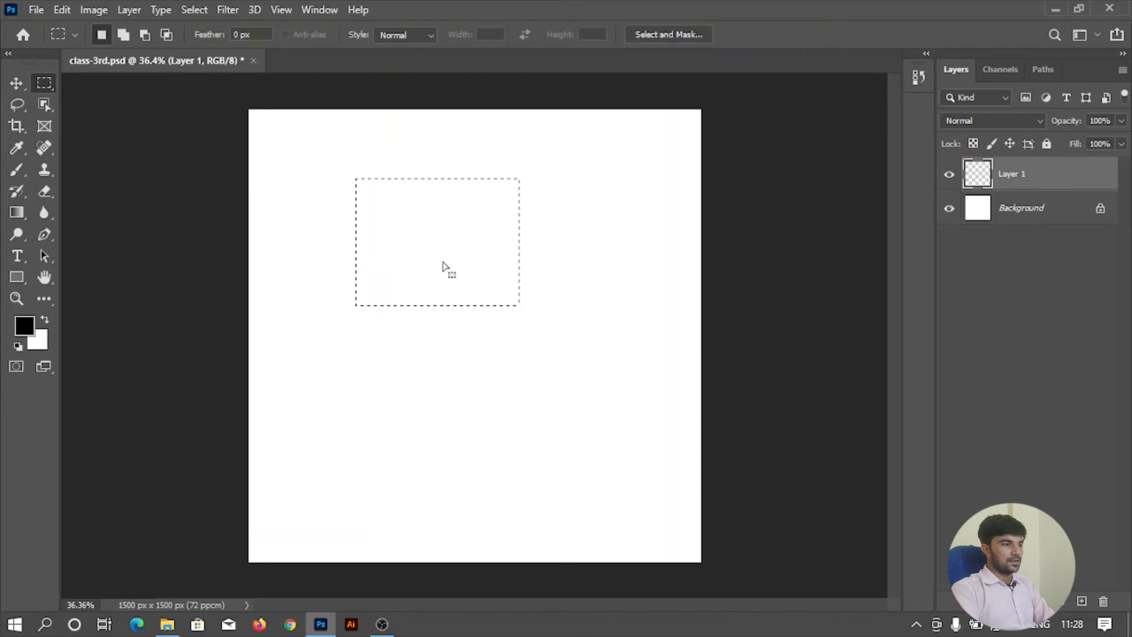
drag(444, 265, 444, 263)
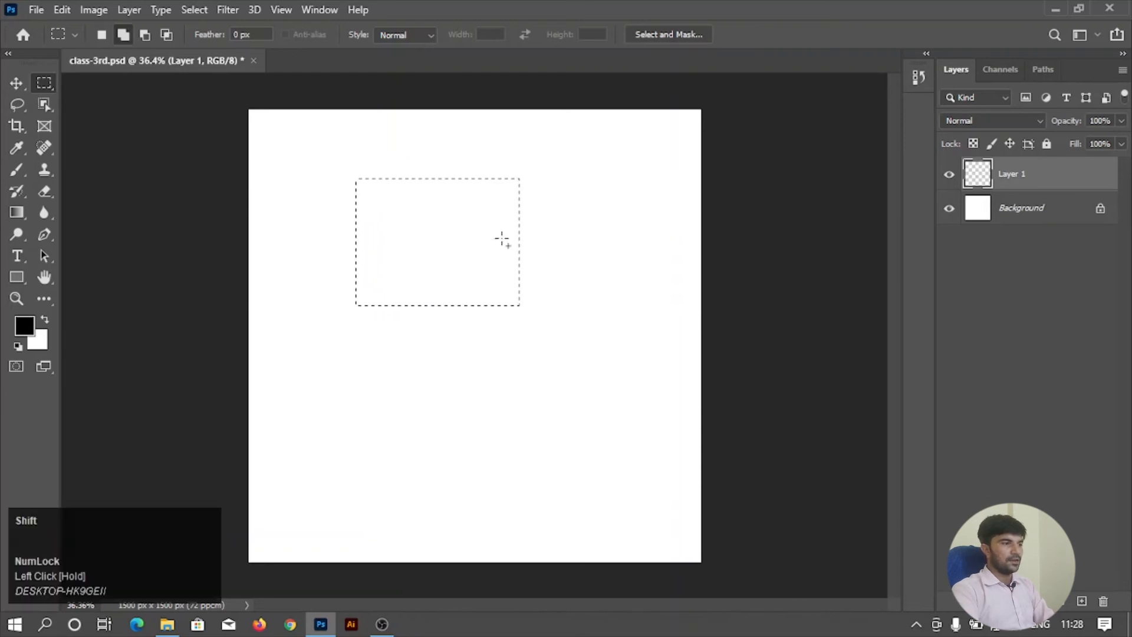
Add seven overlapping rectangles along the selection's right and lower edges, extending it in steps toward the canvas's lower right.
drag(506, 236, 567, 286)
drag(447, 274, 511, 341)
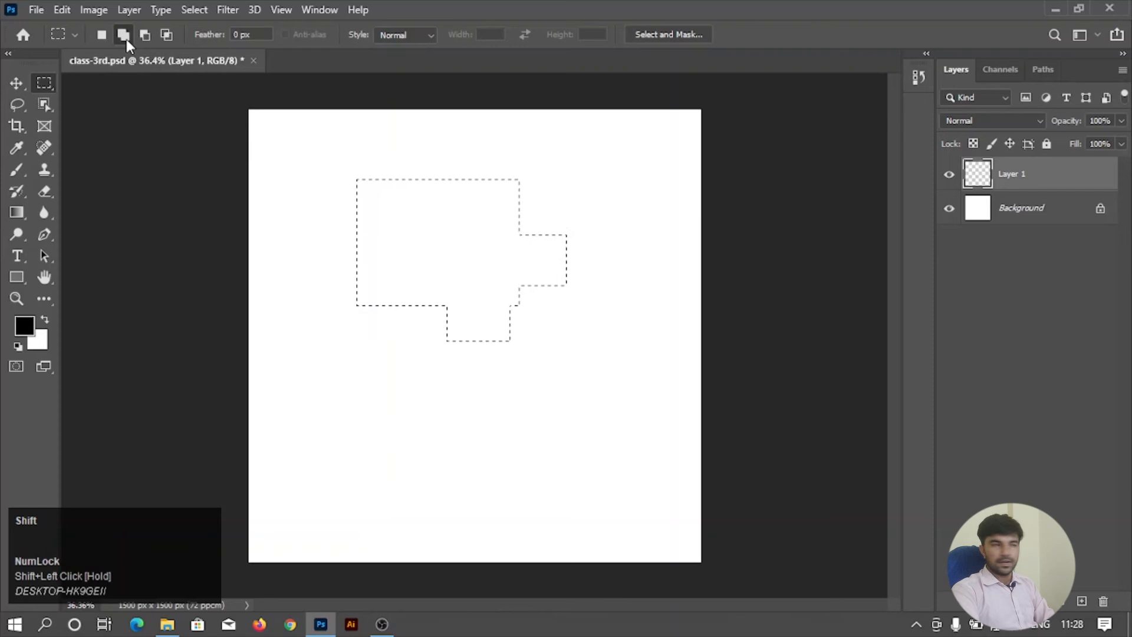
drag(399, 327, 493, 401)
drag(488, 285, 577, 370)
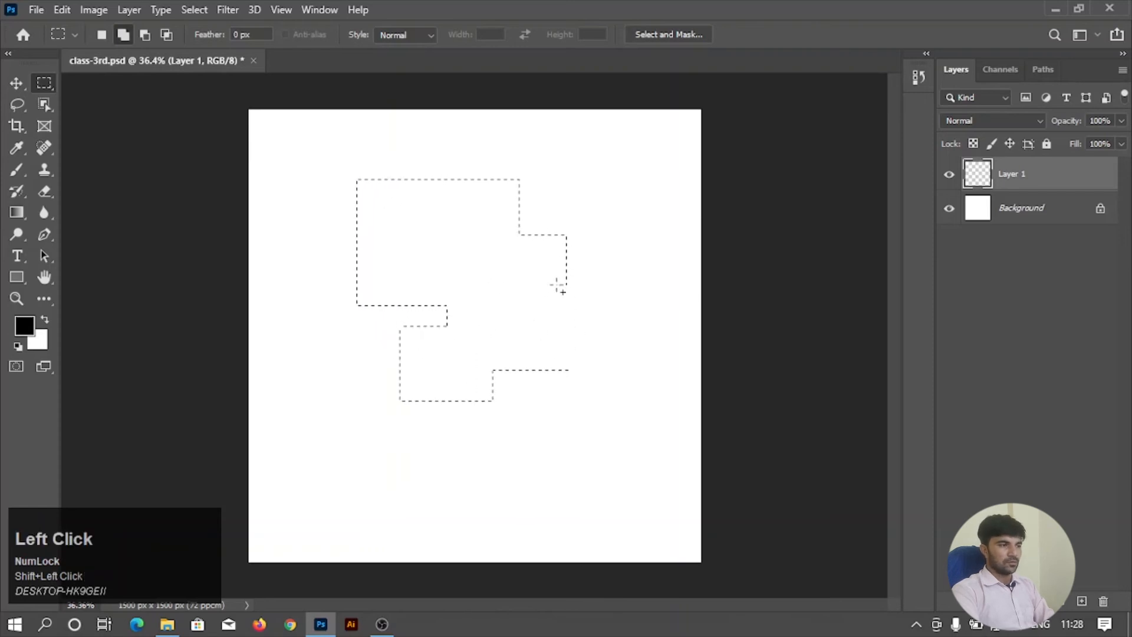
drag(551, 260, 632, 332)
drag(526, 342, 608, 421)
drag(446, 379, 533, 450)
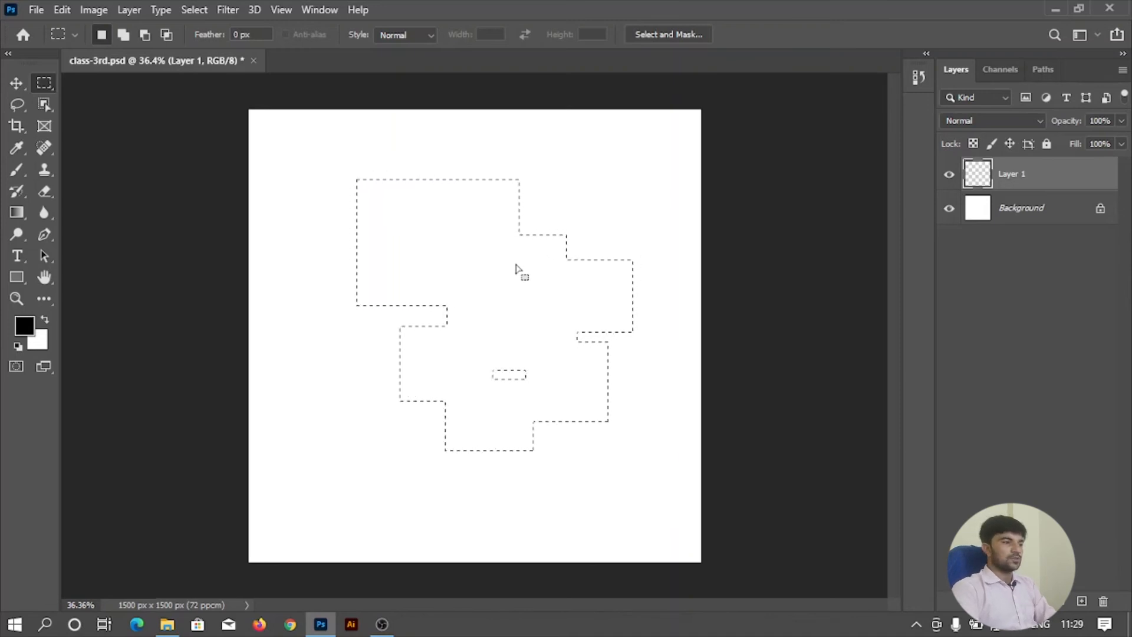
Subtract overlapping rectangles from the stepped selection, leaving two small stacked rectangles in the canvas's upper-left area.
key(alt)
drag(573, 323, 631, 415)
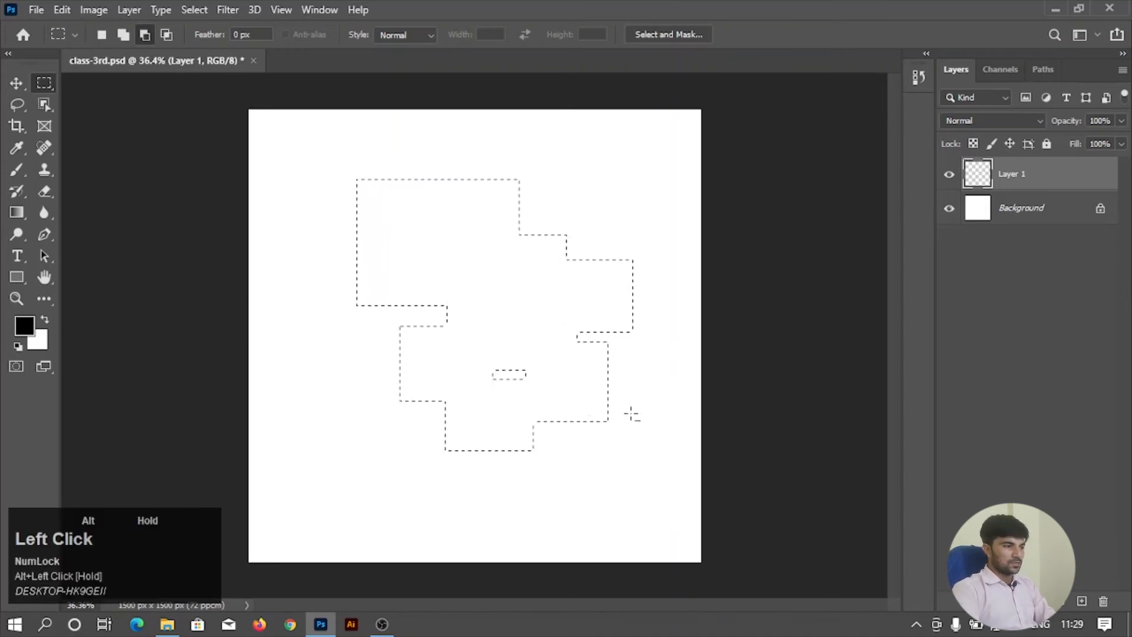
drag(543, 384, 552, 453)
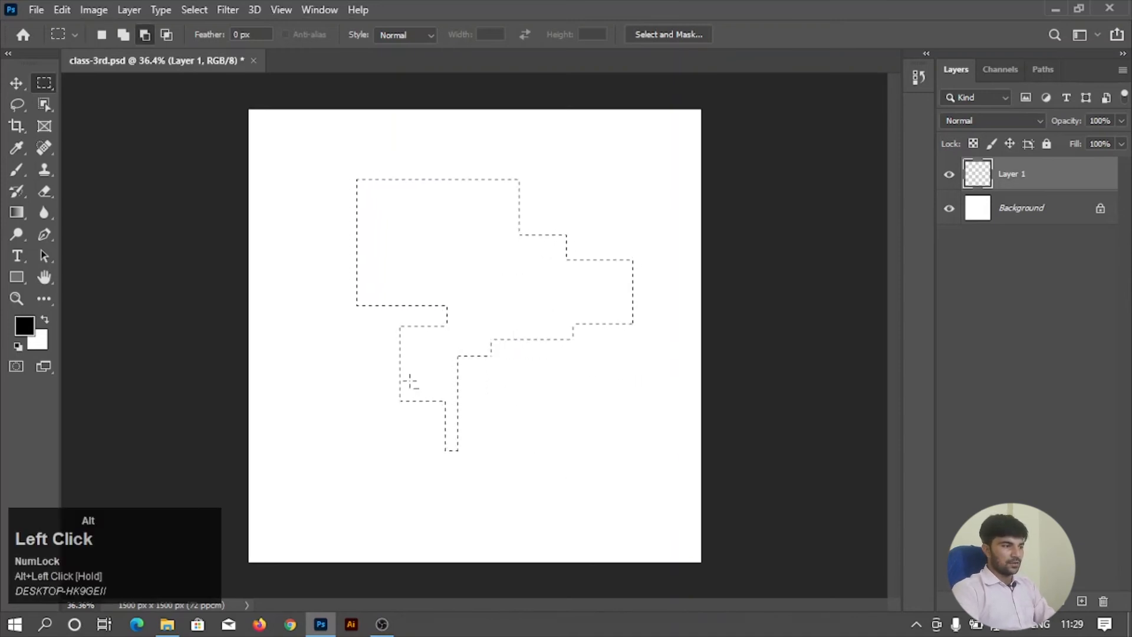
drag(373, 355, 542, 449)
drag(515, 307, 609, 357)
drag(539, 255, 646, 359)
drag(510, 223, 605, 317)
drag(460, 260, 546, 356)
drag(391, 308, 501, 383)
drag(424, 242, 516, 349)
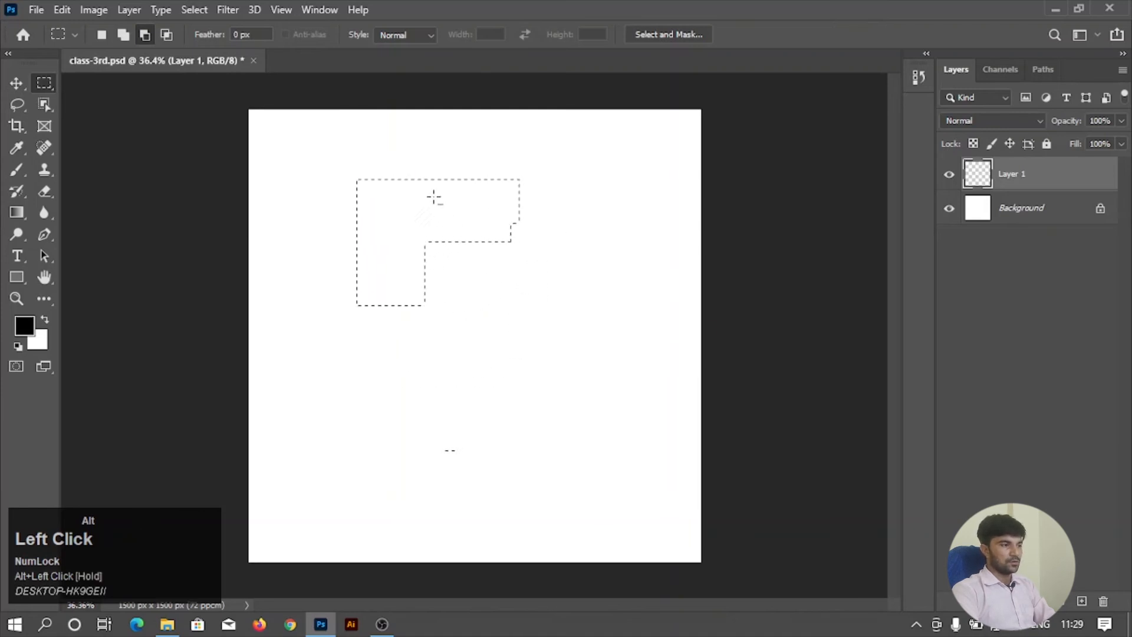
drag(424, 176, 548, 263)
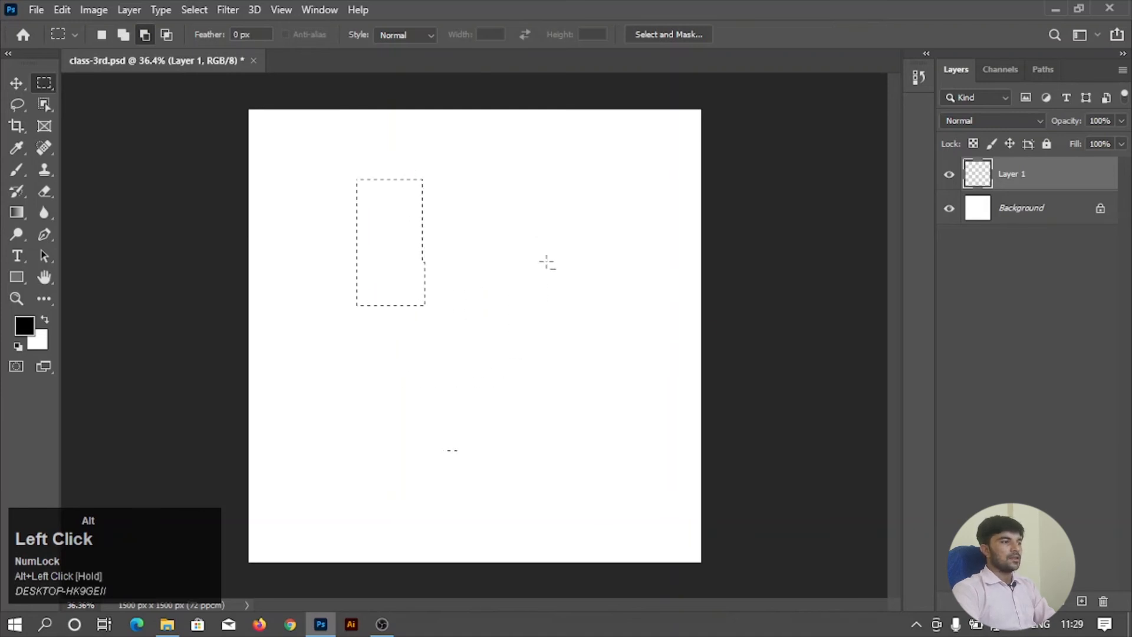
drag(324, 217, 536, 281)
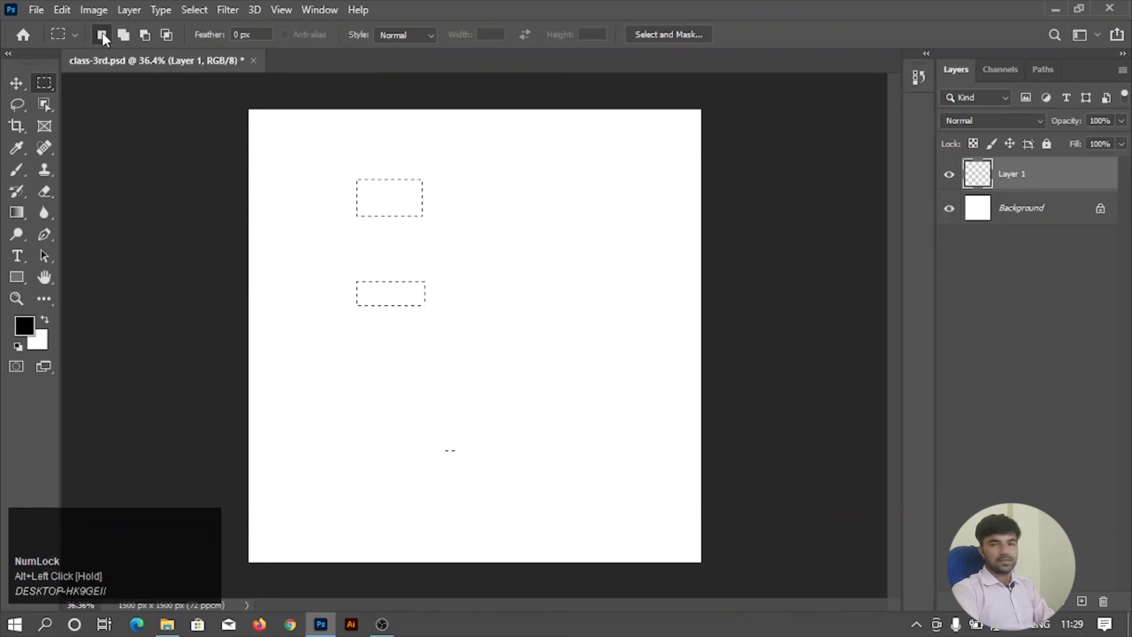
key(alt)
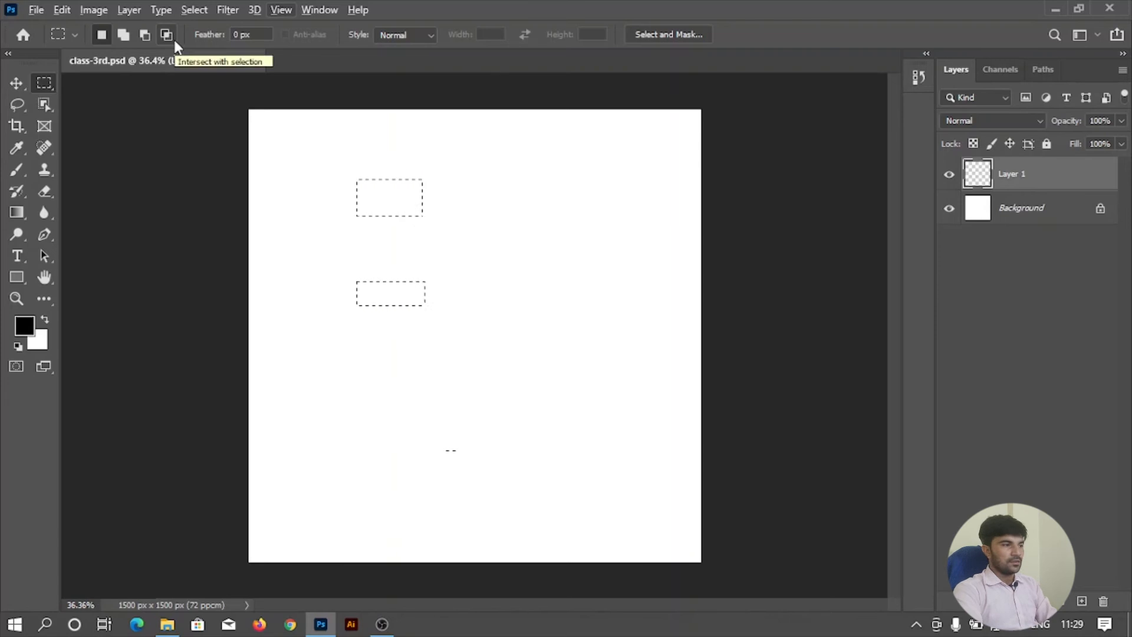
Draw a new large rectangular selection and intersect it with a tall rectangle crossing its middle, keeping only the overlap.
click(316, 185)
drag(316, 185, 555, 363)
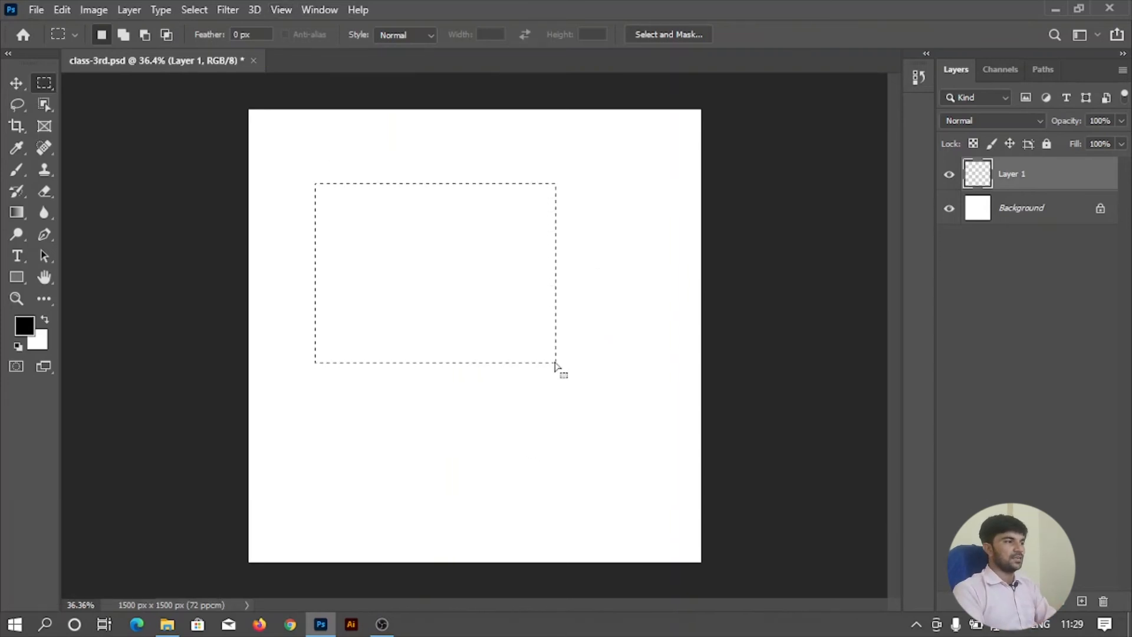
key(shift)
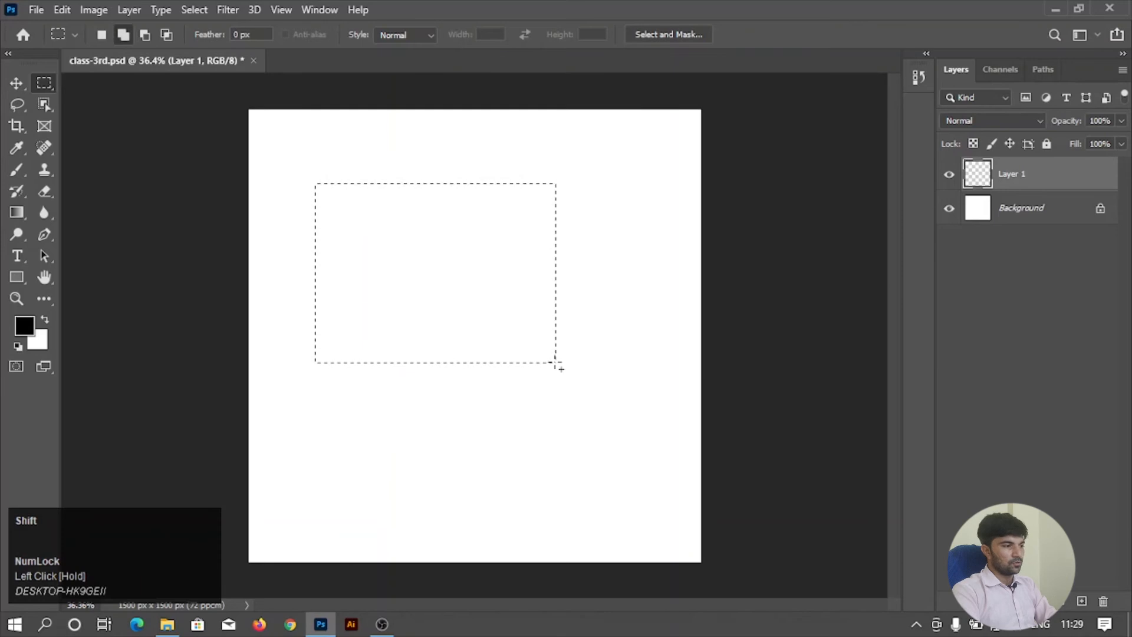
key(alt)
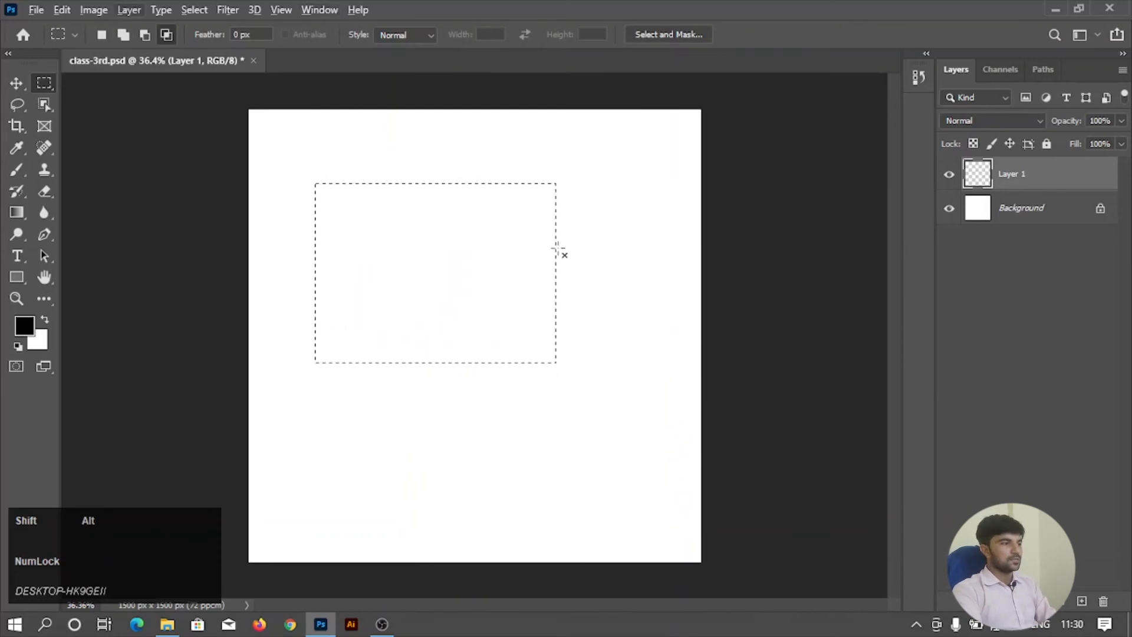
drag(392, 164, 490, 388)
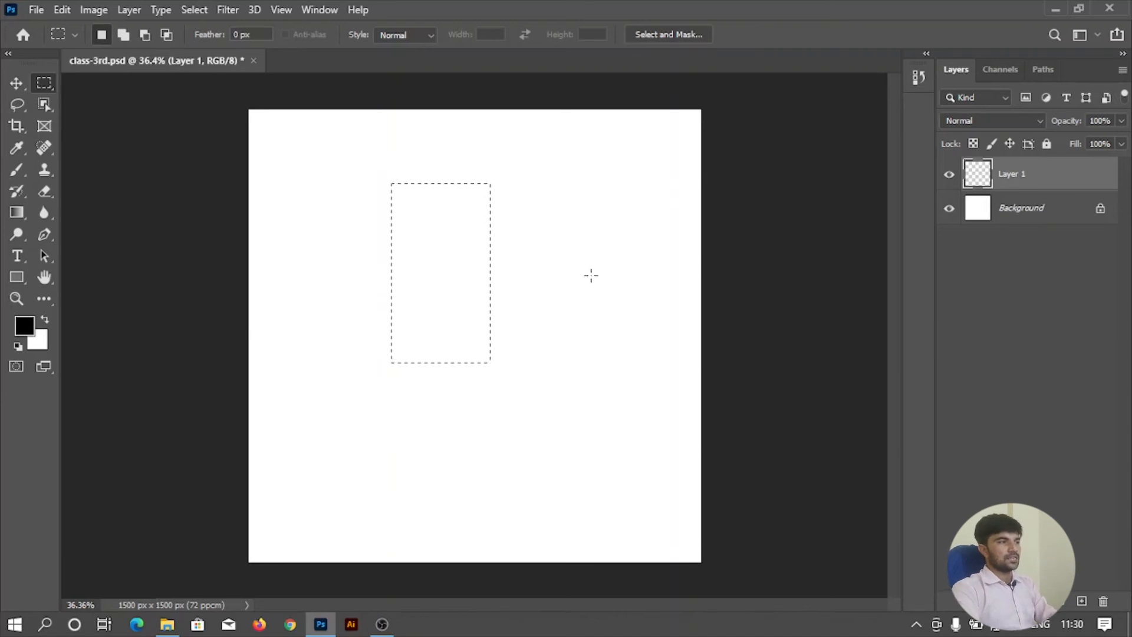
Deselect, set the marquee Feather to 15 px, and draw a large rectangular selection in the canvas's upper part.
click(256, 33)
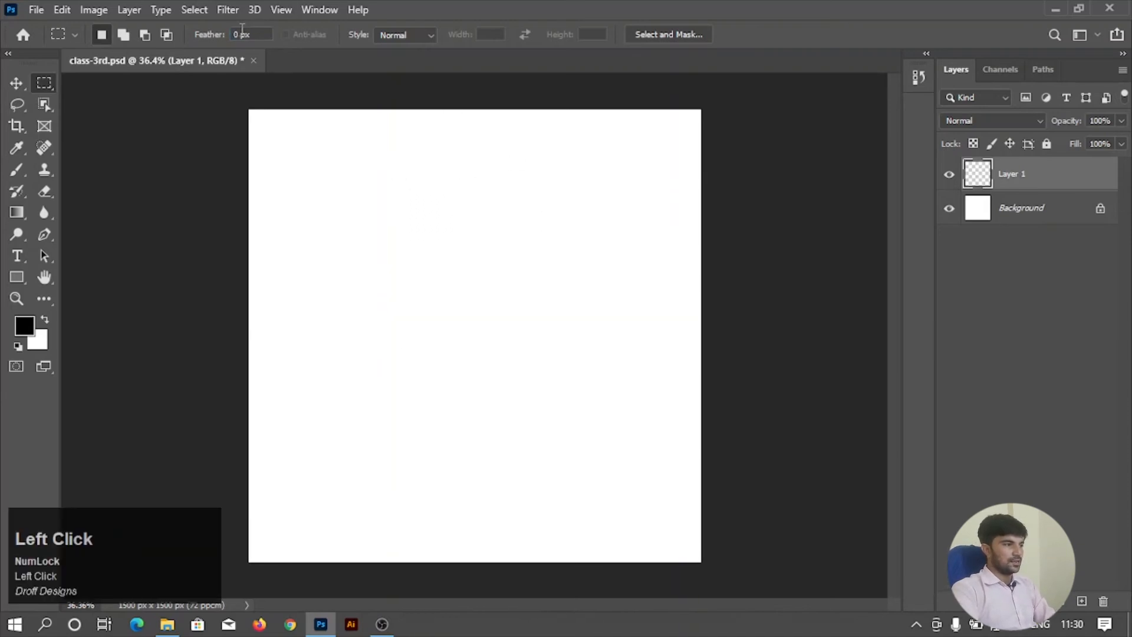
click(212, 36)
drag(212, 35, 212, 36)
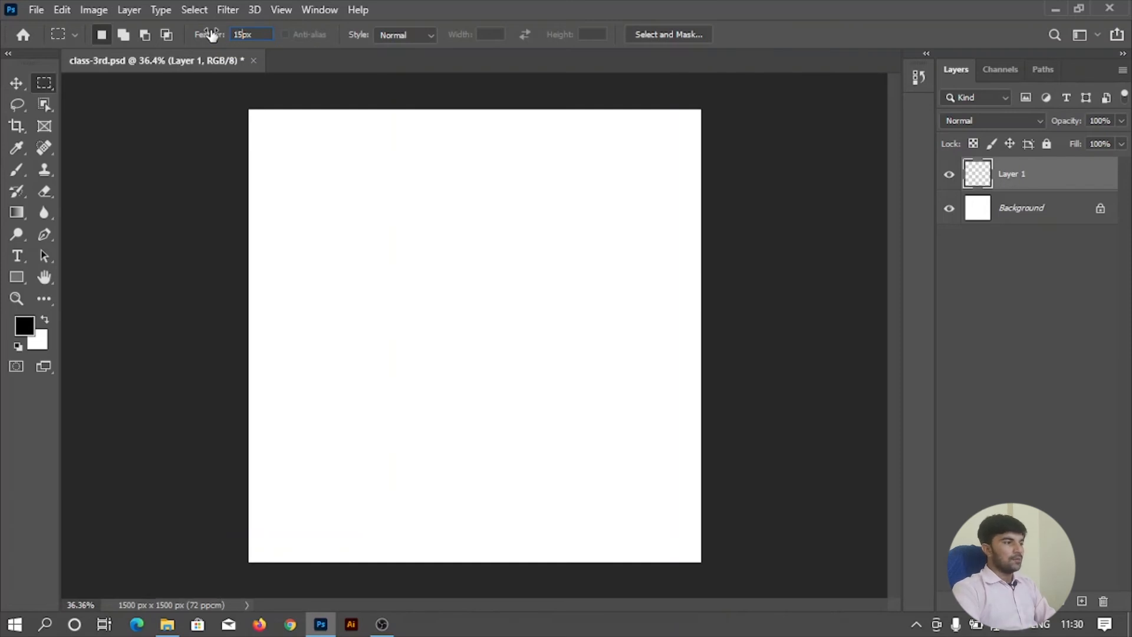
drag(317, 159, 569, 355)
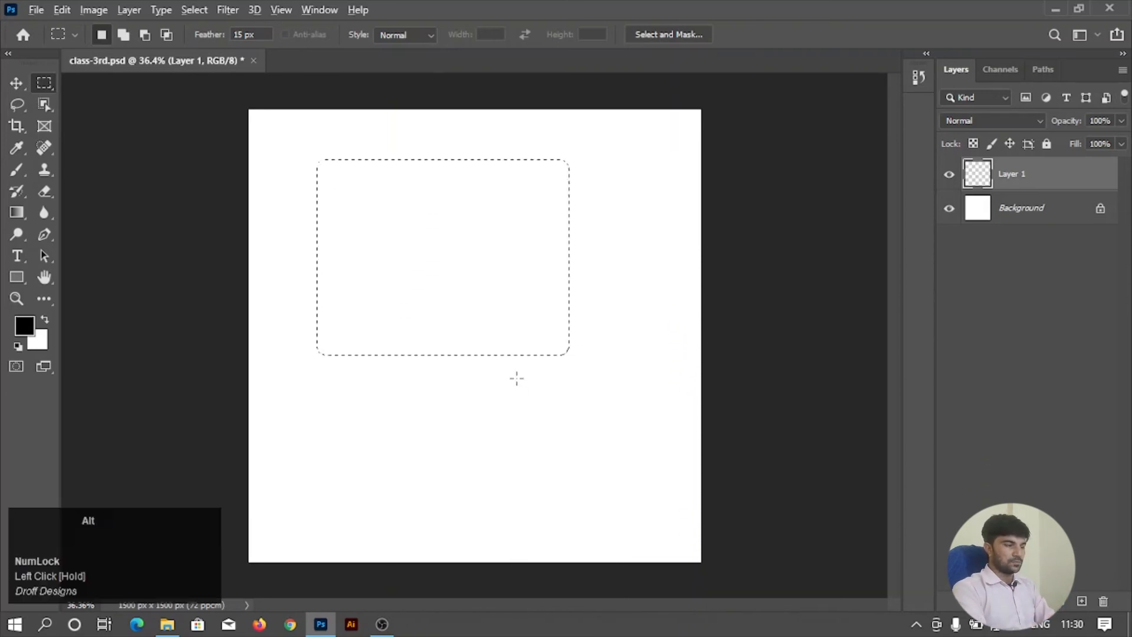
Fill the feathered selection with the black foreground colour on Layer 1 and deselect it.
key(alt+BackSpace)
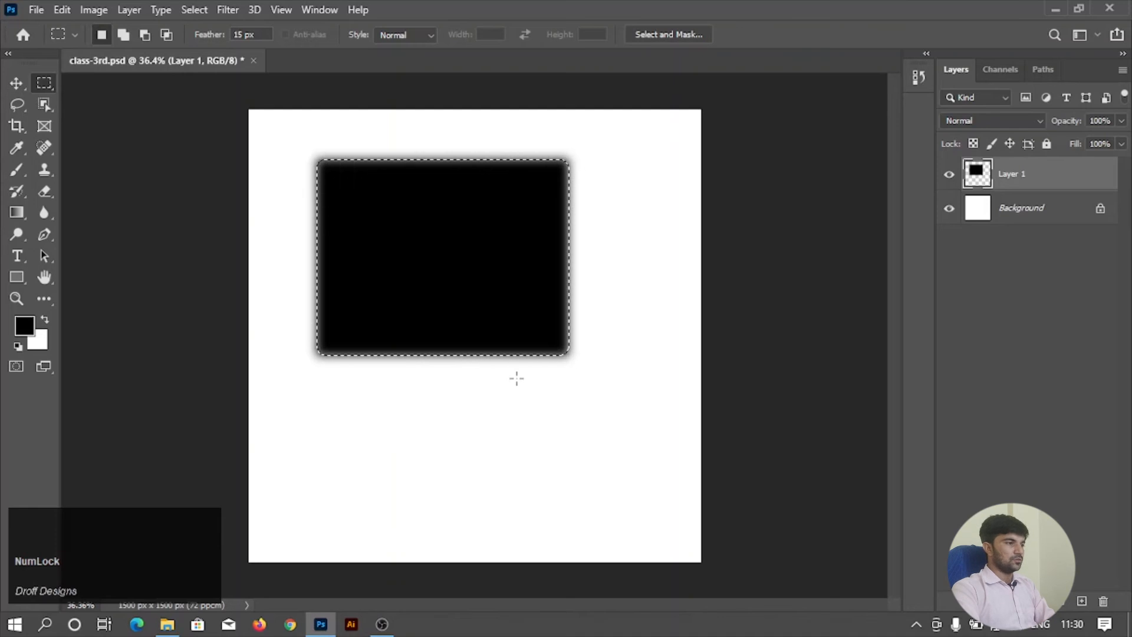
alt+scroll(316, 189, up, 3)
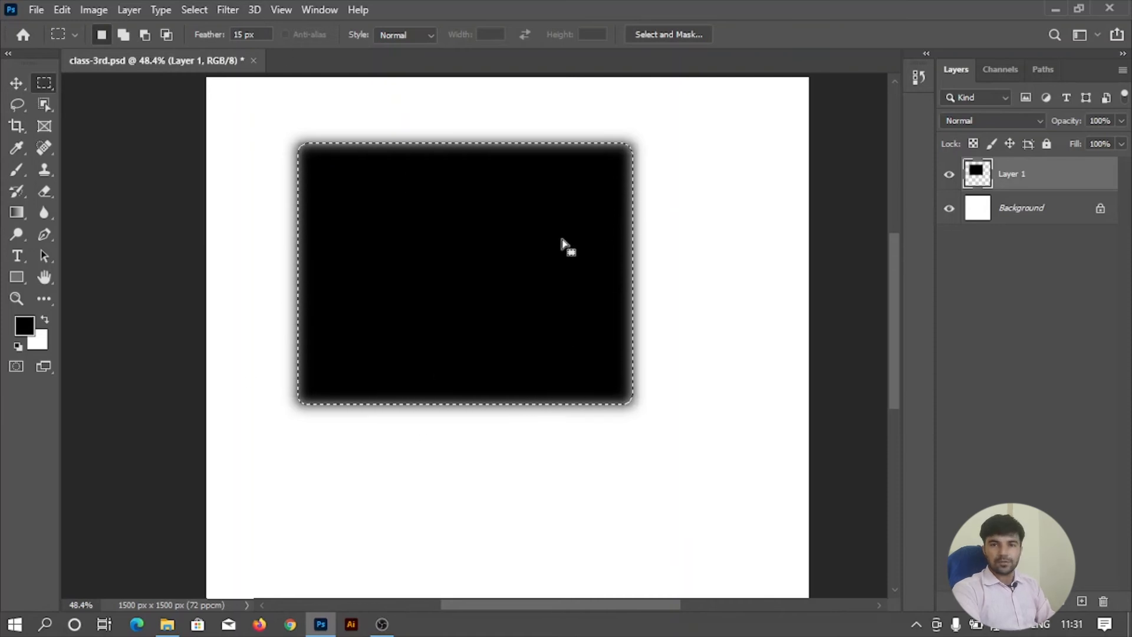
scroll(560, 248, down, 5)
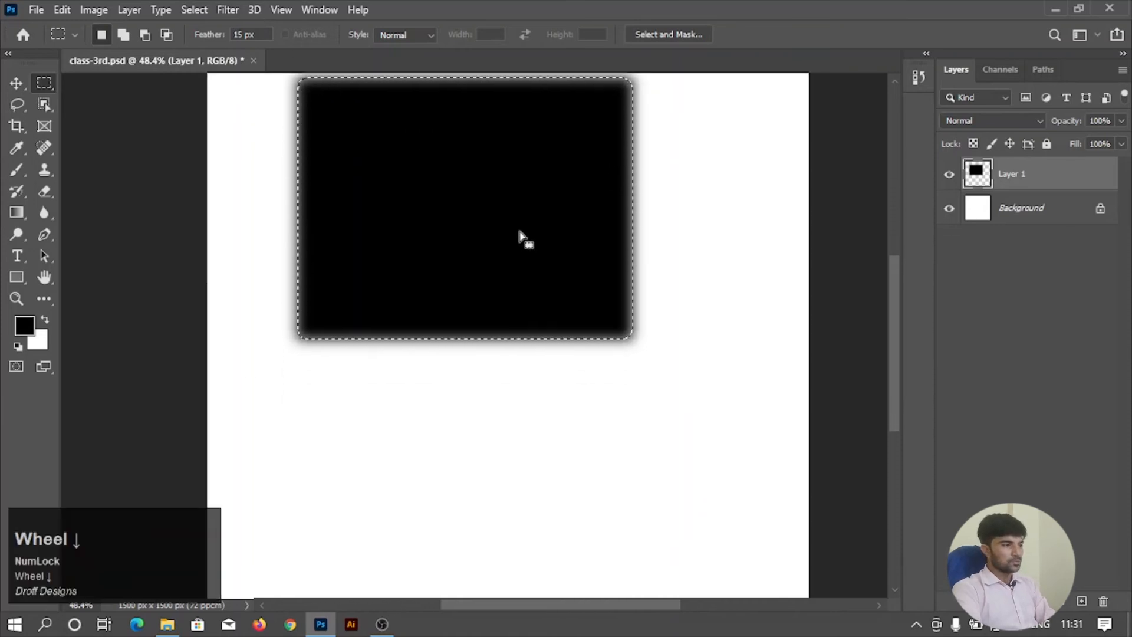
scroll(380, 180, down, 2)
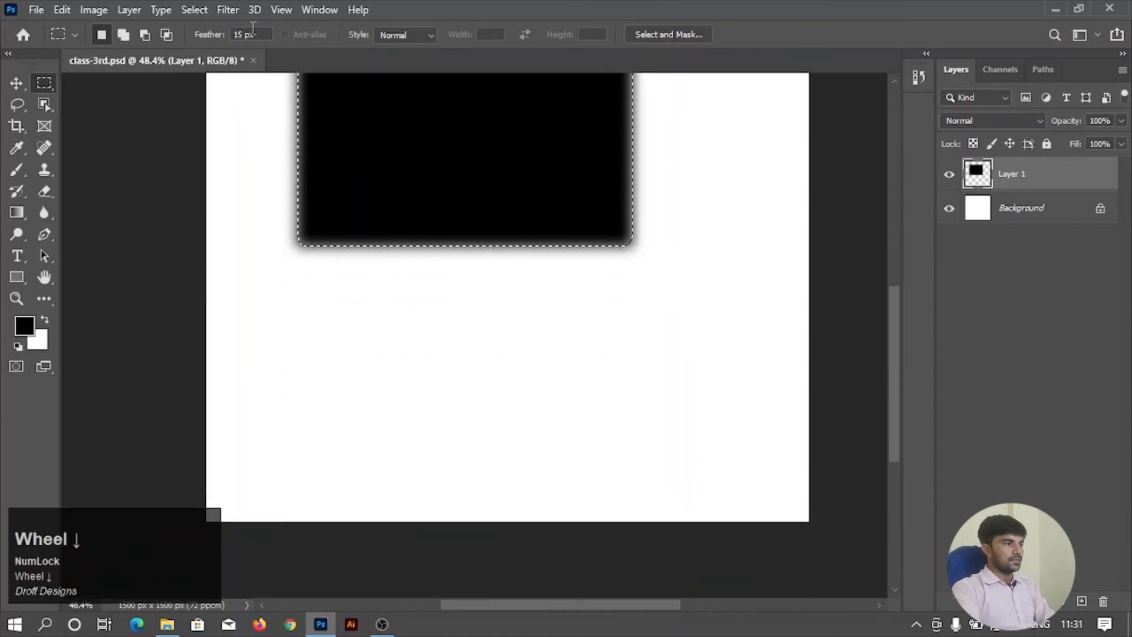
right_click(387, 125)
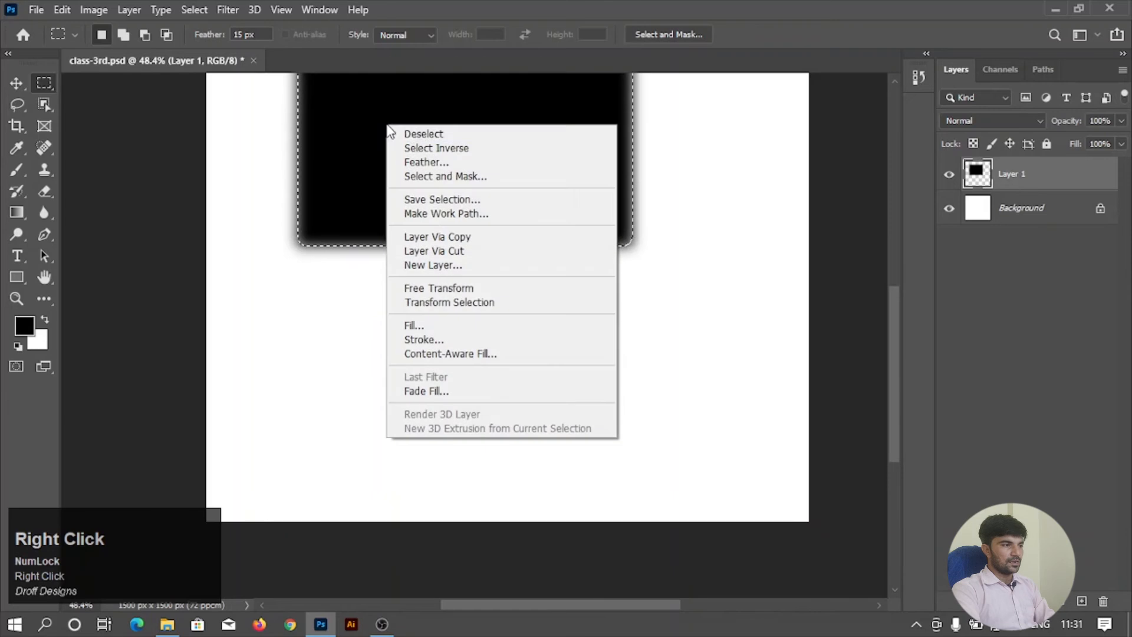
click(411, 133)
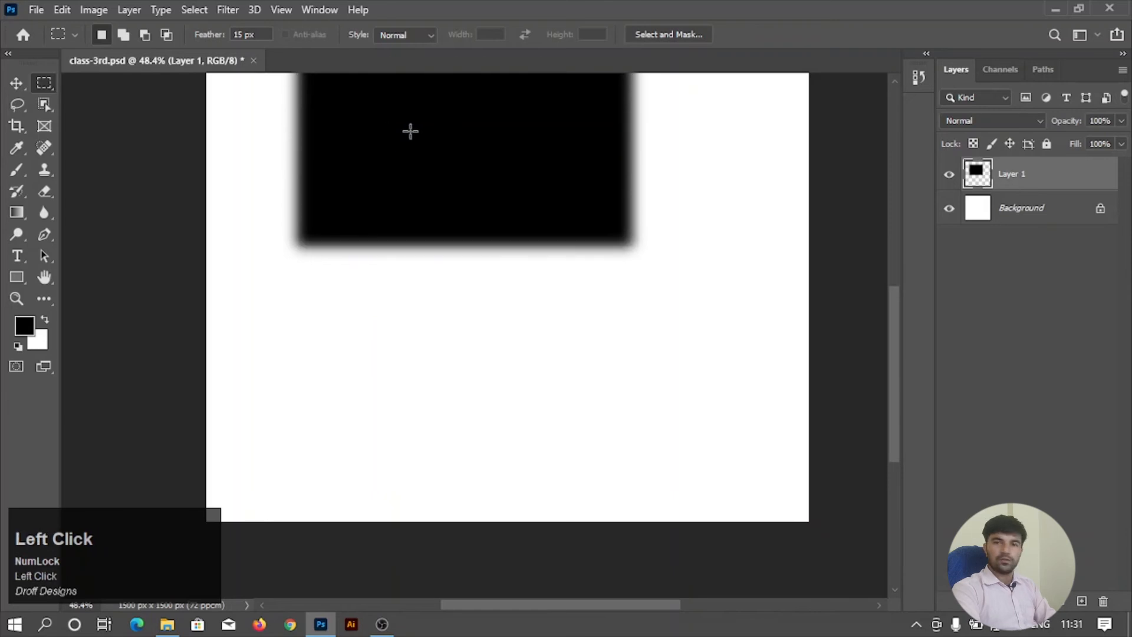
Set the marquee Feather to 50 px and draw a rectangular selection below the black rectangle.
scroll(411, 131, down, 3)
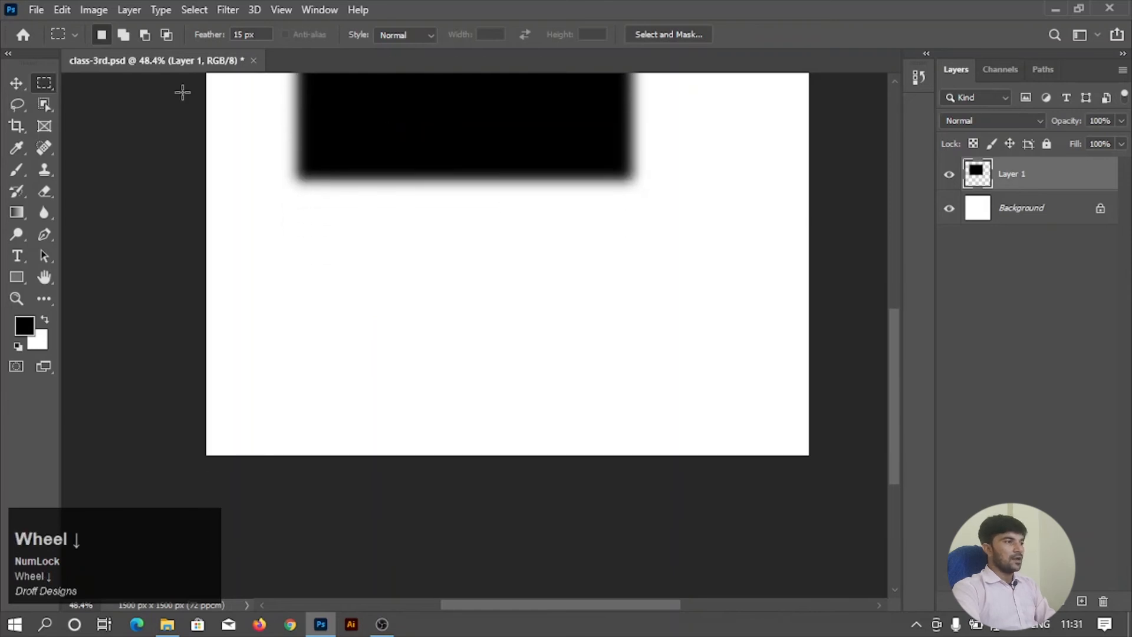
click(229, 34)
text(50)
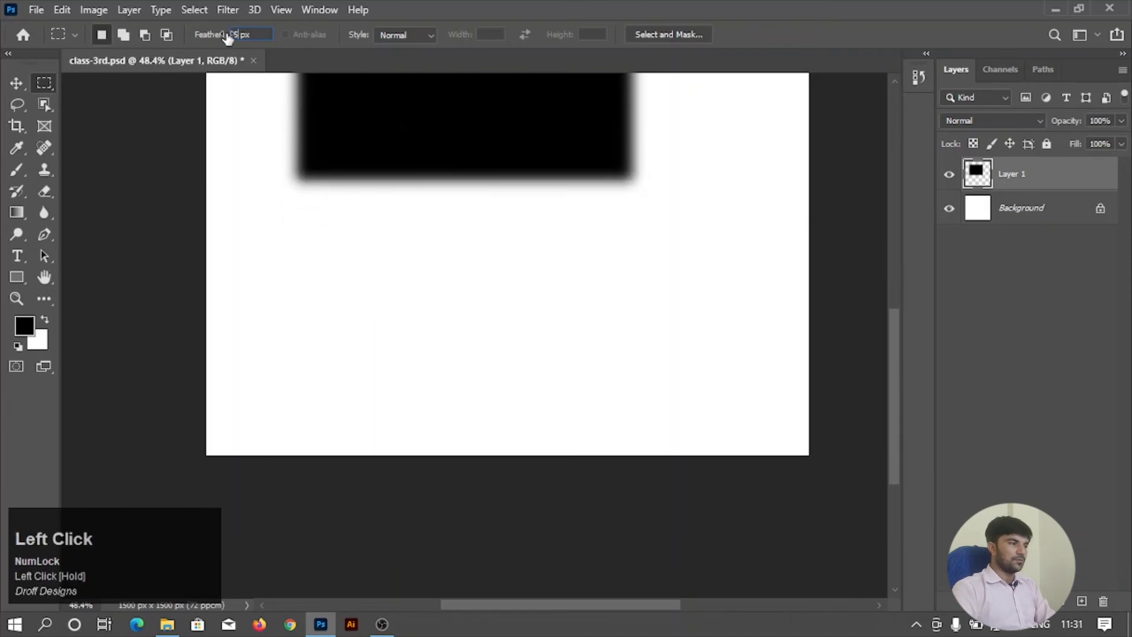
drag(287, 203, 583, 371)
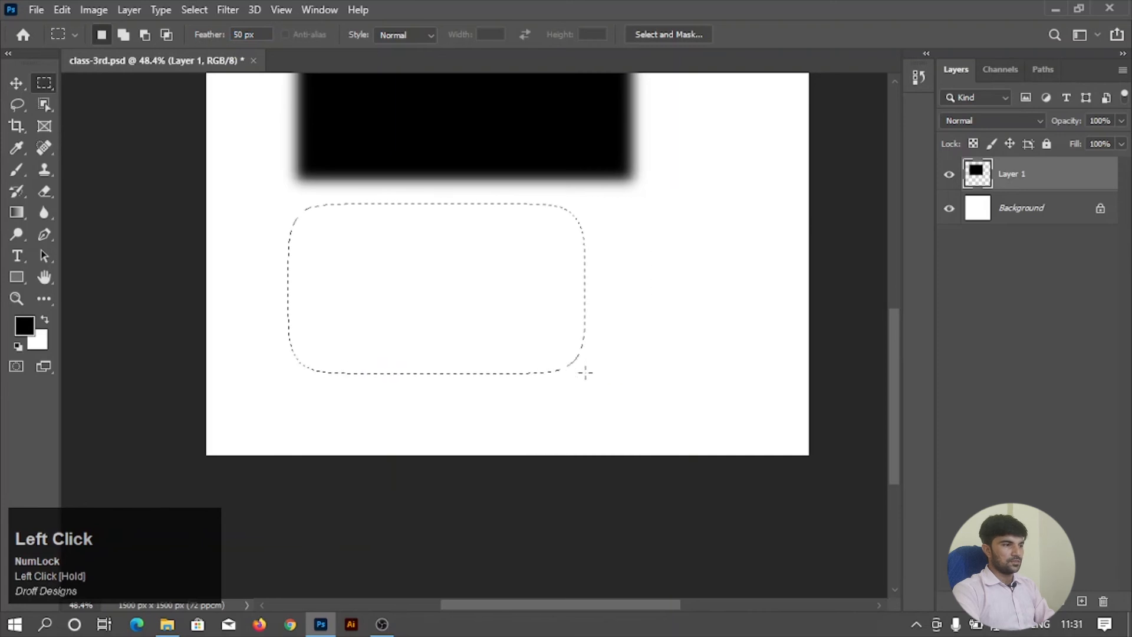
Add a new layer, fill the 50 px feathered selection with black on it, and keep that layer active.
click(1081, 600)
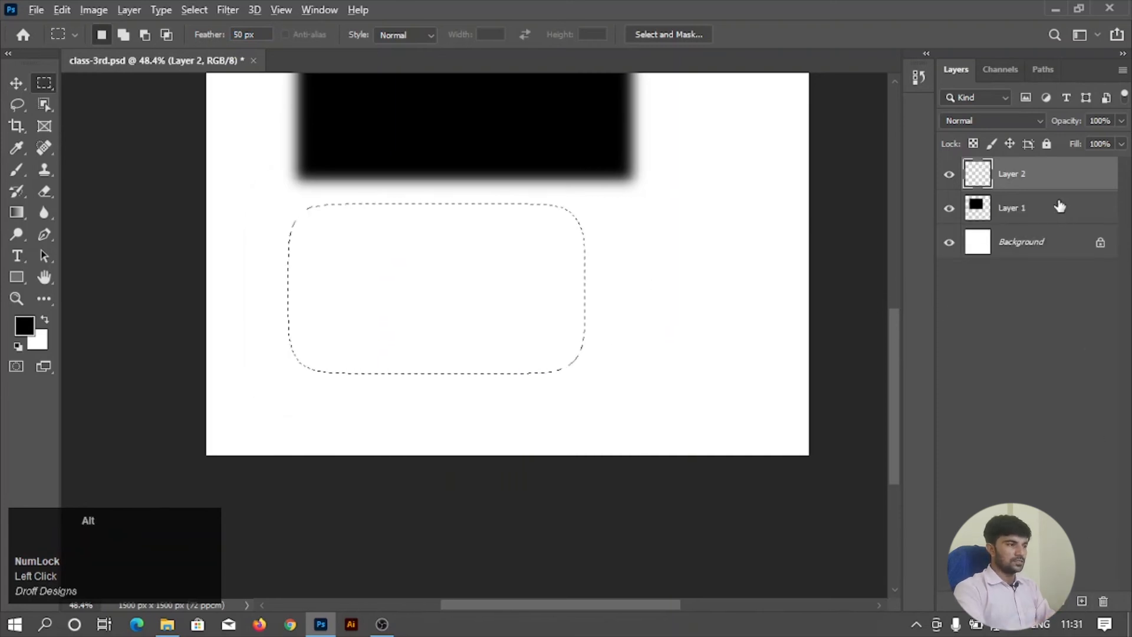
key(alt+BackSpace)
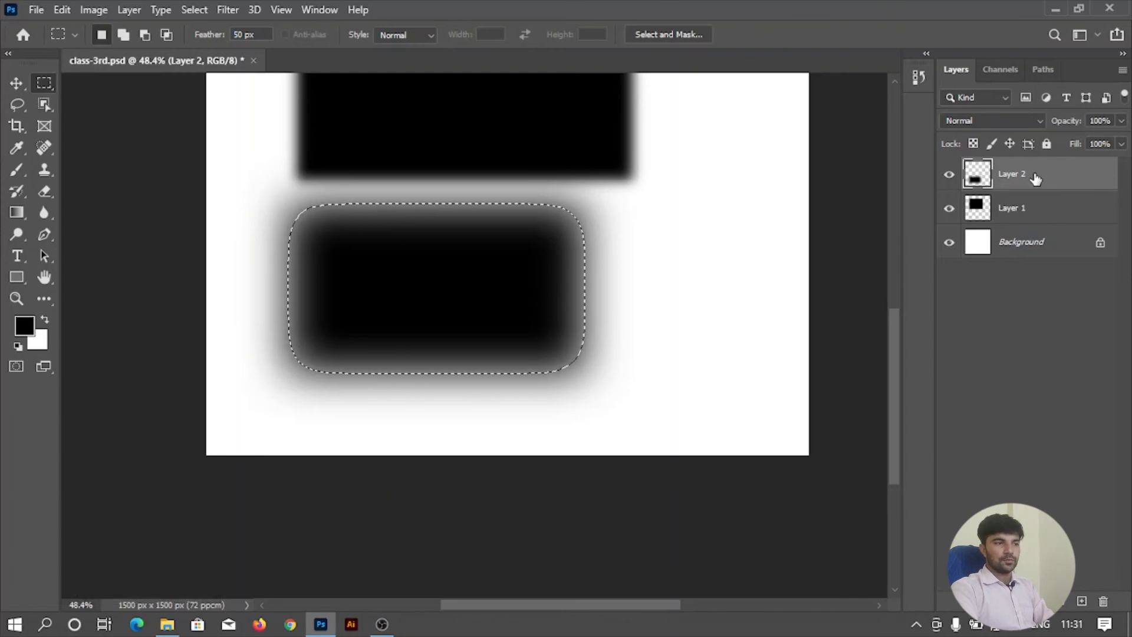
click(1039, 211)
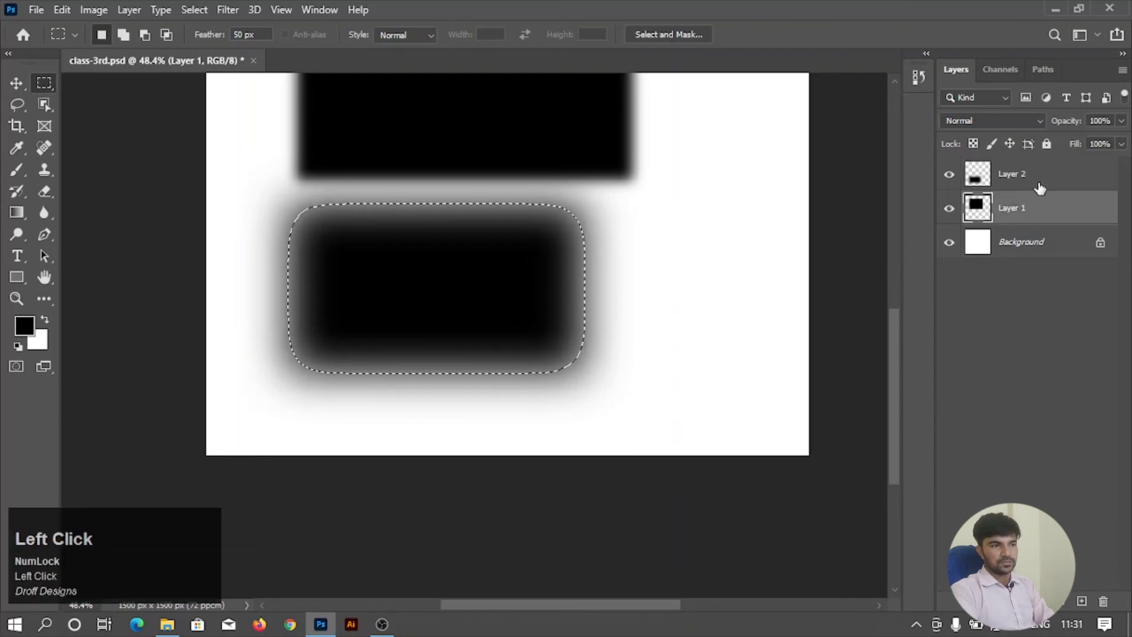
click(1043, 177)
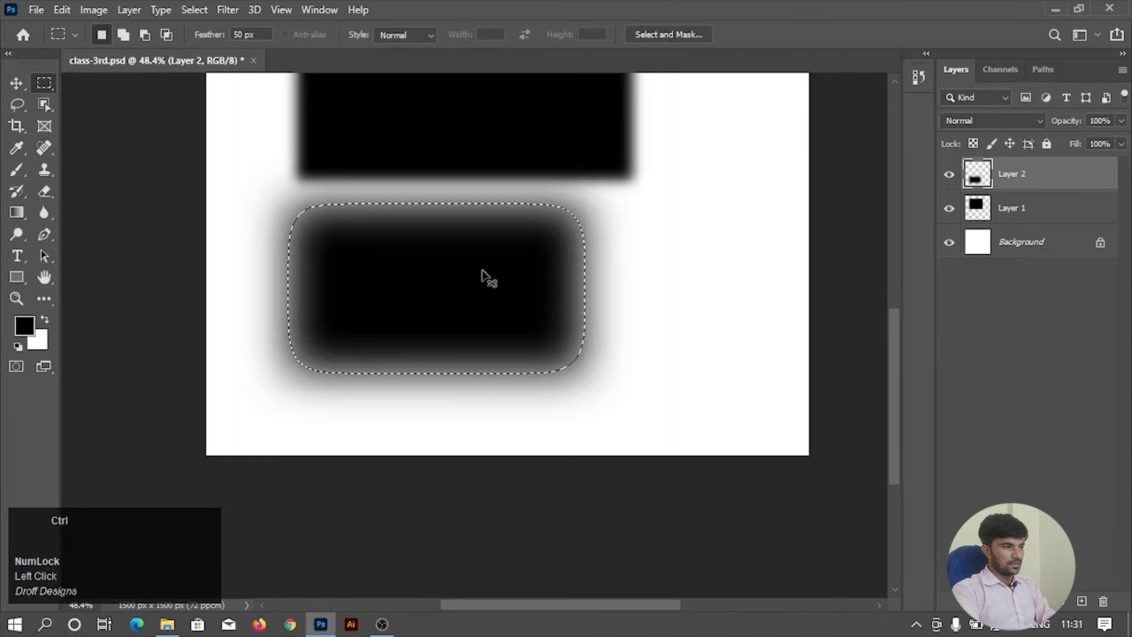
Deselect, move the Layer 1 rectangle to the canvas's upper left, and place the Layer 2 rectangle below it, right of its original position.
key(ctrl+d)
alt+scroll(482, 271, down, 2)
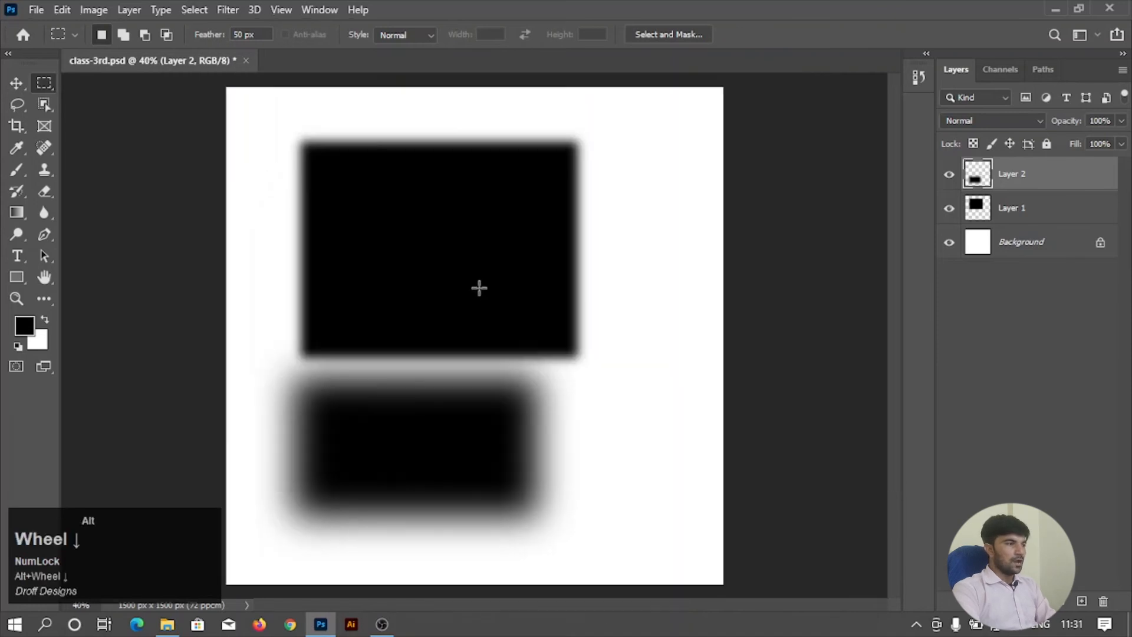
click(16, 83)
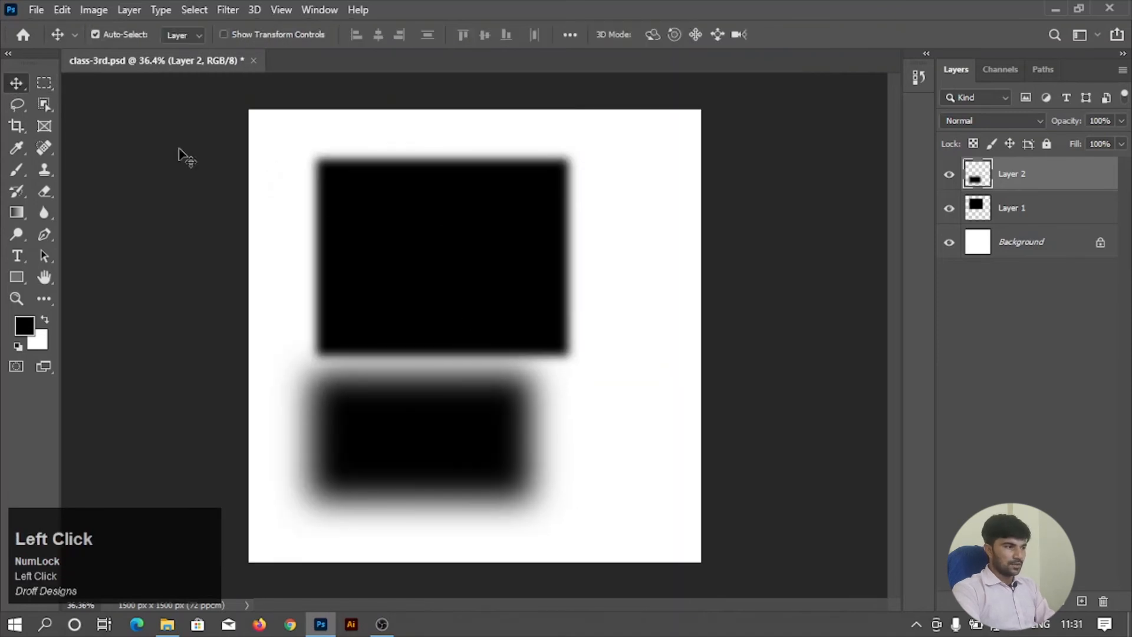
drag(387, 242, 404, 222)
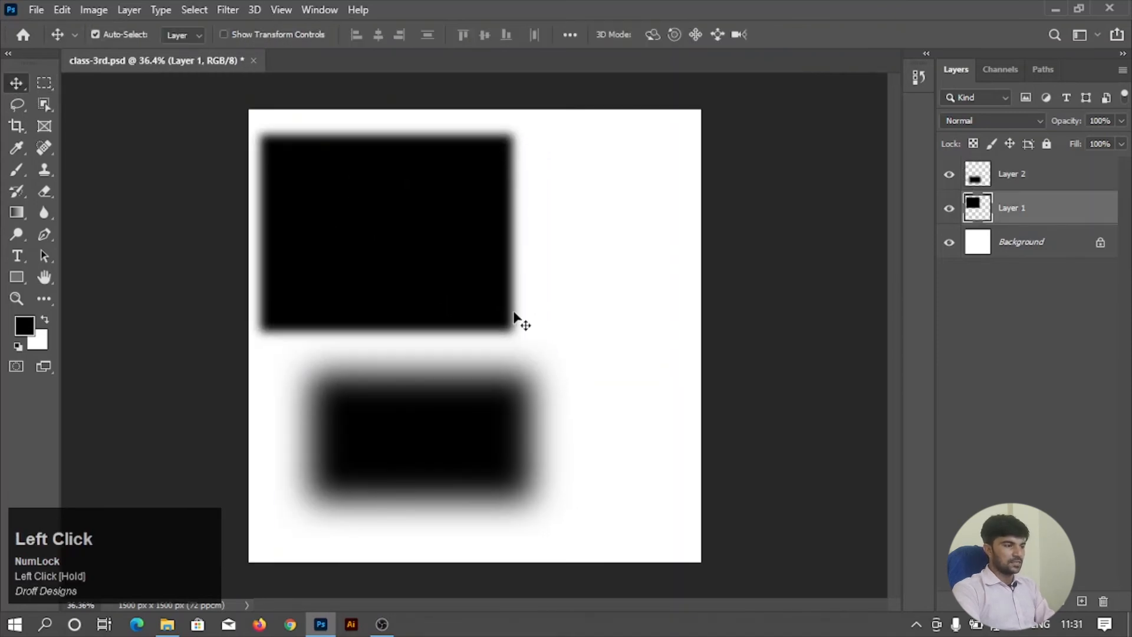
drag(488, 445, 635, 424)
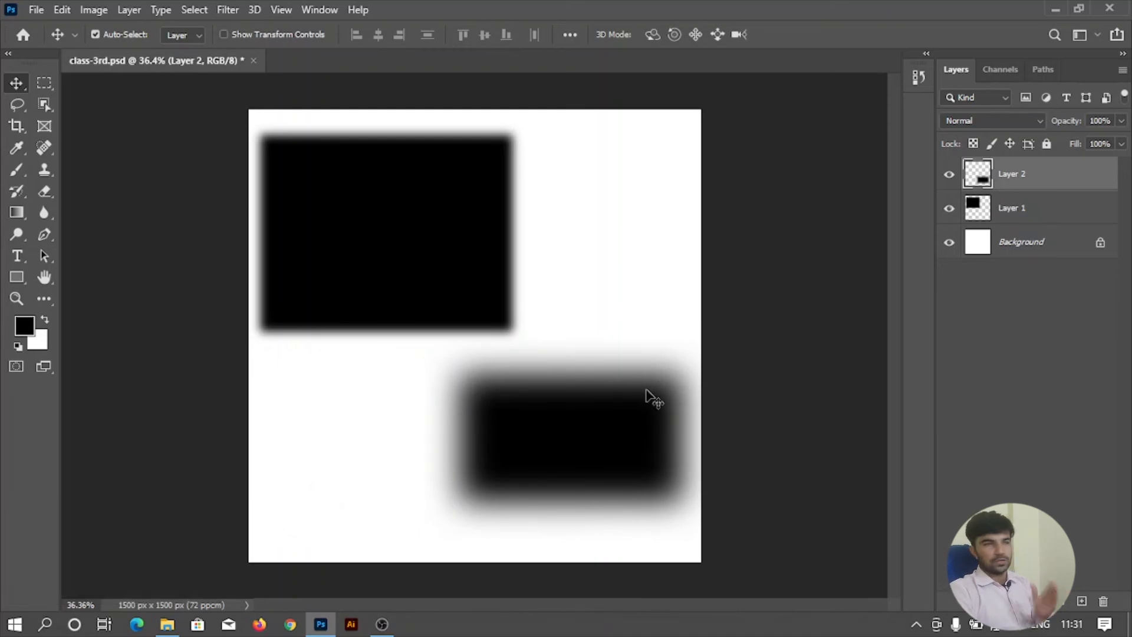
drag(560, 430, 487, 397)
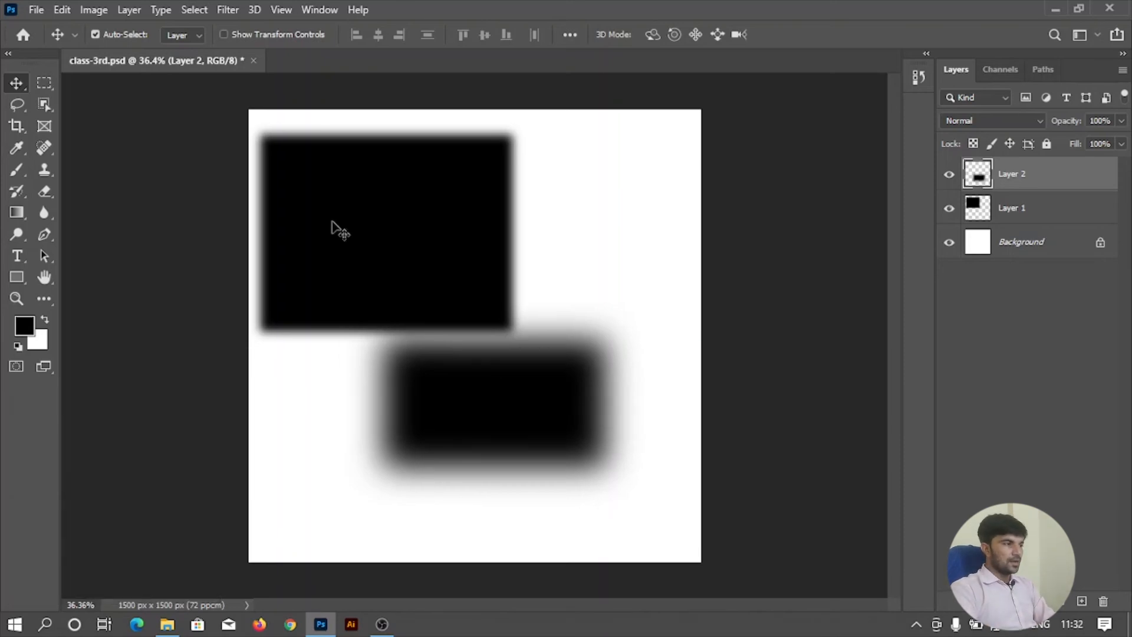
Return to the Rectangular Marquee Tool and delete both Layer 1 and Layer 2, leaving only the Background.
click(42, 85)
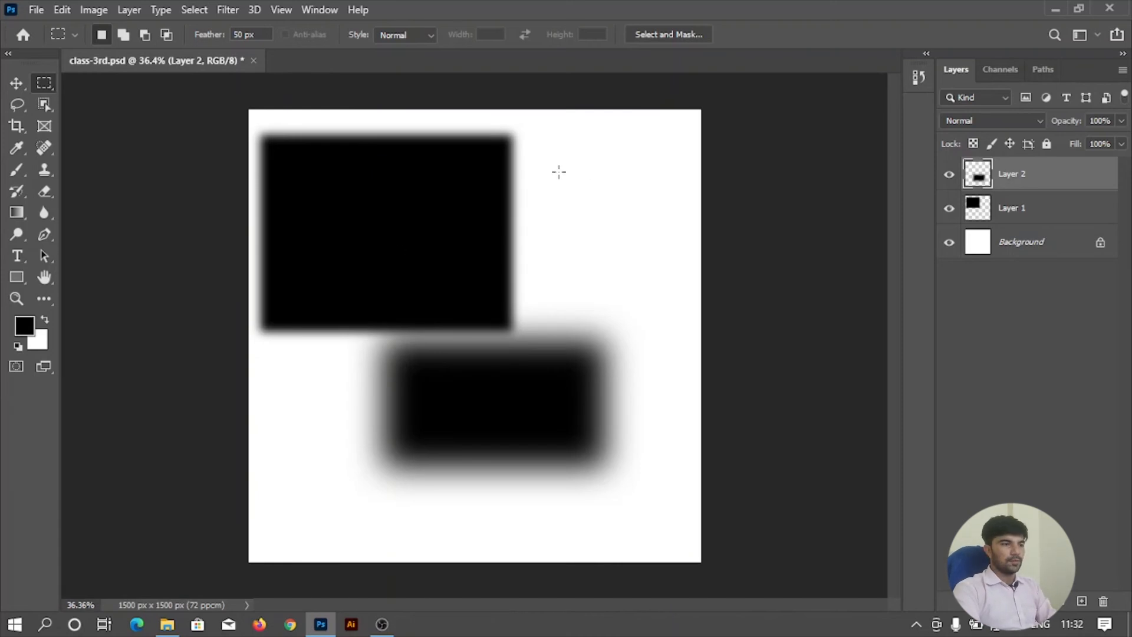
ctrl+click(1088, 202)
drag(1068, 197, 1104, 596)
scroll(313, 200, up, 1)
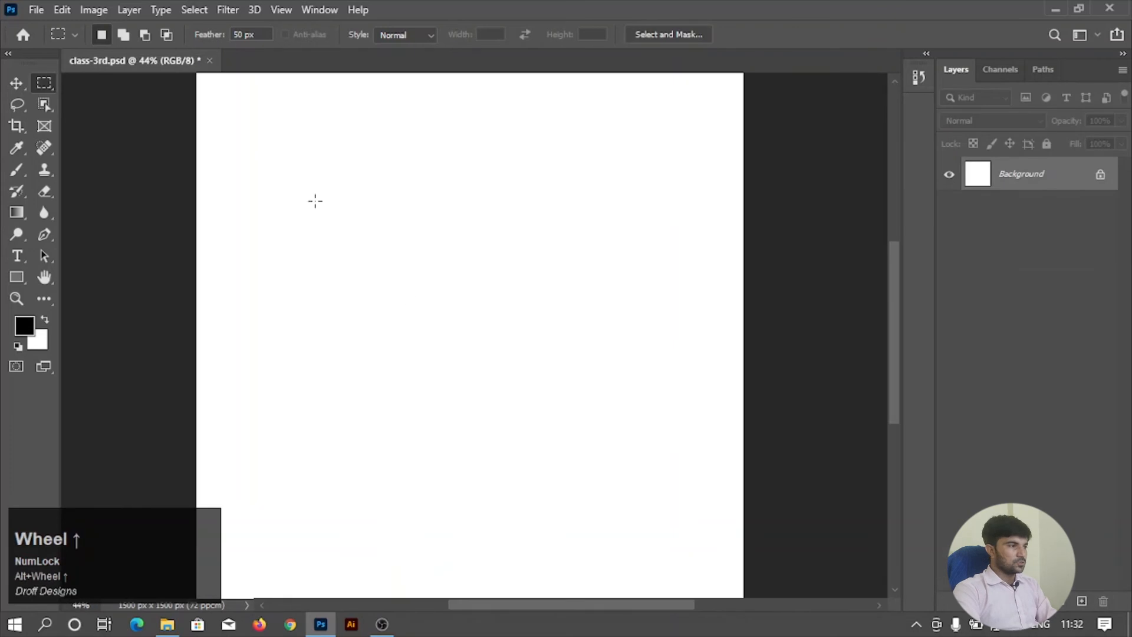
Draw a square marquee selection about 660 px wide with the 50 px Feather, and deselect it.
drag(347, 159, 642, 382)
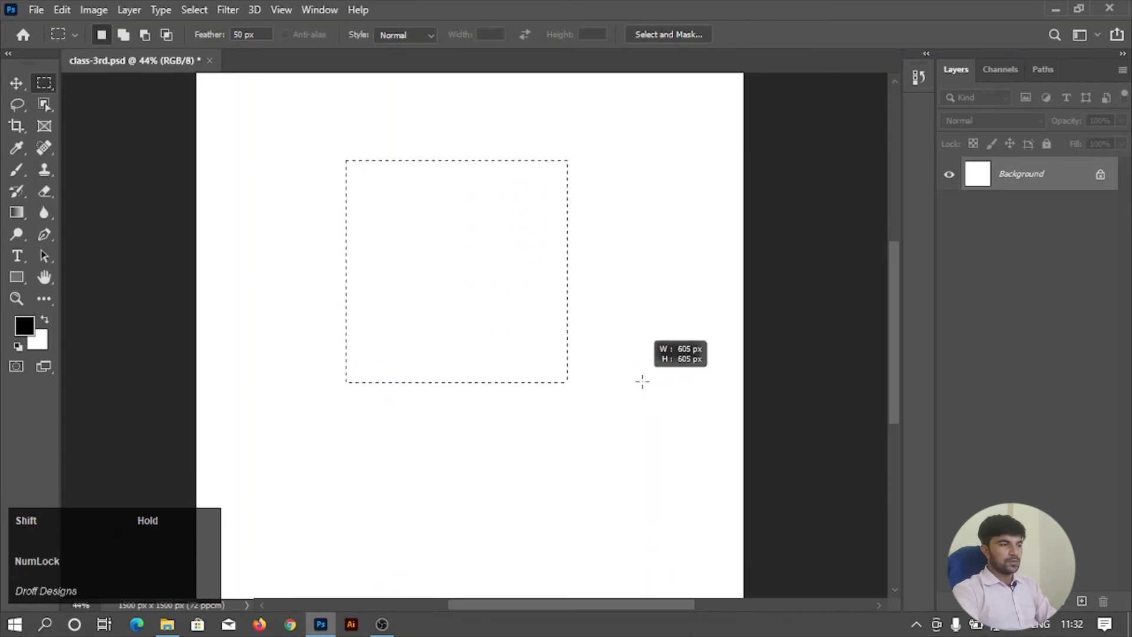
drag(642, 381, 658, 400)
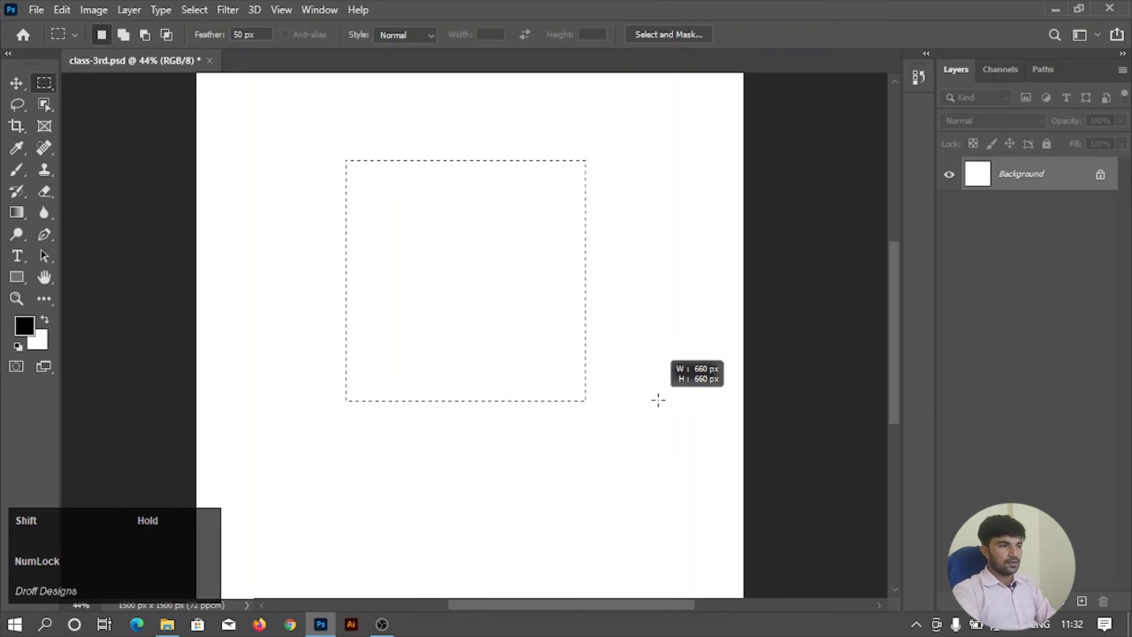
drag(658, 400, 658, 400)
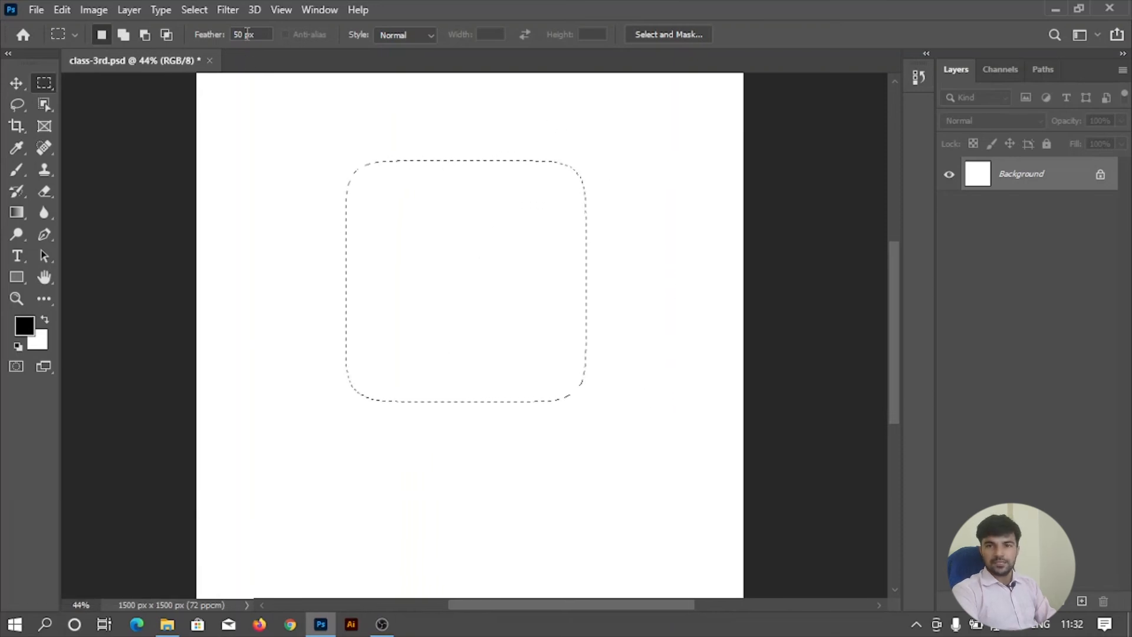
click(327, 112)
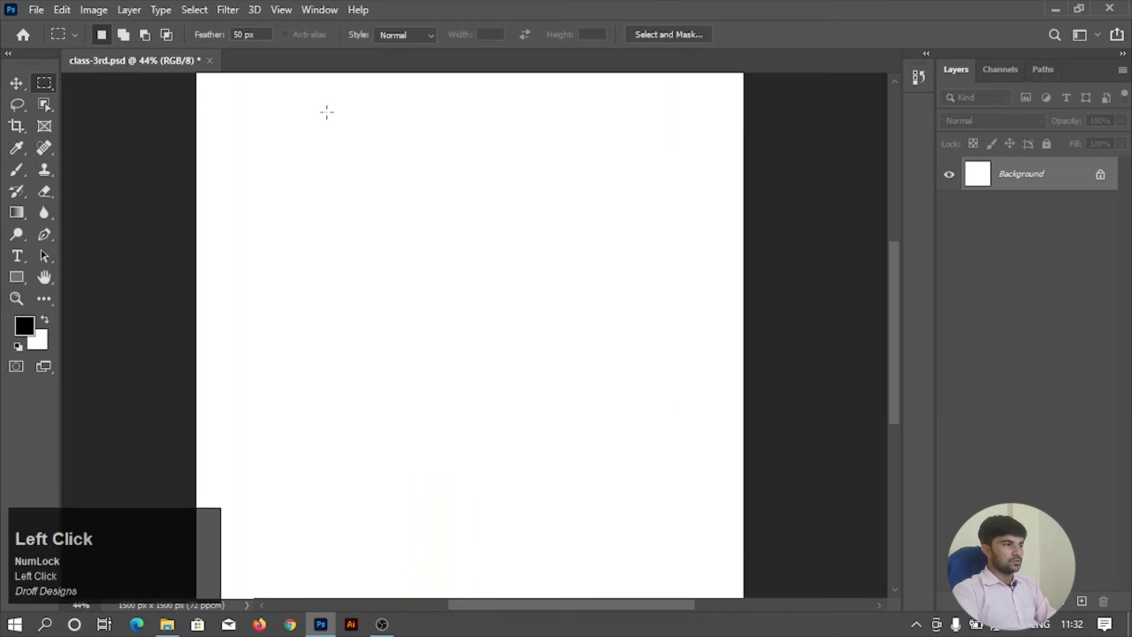
Try to draw a rectangular selection about 472 × 376 px with the marquee Feather set to 500 px.
text(0)
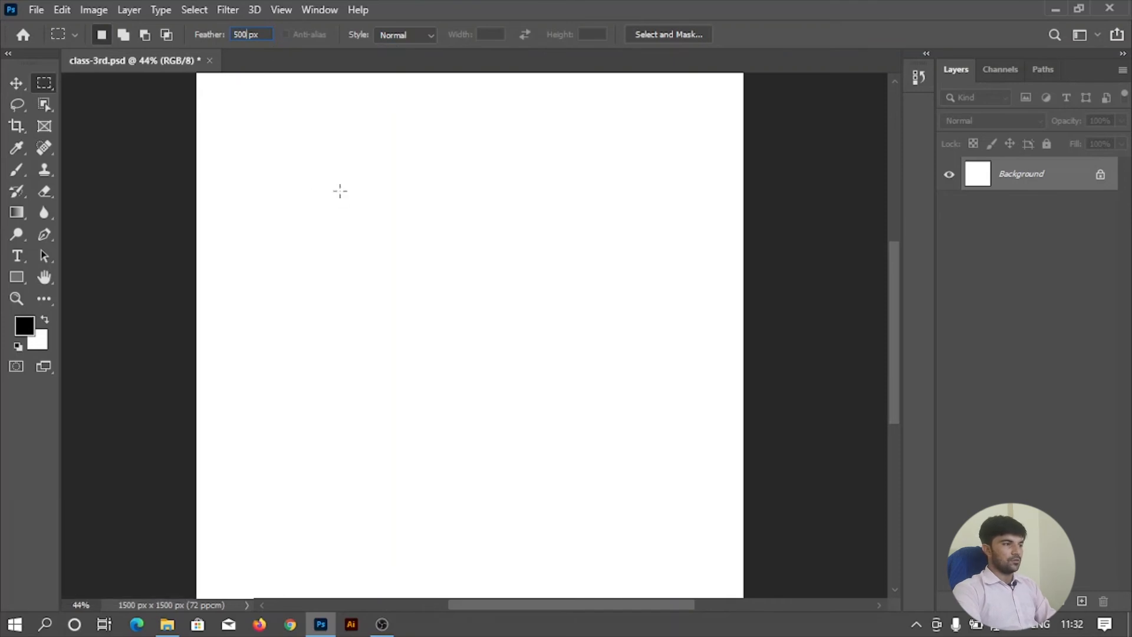
drag(340, 191, 565, 327)
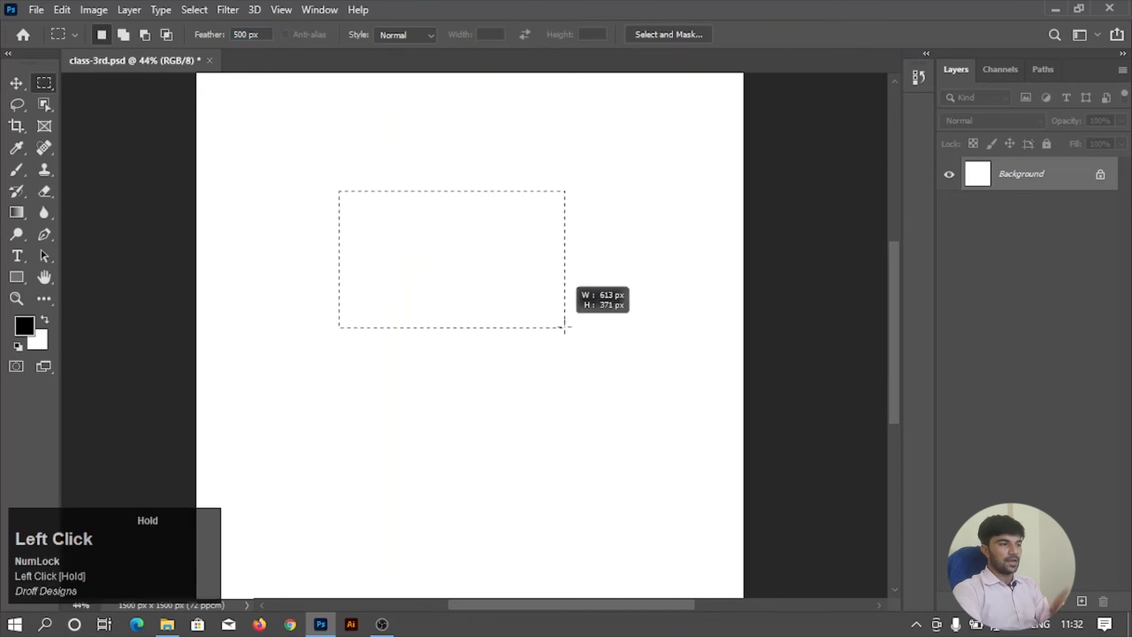
drag(565, 328, 511, 328)
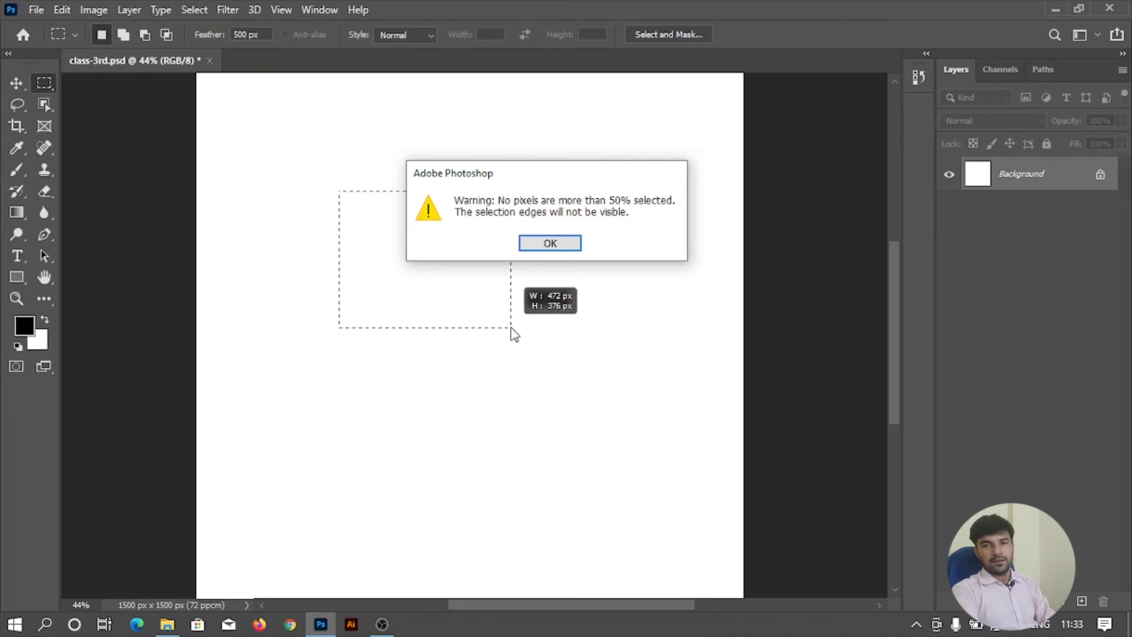
click(549, 243)
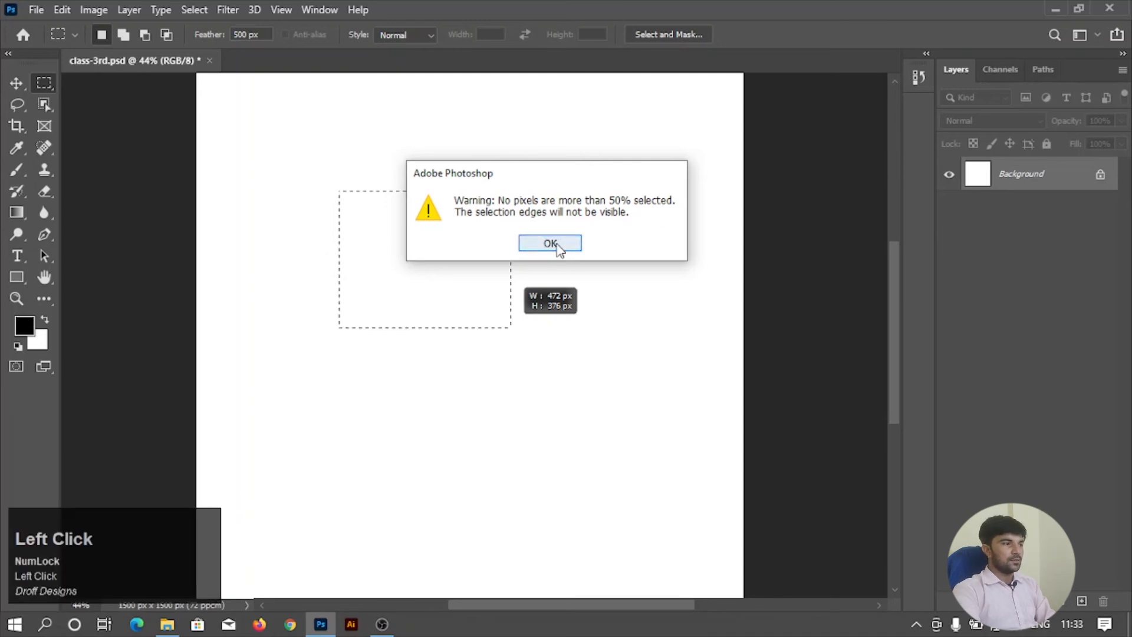
Set the marquee Feather to 0 px and draw a large sharp-cornered rectangular selection in the canvas's upper part.
click(244, 36)
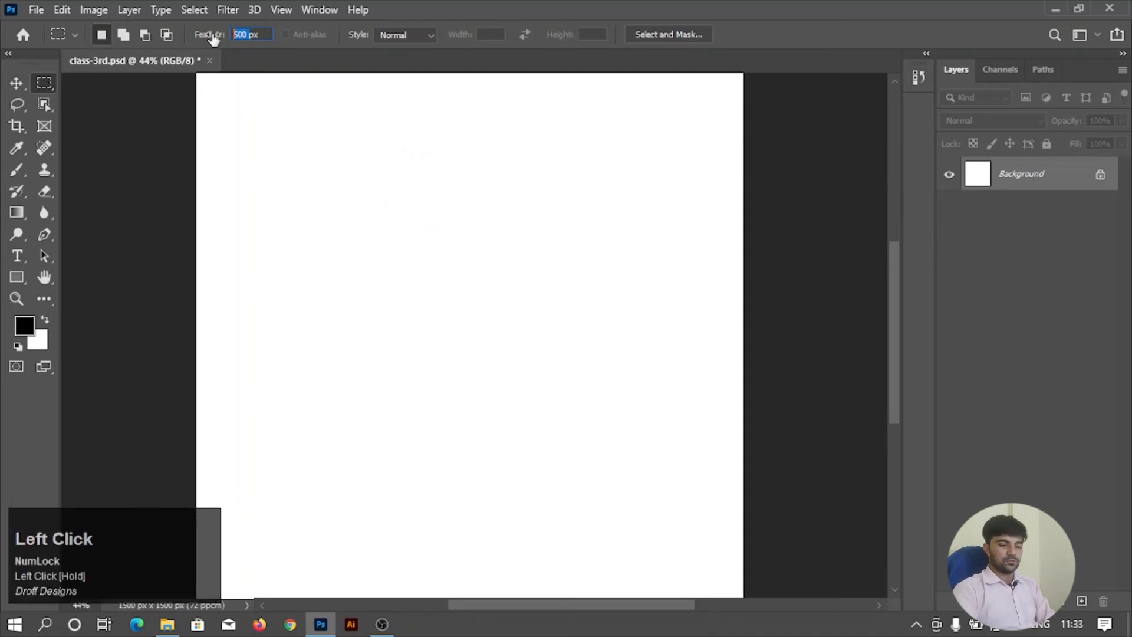
key(BackSpace)
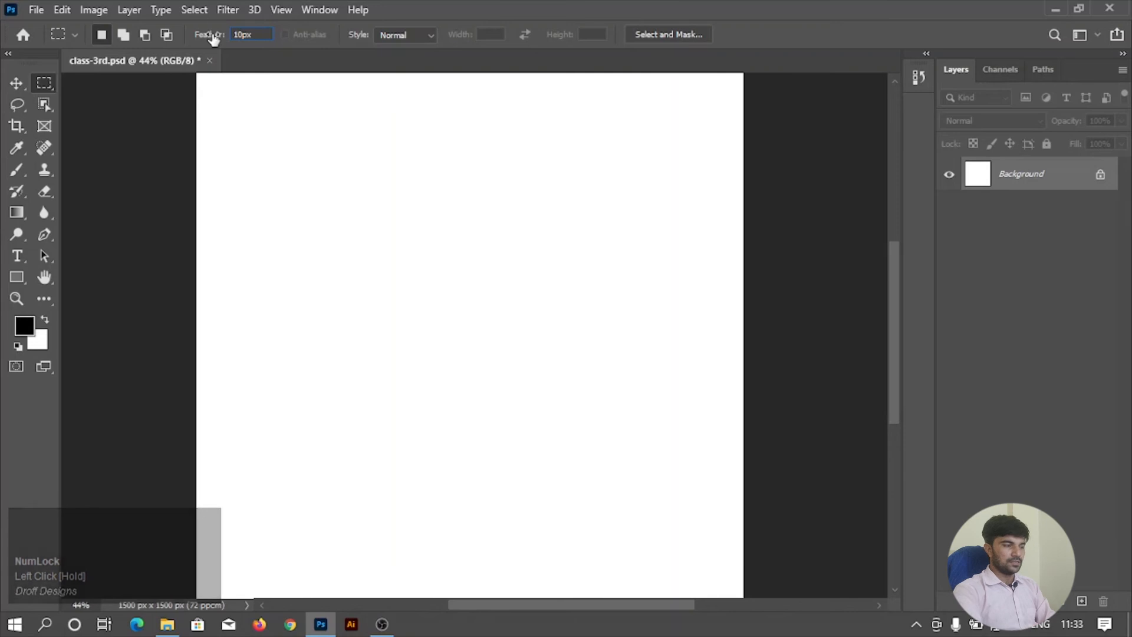
text(0)
drag(341, 132, 637, 330)
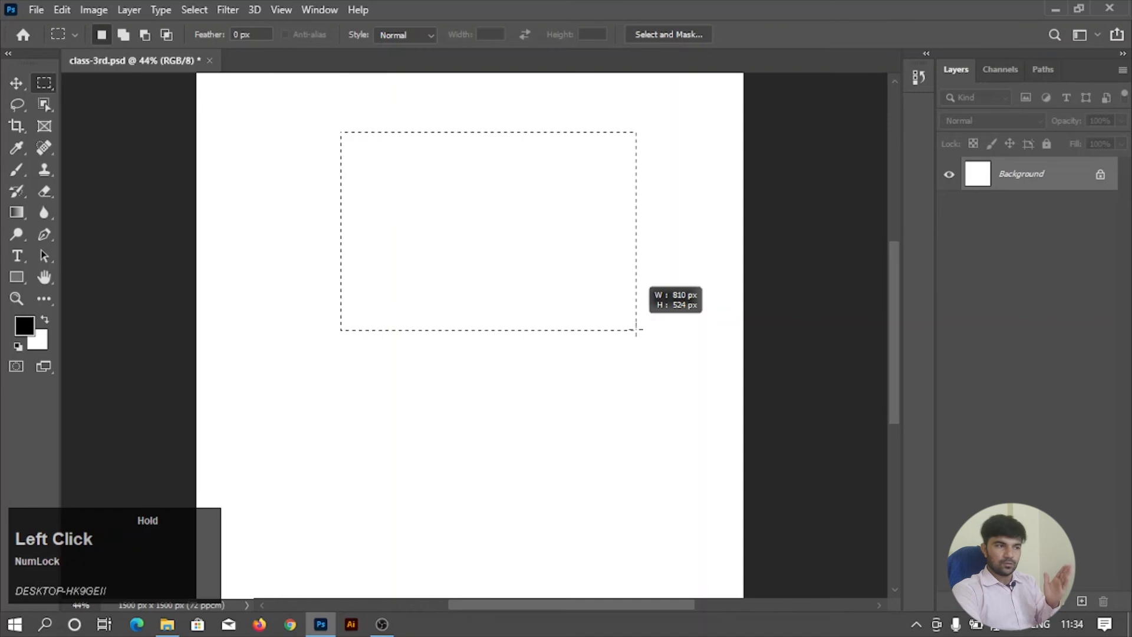
drag(637, 330, 614, 370)
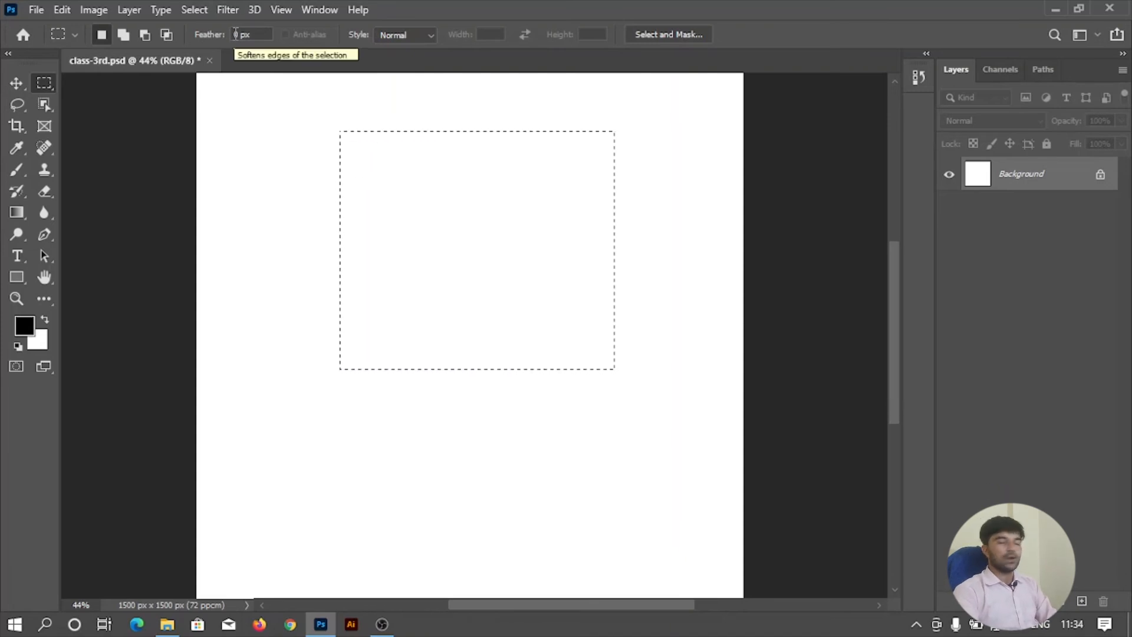
Feather the existing rectangular selection with a Feather Radius of 150 pixels.
scroll(483, 165, up, 2)
scroll(491, 162, down, 1)
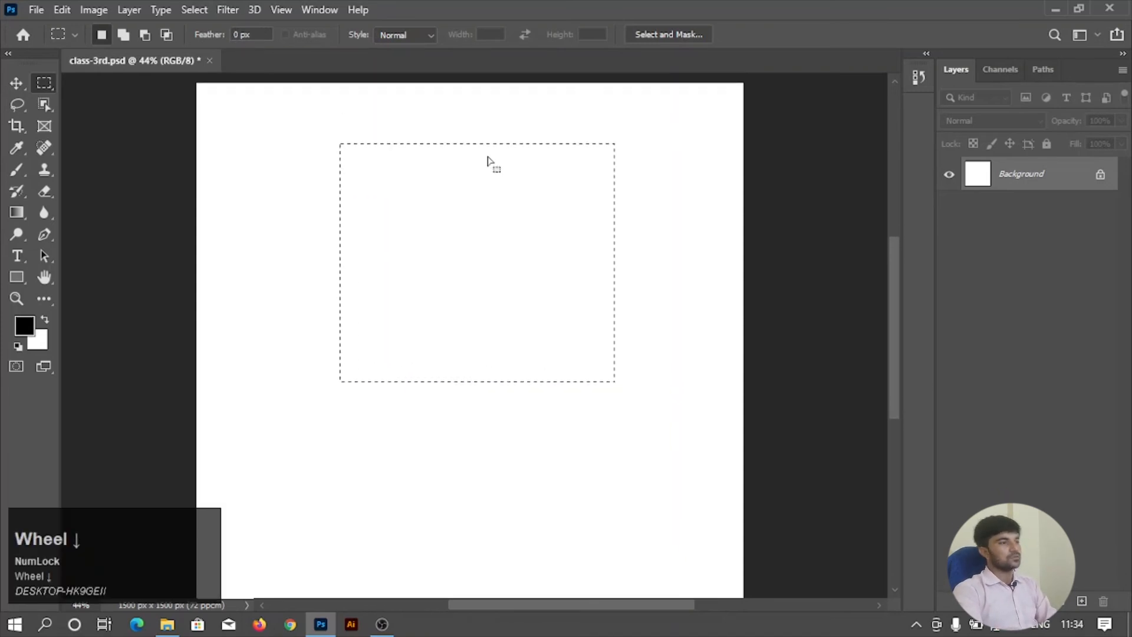
right_click(460, 203)
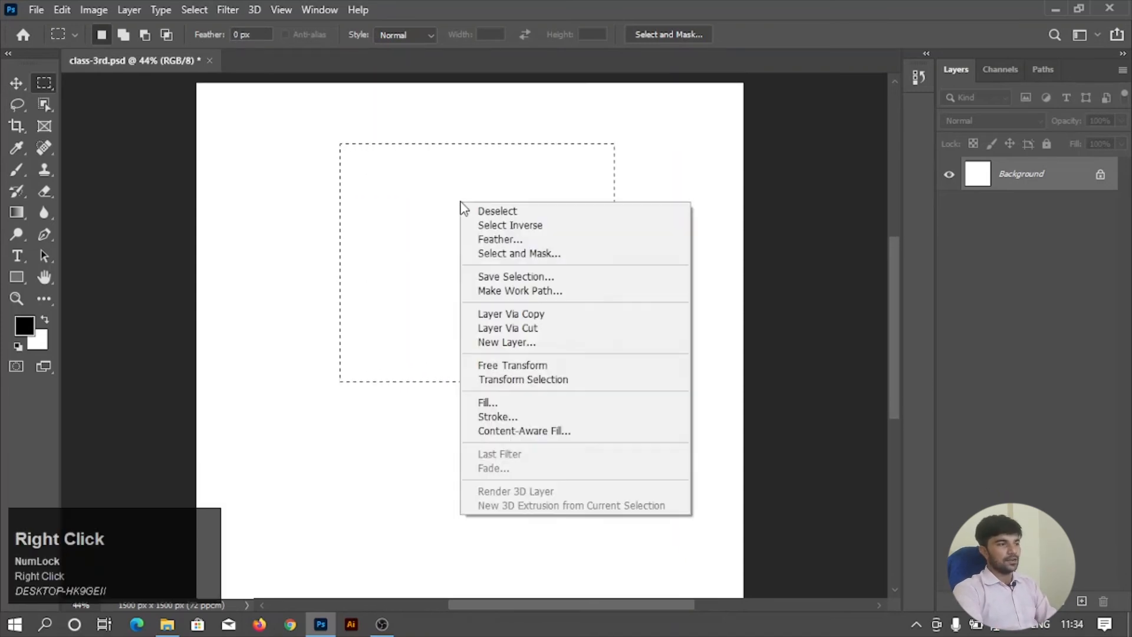
click(540, 239)
drag(556, 164, 763, 161)
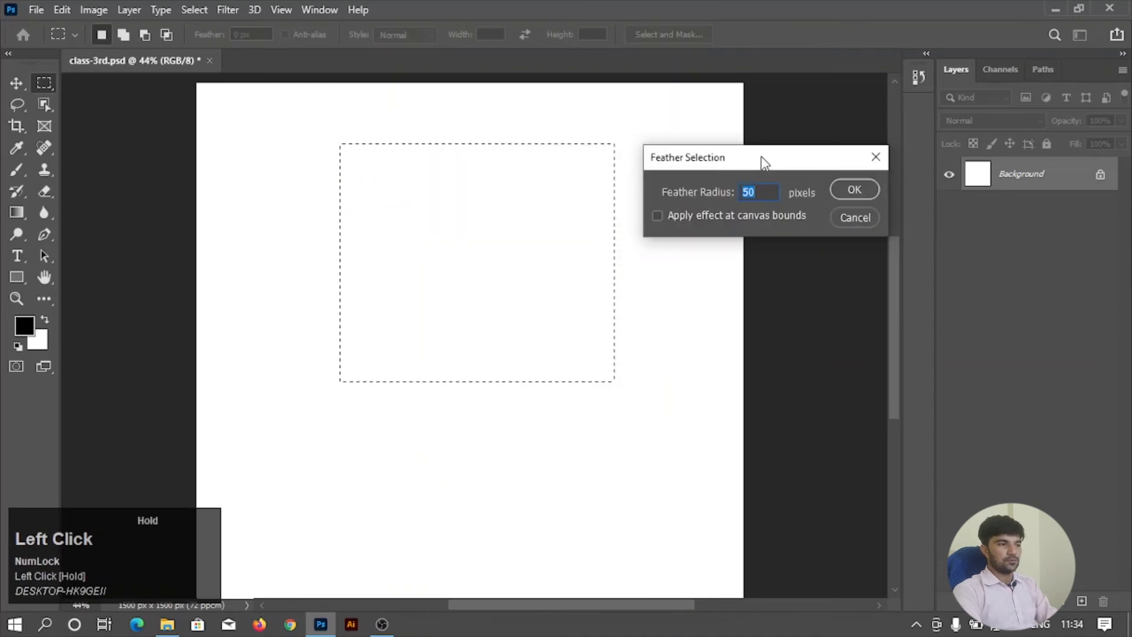
text(150)
click(719, 193)
key(Return)
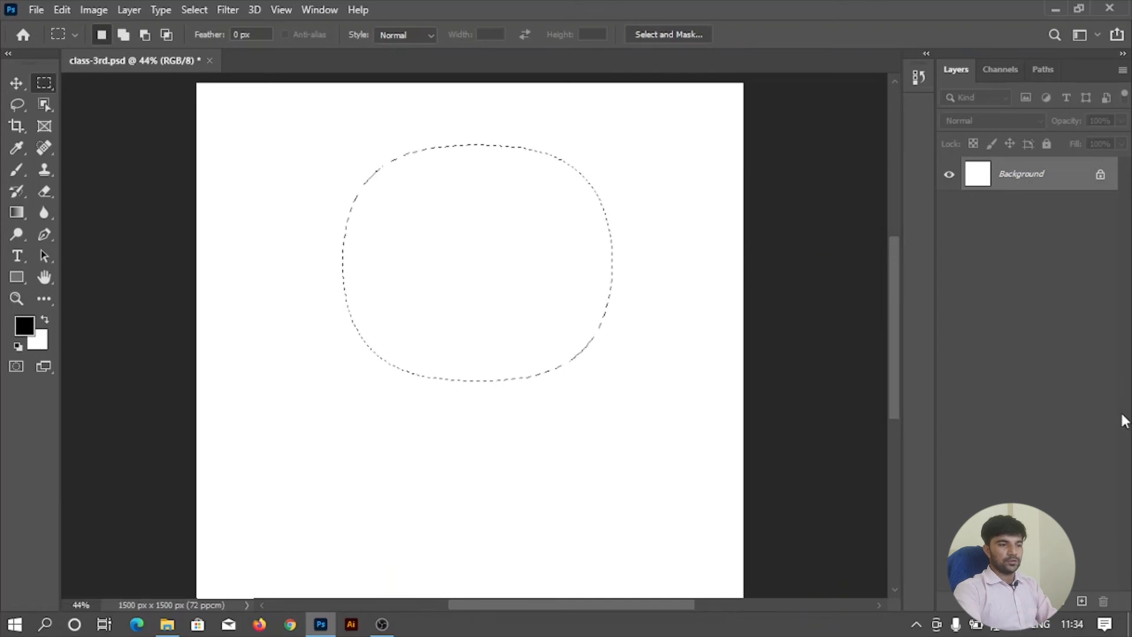
Add a new layer, fill the feathered selection on it with the black foreground colour, and deselect.
click(1083, 601)
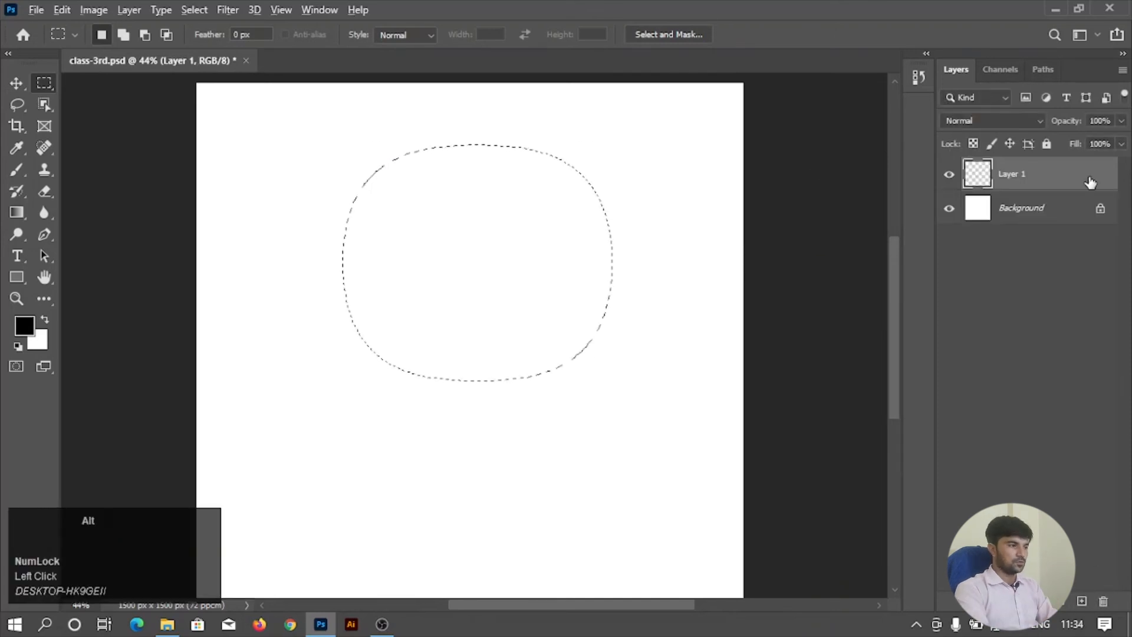
key(alt+BackSpace)
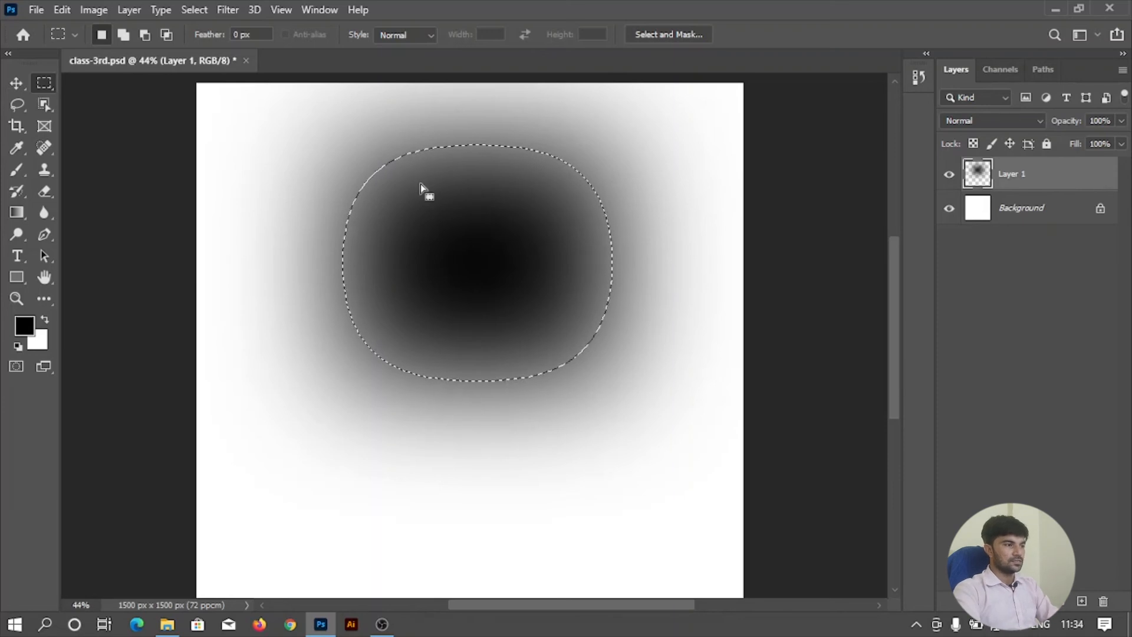
scroll(510, 259, down, 1)
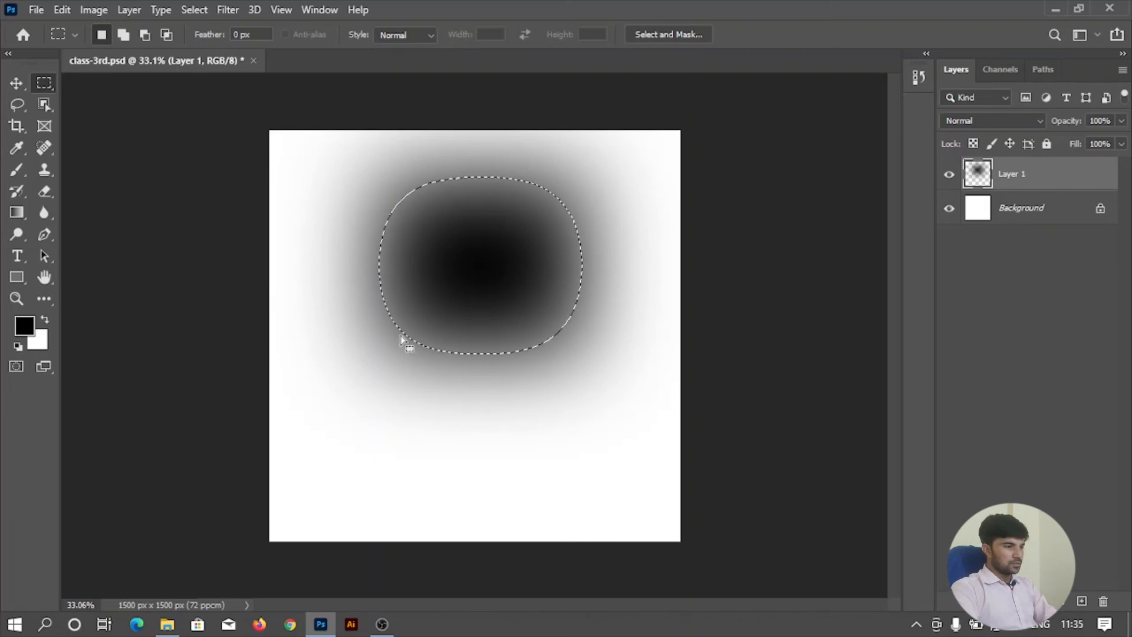
right_click(502, 265)
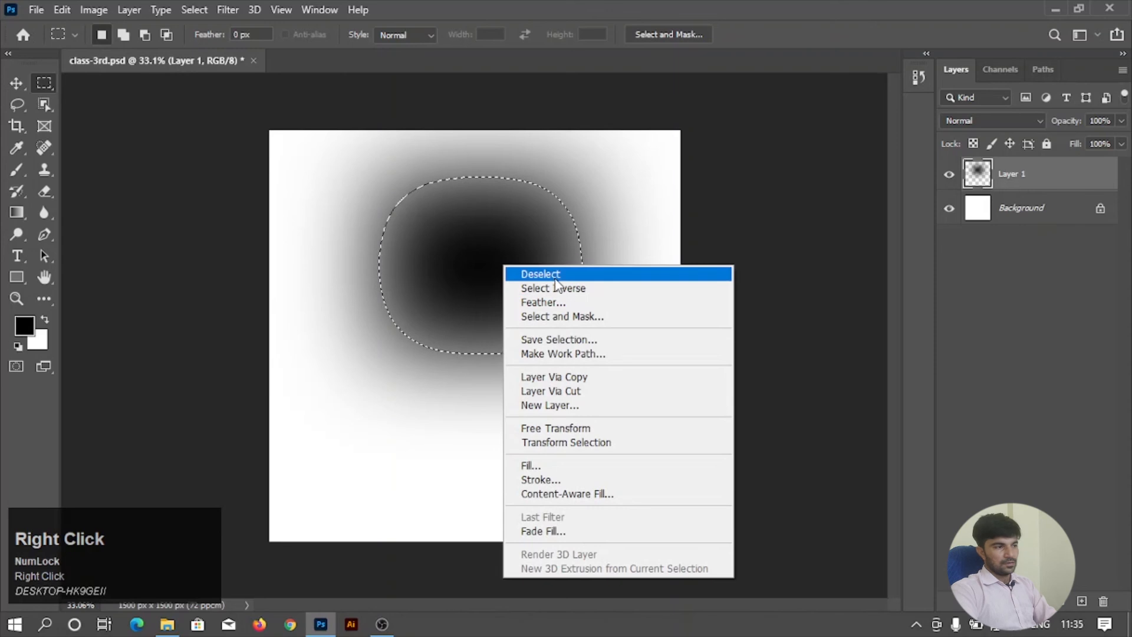
click(554, 272)
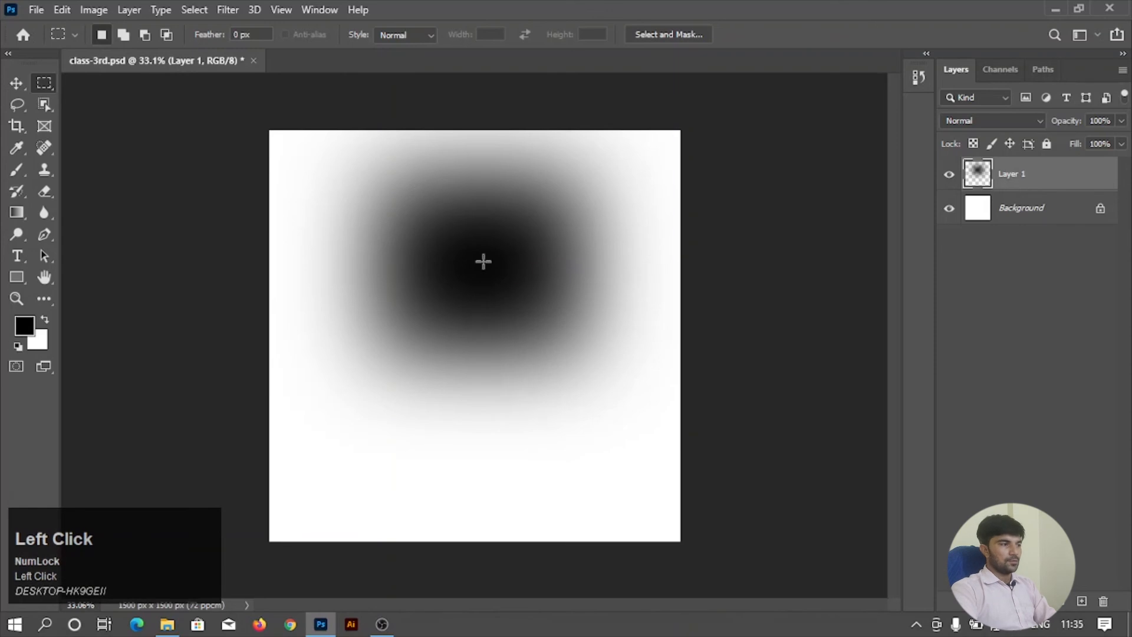
Move the blurred black shape and flatten it with Free Transform to about 11.8% height at full width.
click(16, 82)
drag(465, 301, 432, 247)
key(ctrl+t)
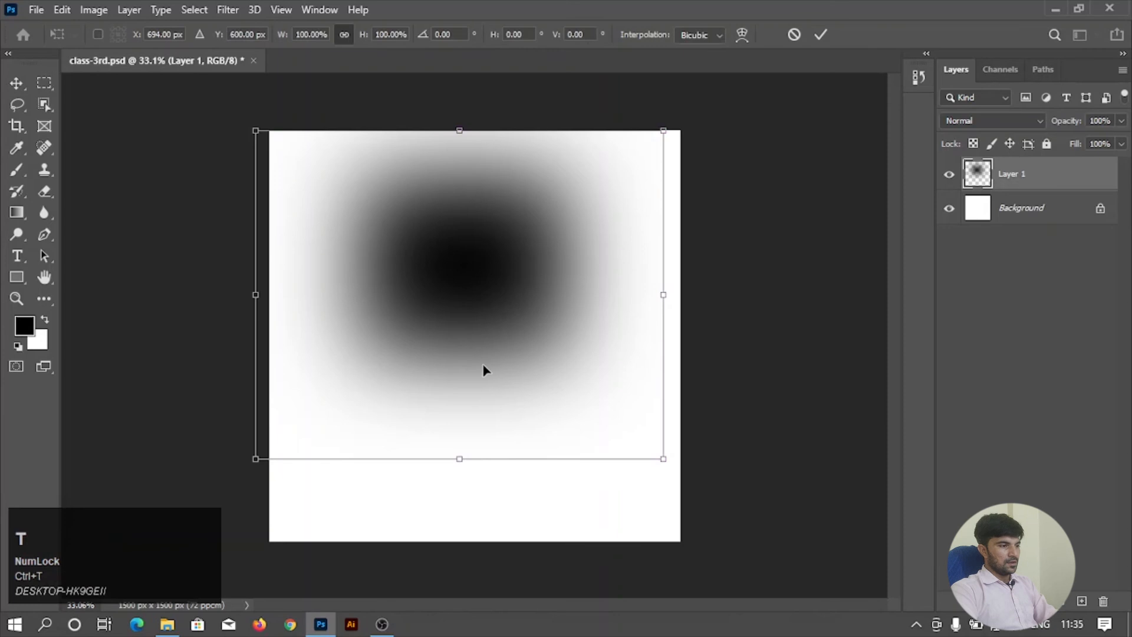
drag(461, 463, 513, 399)
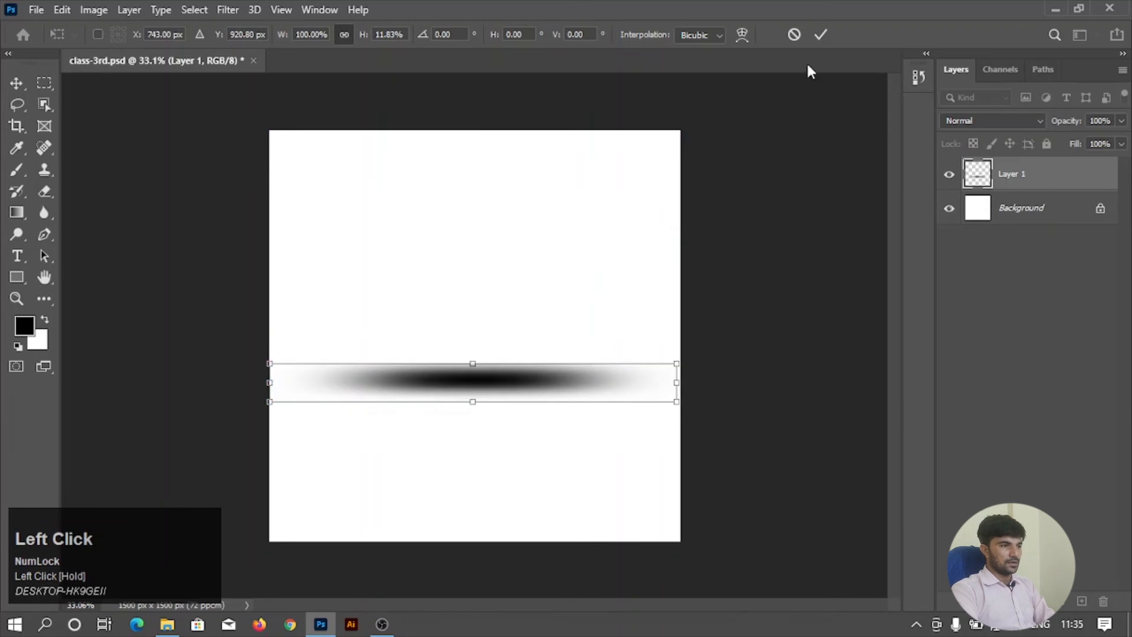
click(821, 34)
Move the flattened black blur up to just above the middle of the canvas.
drag(471, 398, 478, 375)
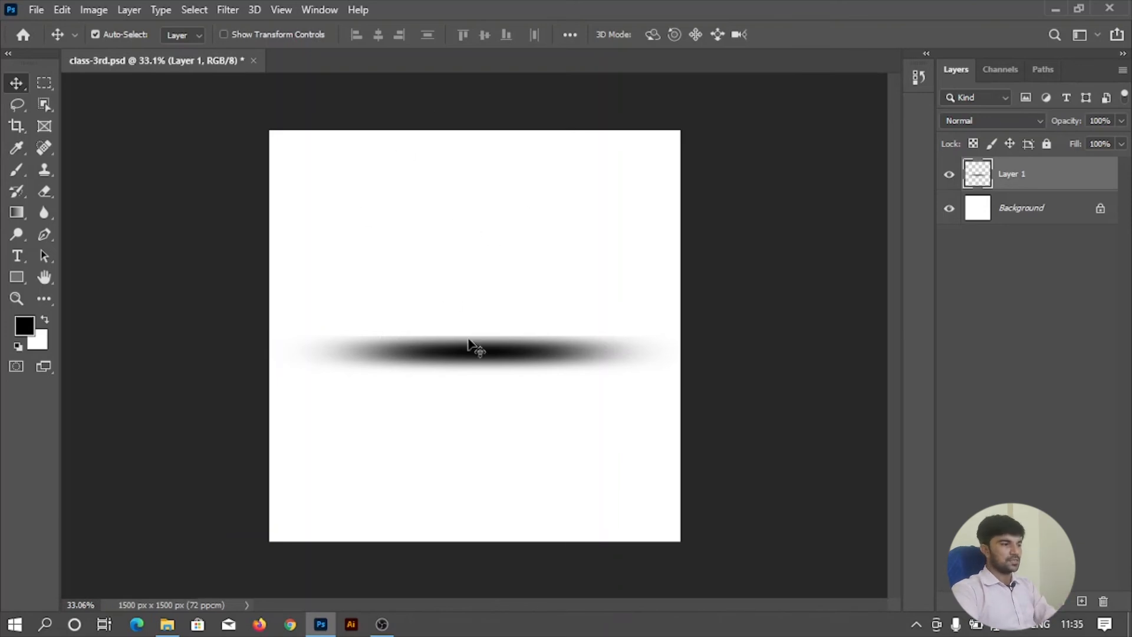
click(547, 352)
drag(547, 353, 547, 322)
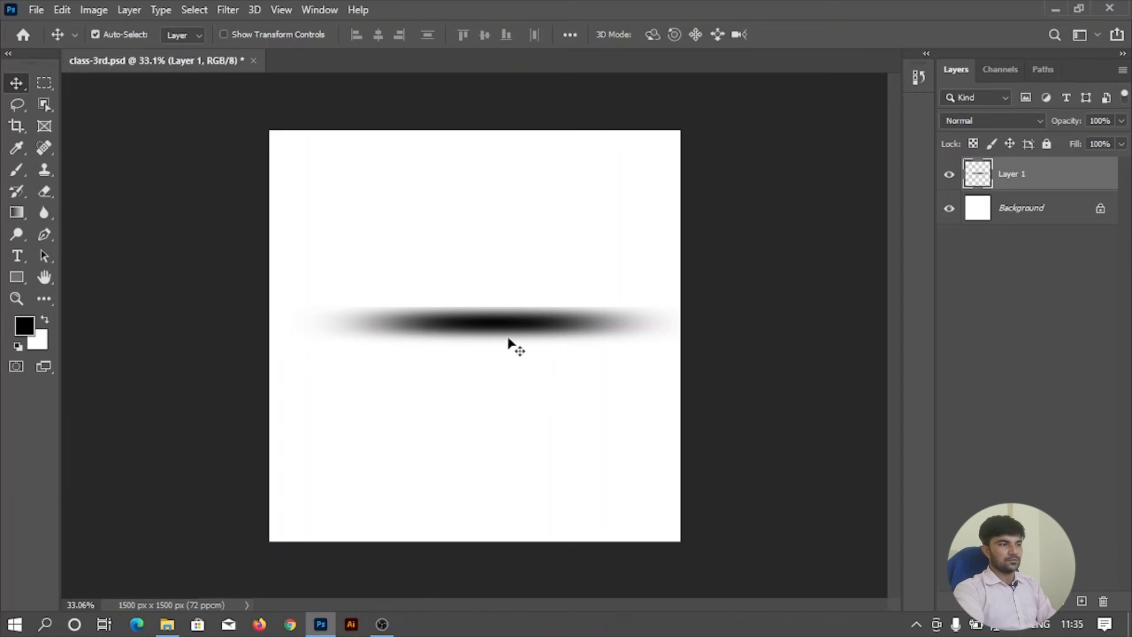
Delete the layer holding the flattened blur and add a new empty layer.
drag(1019, 175, 1102, 600)
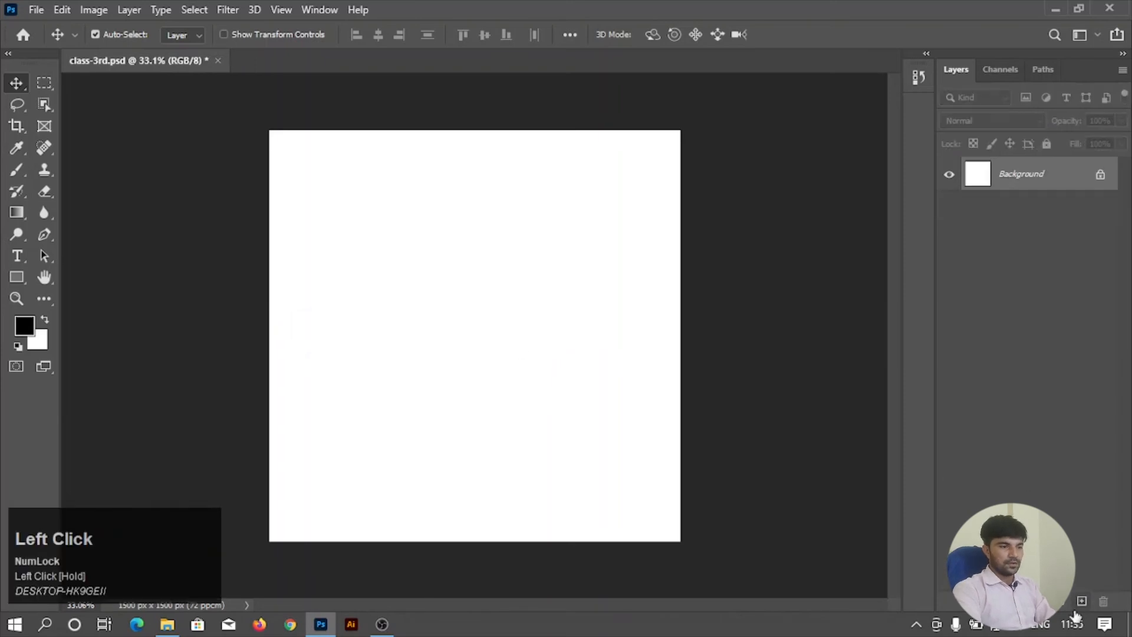
click(1082, 601)
Draw a rectangular marquee selection around the middle of the canvas and feather it with a radius of 80 pixels.
key(m)
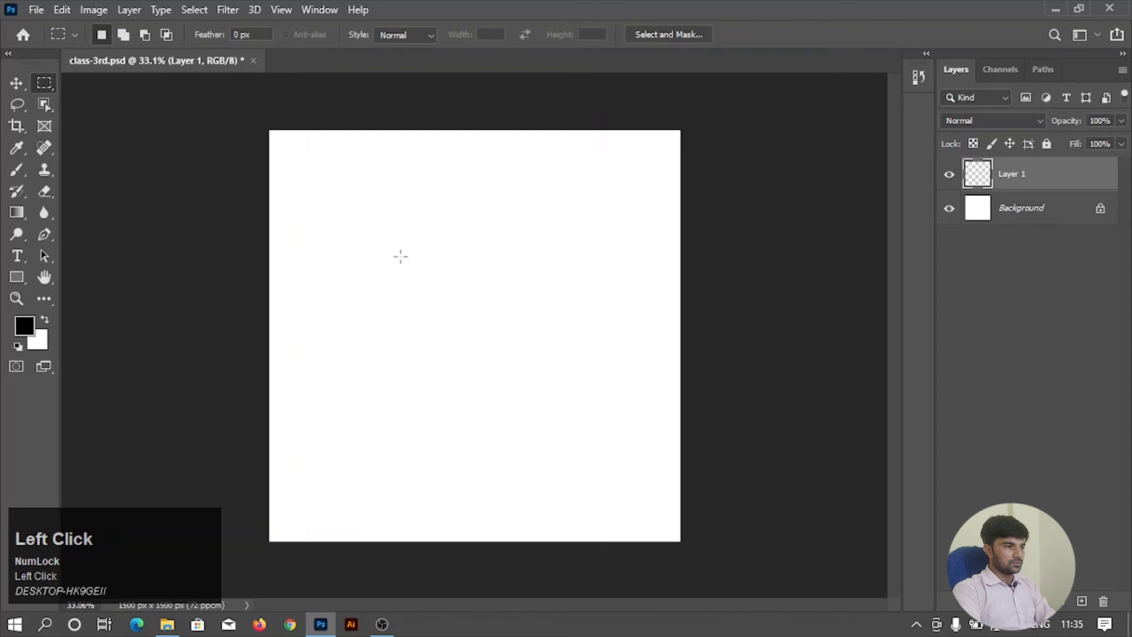
drag(392, 245, 566, 406)
right_click(467, 324)
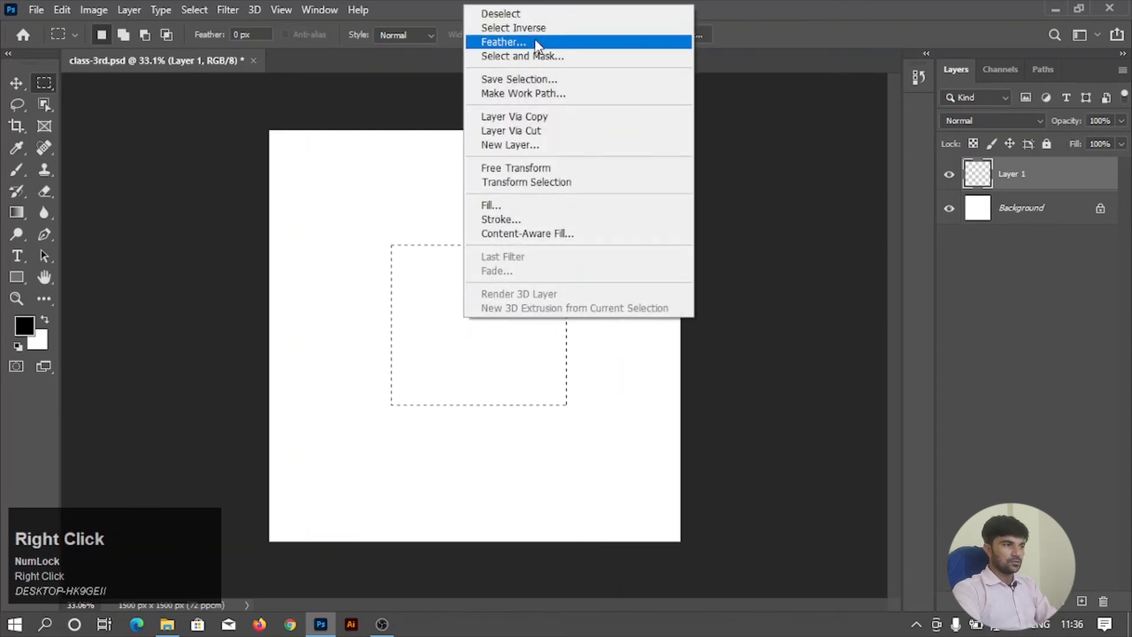
click(536, 42)
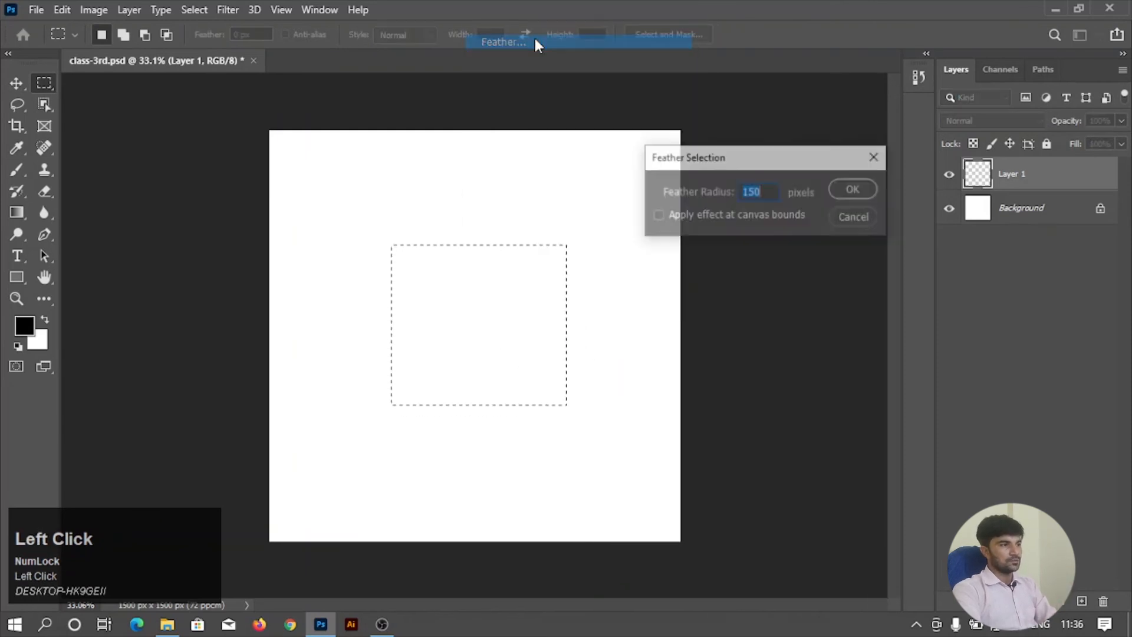
click(761, 195)
key(BackSpace)
key(BackSpace)
key(BackSpace)
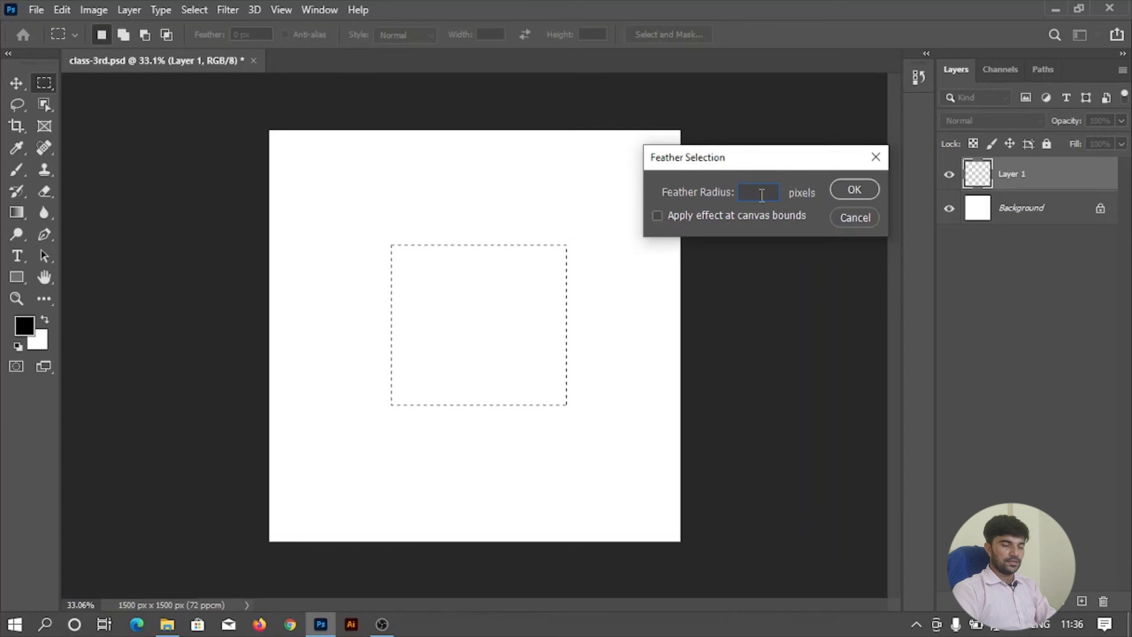
text(80)
key(Return)
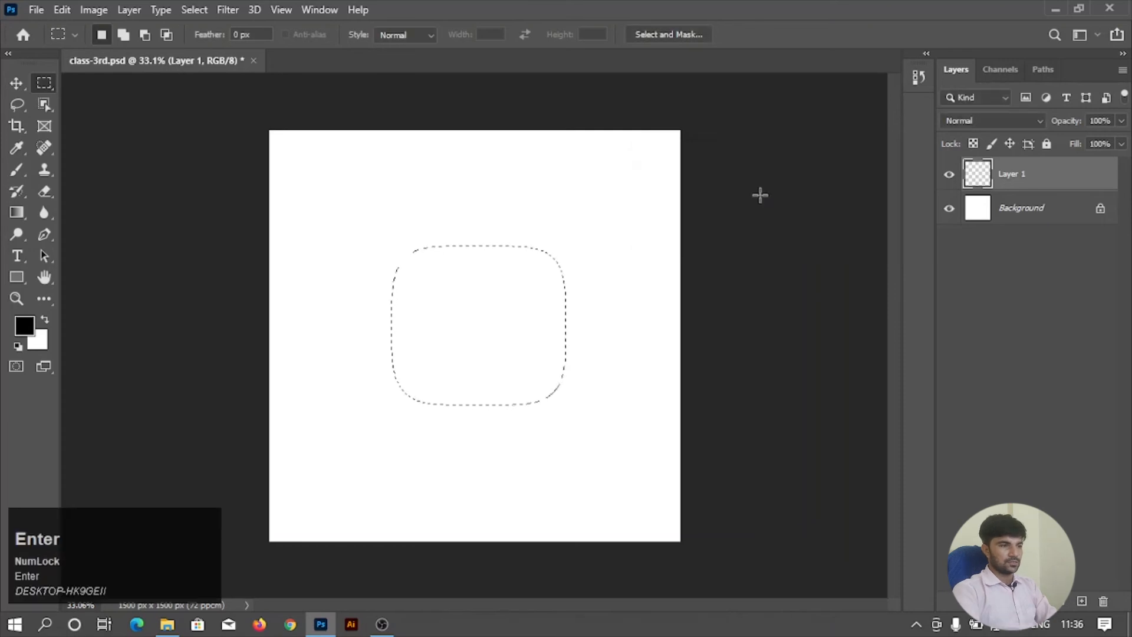
Fill the feathered selection on Layer 1 with the black foreground colour and deselect.
key(alt+BackSpace)
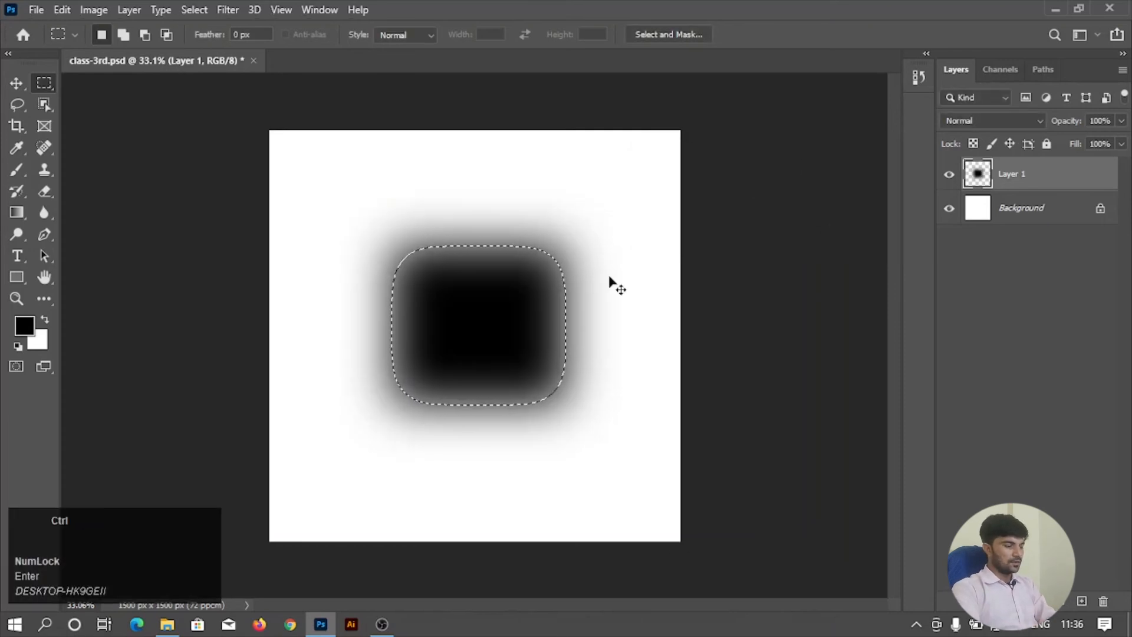
key(ctrl+d)
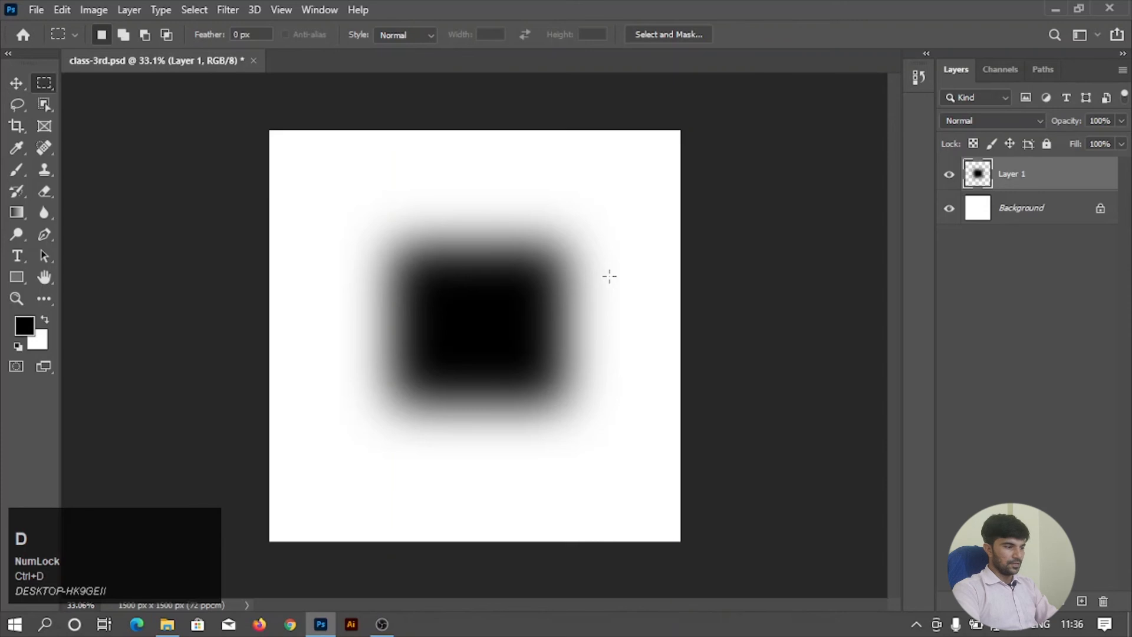
Flatten the blurred black shape with Free Transform to about 8.5% height at full width.
key(ctrl+t)
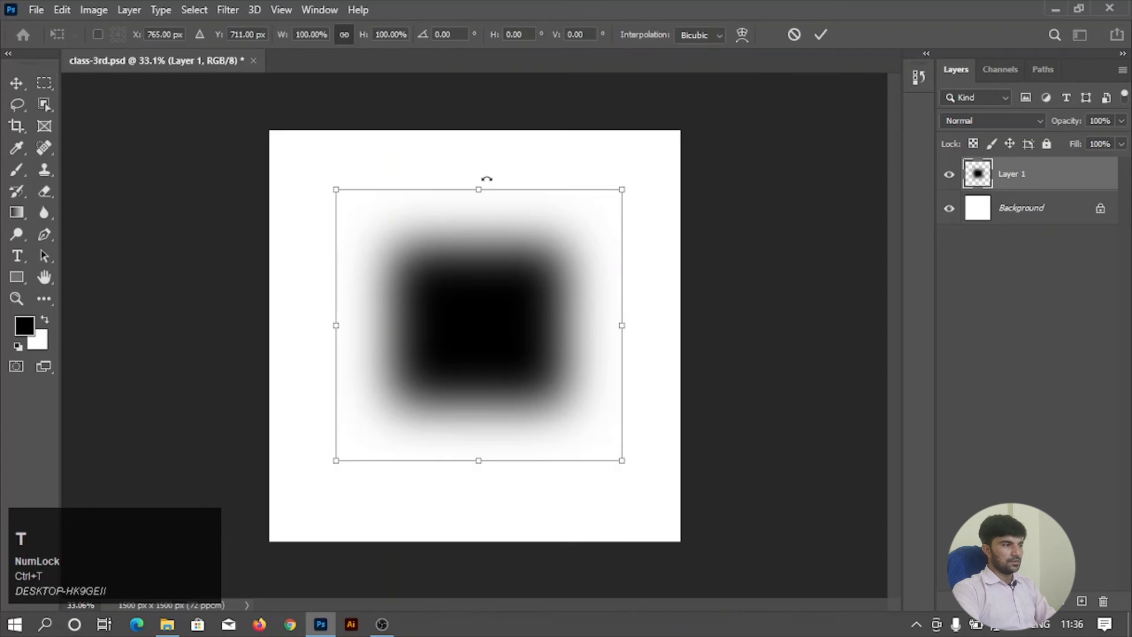
key(shift)
drag(478, 188, 475, 437)
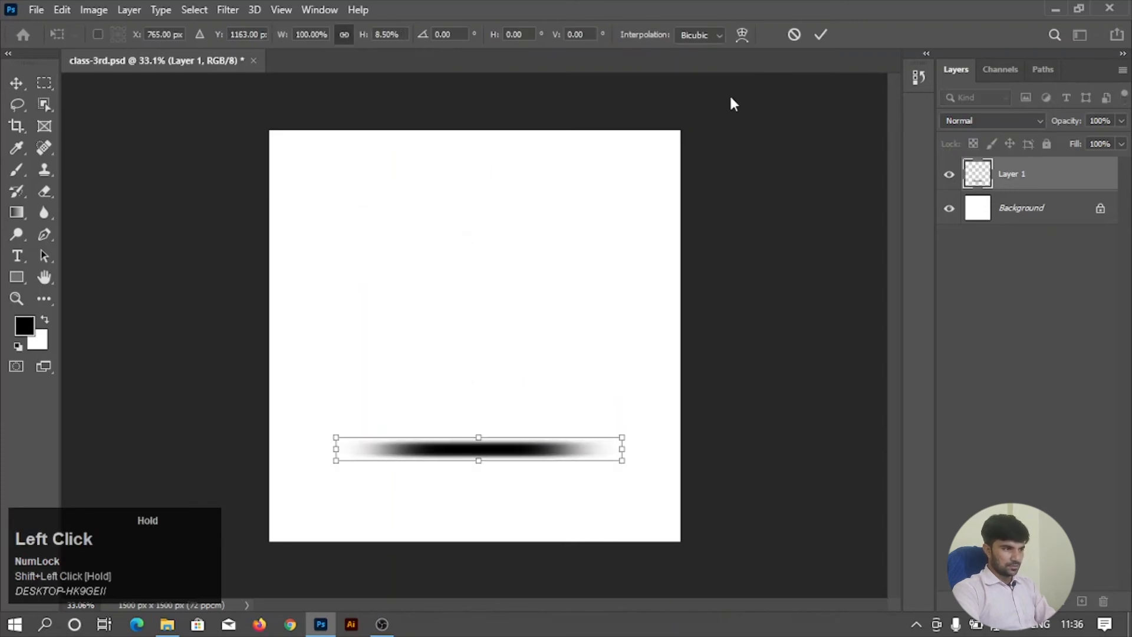
click(822, 36)
scroll(471, 449, up, 3)
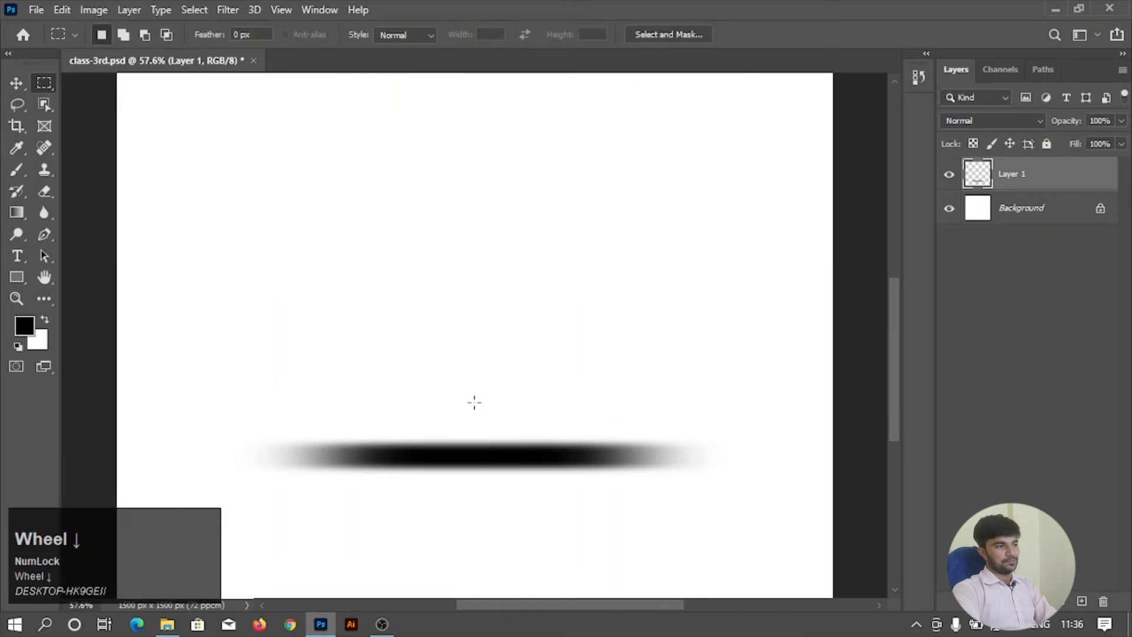
scroll(446, 326, down, 2)
scroll(447, 326, down, 1)
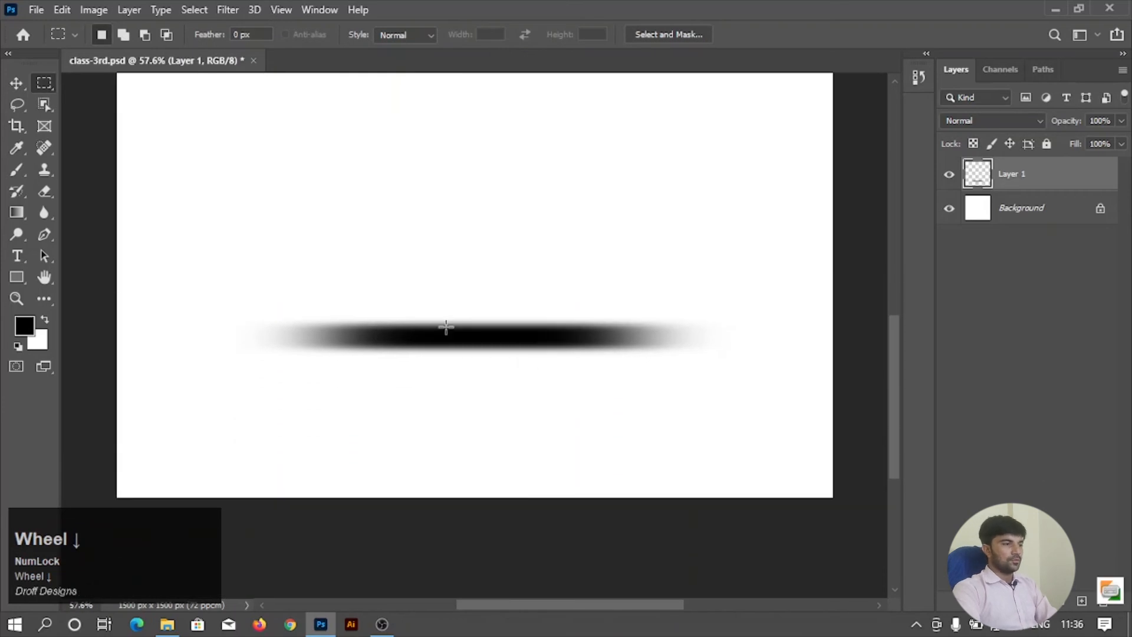
scroll(446, 328, down, 3)
Move the flattened black blur up the canvas and delete its layer, keeping only the Background.
click(16, 84)
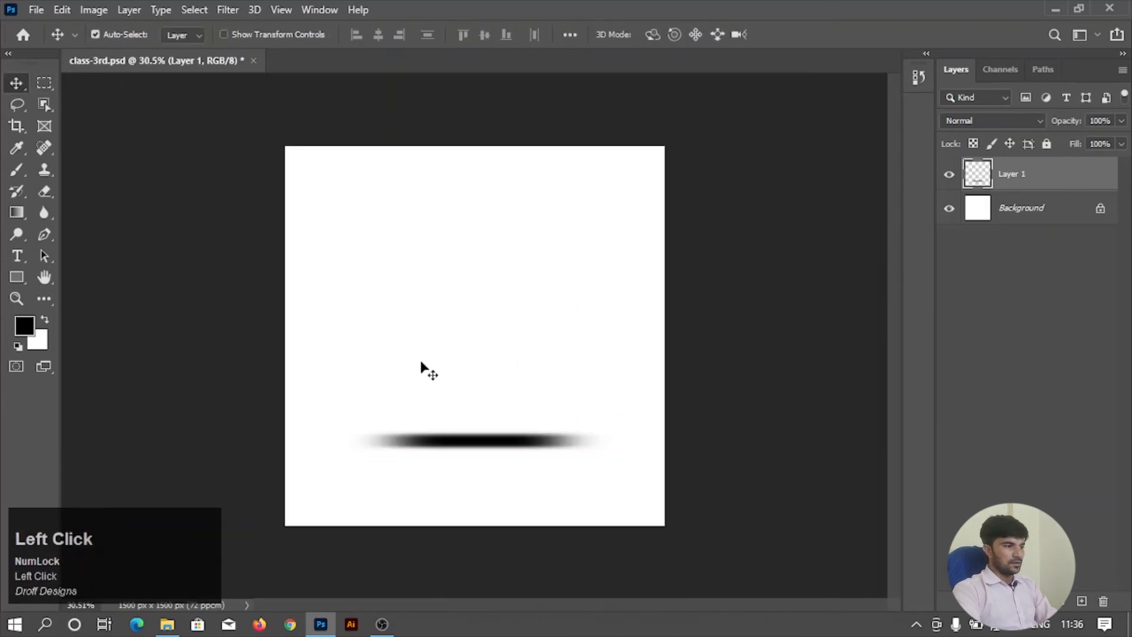
drag(437, 441, 425, 305)
drag(1048, 180, 1100, 606)
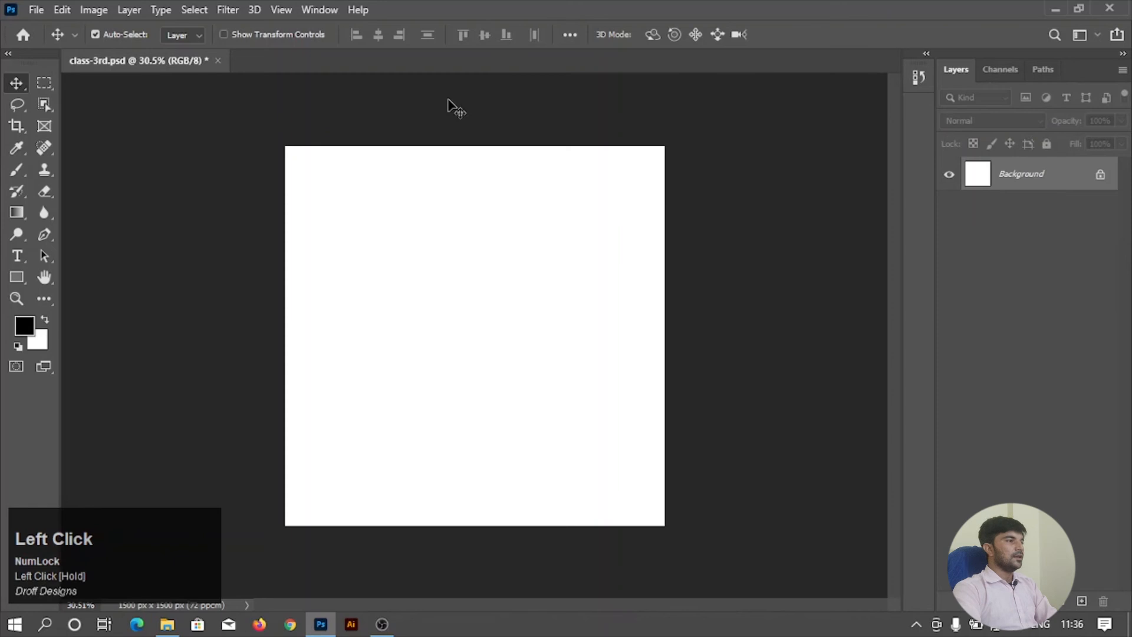
Draw an unfeathered rectangular selection in the canvas's upper right area, shift it slightly left, and deselect it.
click(32, 83)
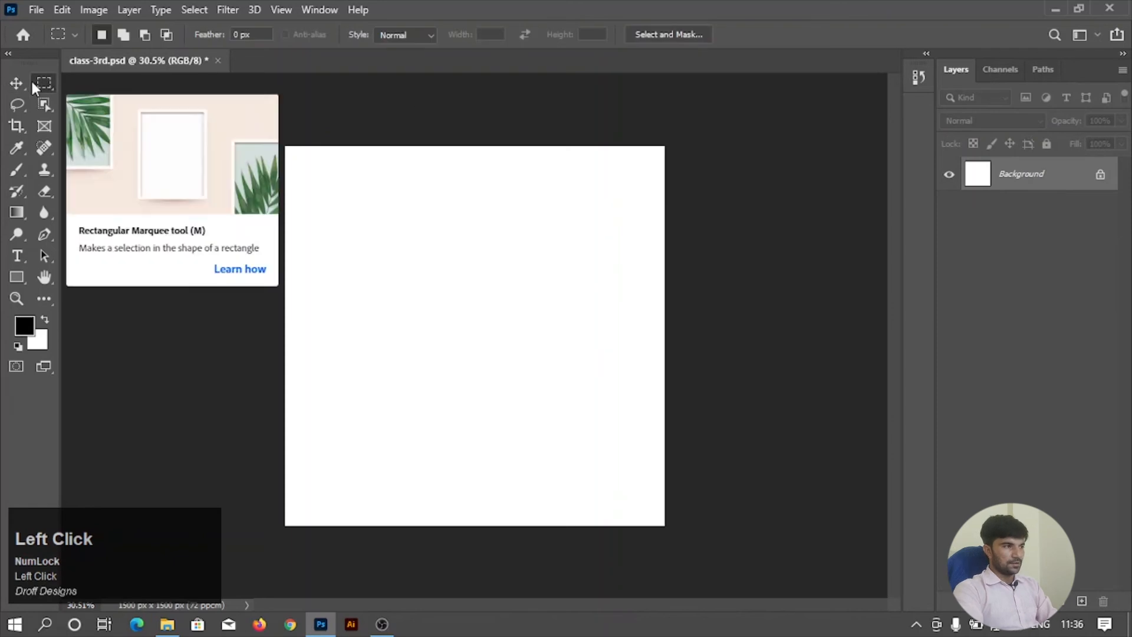
click(252, 38)
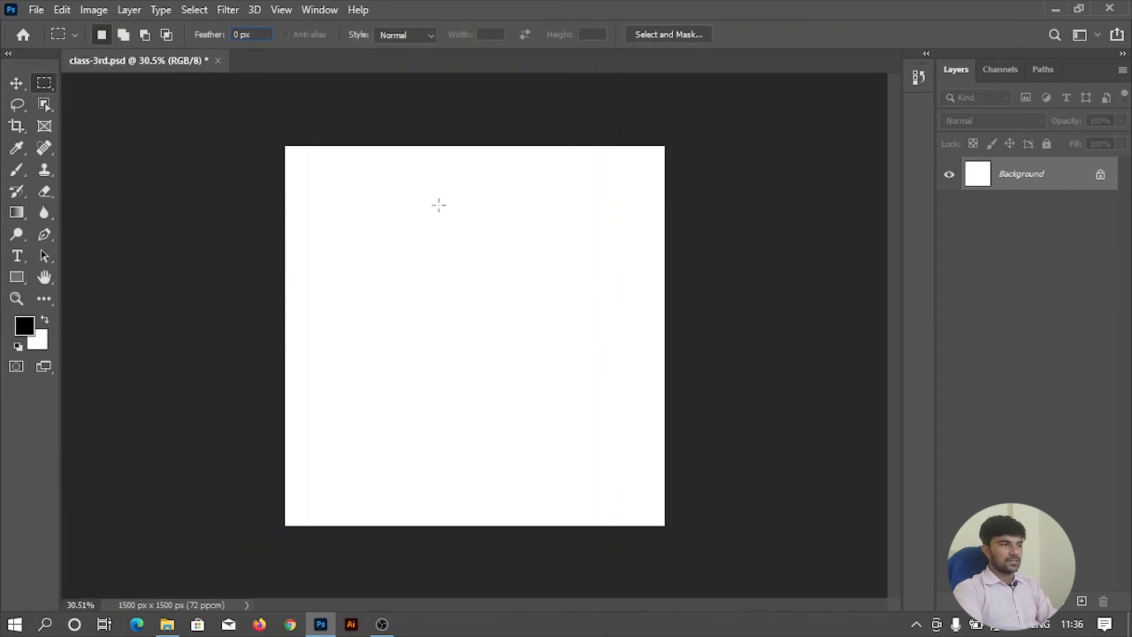
drag(439, 205, 594, 352)
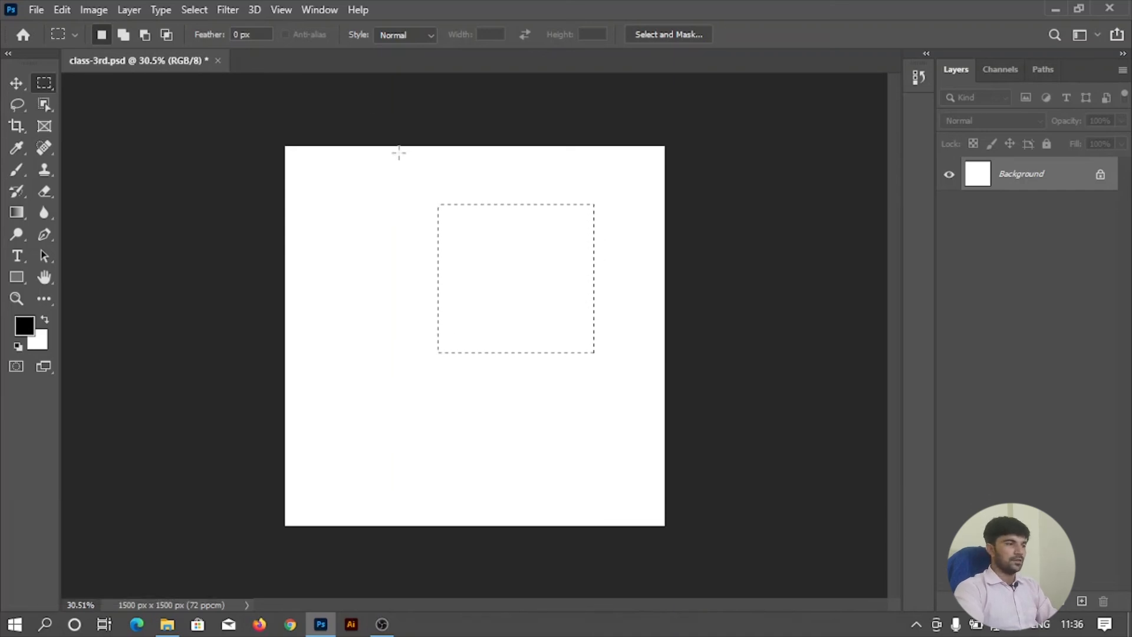
drag(489, 246, 413, 245)
click(609, 260)
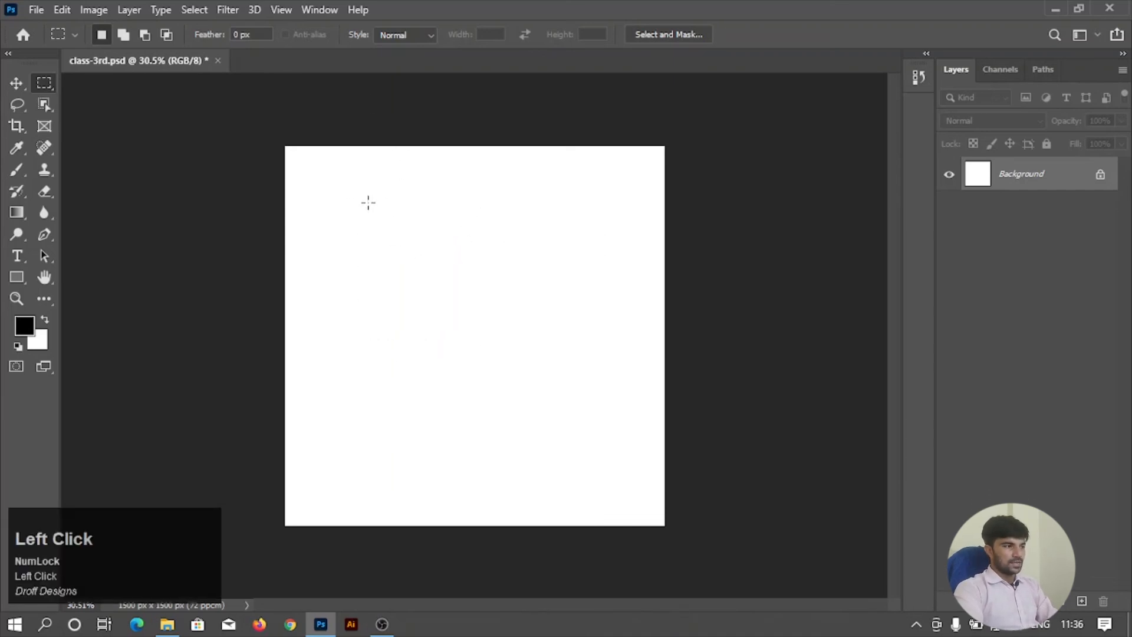
Draw a large rectangular selection mid-canvas, try filling it with black on the Background, and undo both.
drag(368, 202, 578, 435)
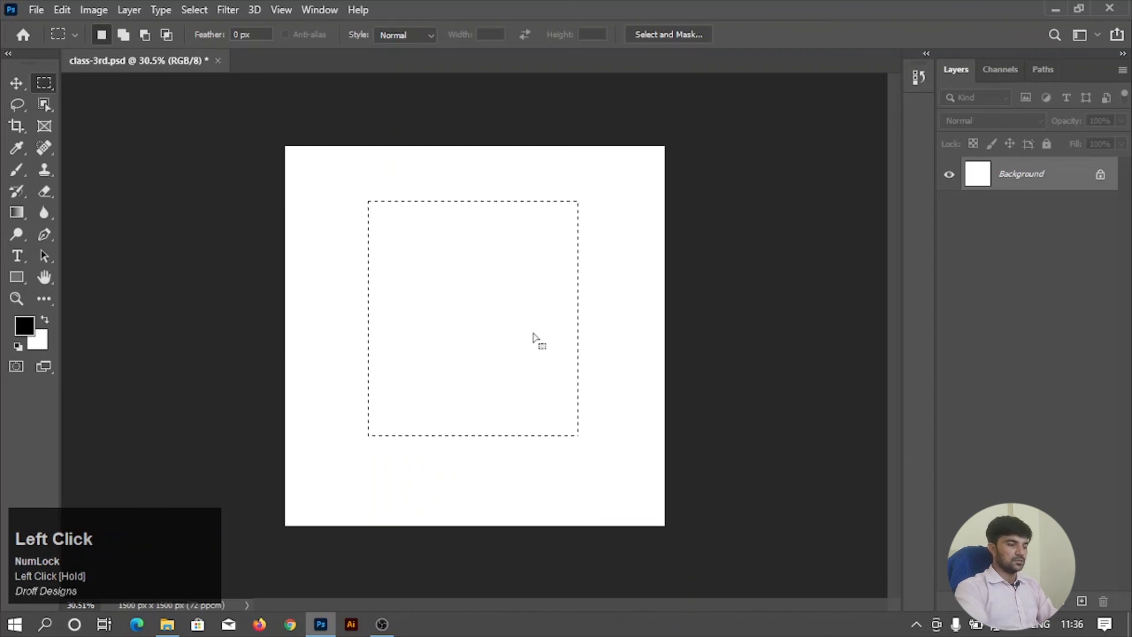
key(alt+BackSpace)
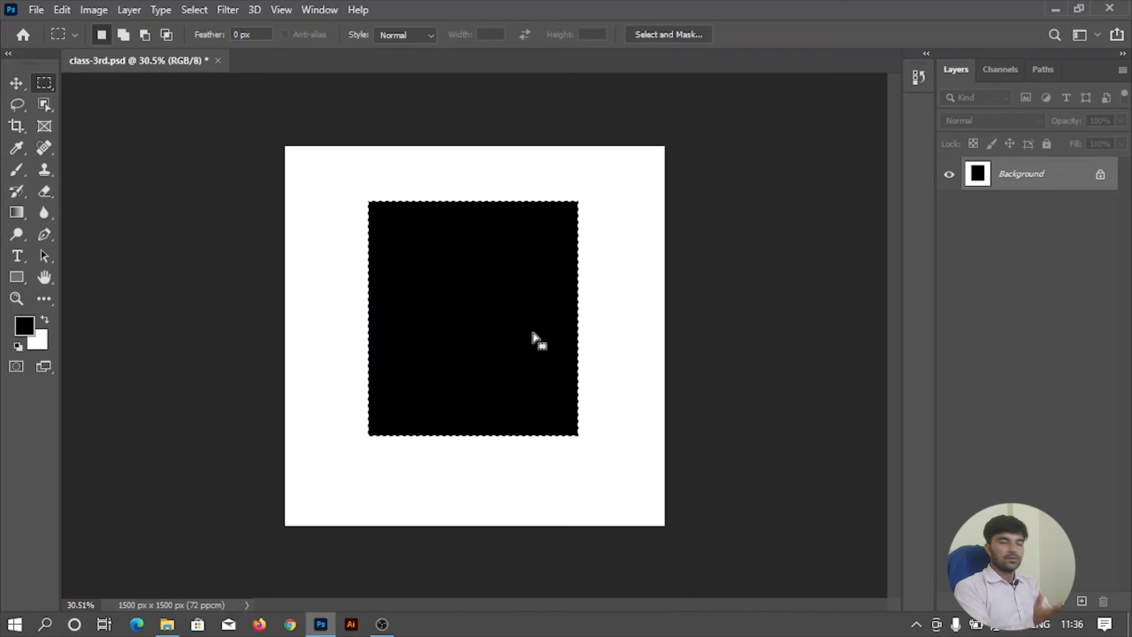
key(ctrl)
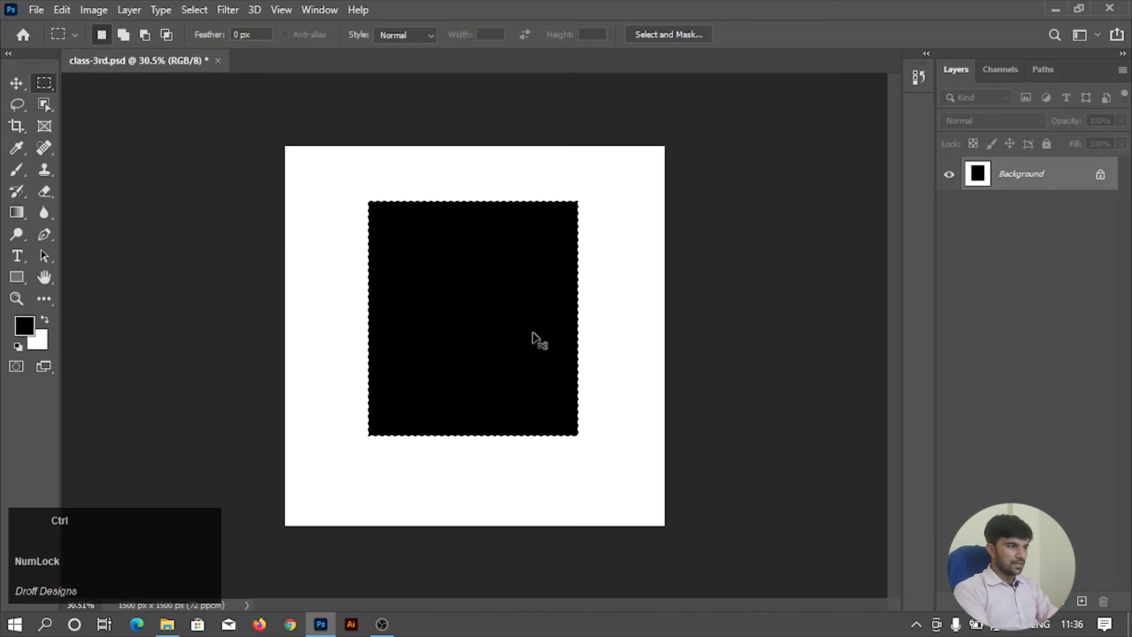
key(ctrl+z)
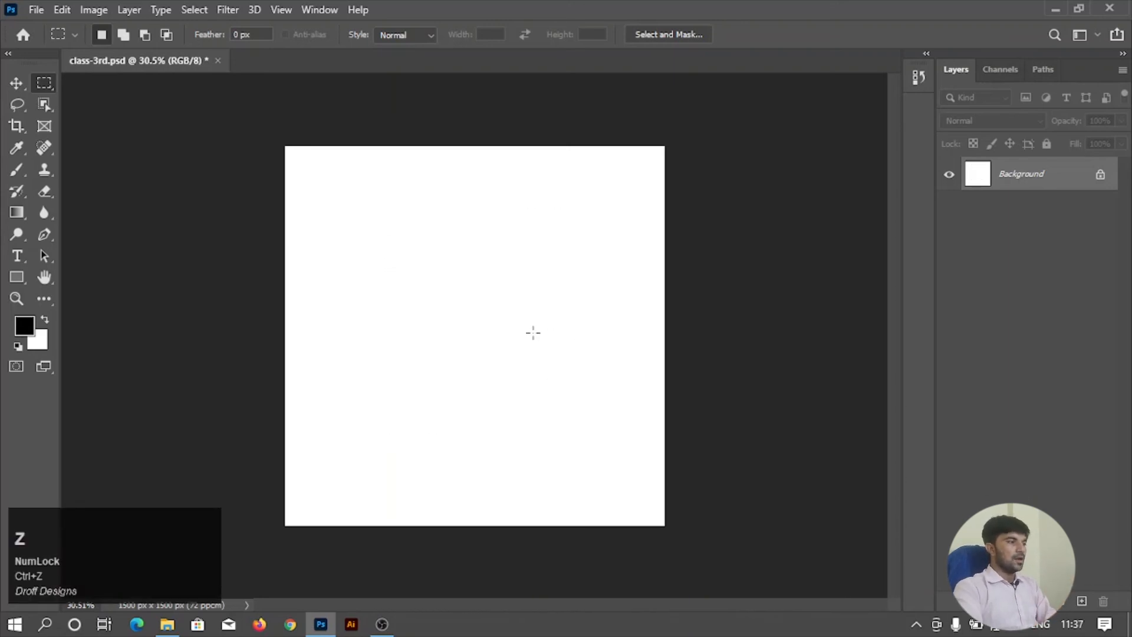
Draw a tall rectangular selection mid-canvas and invert it to select the surrounding area.
drag(389, 210, 577, 430)
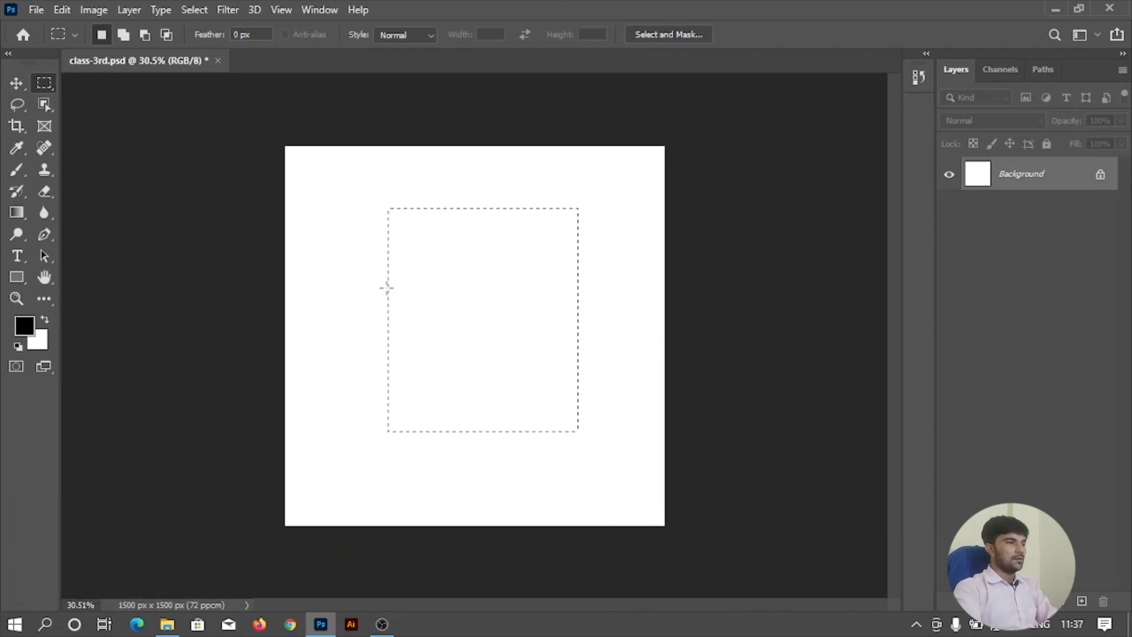
drag(308, 196, 307, 260)
key(ctrl+z)
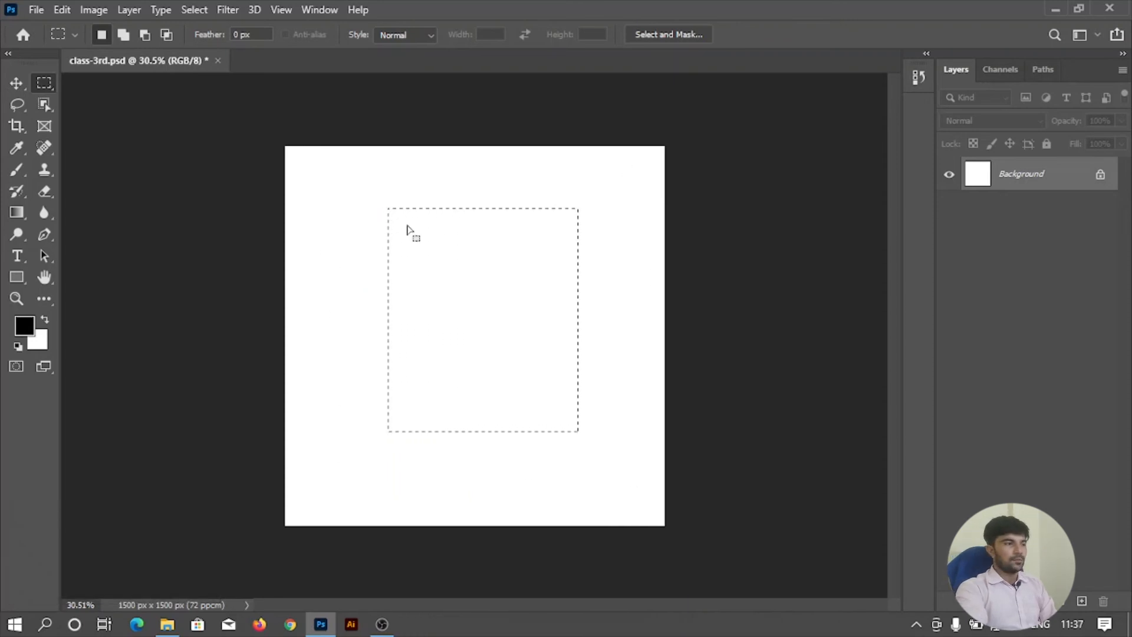
right_click(467, 247)
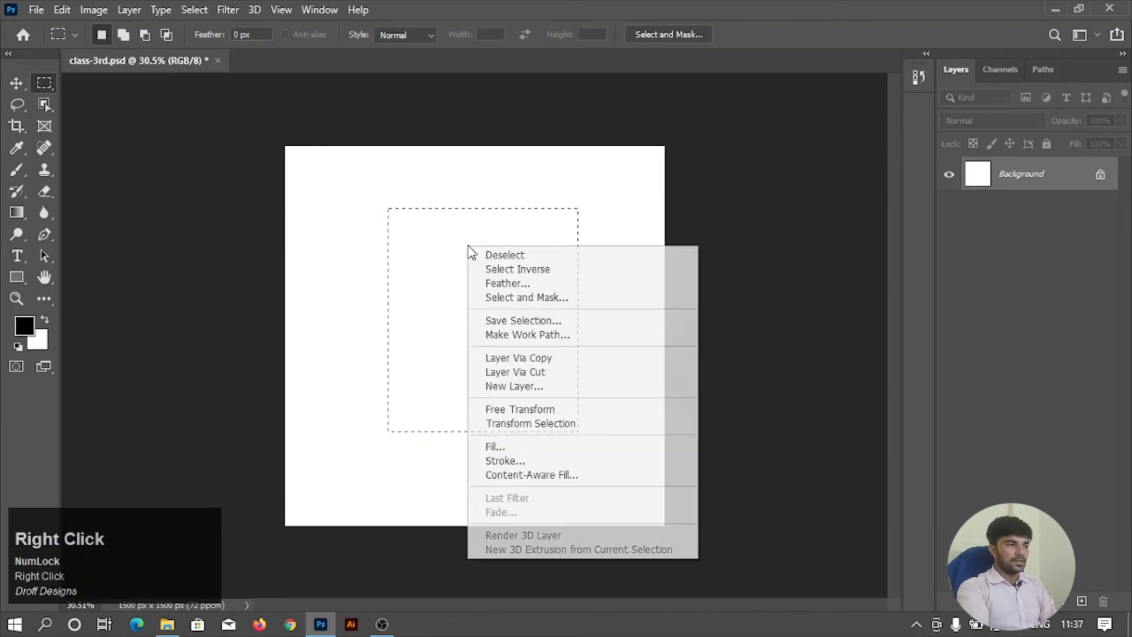
click(523, 271)
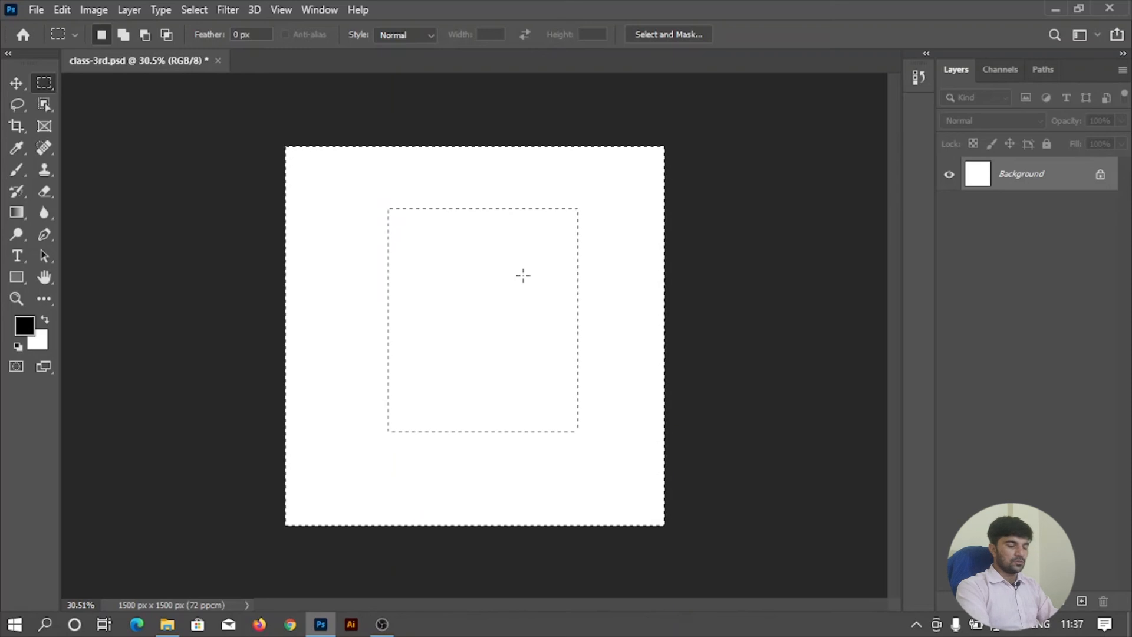
Try filling the inverted selection with black, undo the fill, and deselect.
key(alt+BackSpace)
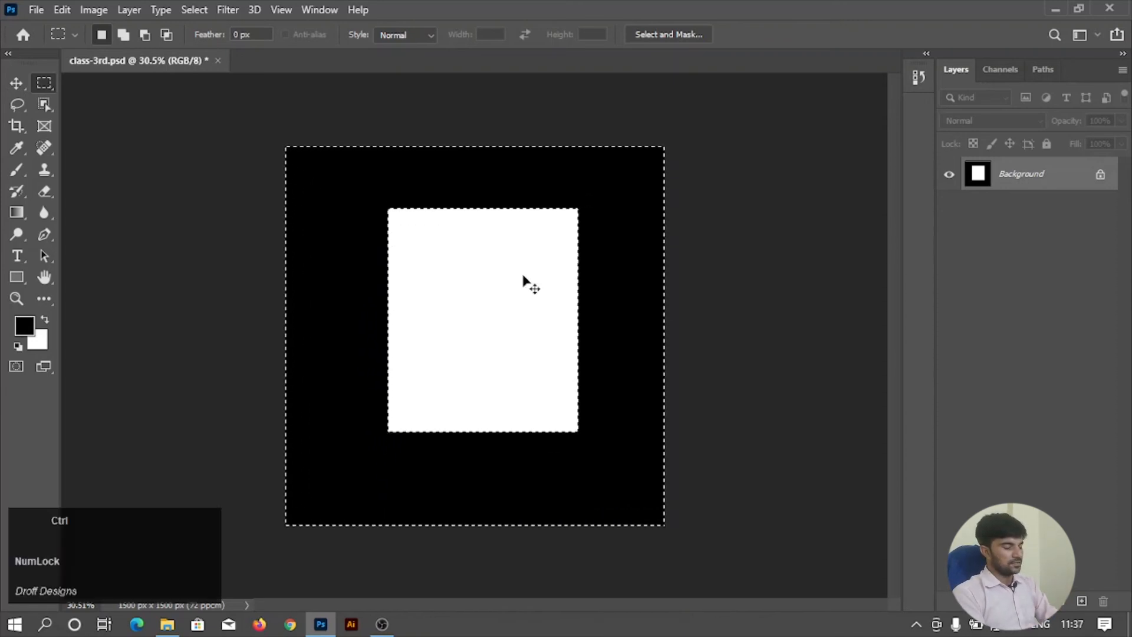
key(ctrl+z)
click(795, 261)
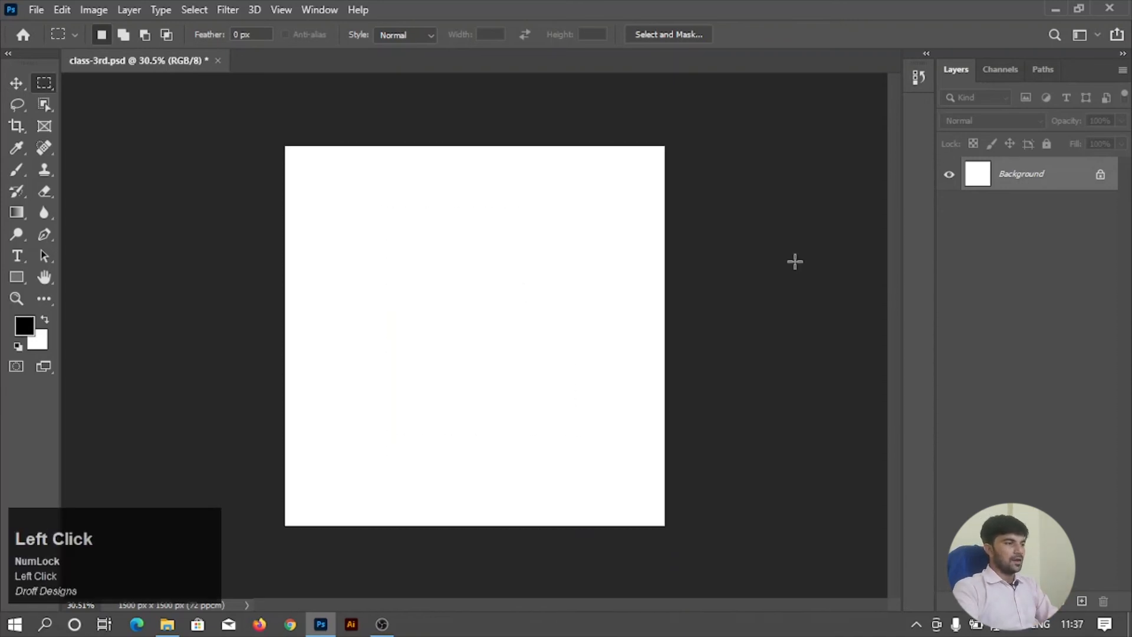
Draw a perfectly square marquee selection and move it to the centre of the canvas.
drag(370, 204, 537, 445)
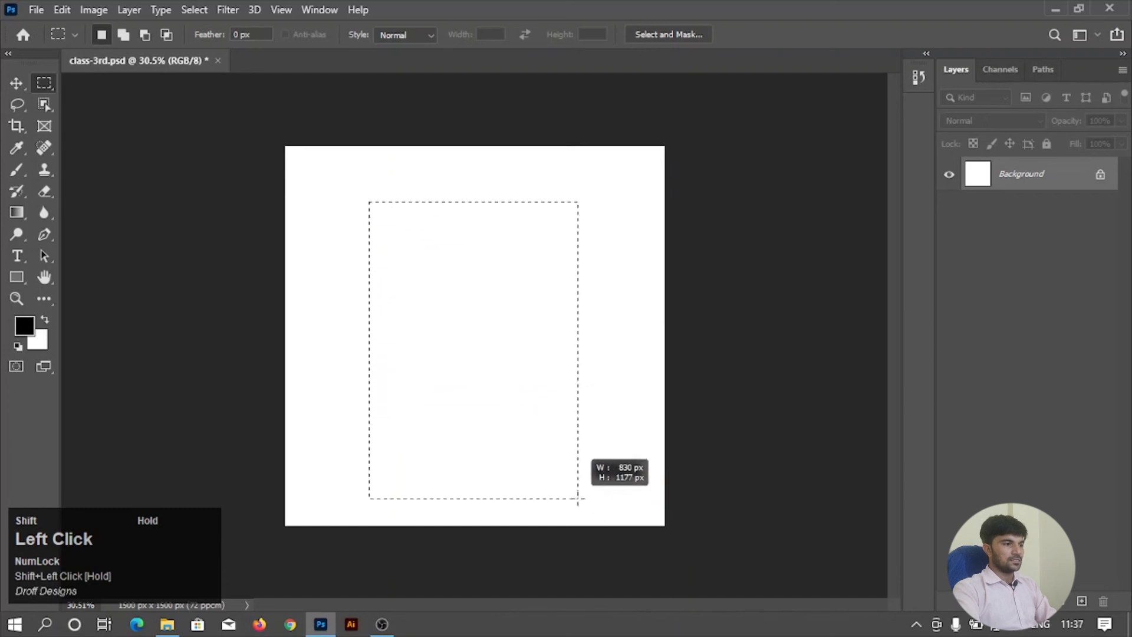
drag(578, 500, 592, 480)
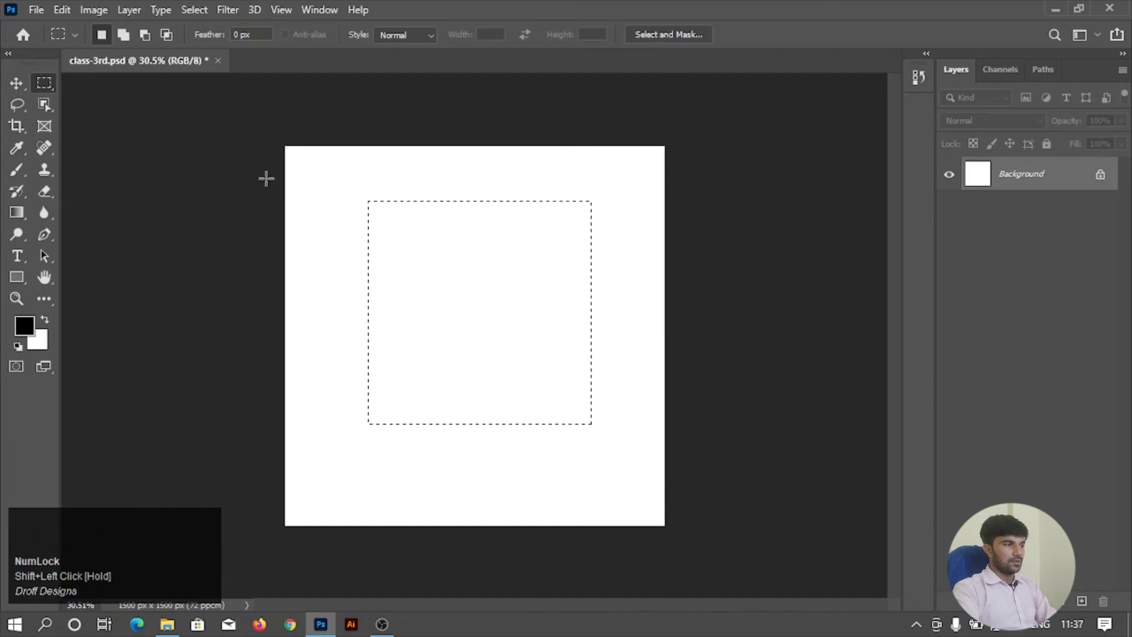
drag(465, 282, 464, 304)
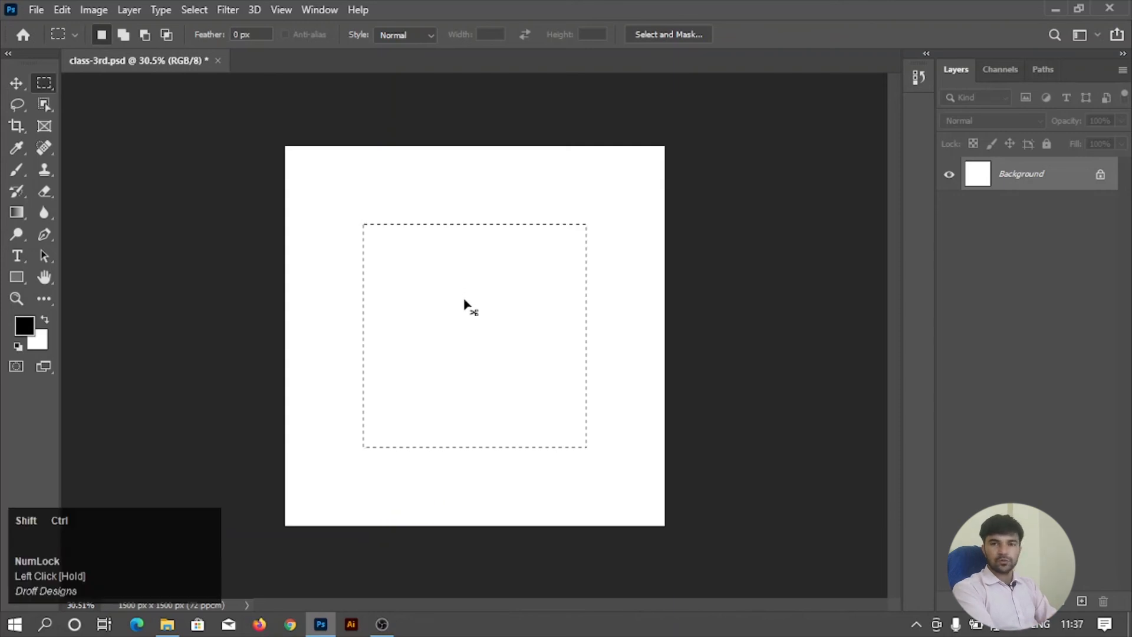
Invert the square selection back and forth, ending with the area around the square selected.
key(ctrl+shift+i)
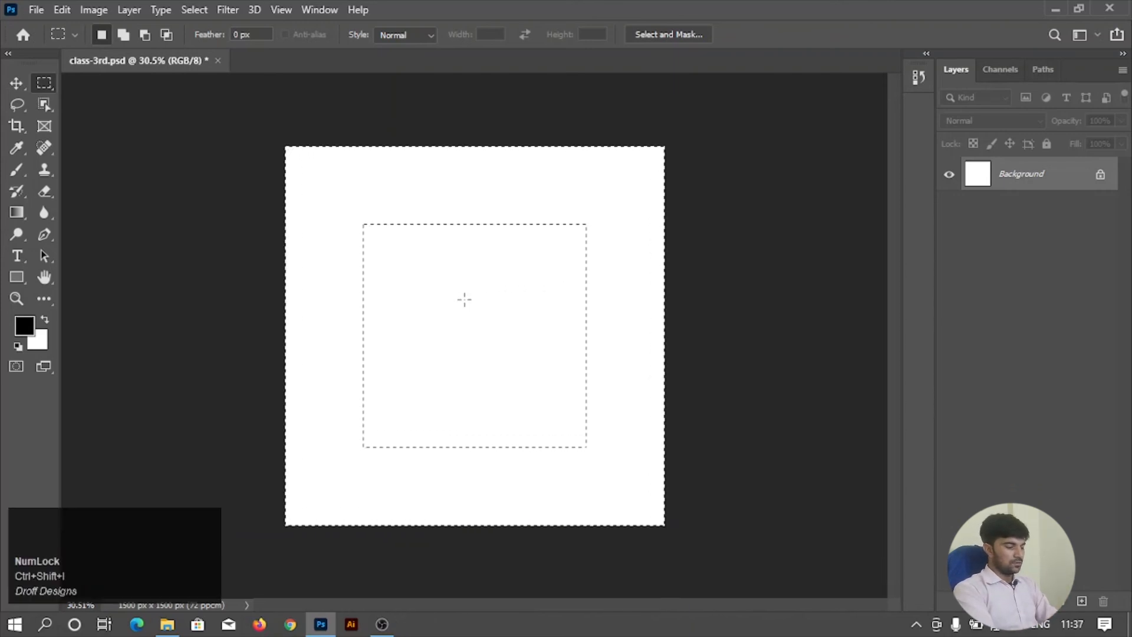
key(ctrl+shift+i)
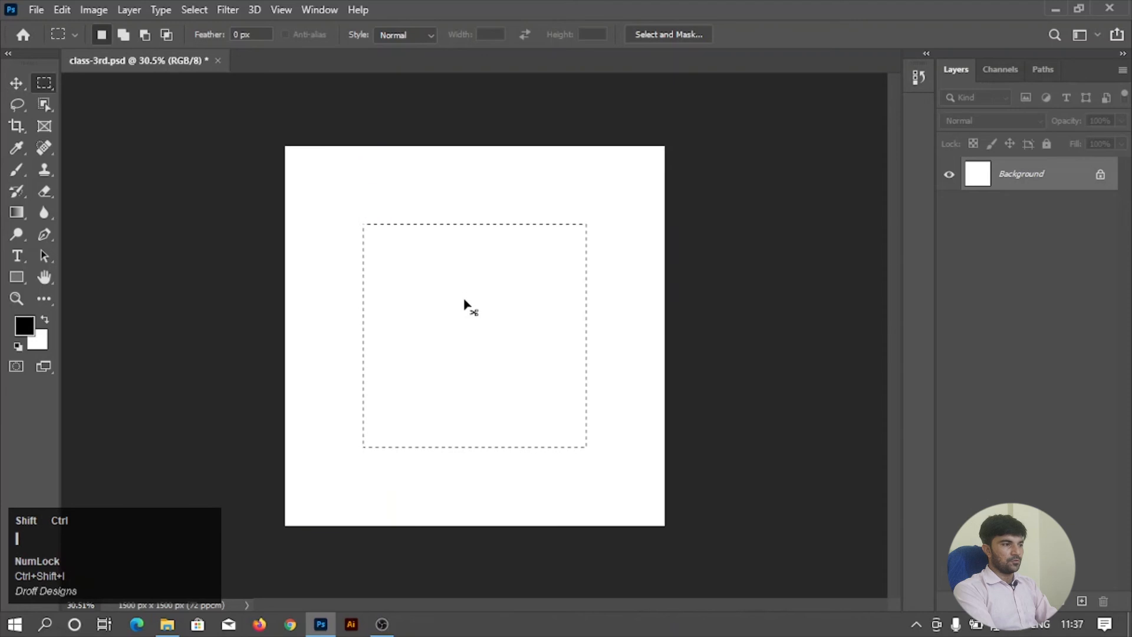
key(ctrl+shift+i)
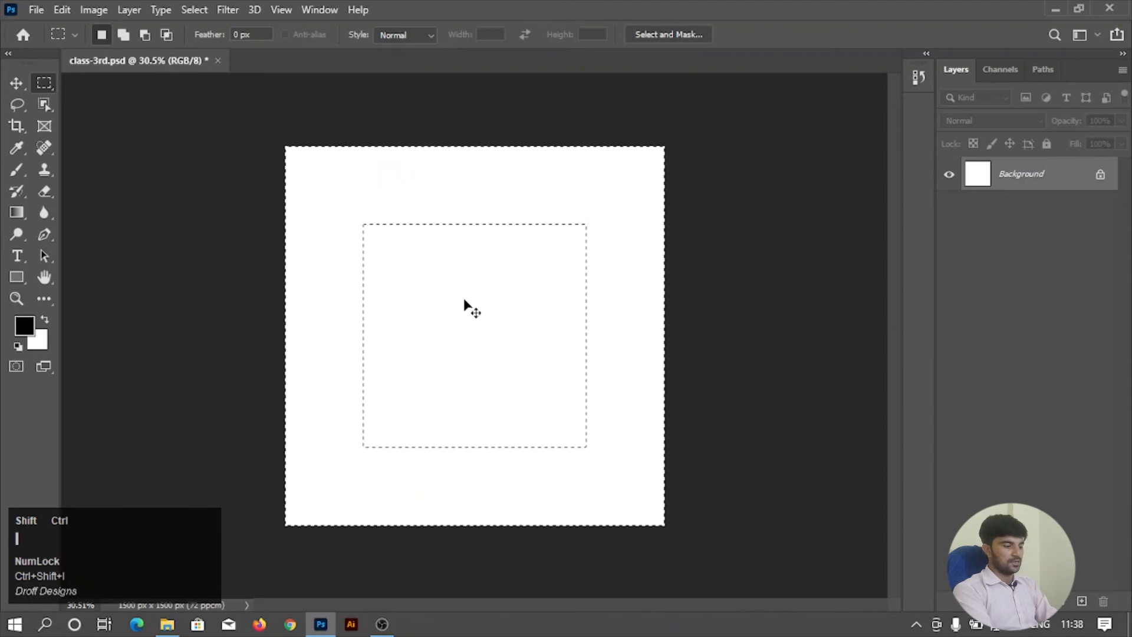
right_click(465, 301)
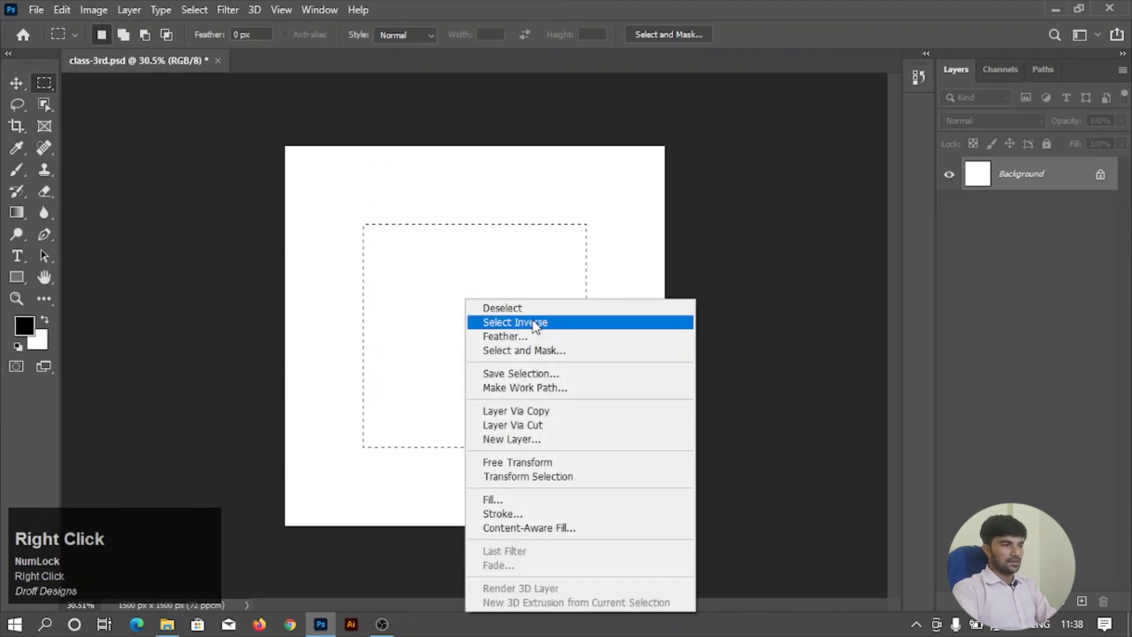
click(527, 323)
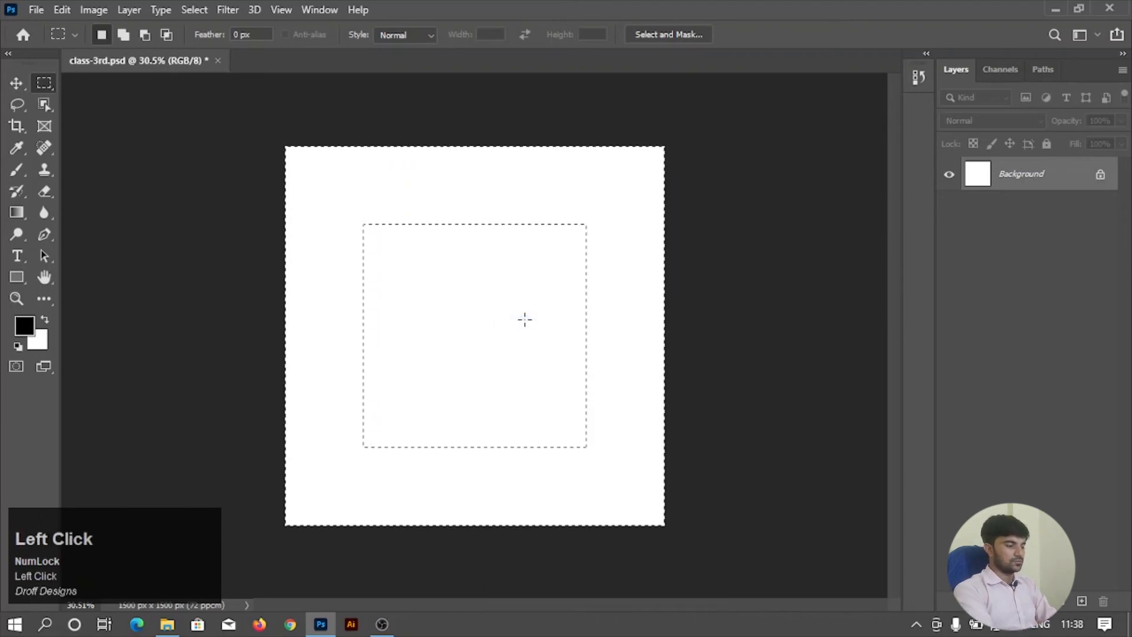
Feather the inverted selection surrounding the central square with a radius of 80 pixels.
key(ctrl+shift+i)
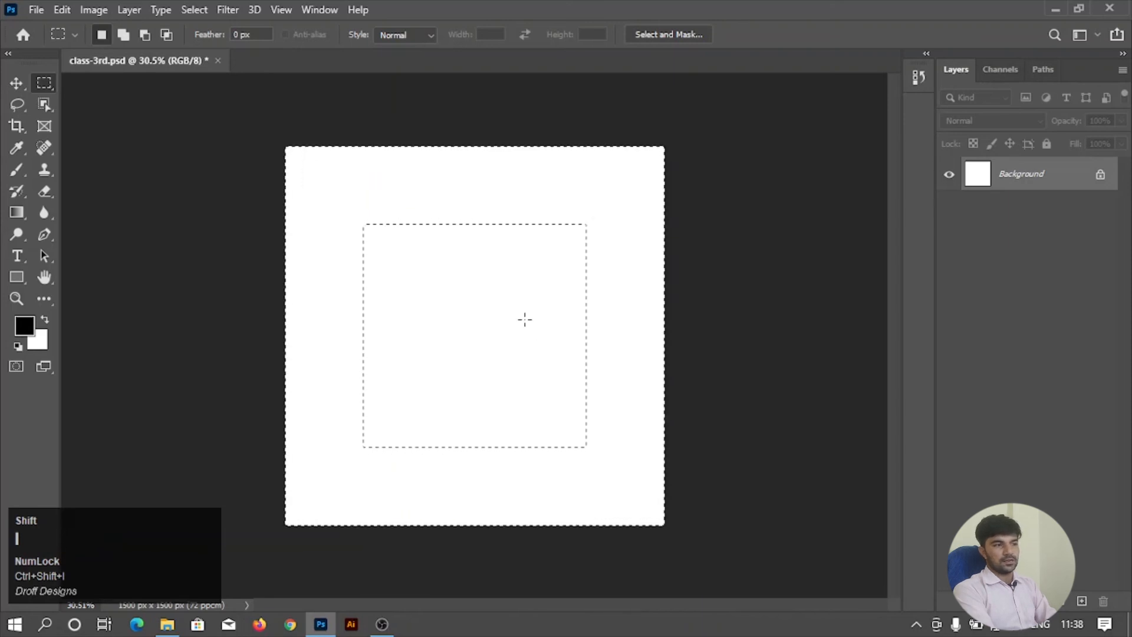
right_click(439, 164)
click(536, 199)
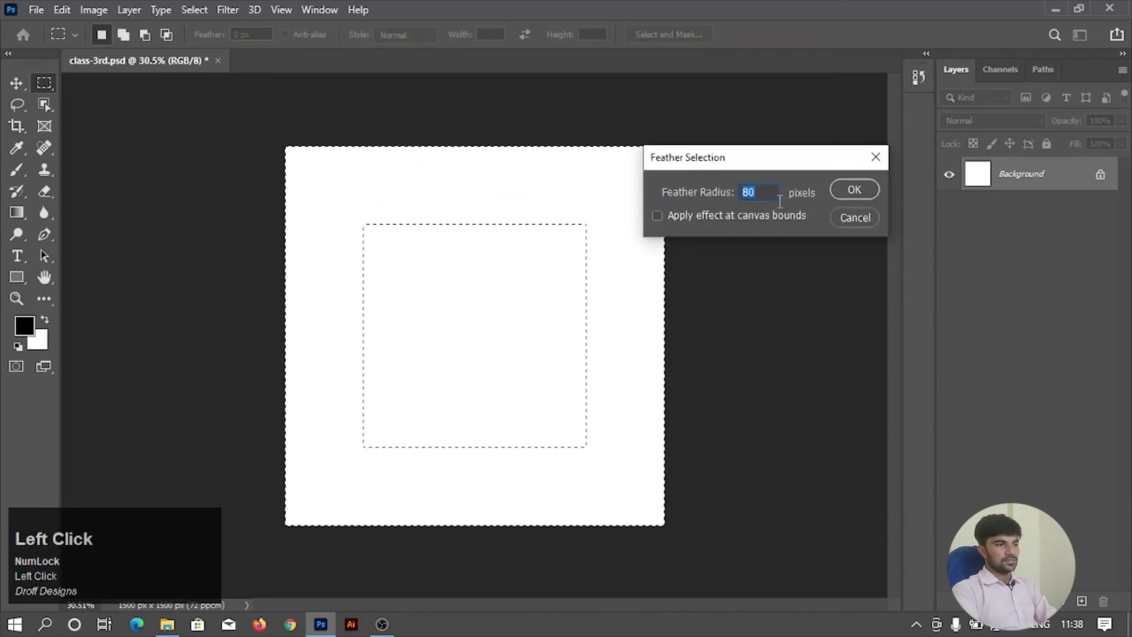
click(852, 189)
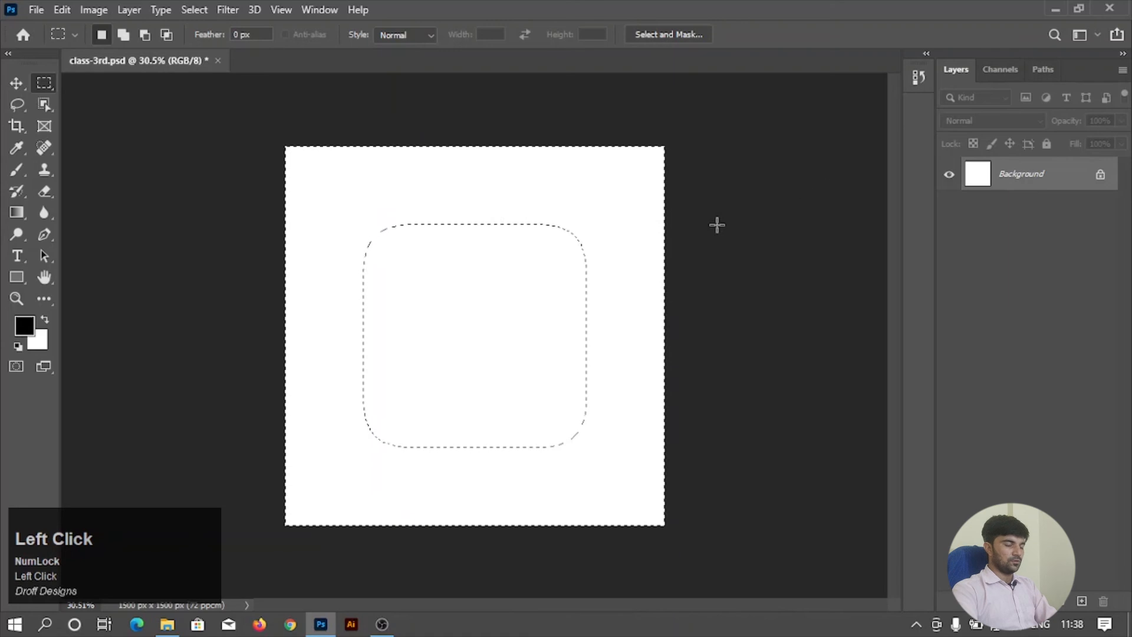
Fill the feathered selection with black on a new layer and deselect.
key(alt)
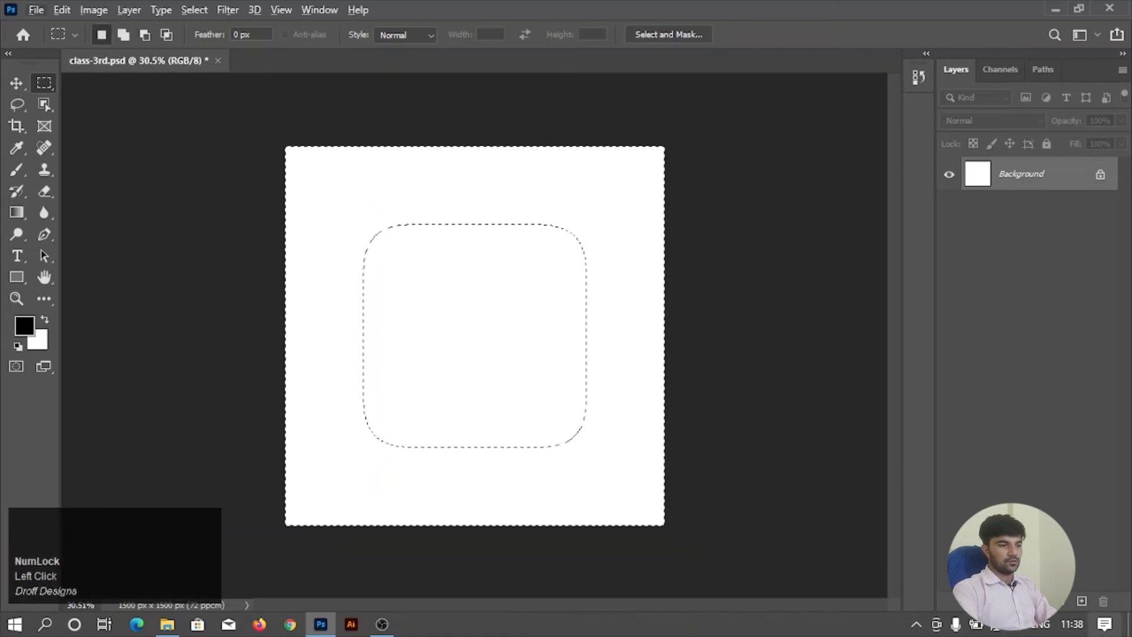
click(1082, 601)
key(alt+BackSpace)
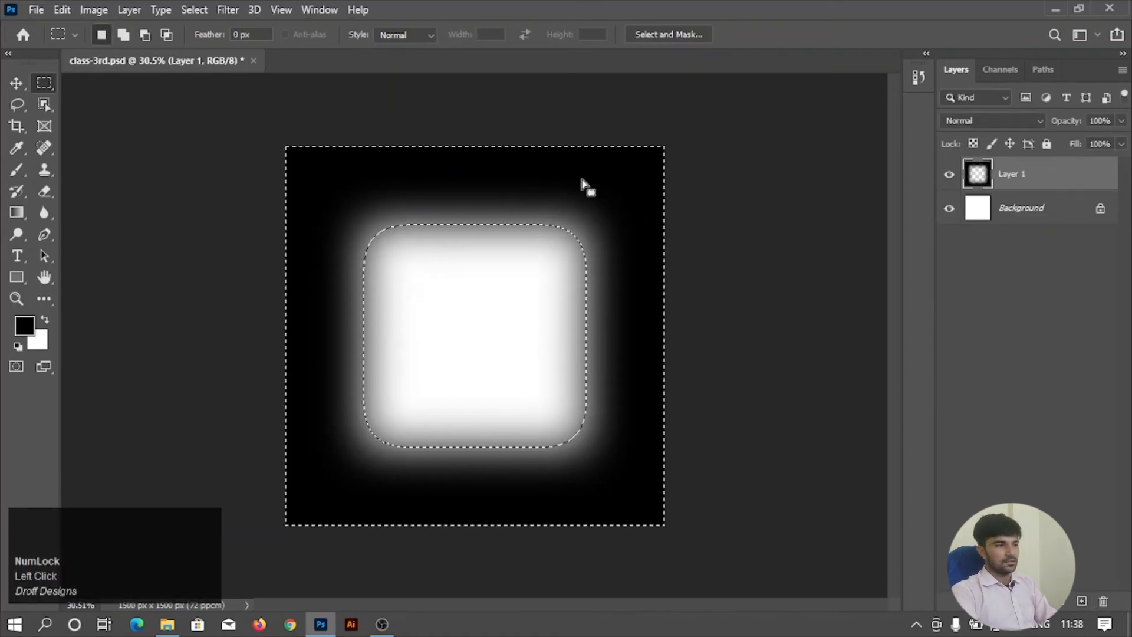
right_click(495, 190)
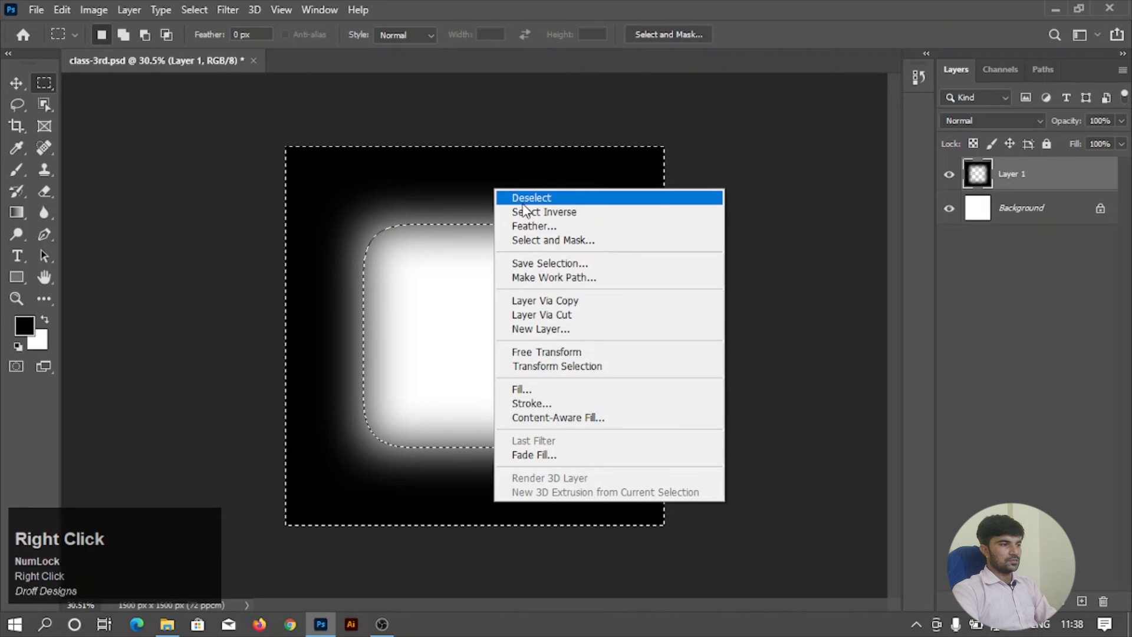
click(518, 199)
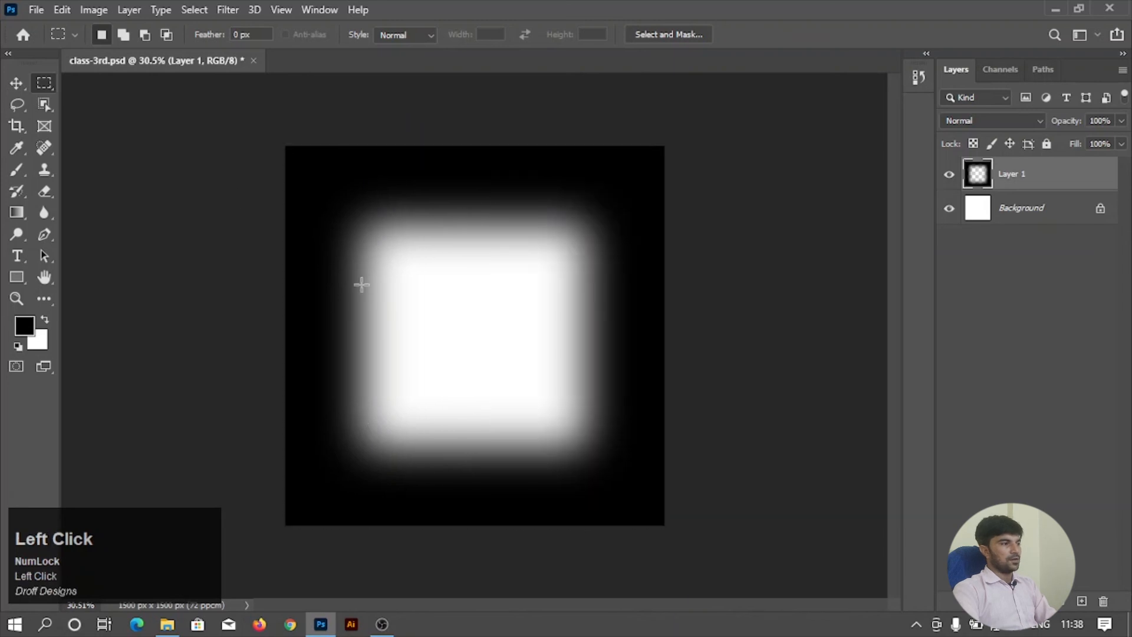
Try moving the black soft-edged frame layer on the canvas and undo the move.
click(16, 83)
drag(514, 203, 510, 221)
key(ctrl+z)
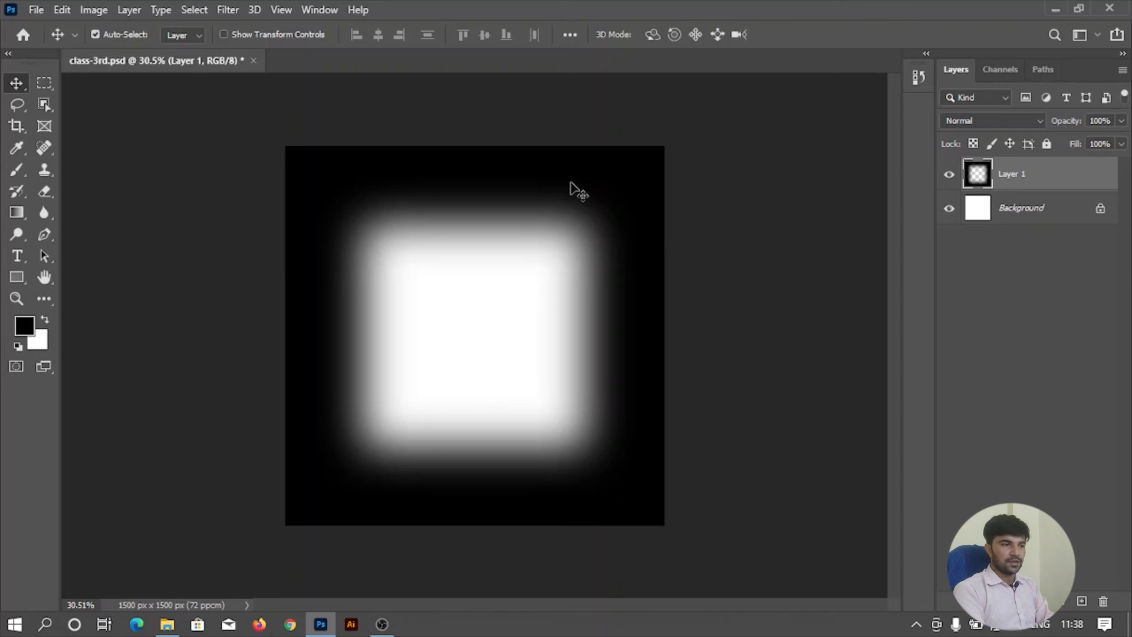
Delete the black frame layer and draw a wide freeform rectangular marquee in the canvas's upper half using the Normal style.
drag(1024, 173, 1101, 600)
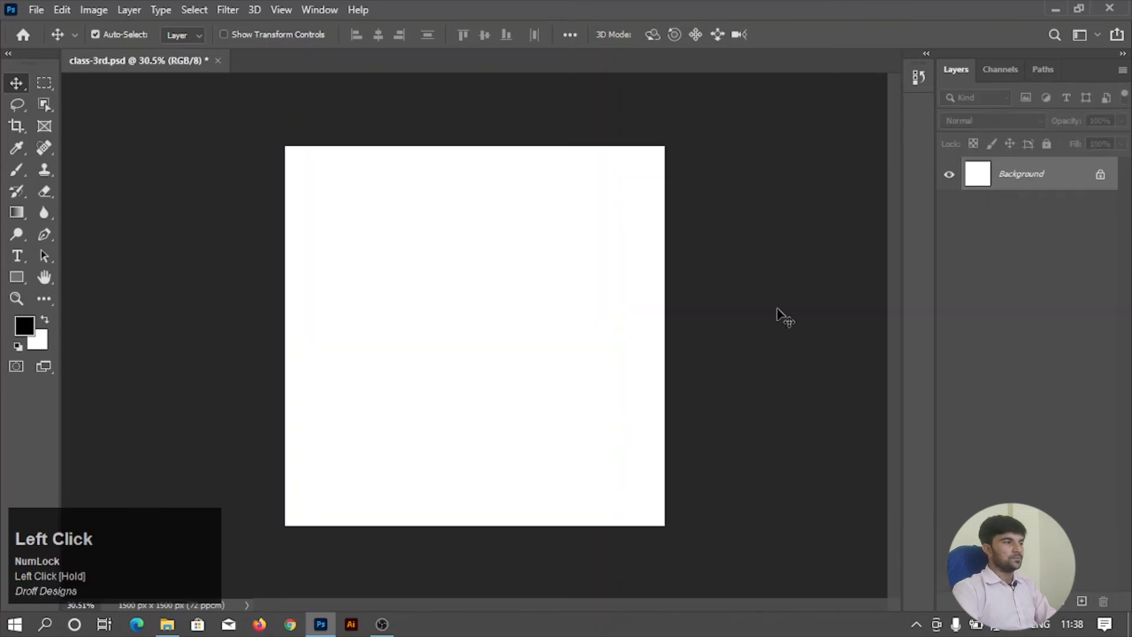
click(45, 83)
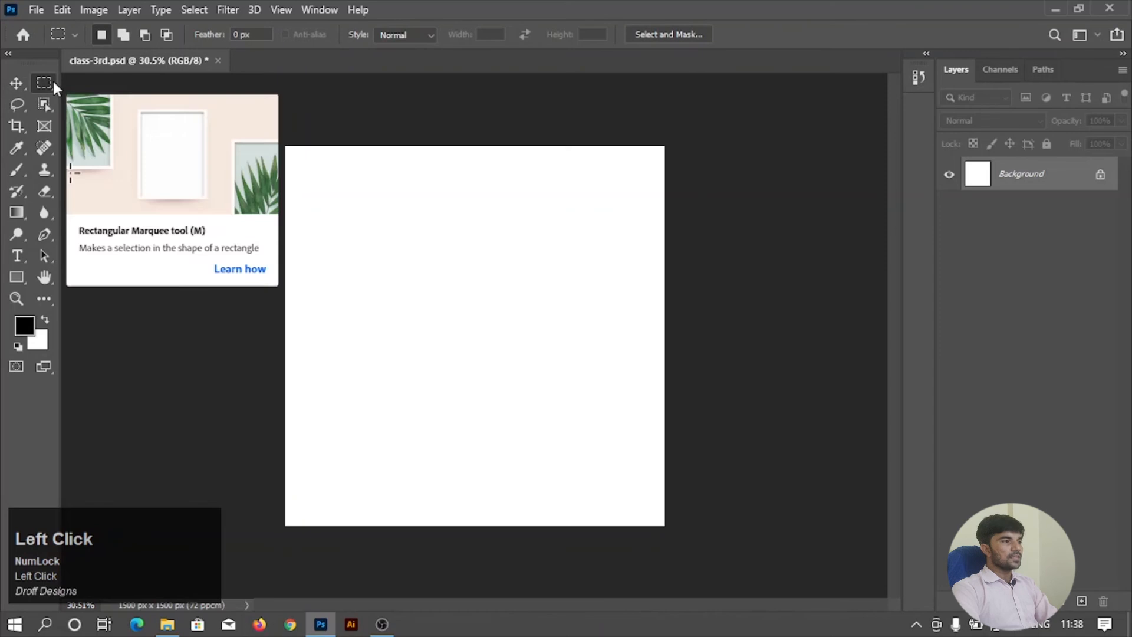
click(408, 36)
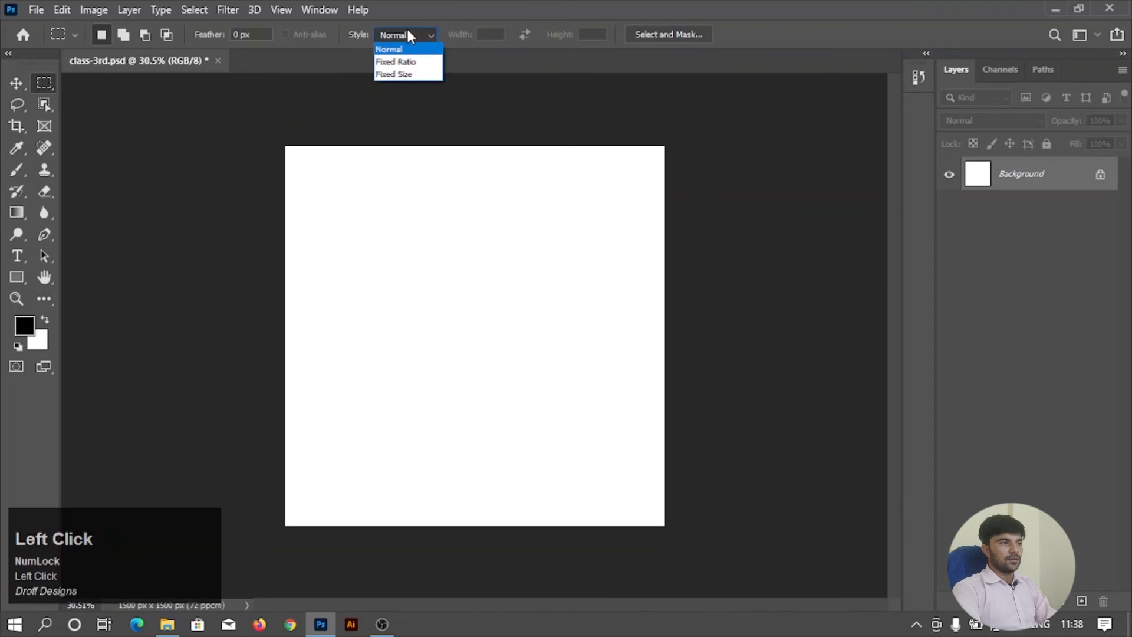
click(411, 37)
drag(326, 212, 566, 307)
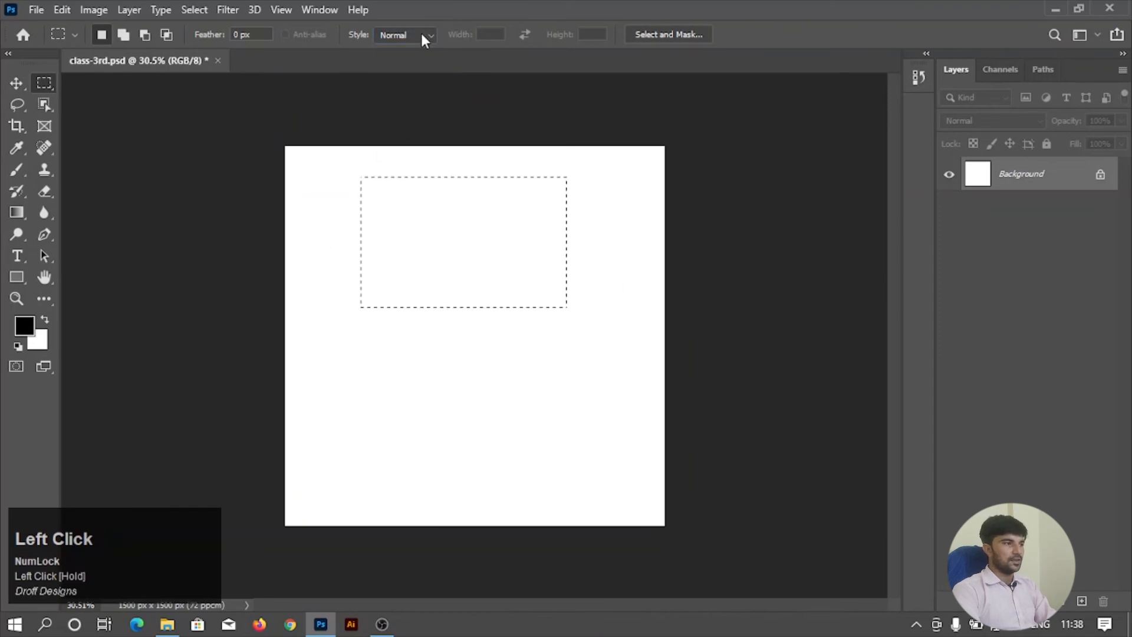
Set the rectangular marquee style to Fixed Ratio with width 1 and height 1.
click(421, 34)
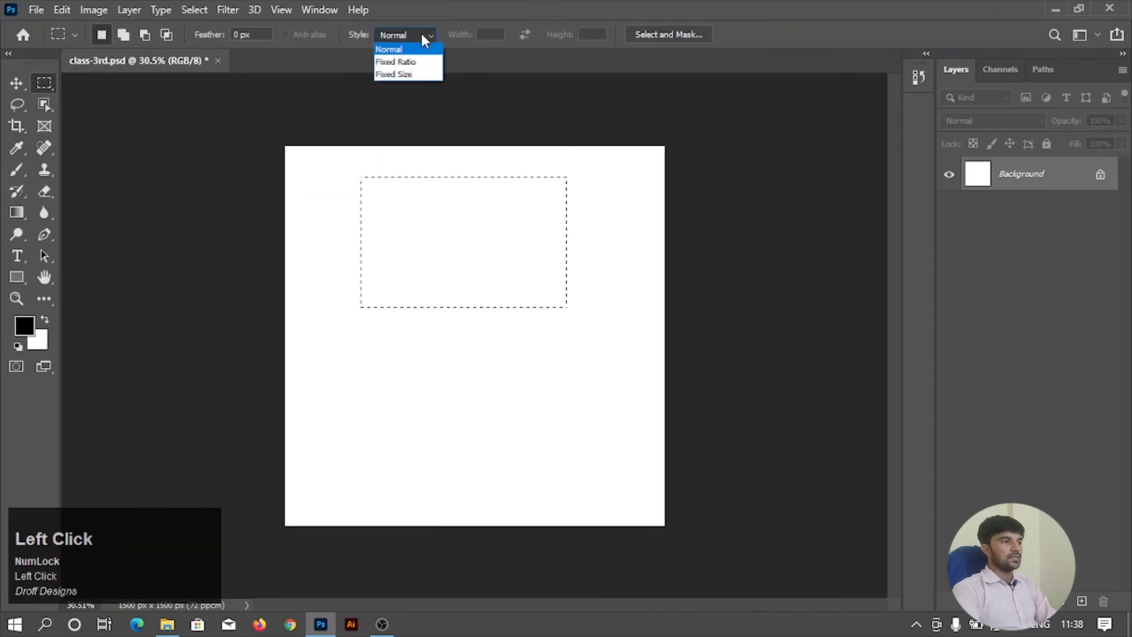
click(412, 64)
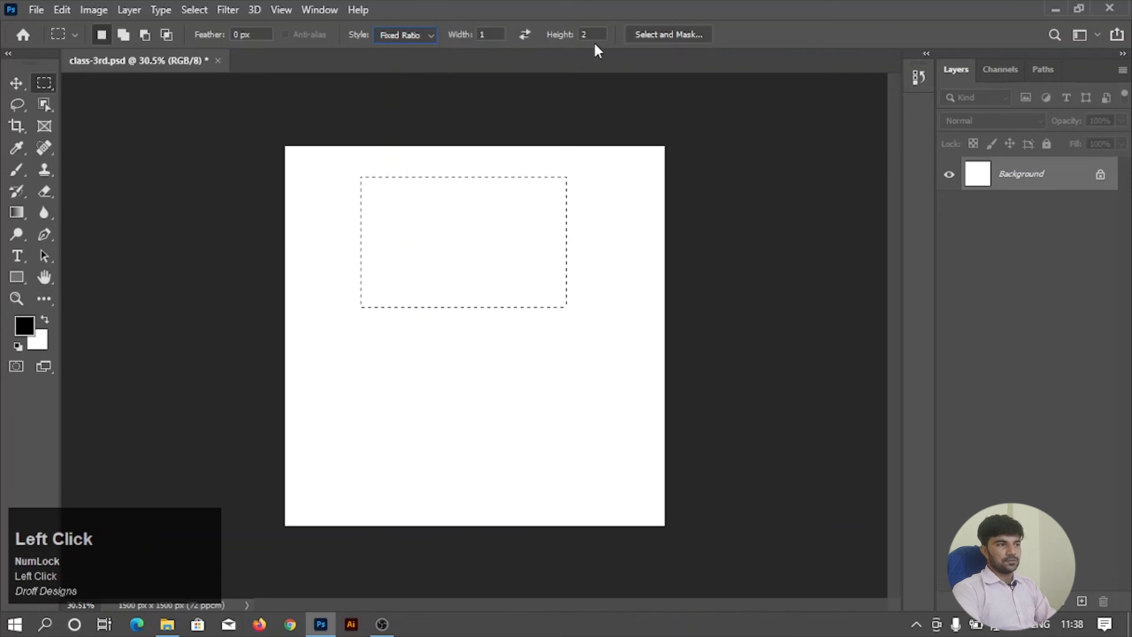
drag(594, 36, 573, 41)
text(1)
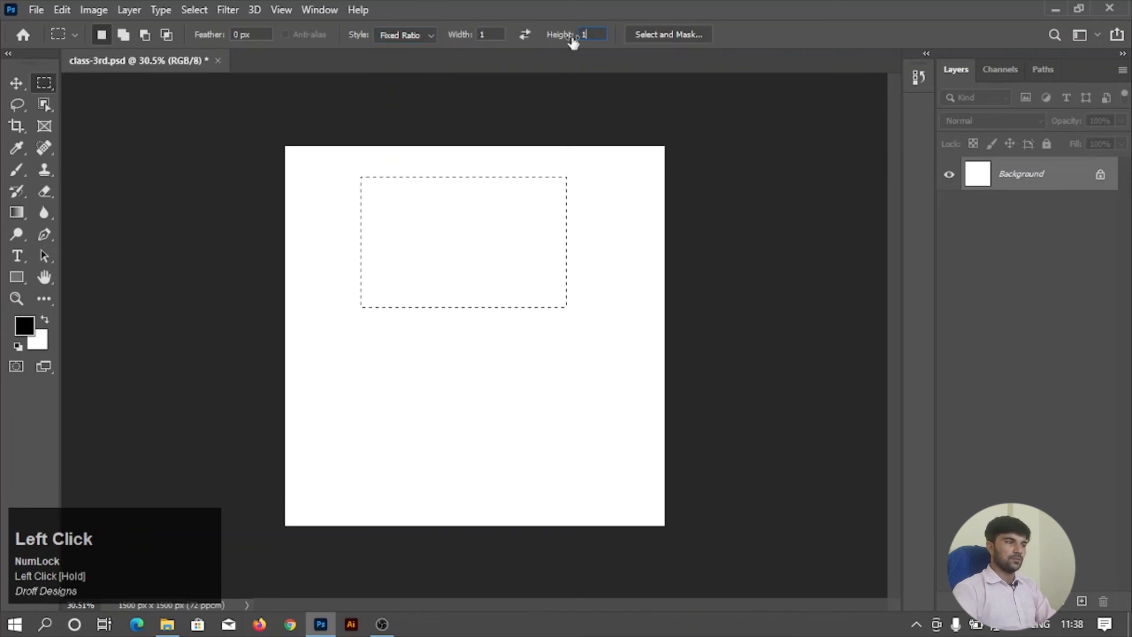
Draw several square selections of different sizes across the canvas with the 1:1 fixed ratio.
click(316, 195)
drag(323, 184, 591, 452)
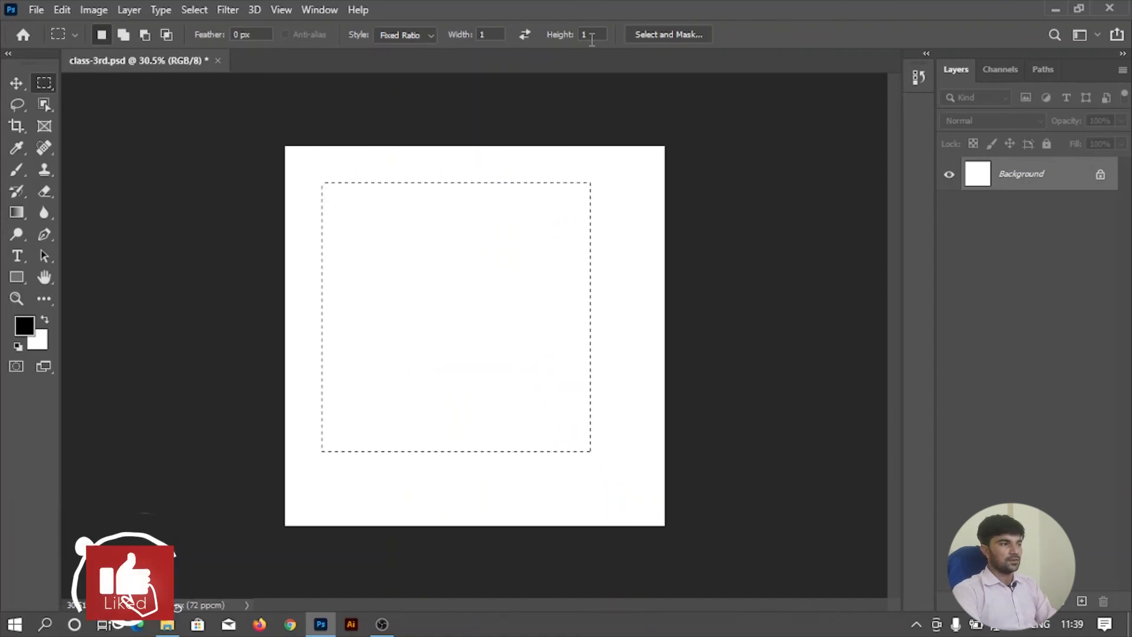
drag(309, 164, 551, 314)
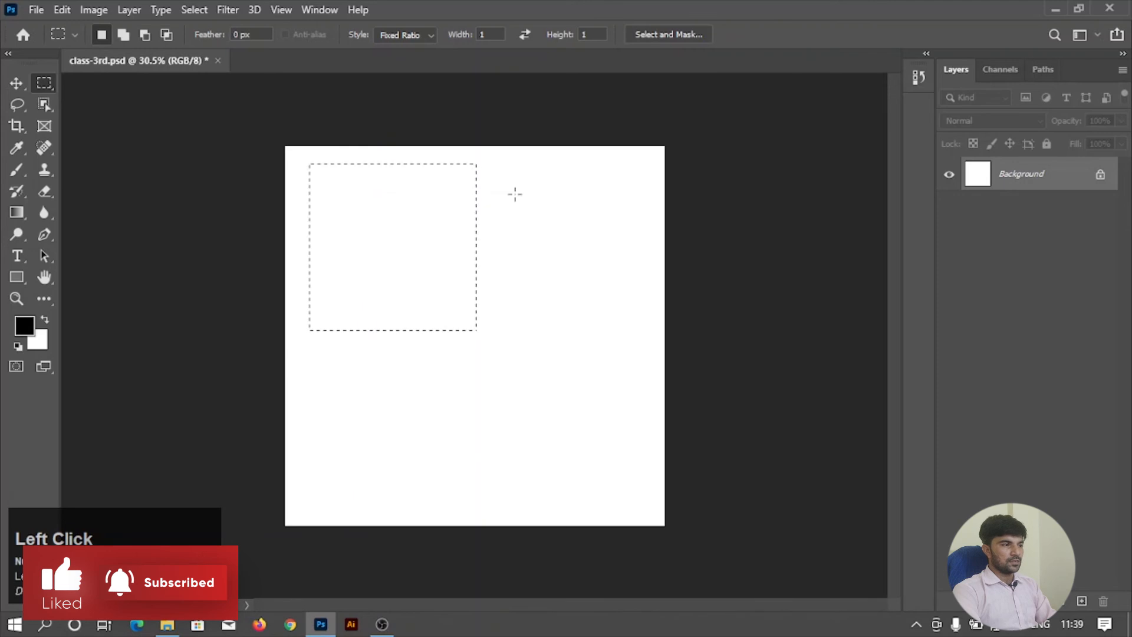
drag(501, 179, 652, 336)
drag(366, 197, 577, 317)
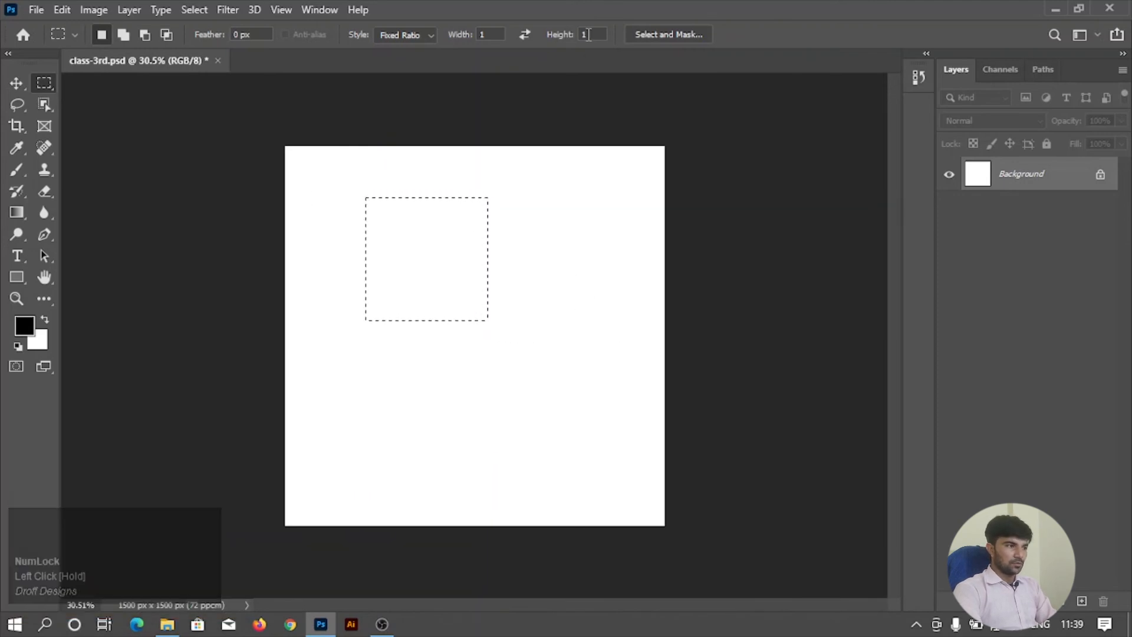
Set the fixed ratio to width 1 and height 2, and draw tall rectangular selections on the canvas.
click(484, 34)
text(2)
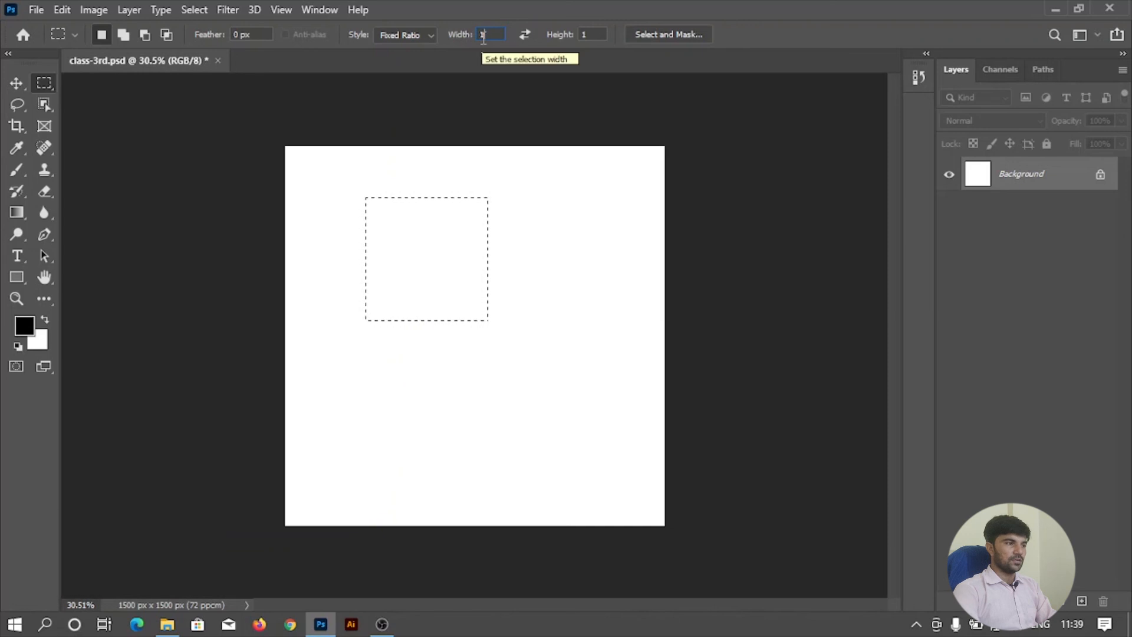
click(554, 41)
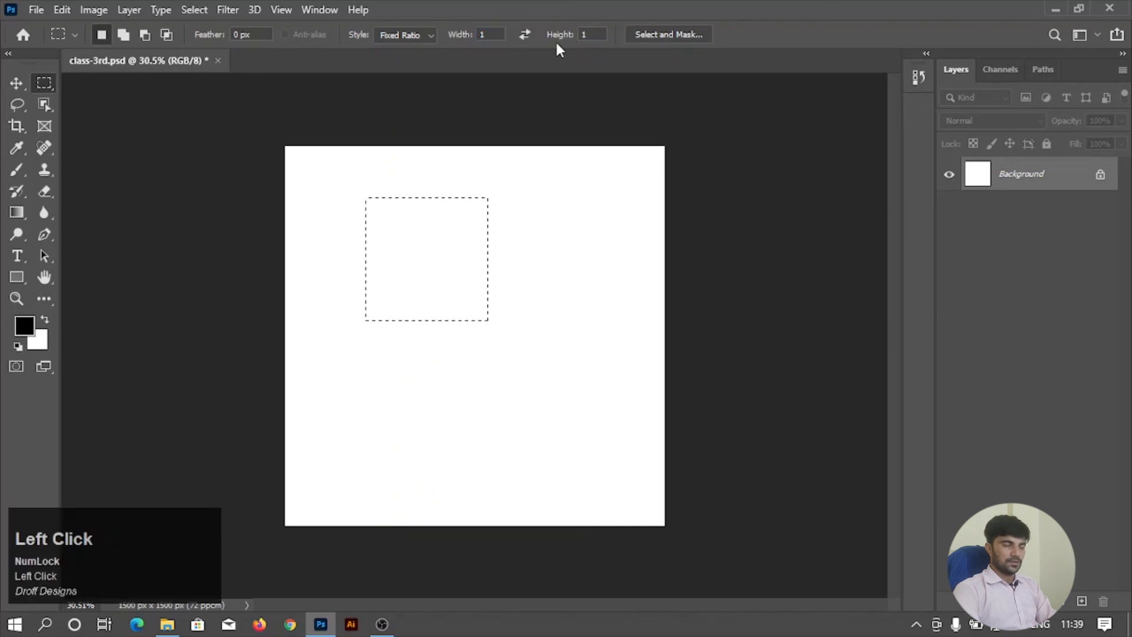
click(600, 36)
text(2)
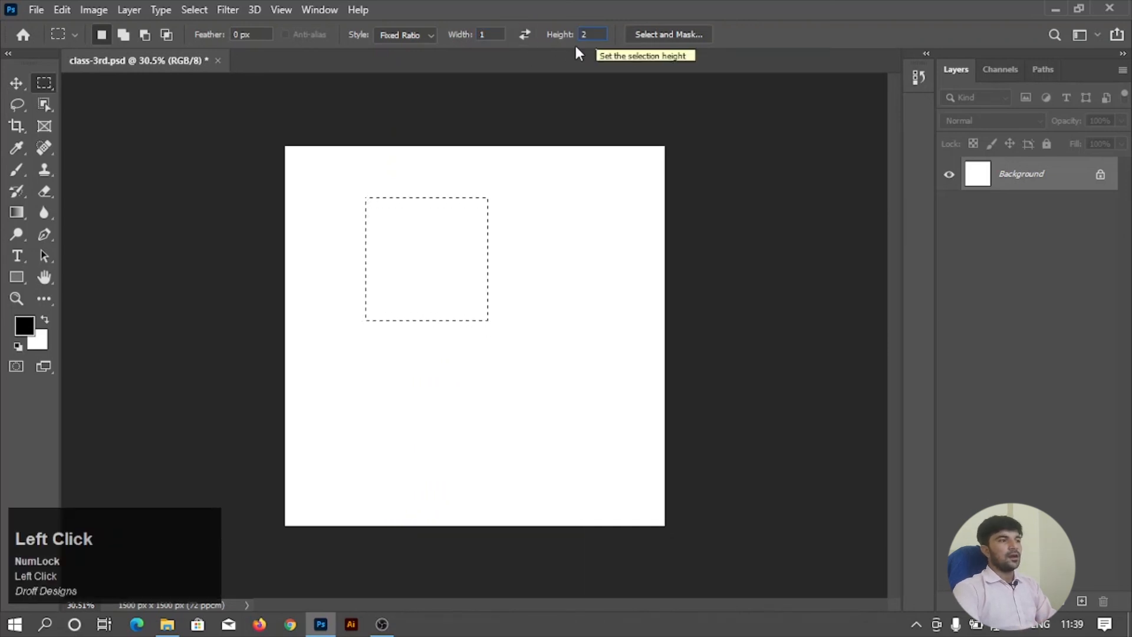
click(352, 192)
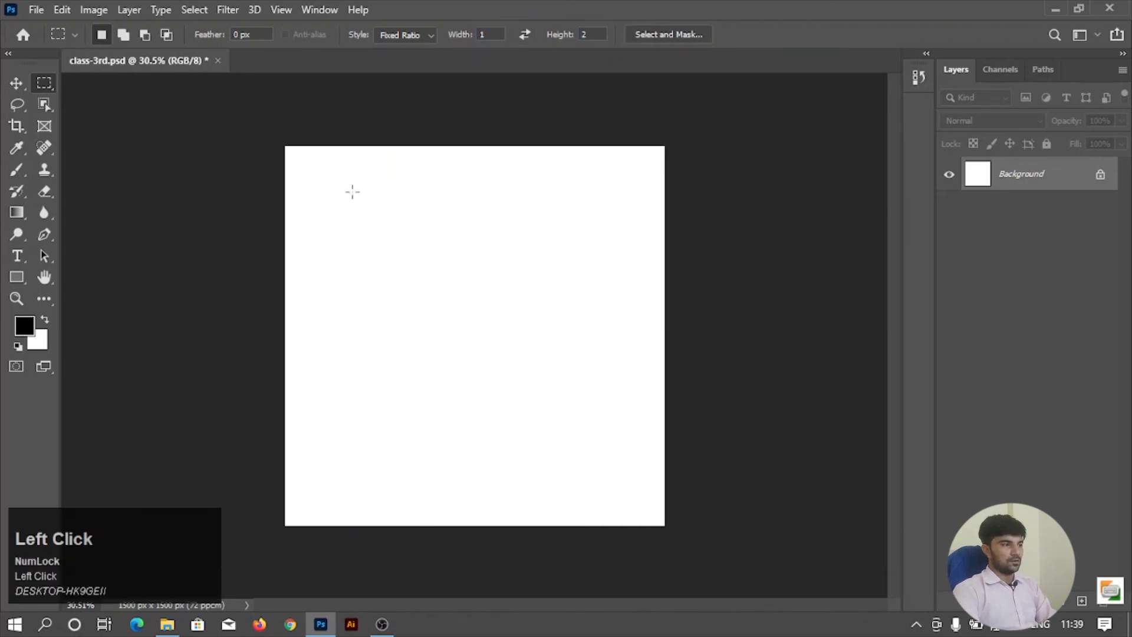
drag(395, 223, 533, 372)
drag(482, 202, 607, 416)
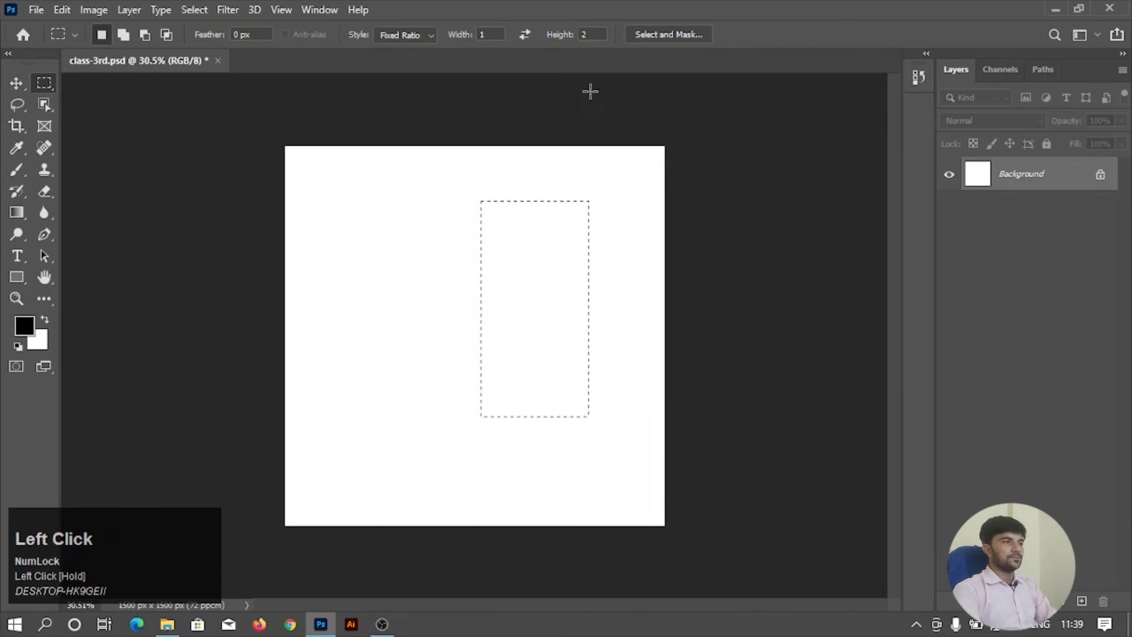
Set the fixed ratio to width 2 and height 1, draw a wide rectangular selection, and deselect it.
click(427, 34)
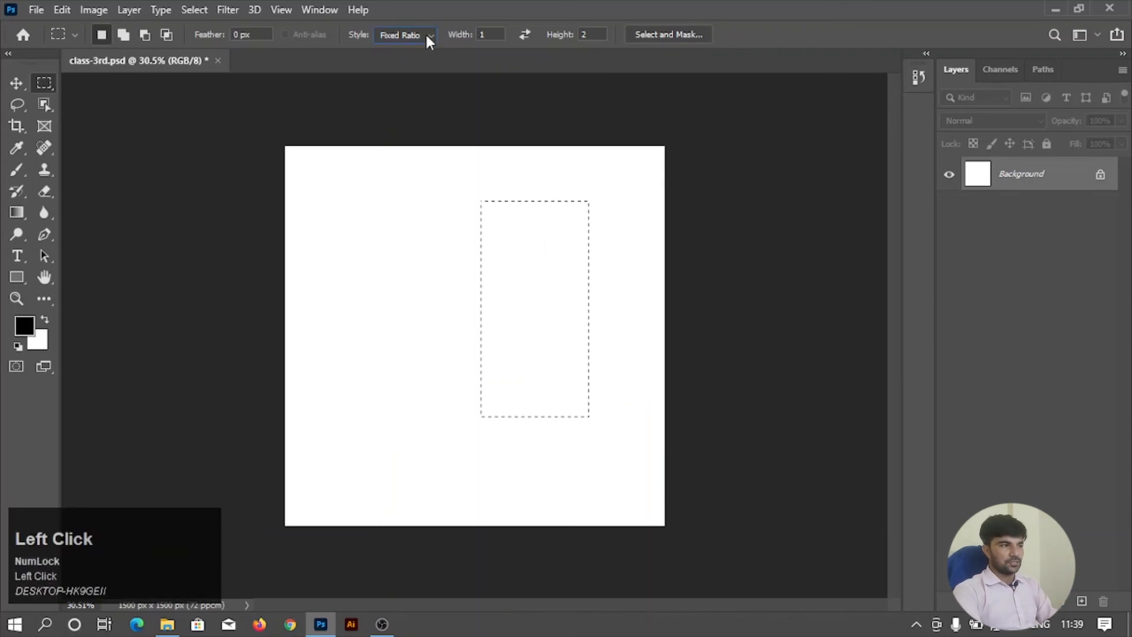
click(597, 34)
drag(488, 34, 460, 35)
text(2)
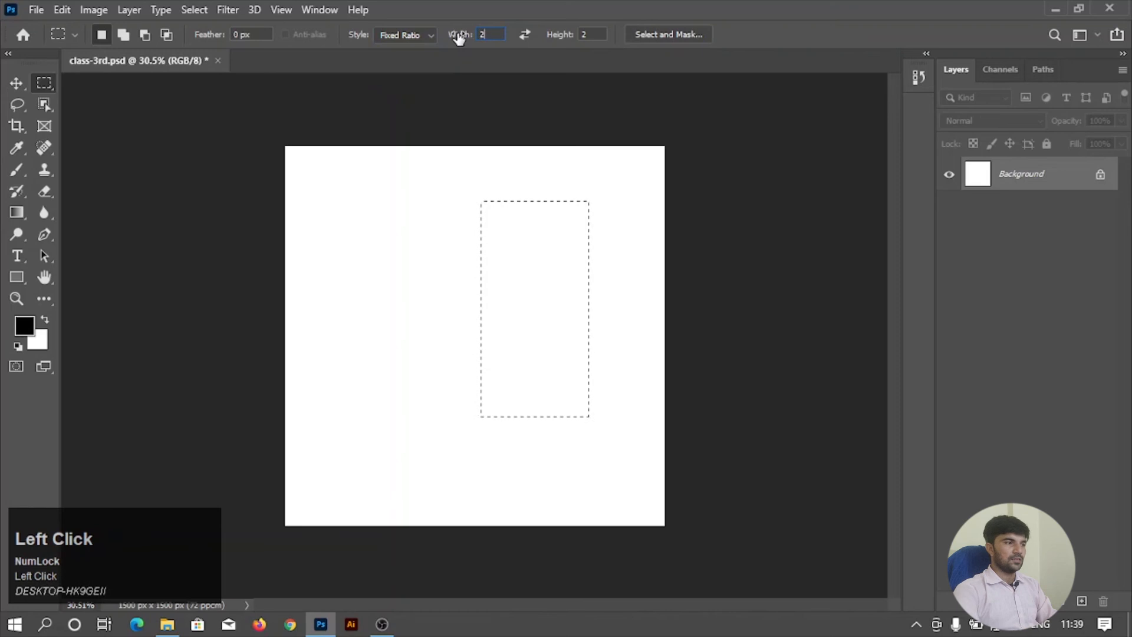
drag(557, 37, 553, 38)
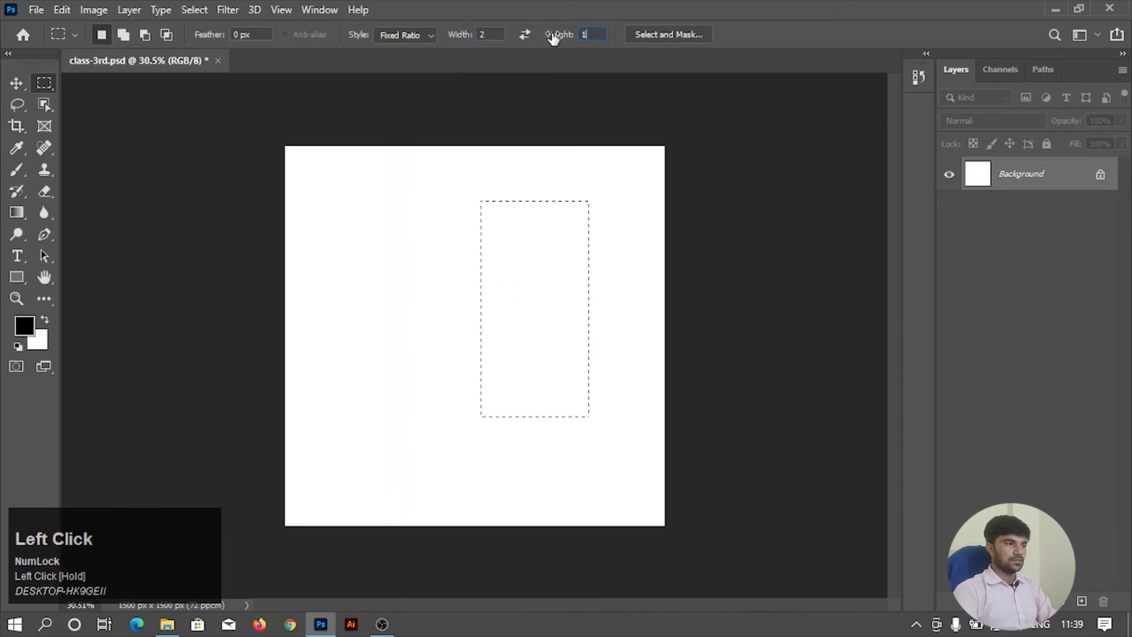
drag(379, 194, 597, 374)
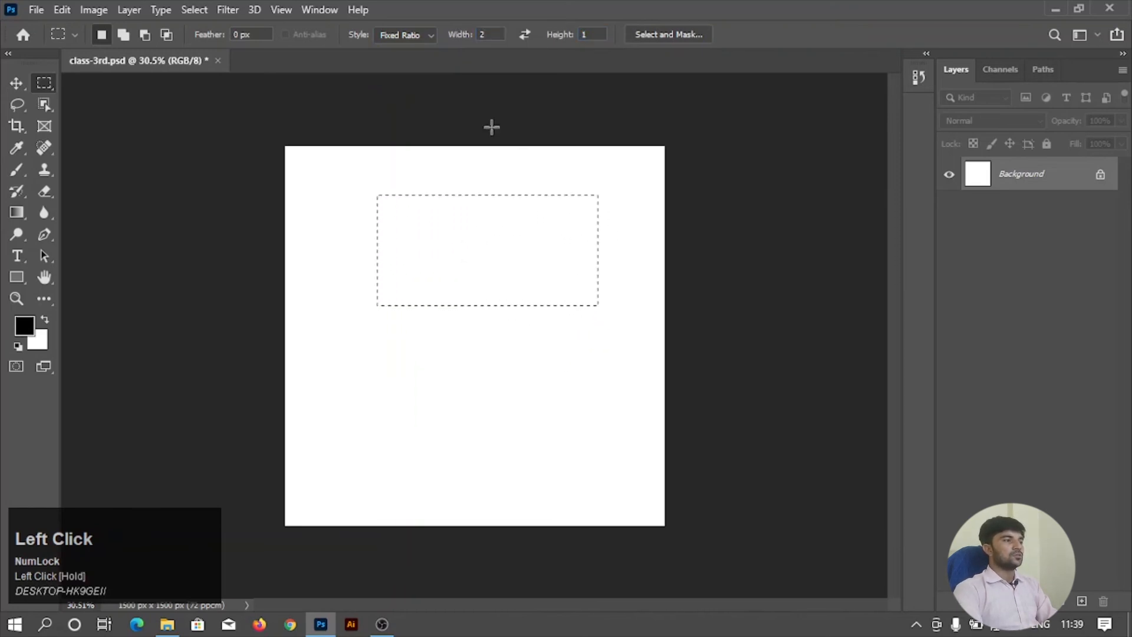
click(426, 117)
Set the marquee style to Fixed Size at 150 px wide and 250 px high, place one selection, and clear it.
click(413, 35)
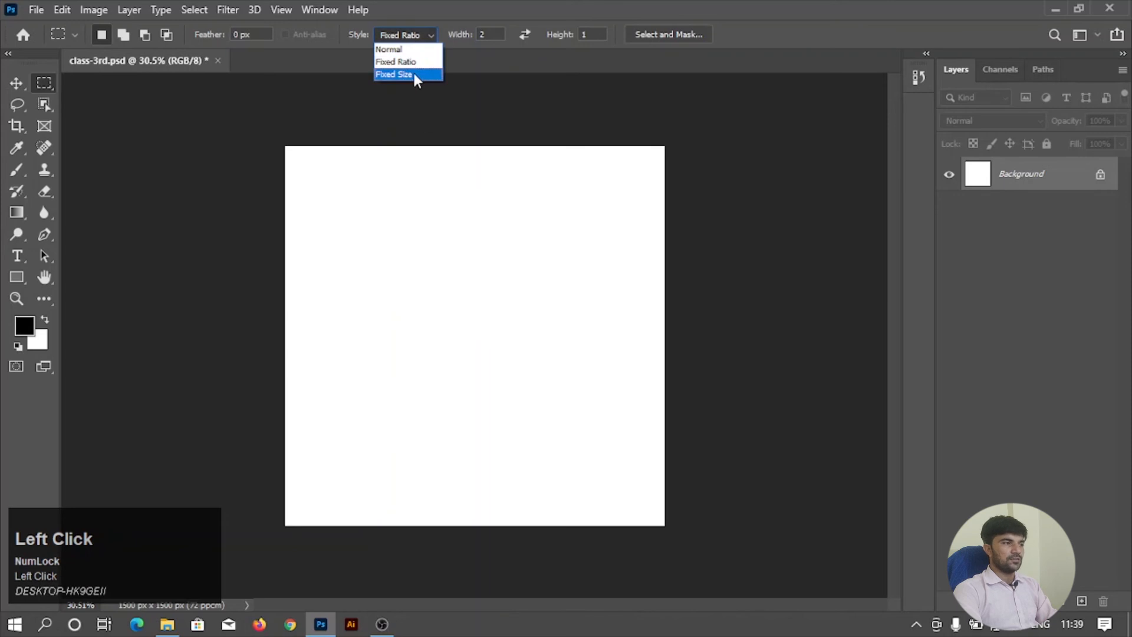
click(415, 76)
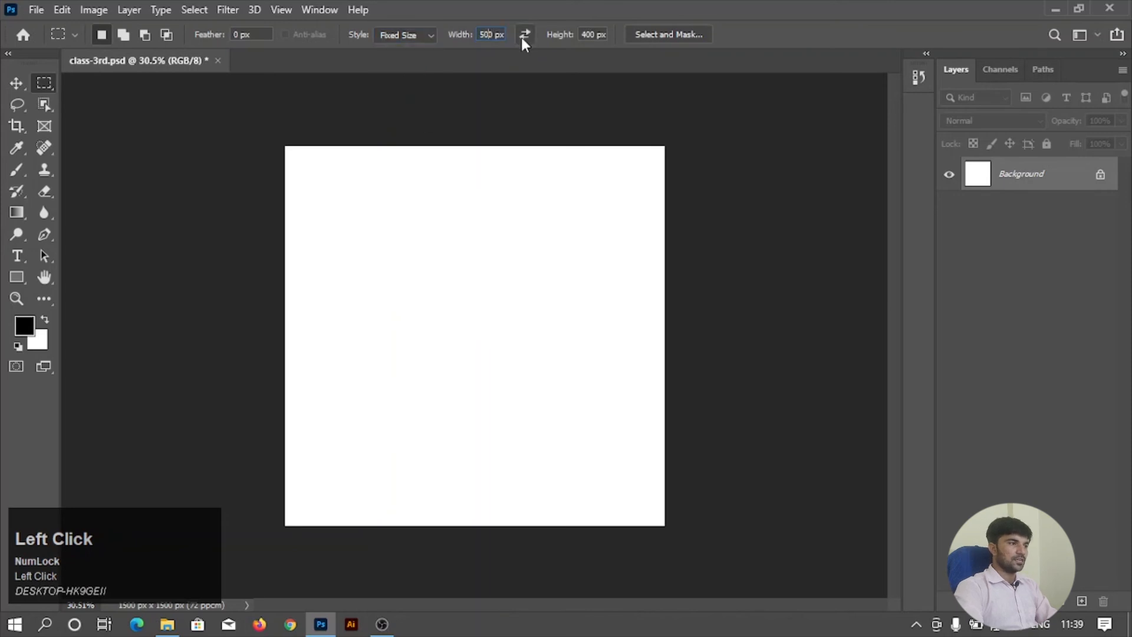
drag(499, 34, 470, 34)
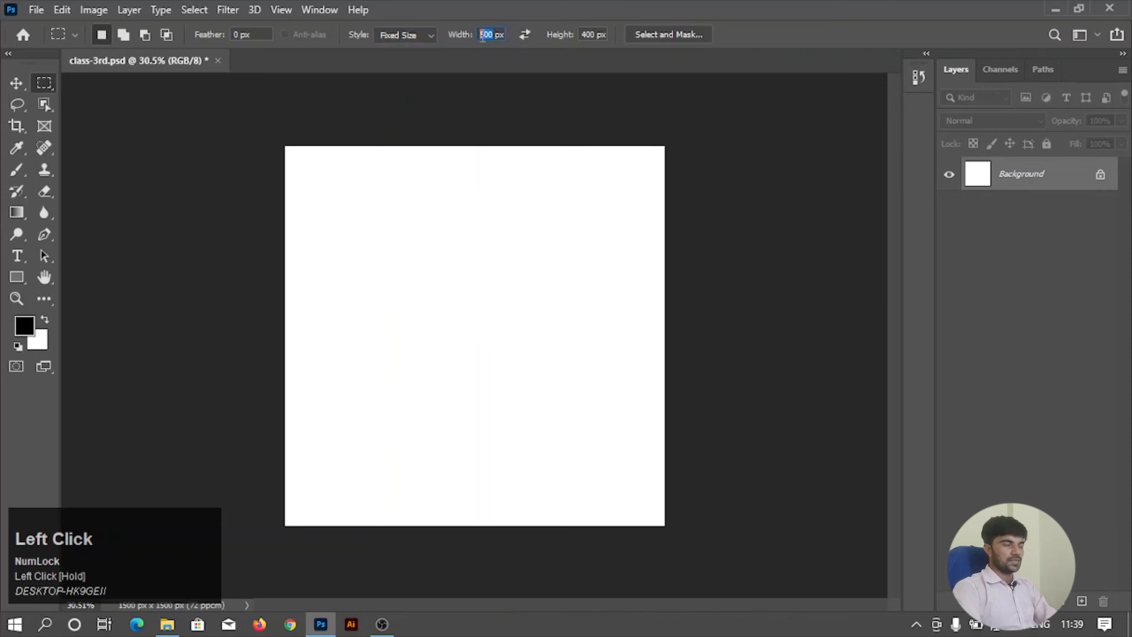
text(150)
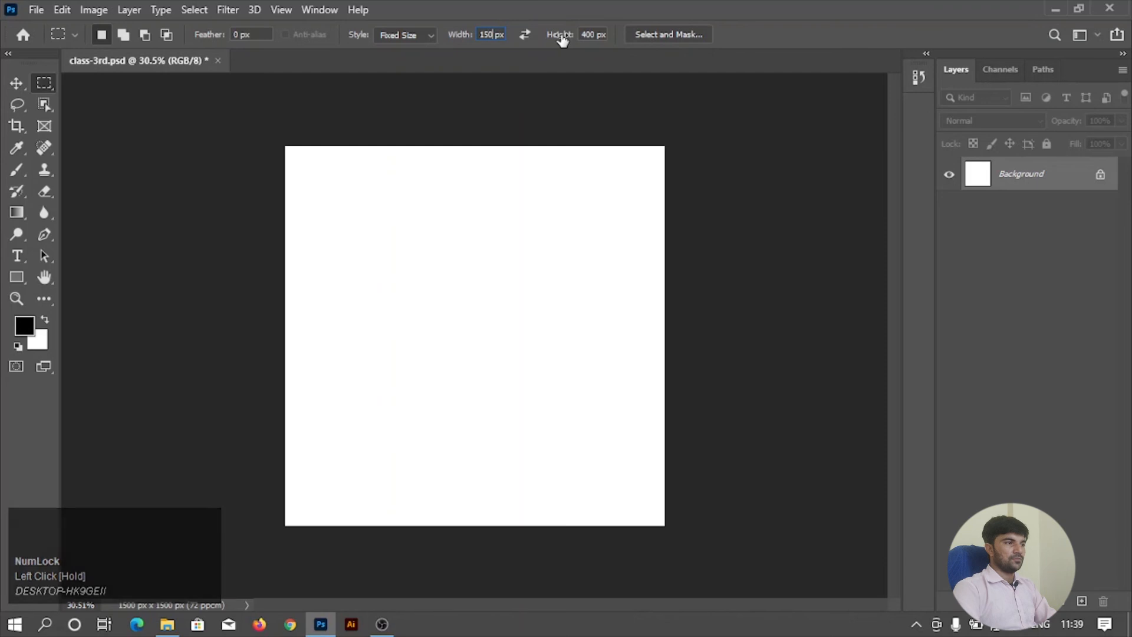
drag(595, 34, 582, 34)
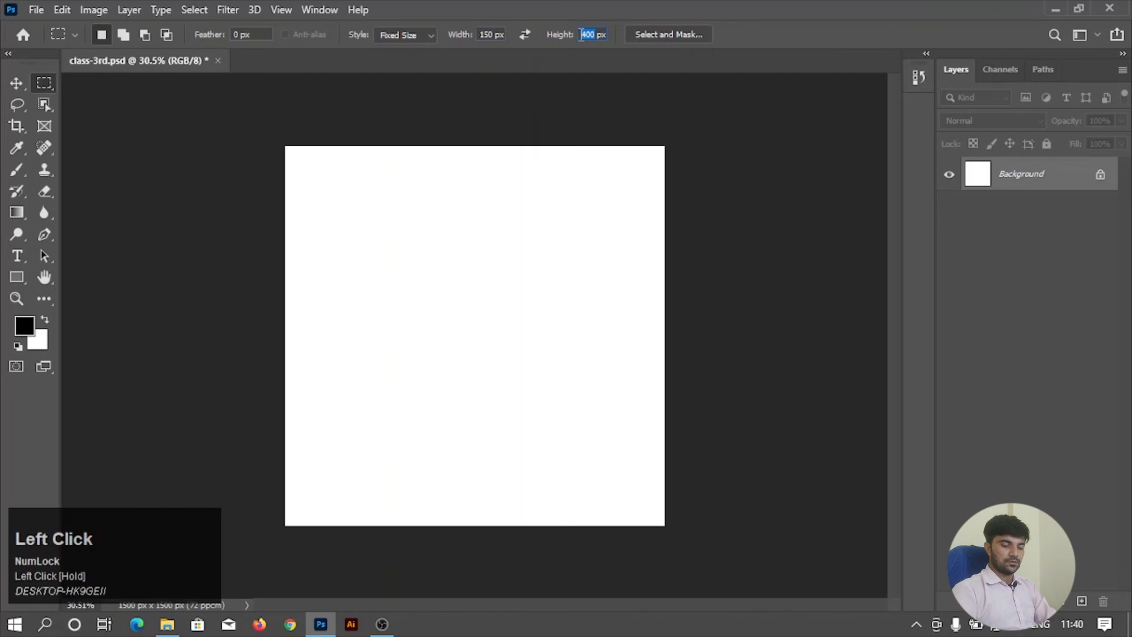
text(250)
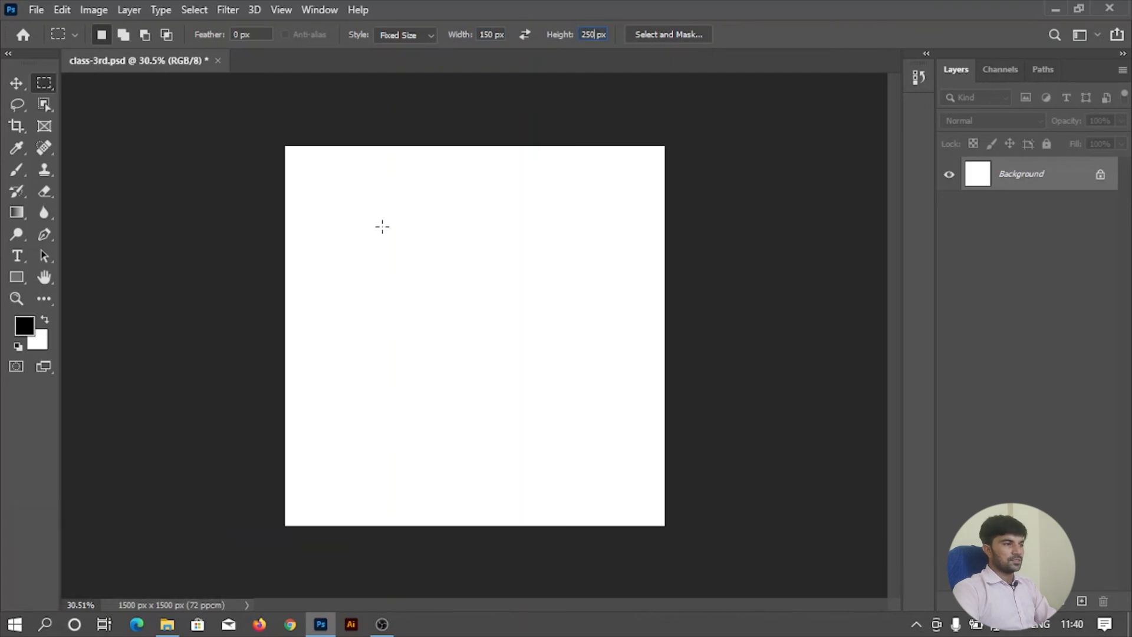
click(382, 226)
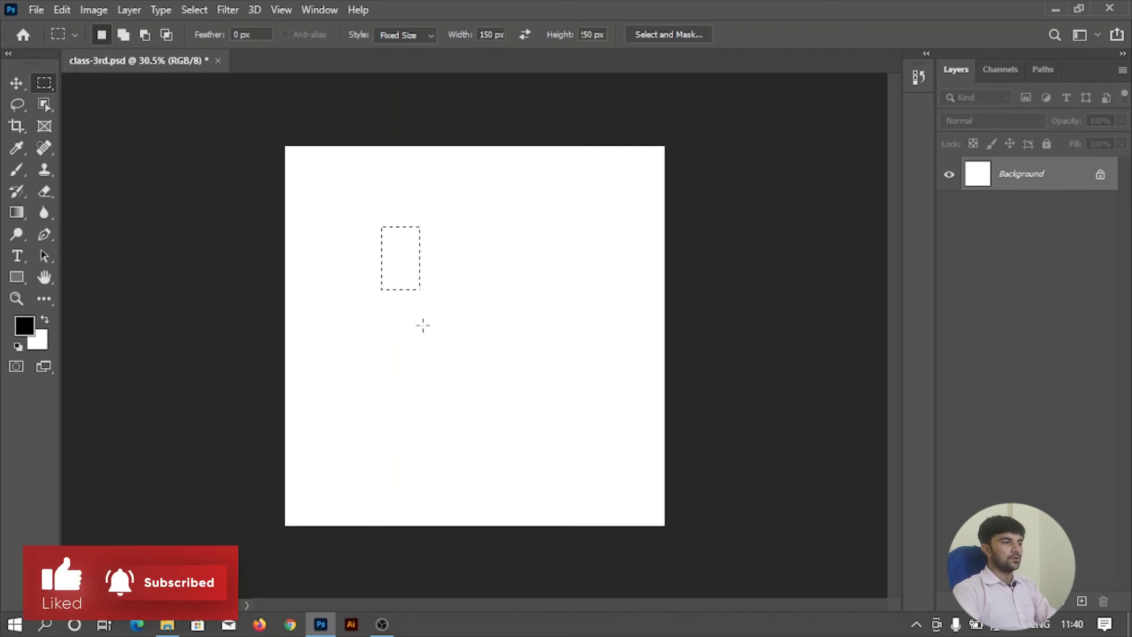
click(371, 167)
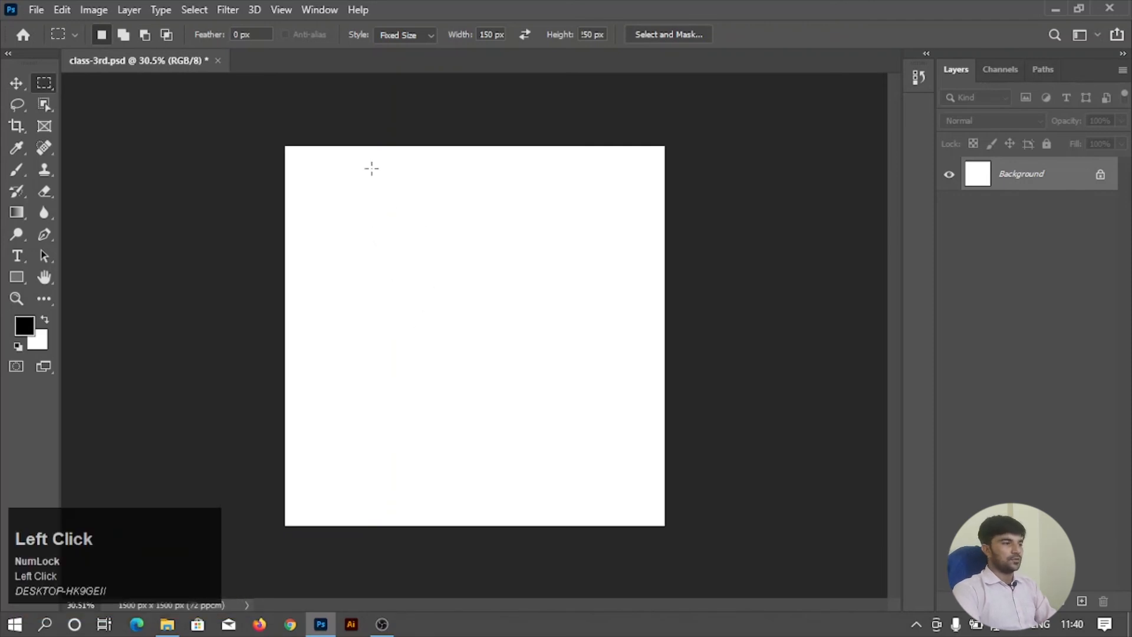
Place the 150 px wide fixed-size selection at several different spots across the canvas.
click(496, 265)
click(341, 183)
click(508, 232)
click(326, 293)
click(422, 294)
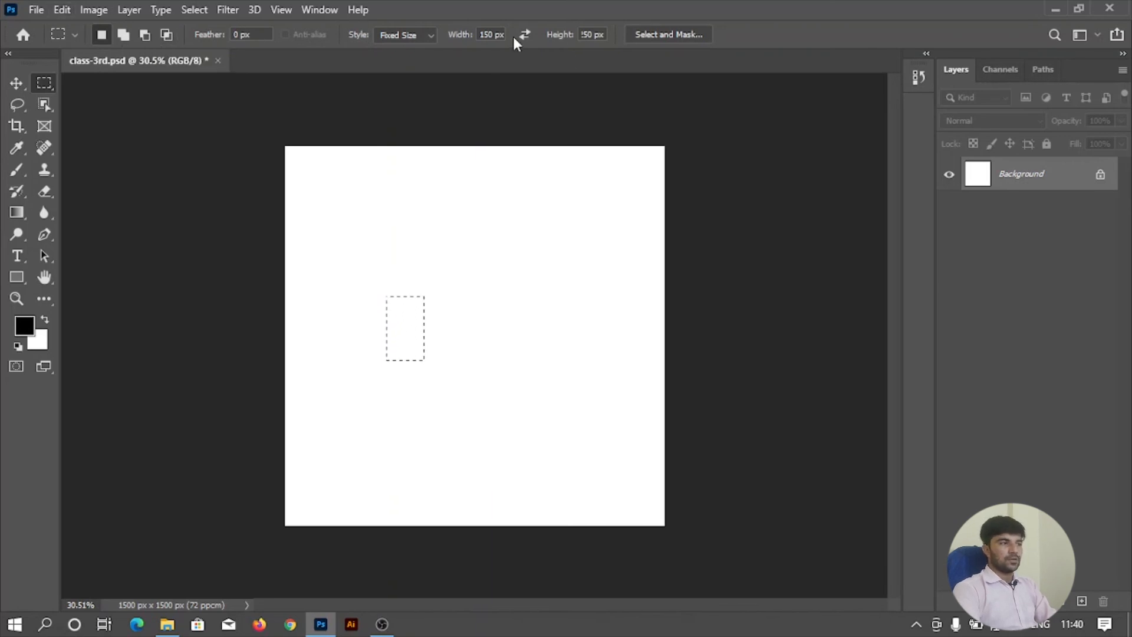
Switch the marquee style back to Fixed Ratio and deselect the remaining selection on the canvas.
click(422, 35)
click(428, 62)
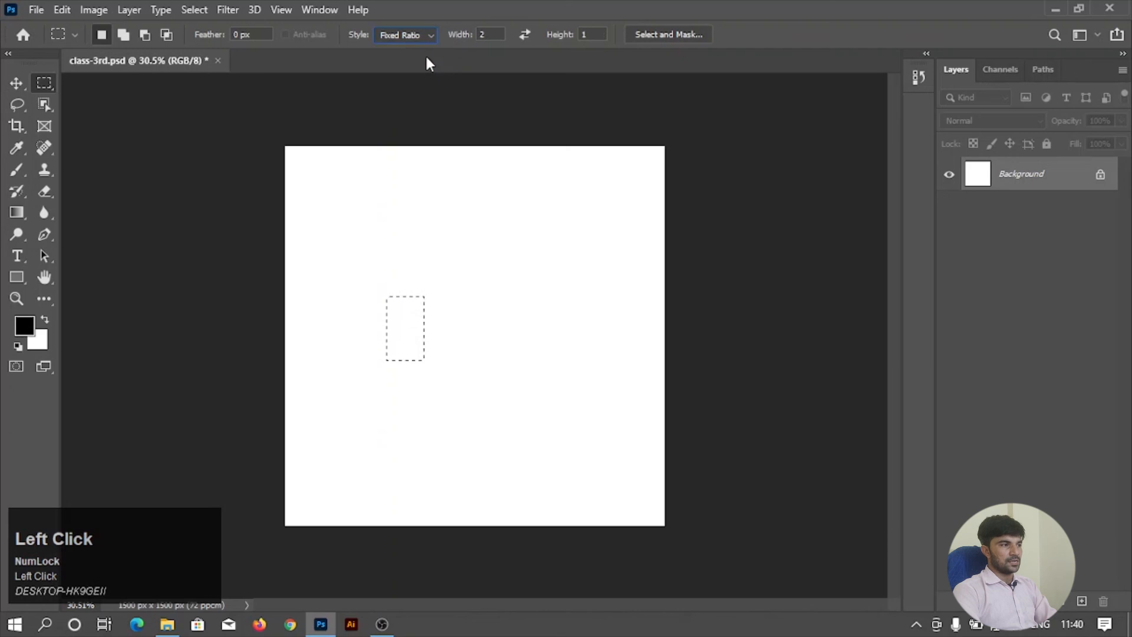
click(406, 34)
click(406, 34)
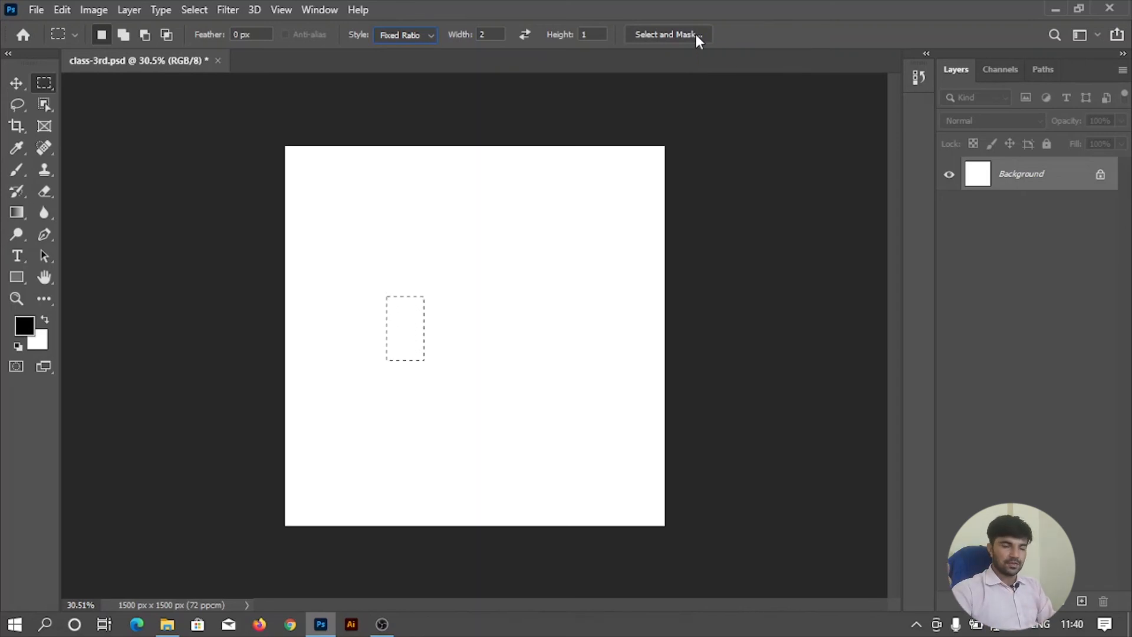
key(ctrl+d)
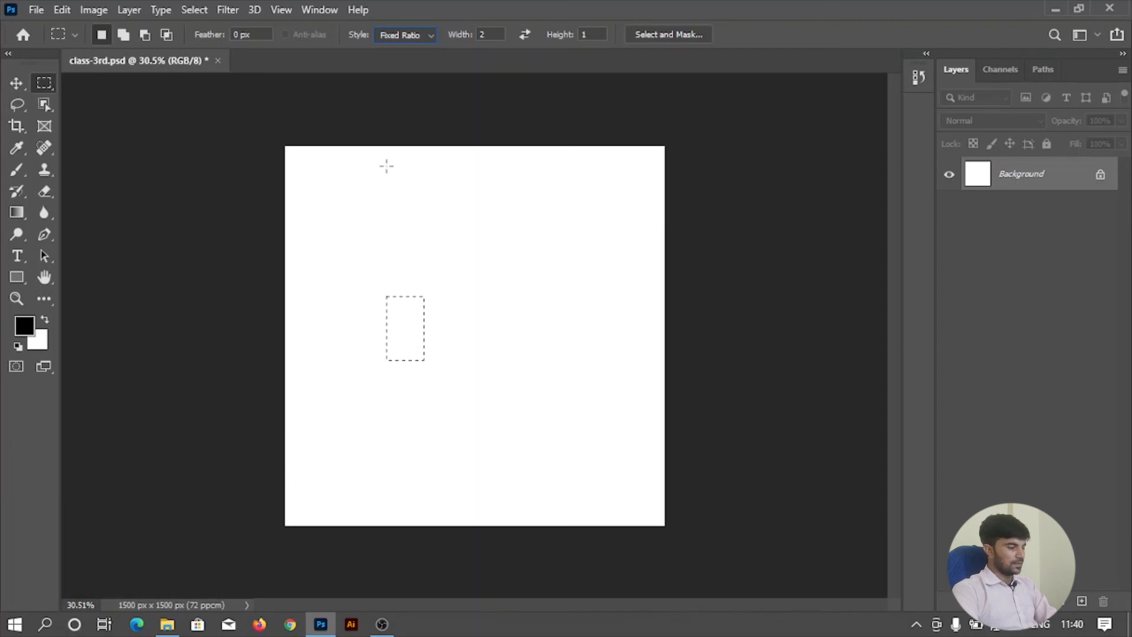
key(ctrl)
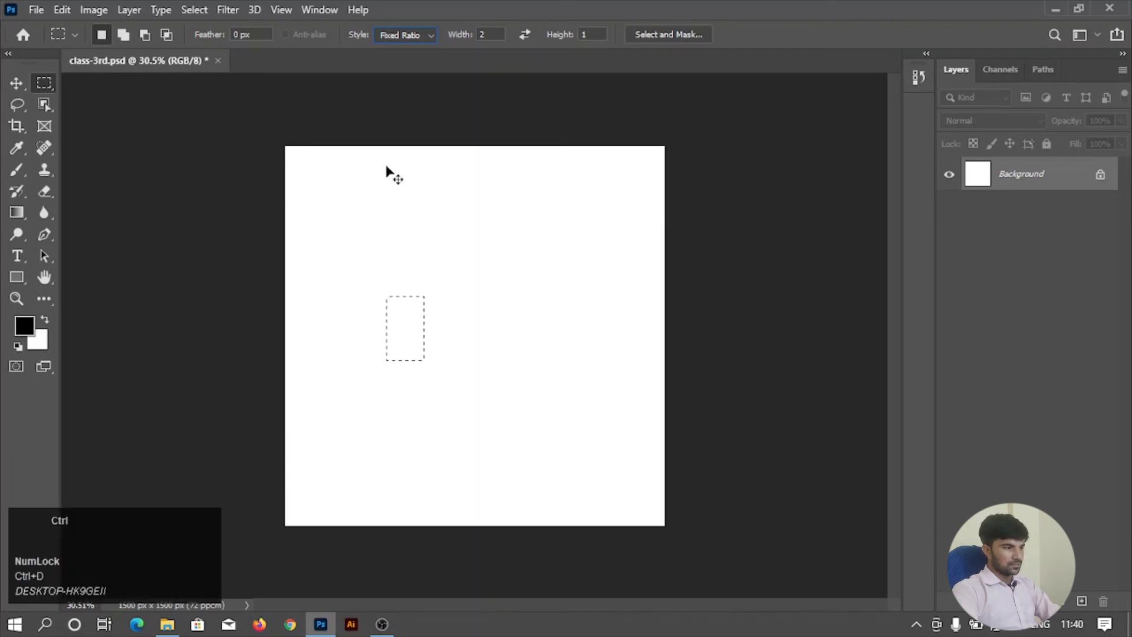
key(d)
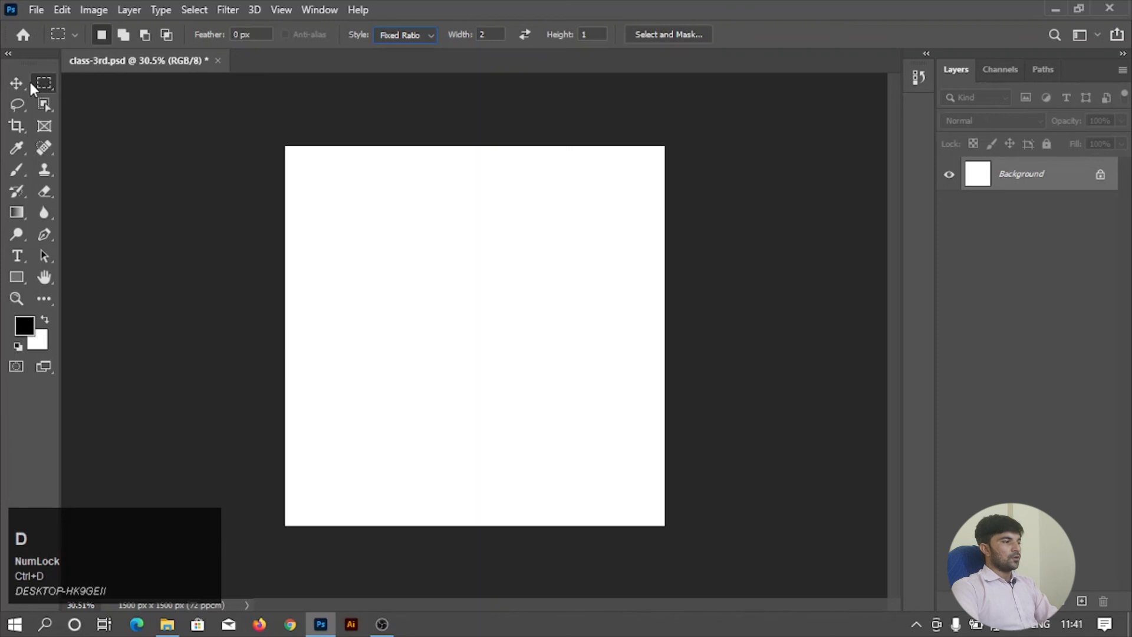
On a new layer, make a circular selection with the Elliptical Marquee Tool and Anti-alias on, fill it with black, and deselect.
right_click(42, 84)
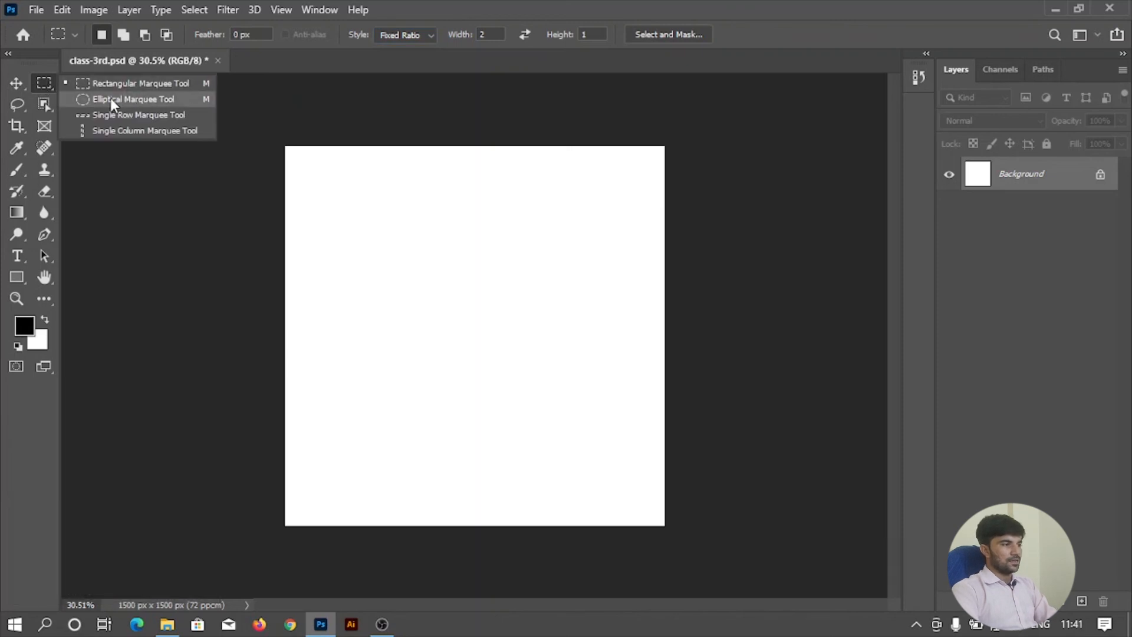
right_click(45, 83)
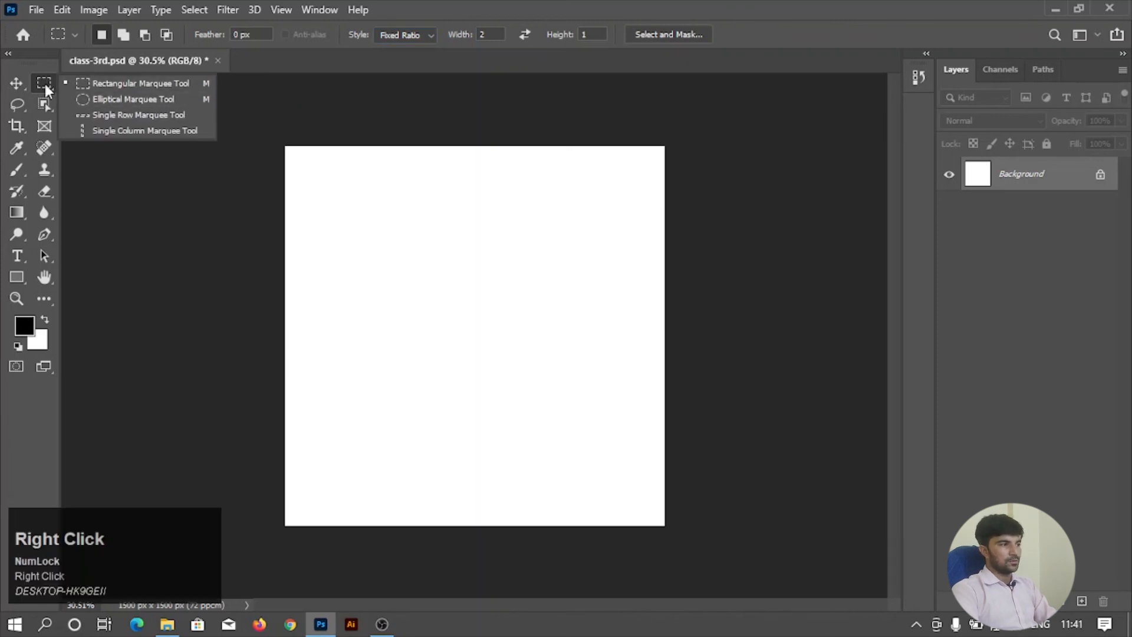
click(126, 100)
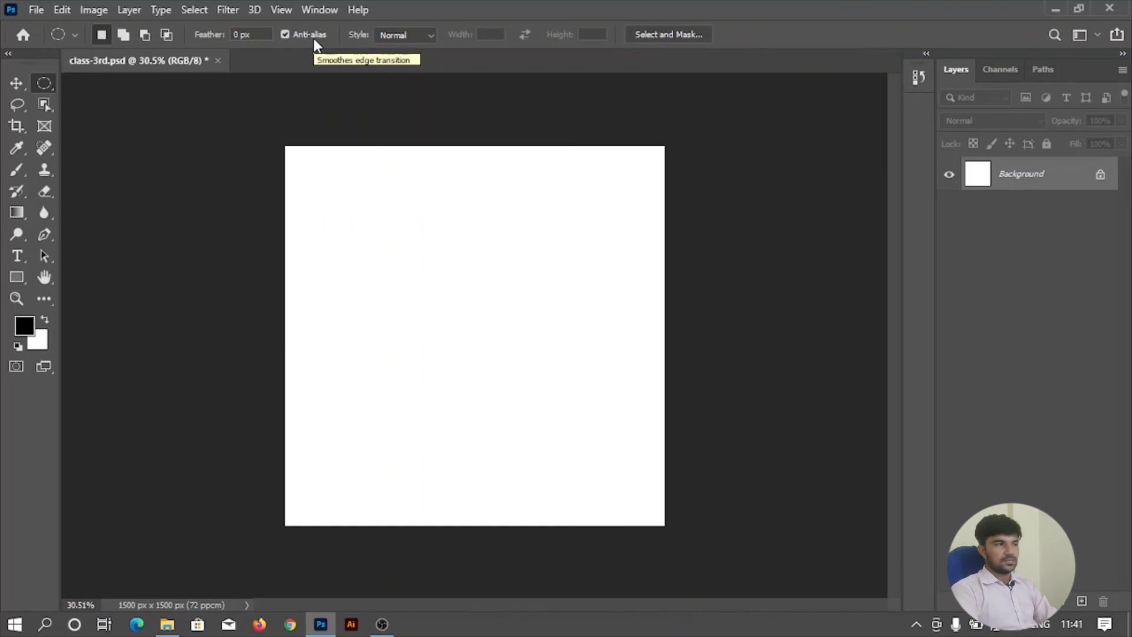
scroll(382, 253, up, 1)
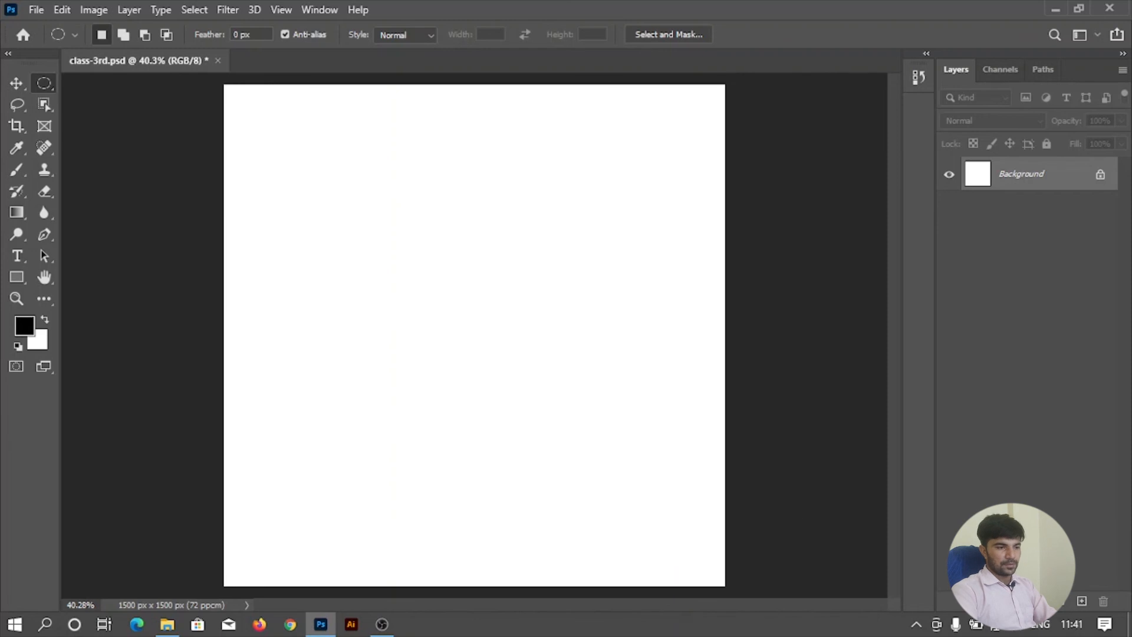
click(1082, 600)
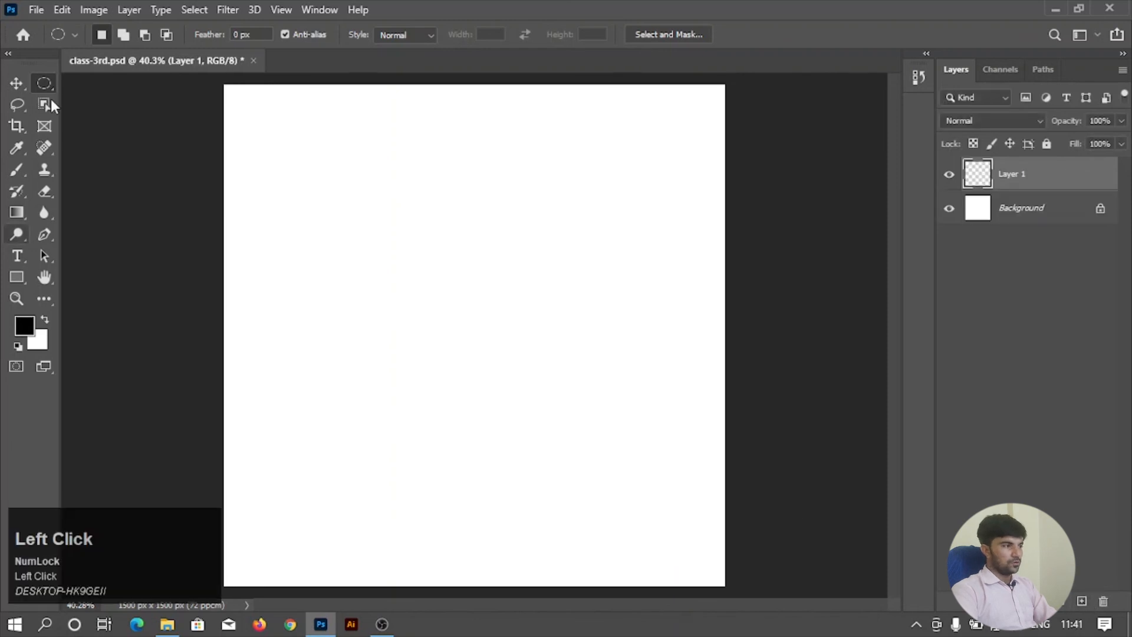
drag(260, 192, 457, 422)
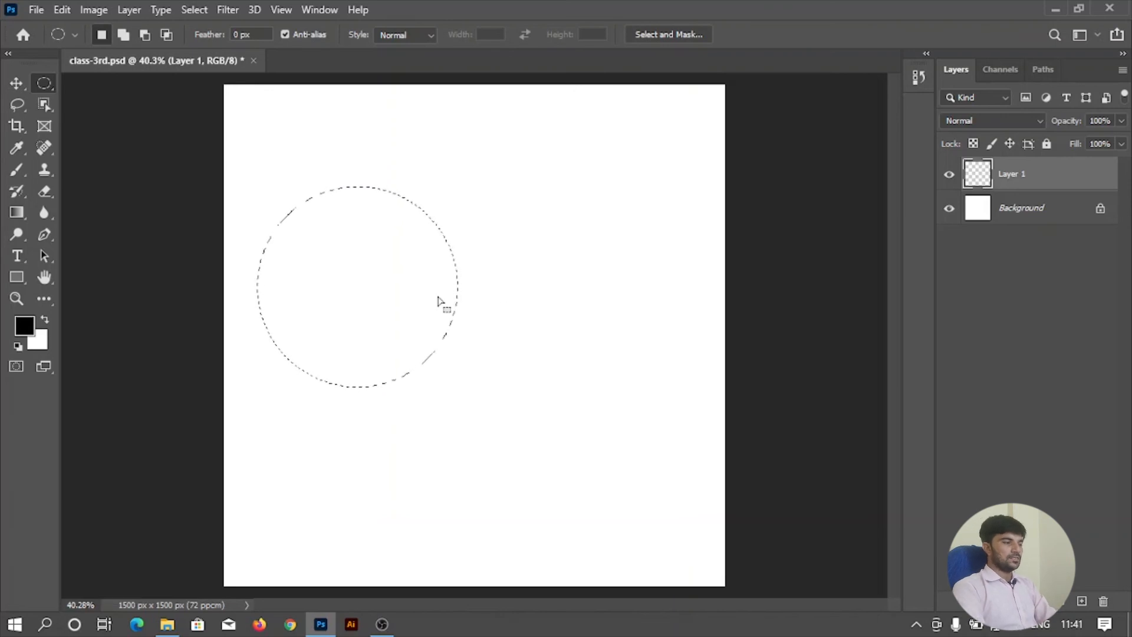
key(alt)
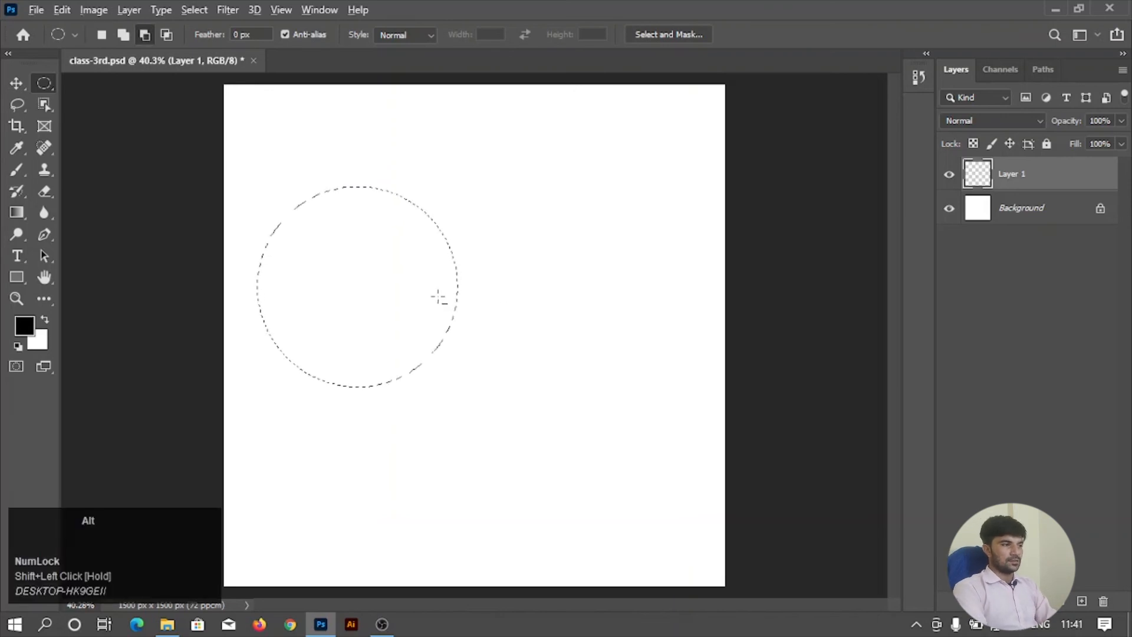
key(alt+BackSpace)
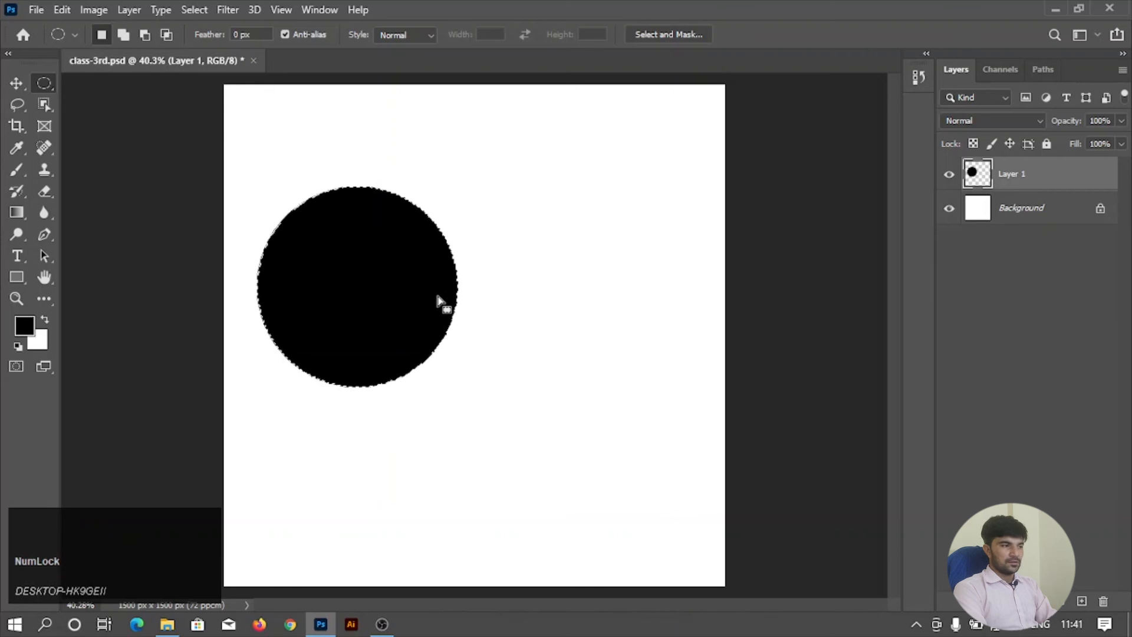
key(ctrl+d)
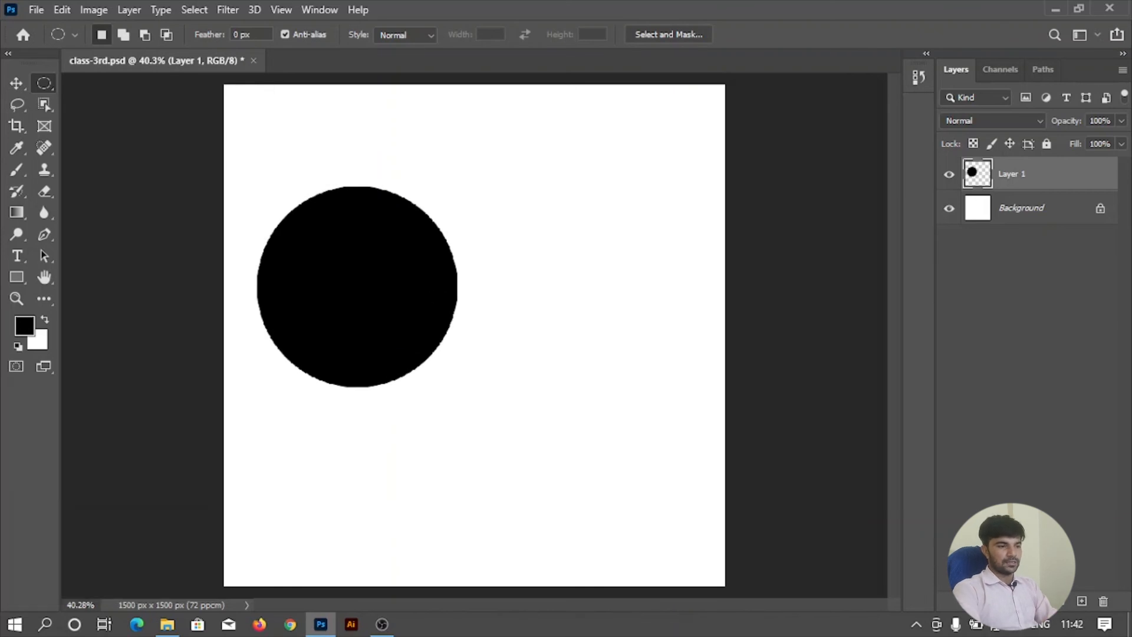
On another new layer, turn Anti-alias off, fill a second circular selection beside the first circle with black, and deselect.
click(1082, 603)
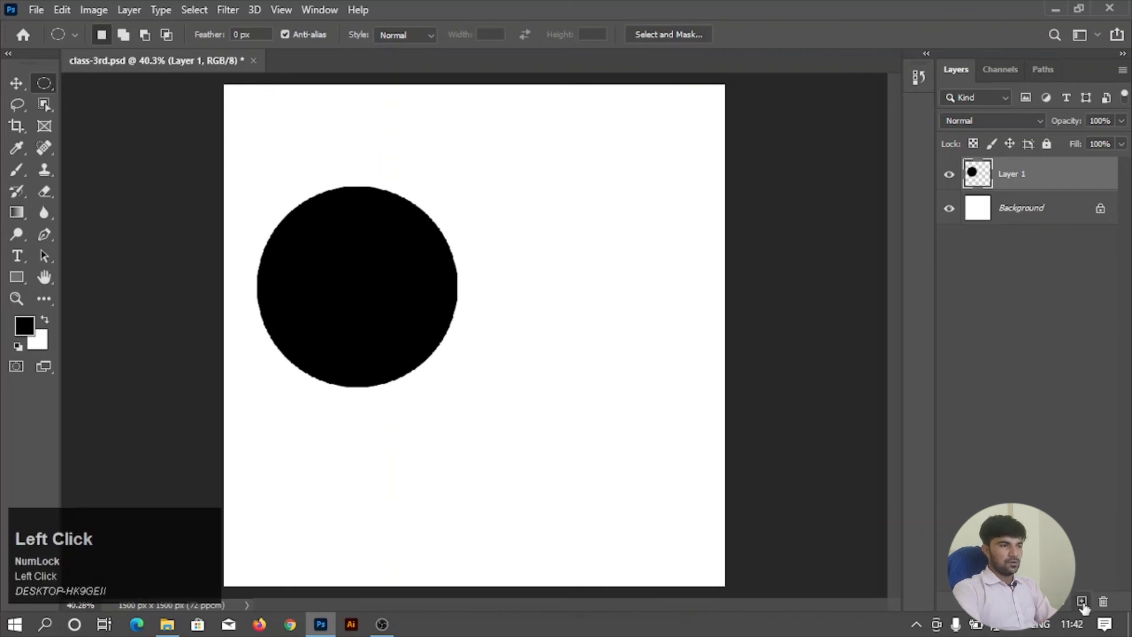
click(297, 31)
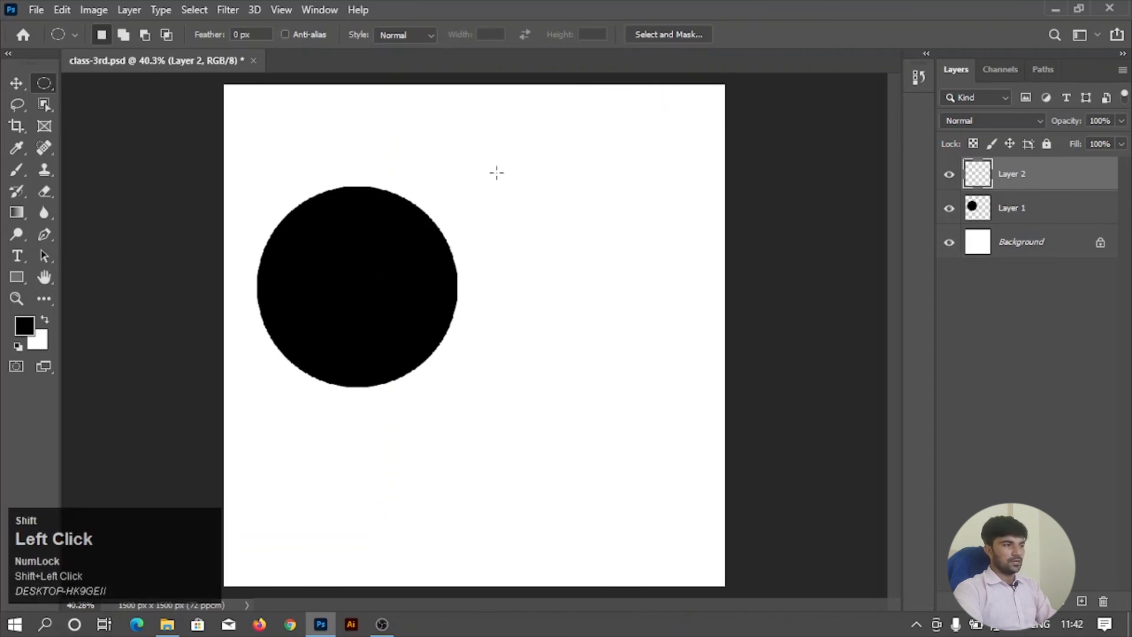
drag(495, 172, 687, 422)
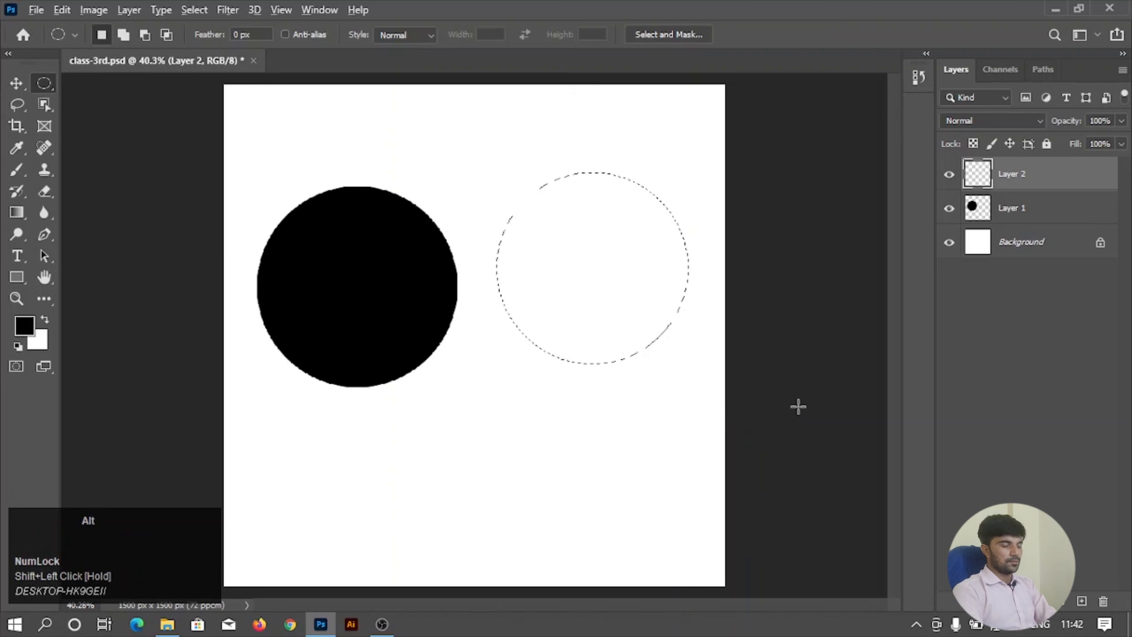
key(alt+BackSpace)
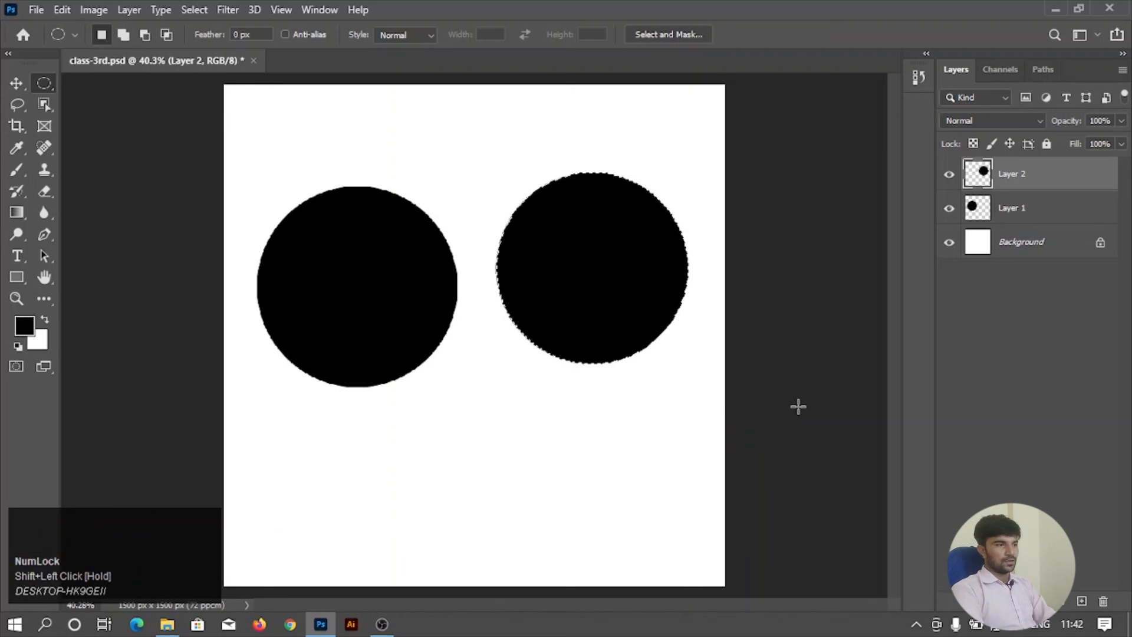
right_click(576, 238)
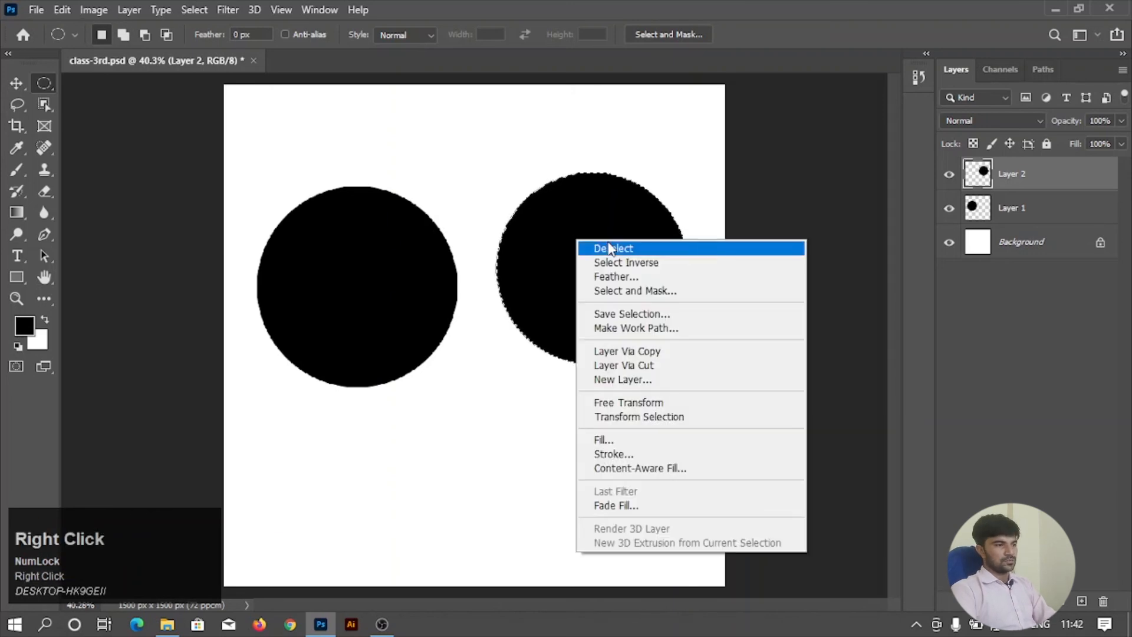
click(607, 247)
Examine the facing edges of the two black circles up close to compare Anti-alias on and off.
alt+scroll(550, 262, up, 8)
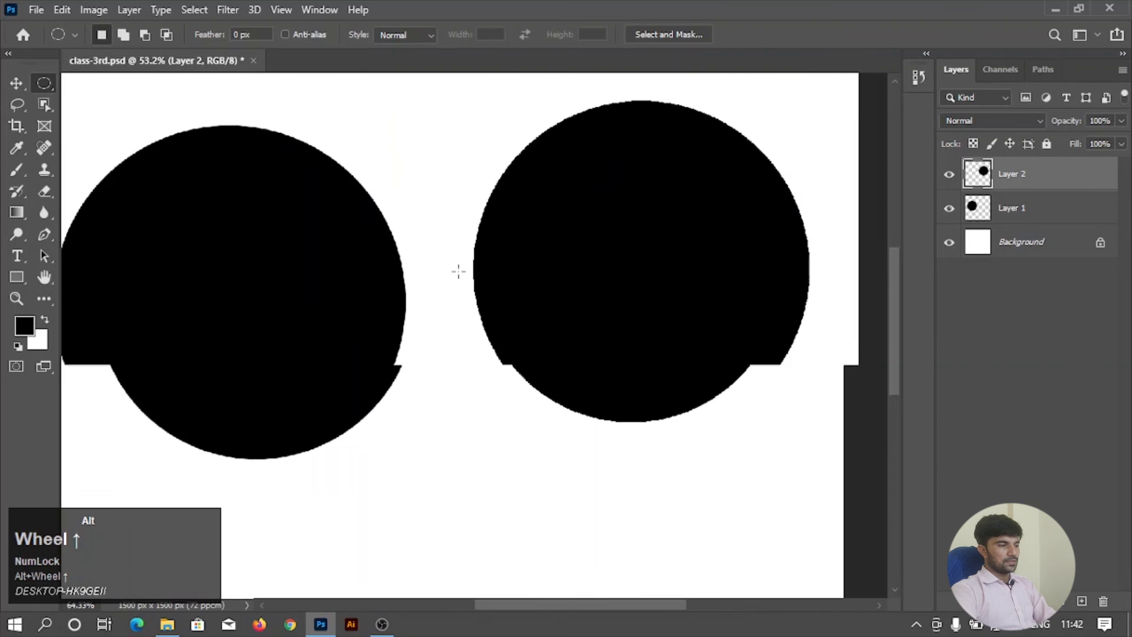
alt+scroll(436, 273, up, 4)
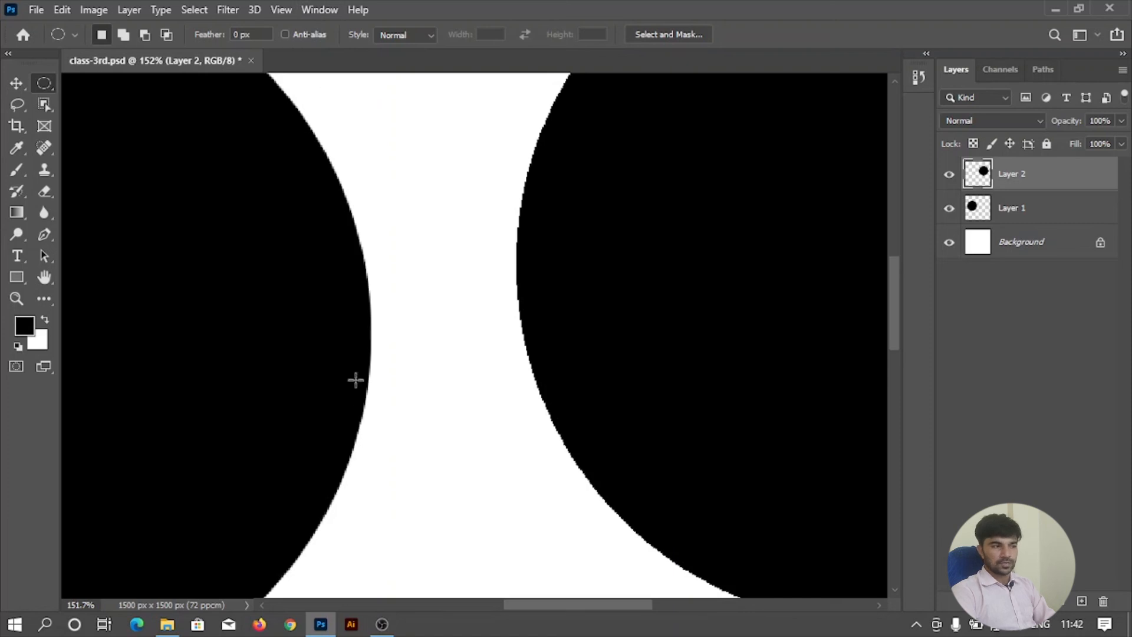
scroll(519, 178, up, 2)
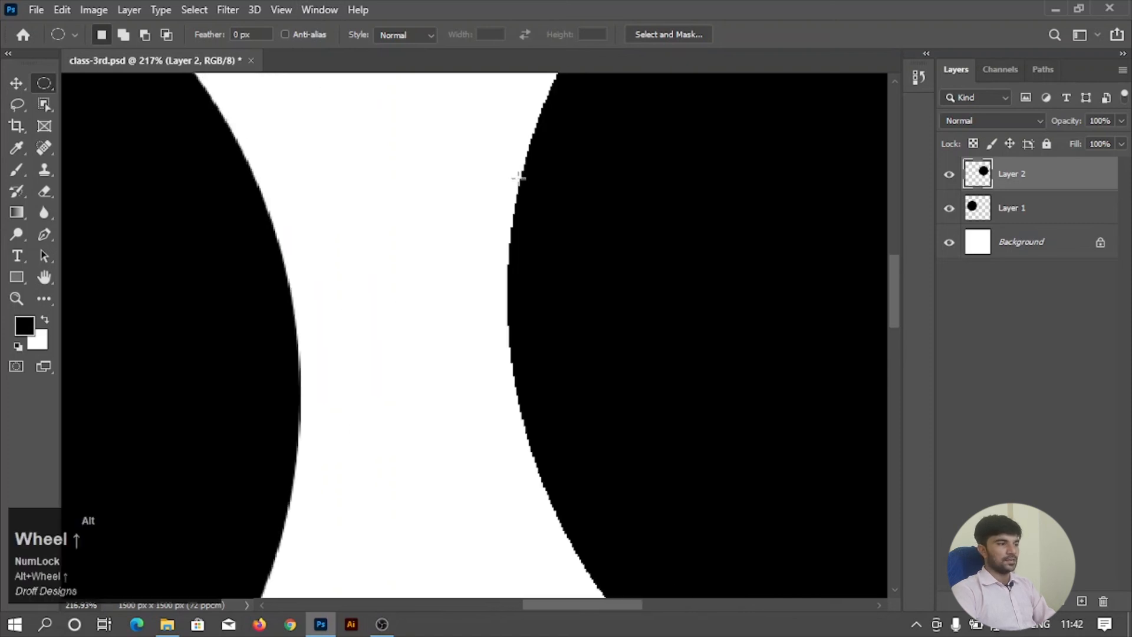
drag(565, 289, 536, 124)
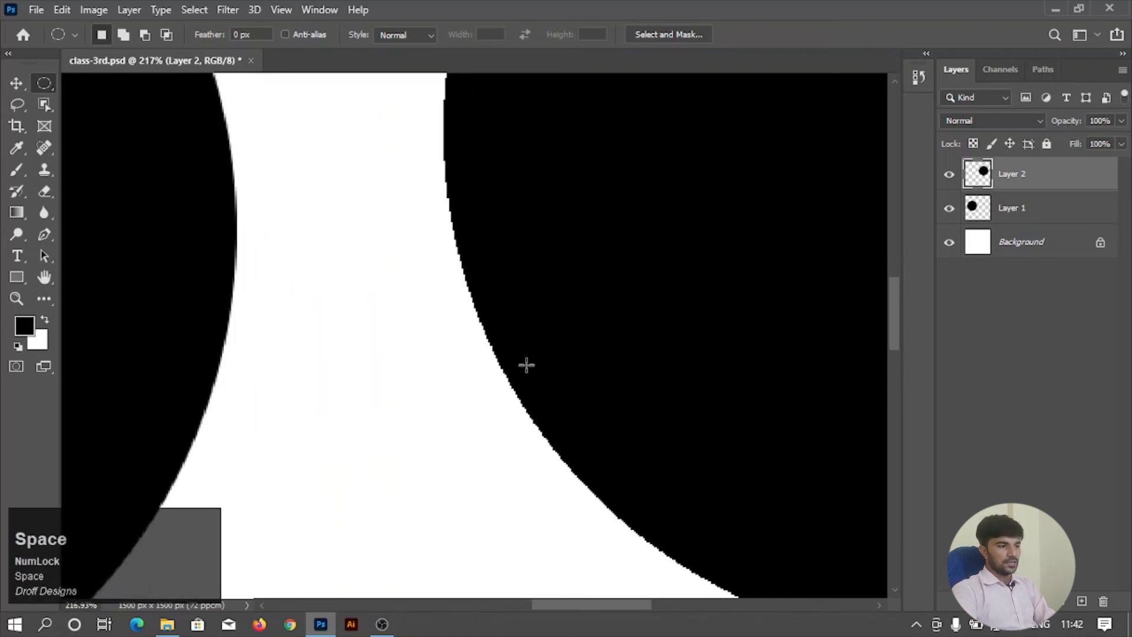
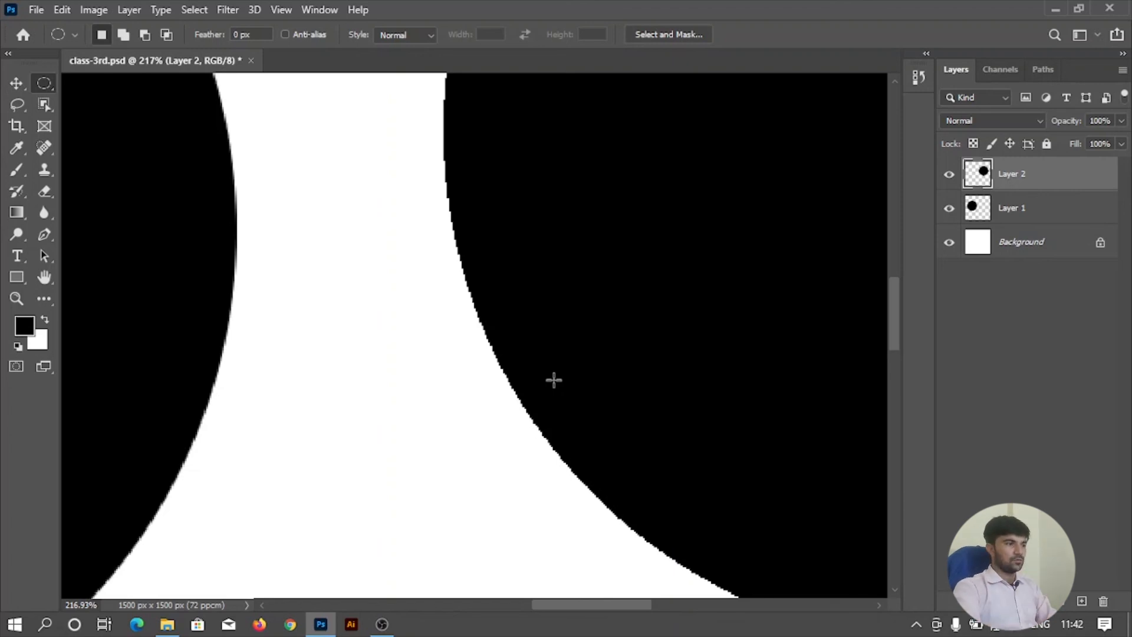
Turn the marquee's Anti-alias option back on and compare the edges of the two black circles.
scroll(556, 377, up, 2)
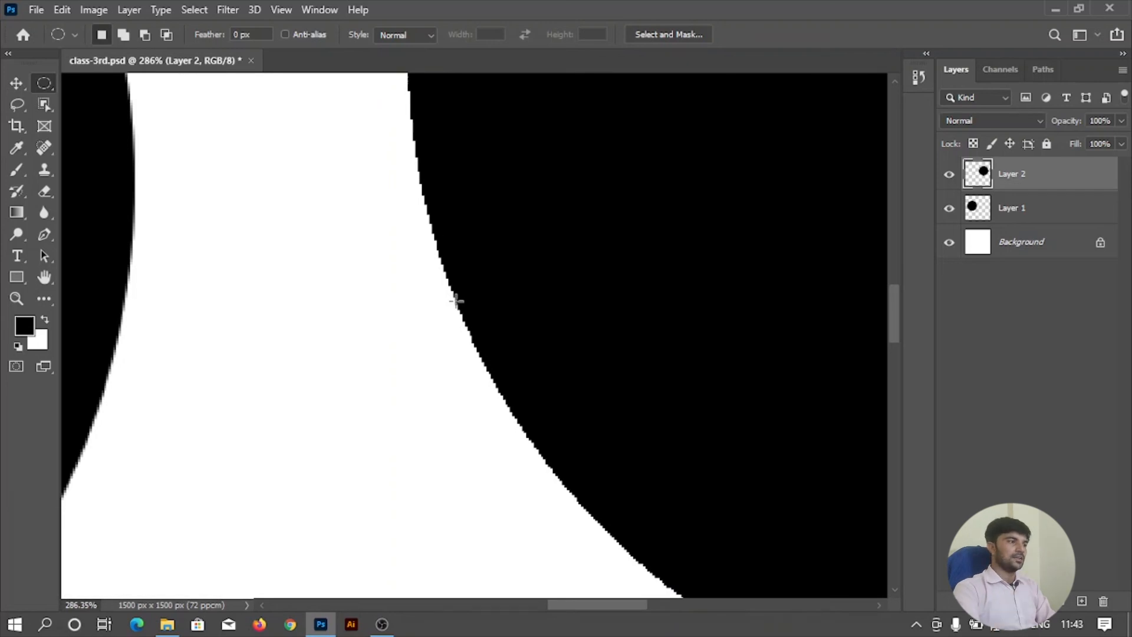
click(286, 34)
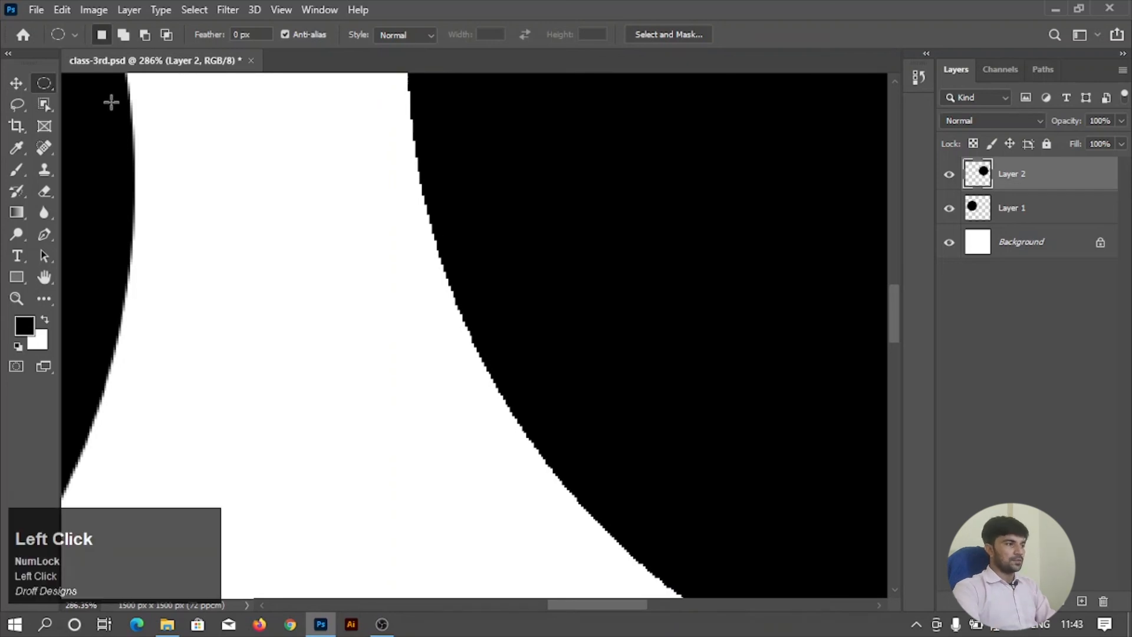
scroll(162, 273, down, 4)
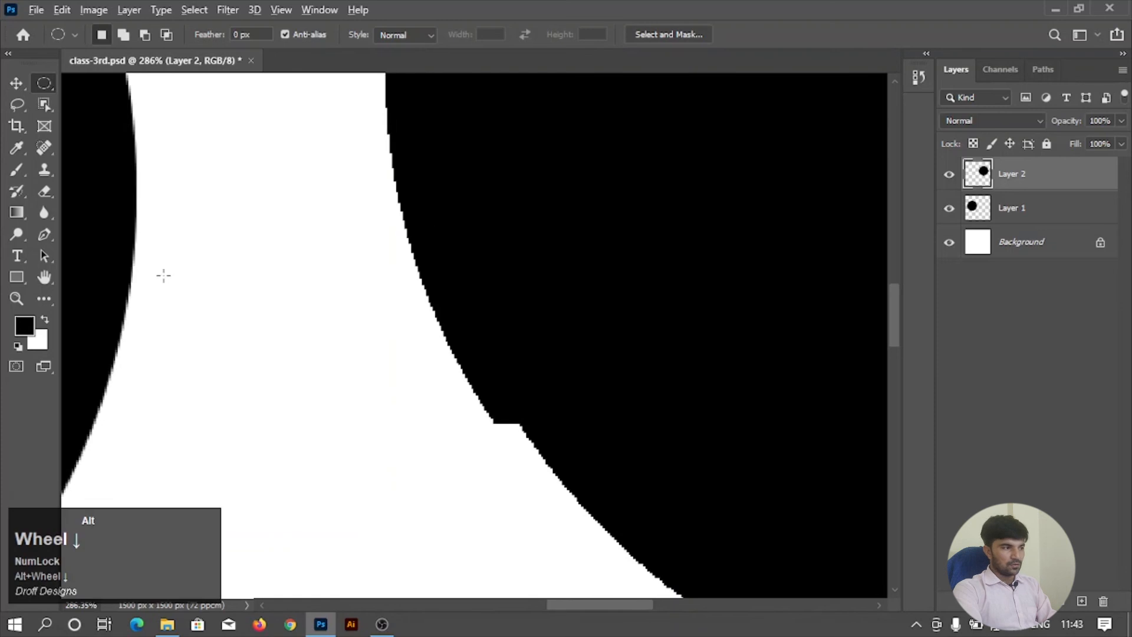
scroll(298, 259, down, 4)
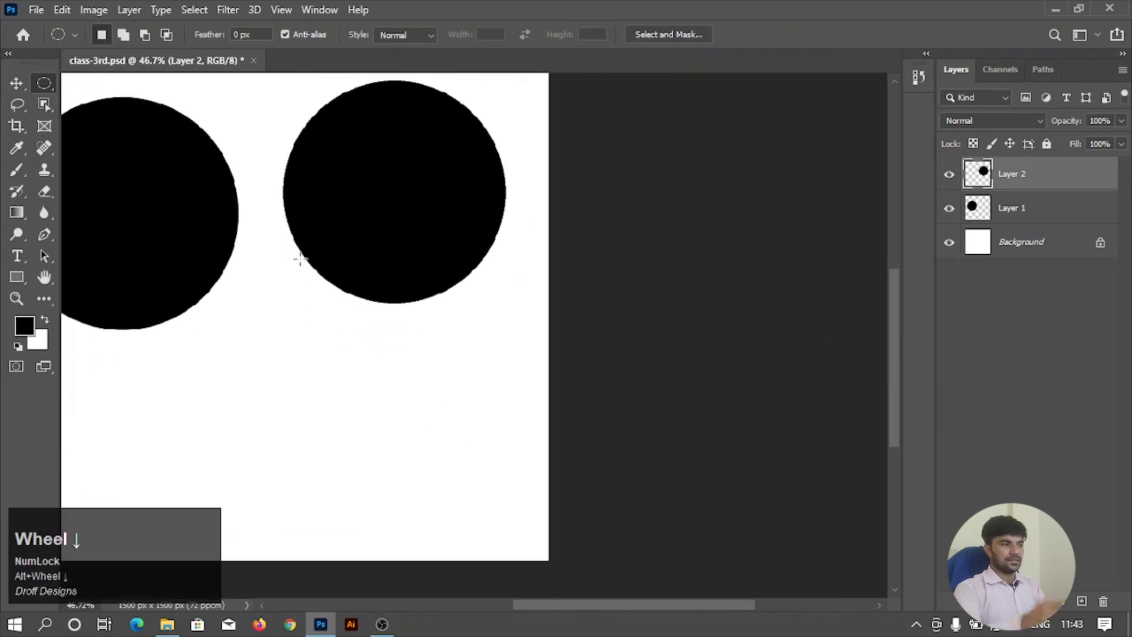
scroll(299, 260, down, 2)
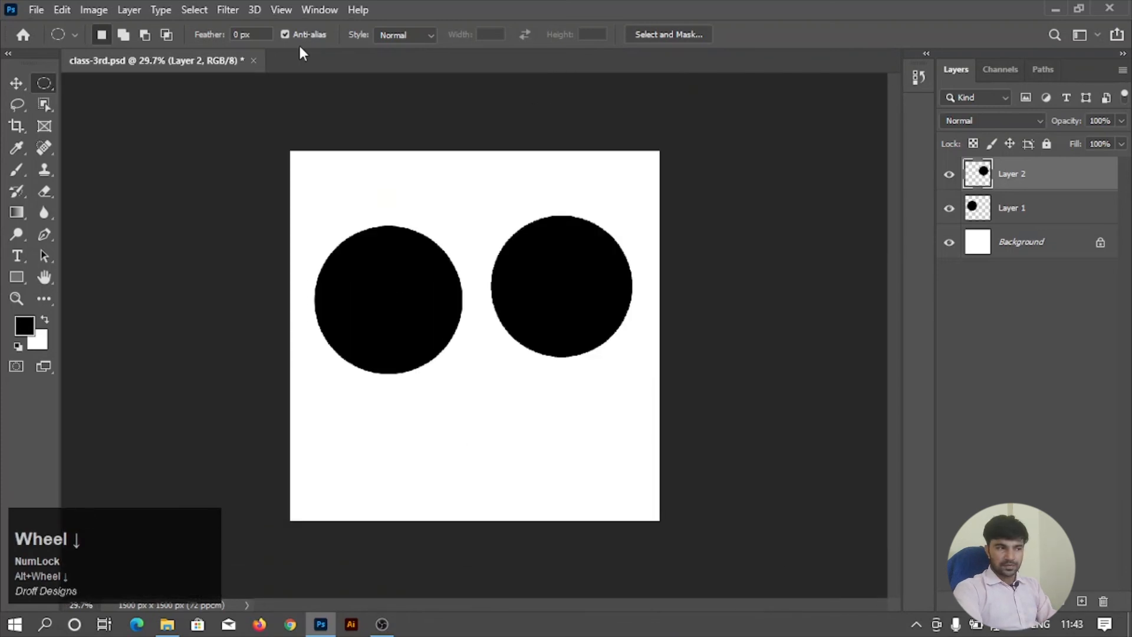
scroll(539, 283, up, 3)
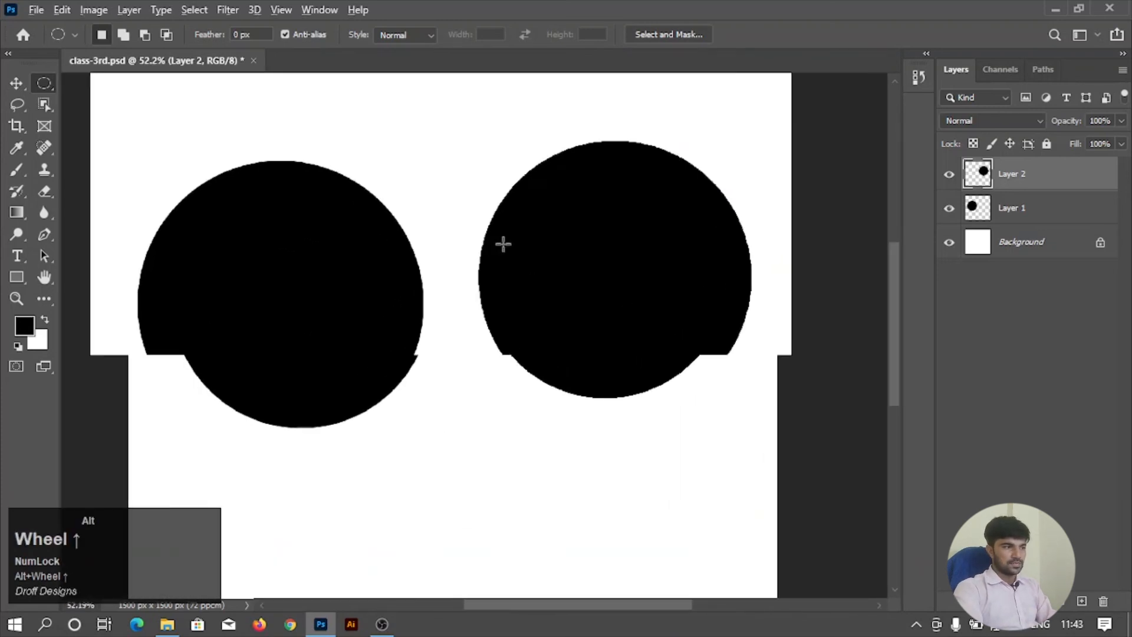
scroll(503, 243, up, 2)
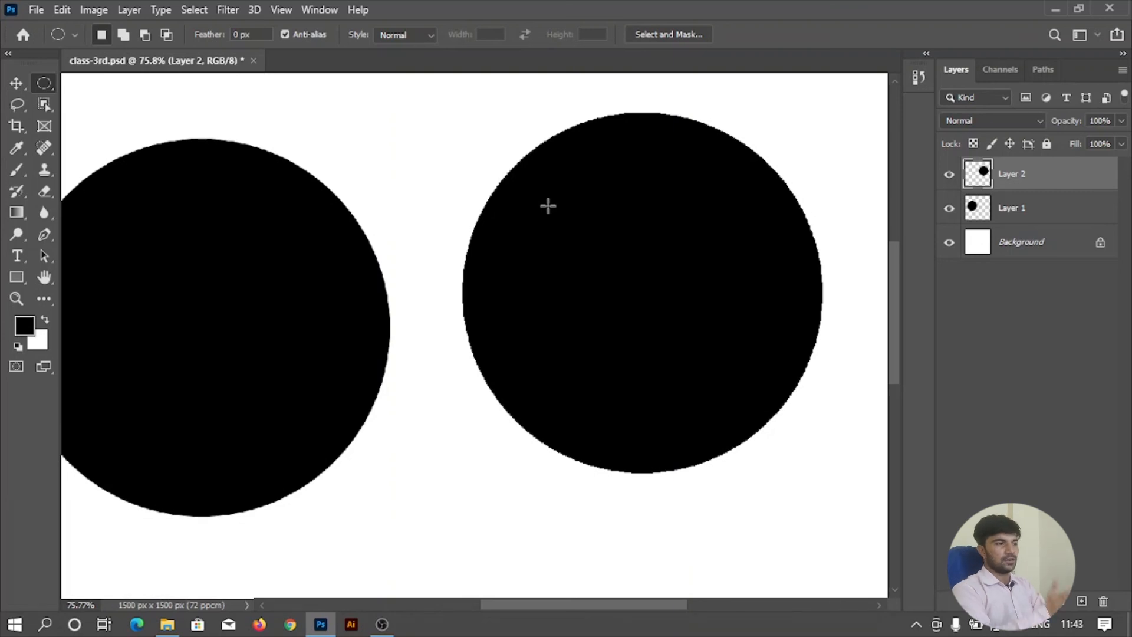
scroll(508, 263, up, 2)
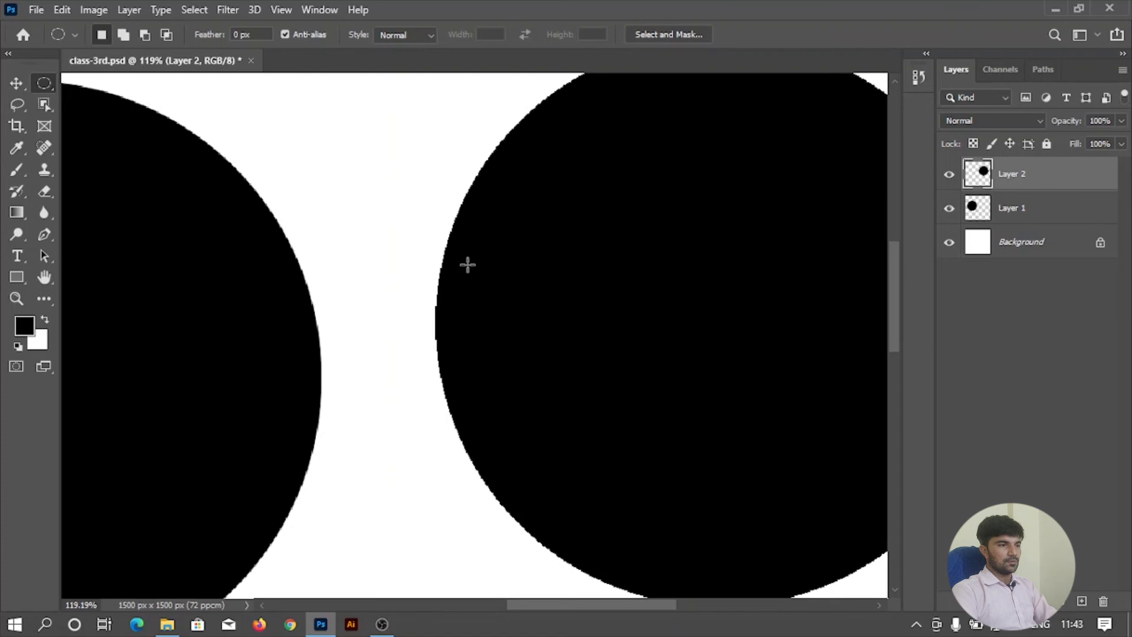
Delete Layer 1 and Layer 2, which hold the two black circles.
scroll(468, 264, down, 5)
shift+click(1056, 213)
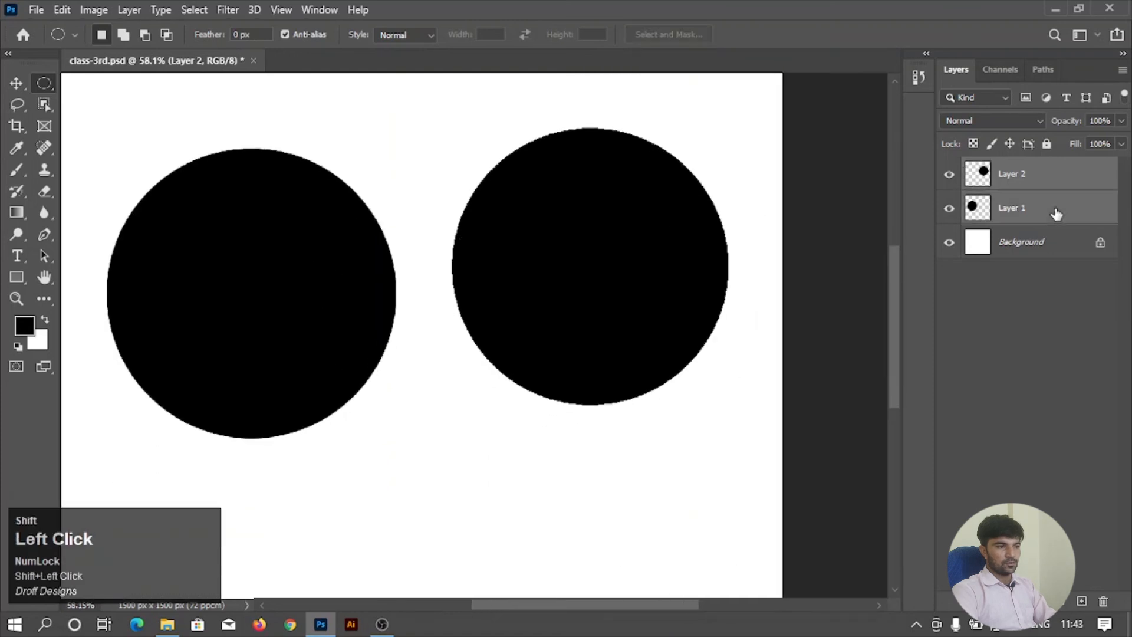
drag(1056, 214, 1104, 601)
scroll(495, 281, down, 1)
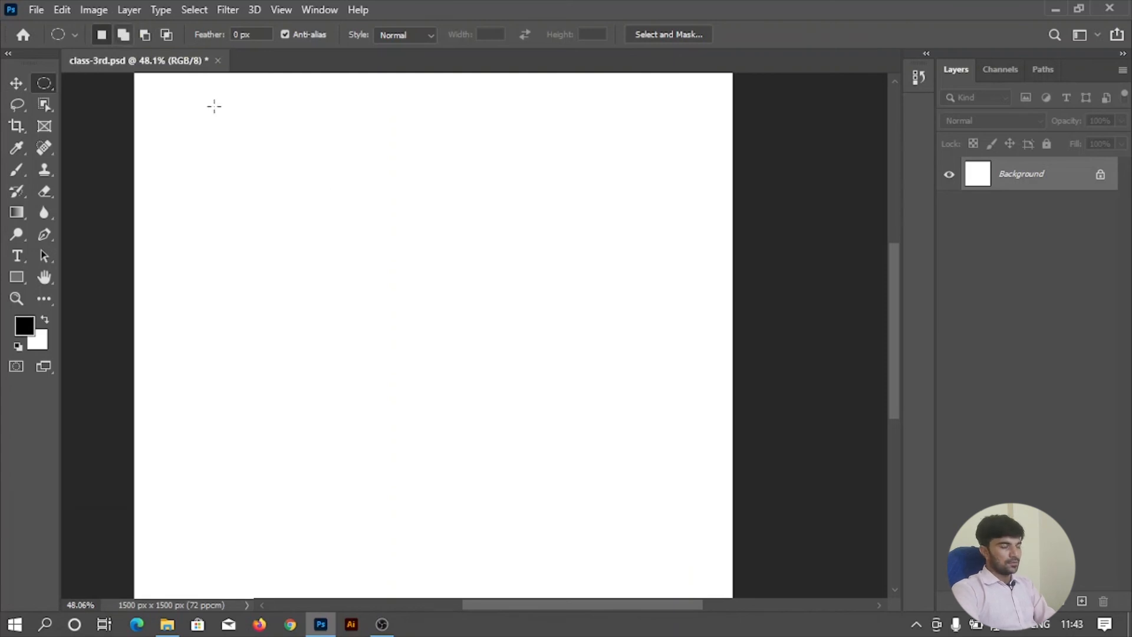
drag(289, 171, 570, 451)
key(shift)
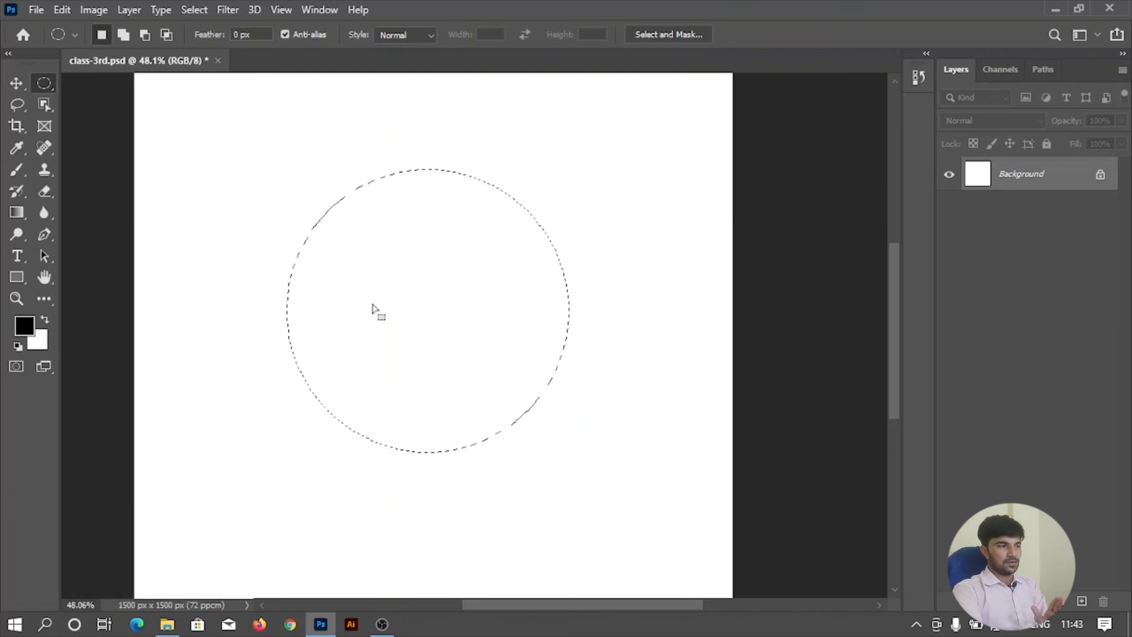
scroll(401, 280, down, 1)
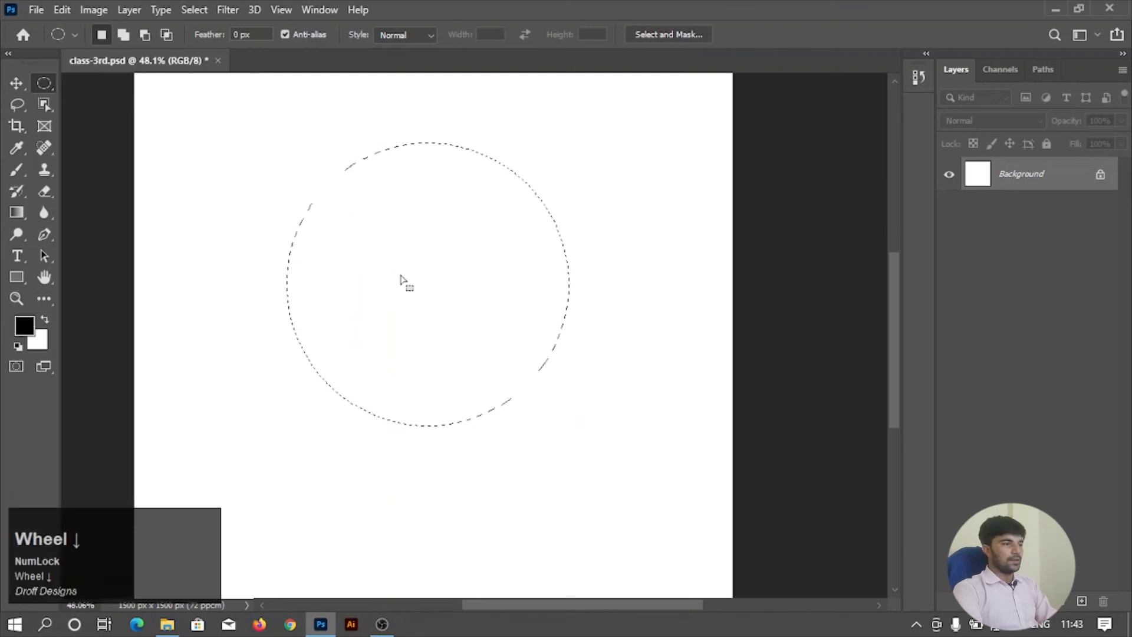
key(alt)
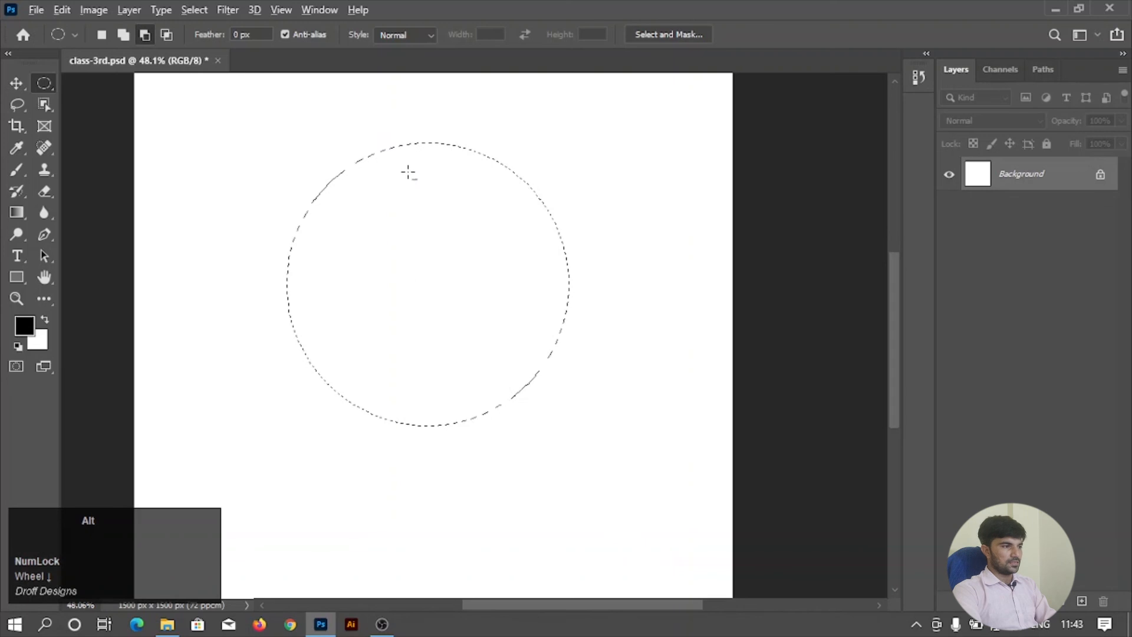
drag(303, 106, 635, 384)
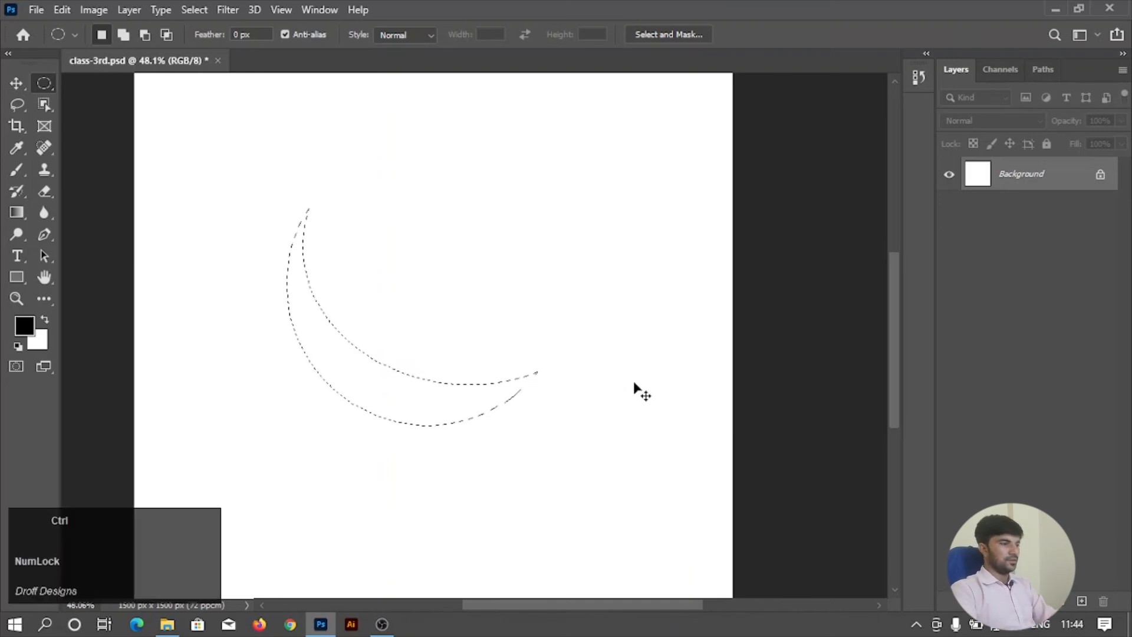
key(ctrl+z)
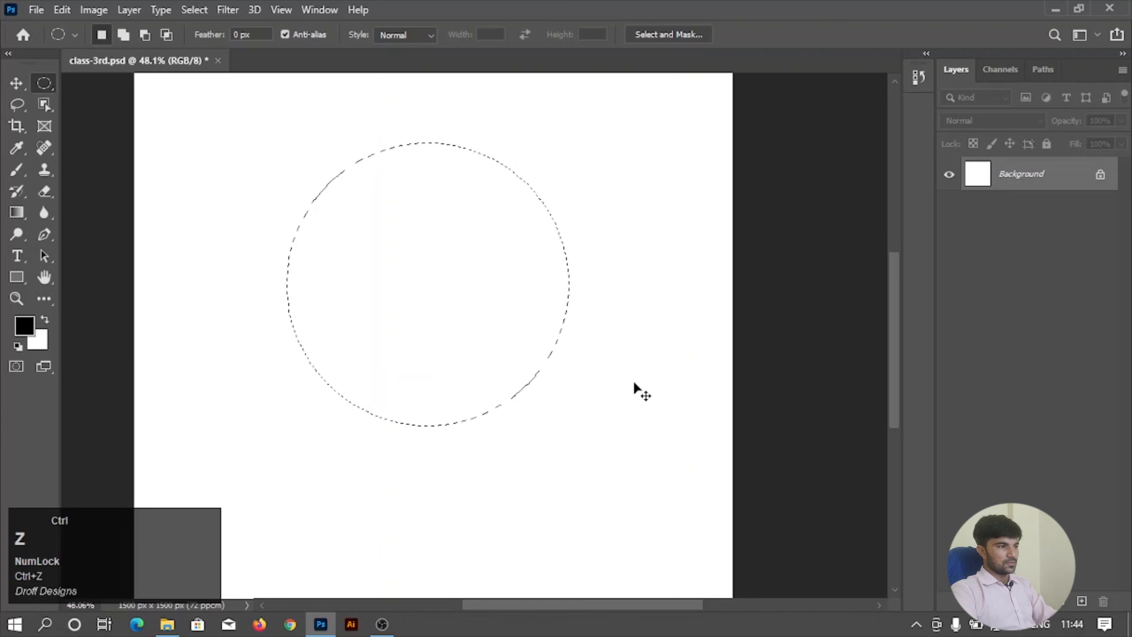
click(635, 382)
Make a circular selection and subtract a larger, offset ellipse from its upper-right part to leave a crescent selection.
drag(278, 174, 529, 412)
key(alt)
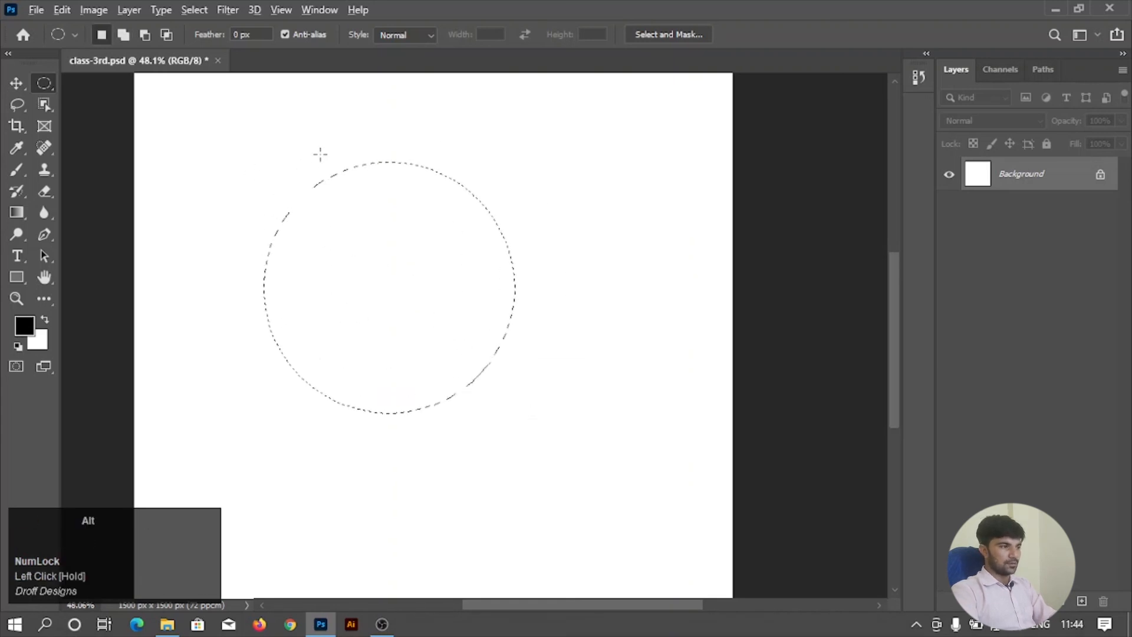
drag(280, 106, 589, 375)
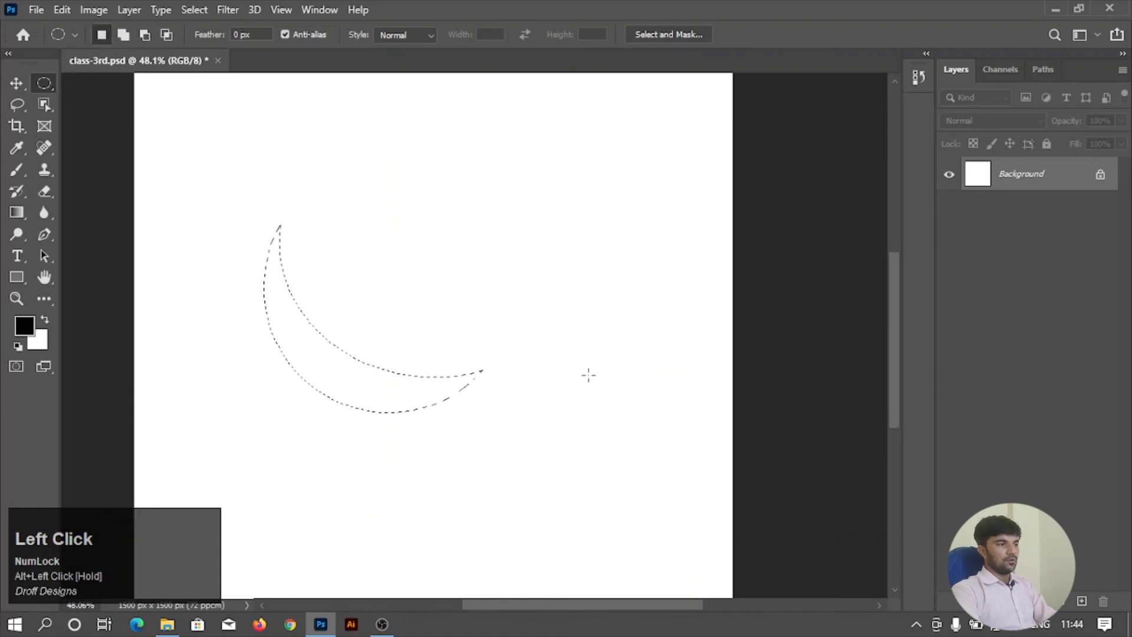
scroll(548, 332, down, 1)
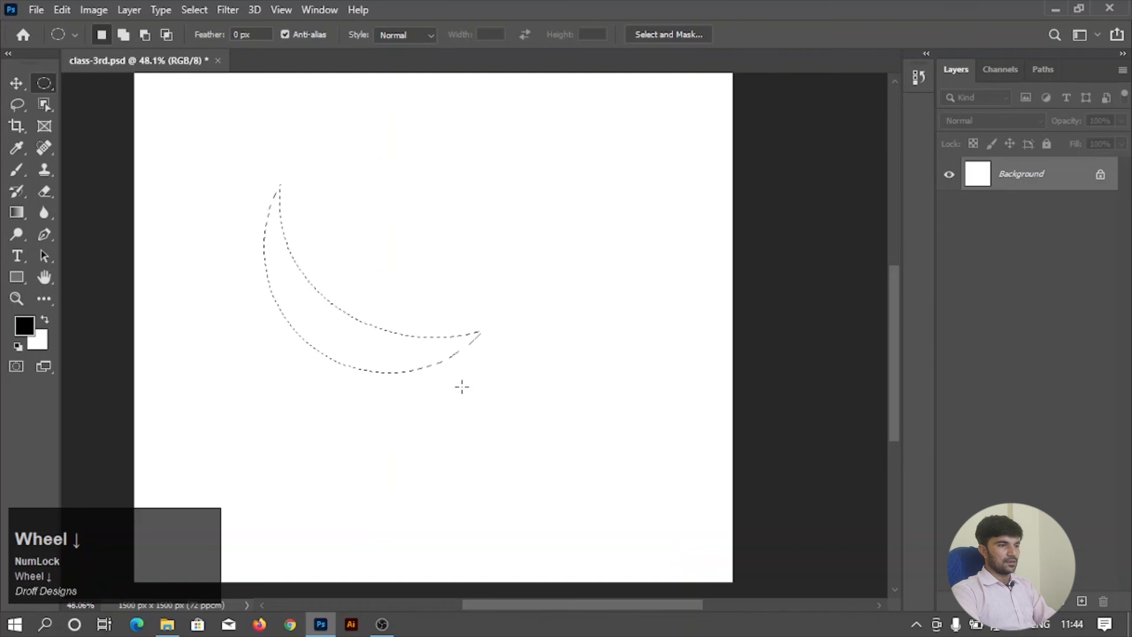
On a new layer, fill the crescent selection with a light gray foreground color and deselect.
click(1082, 601)
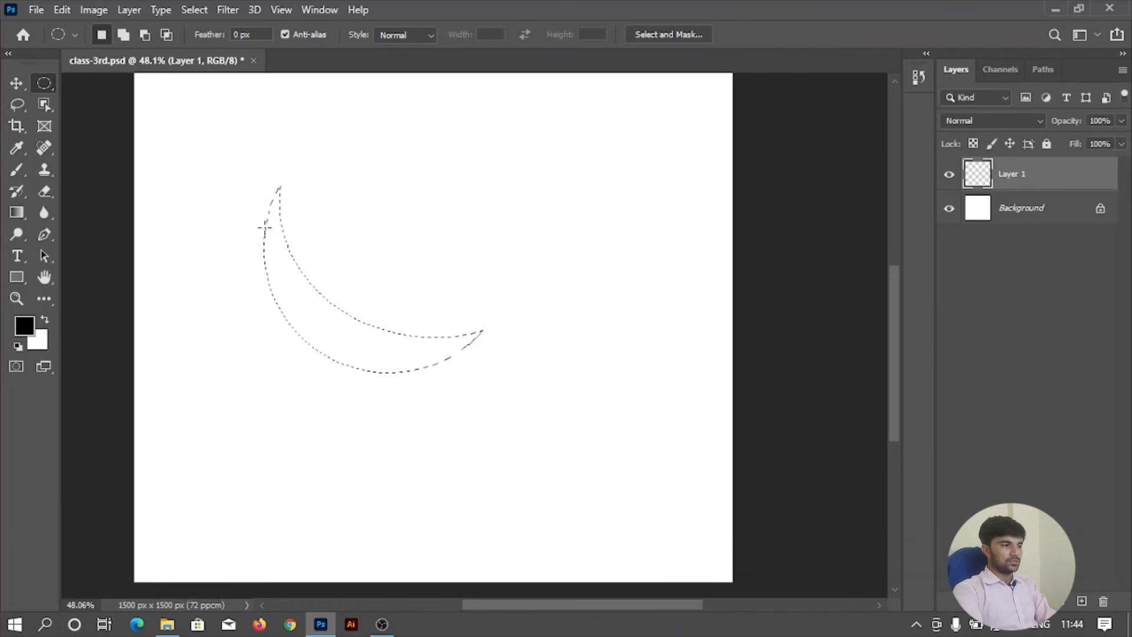
click(24, 325)
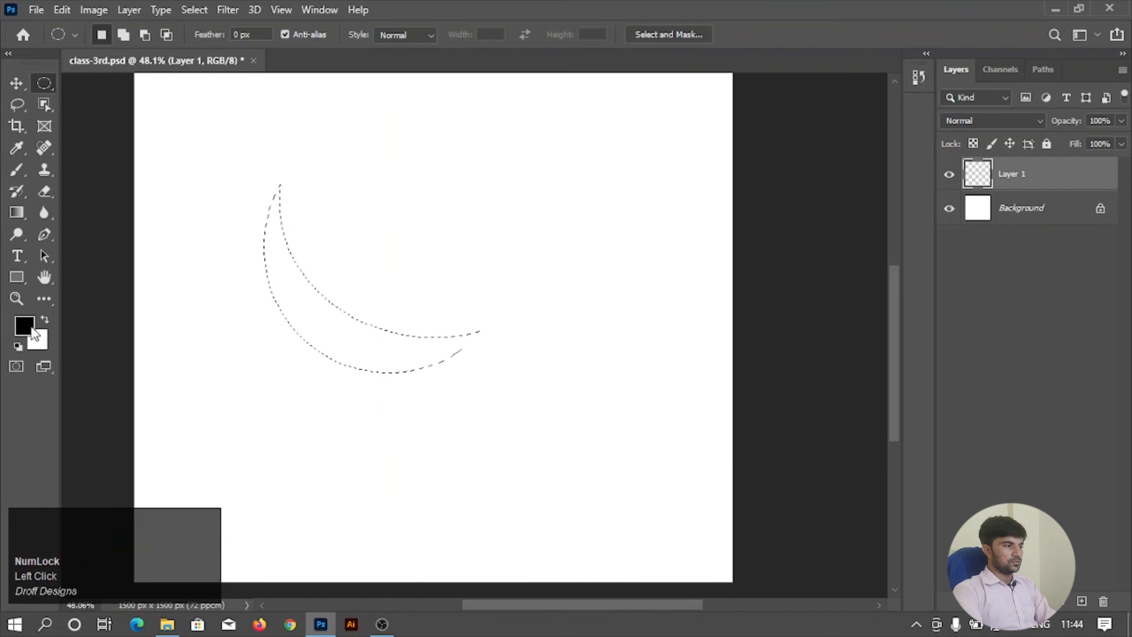
drag(437, 227, 324, 144)
click(716, 112)
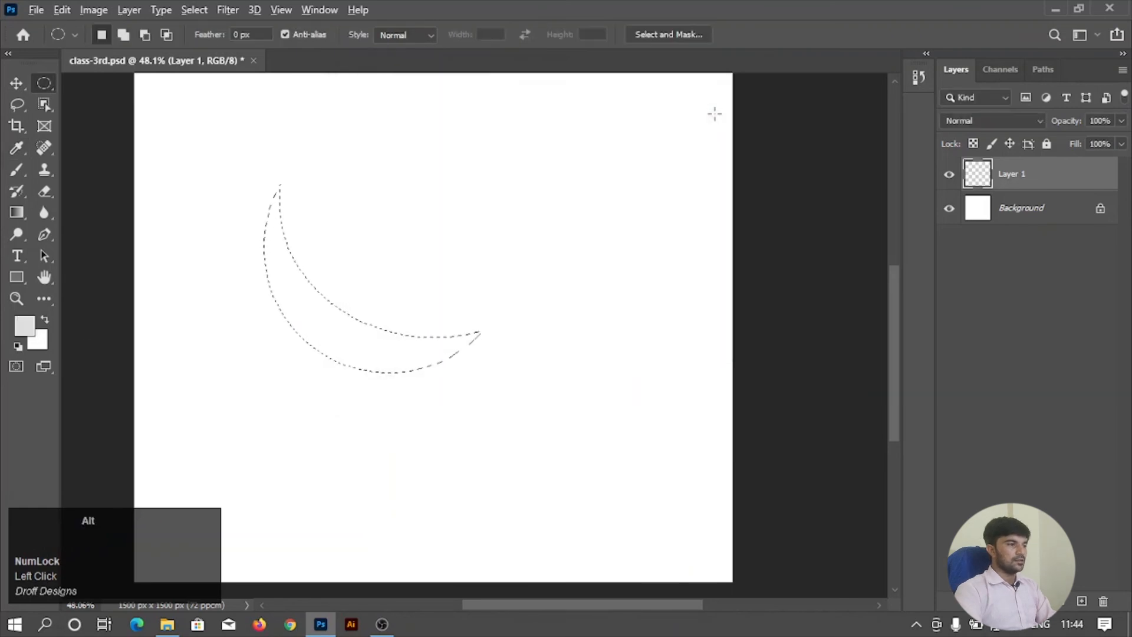
key(alt+BackSpace)
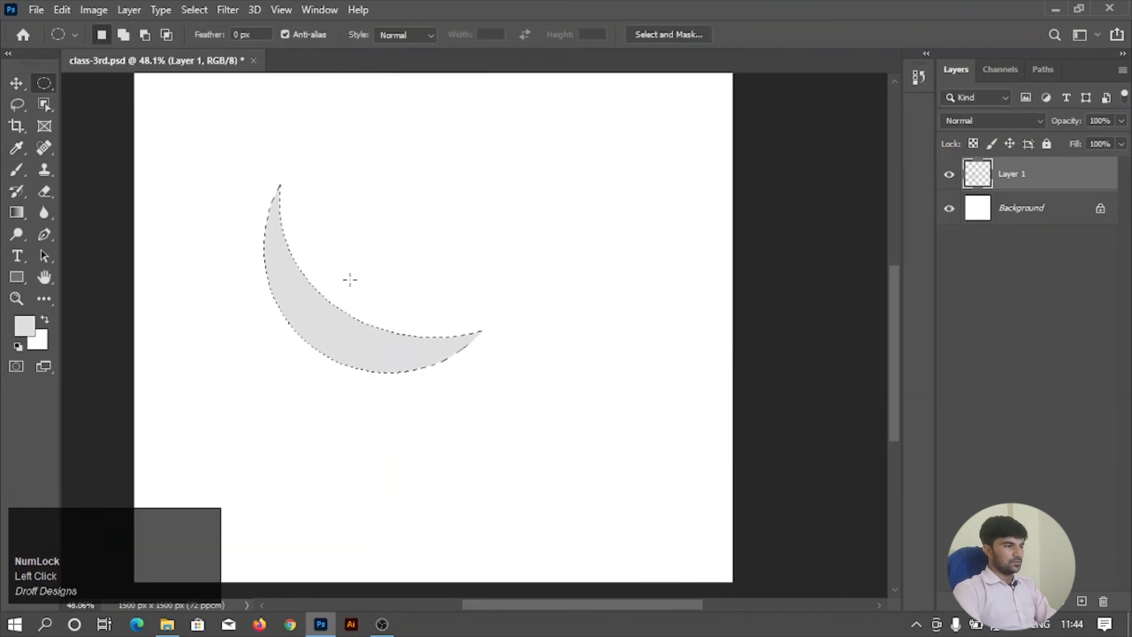
key(ctrl)
key(ctrl+d)
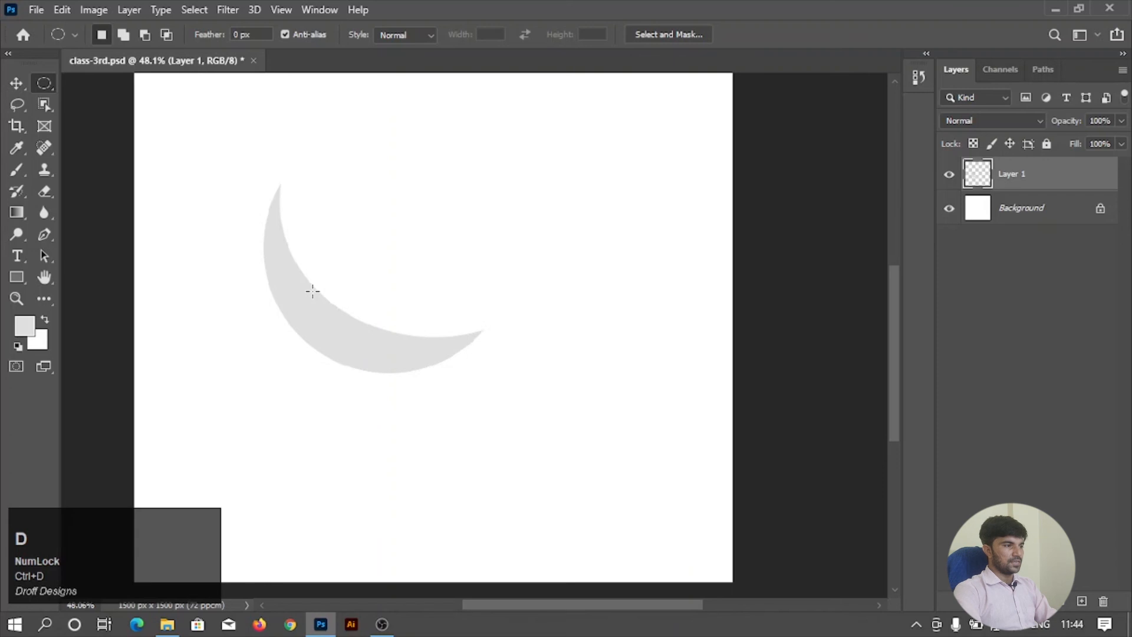
Set the background color to black and fill the Background layer with it.
scroll(313, 292, up, 3)
scroll(312, 291, up, 4)
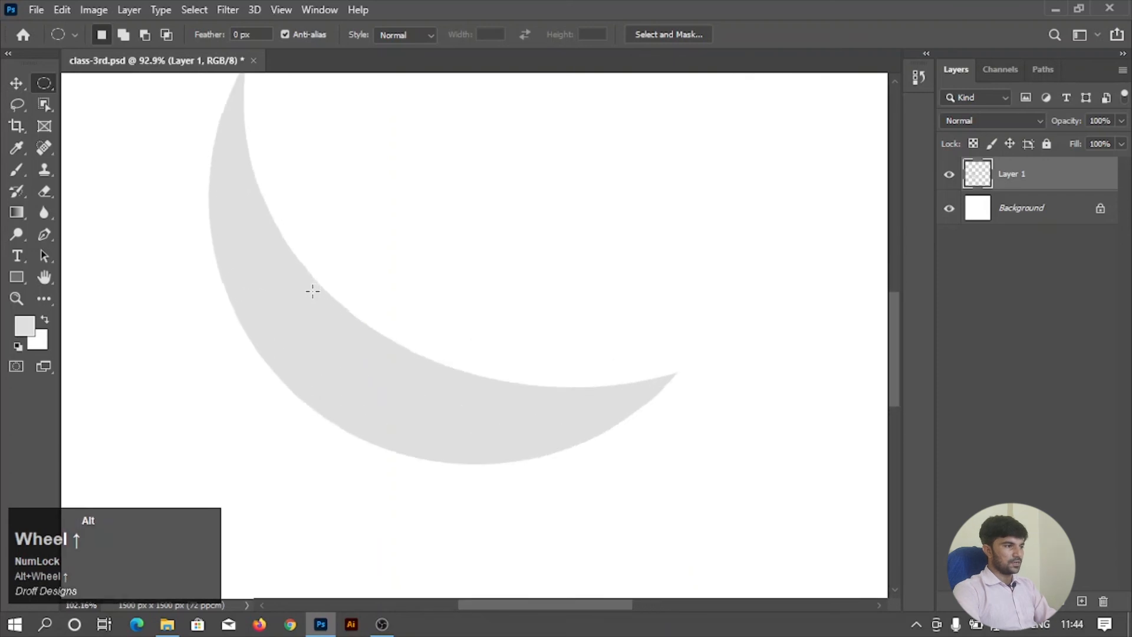
scroll(319, 285, down, 3)
scroll(319, 286, up, 1)
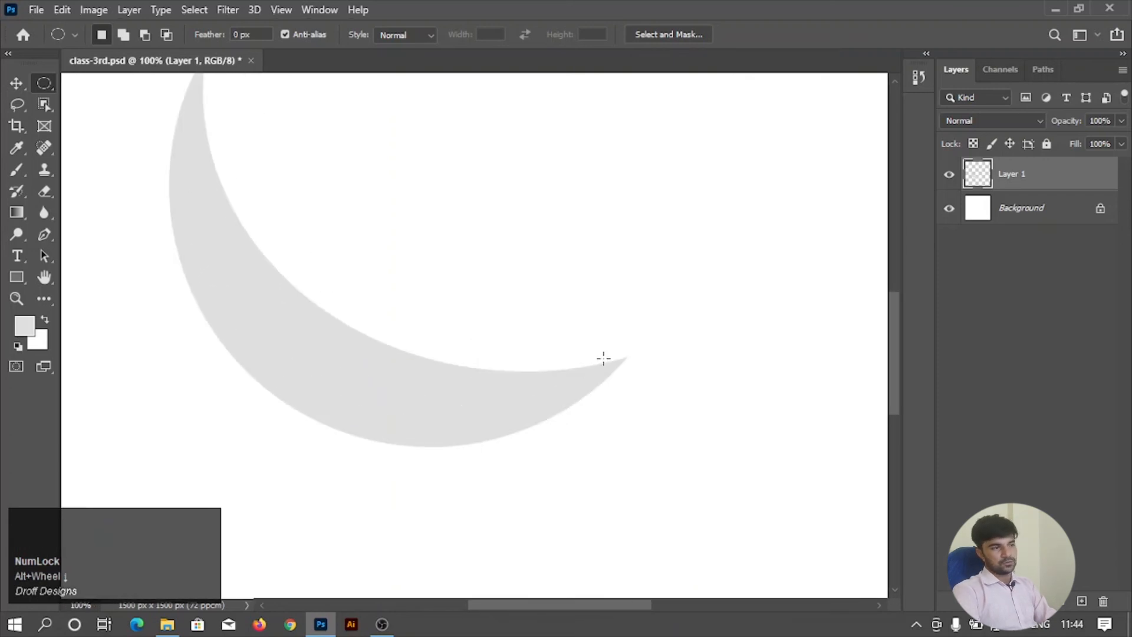
scroll(592, 353, down, 6)
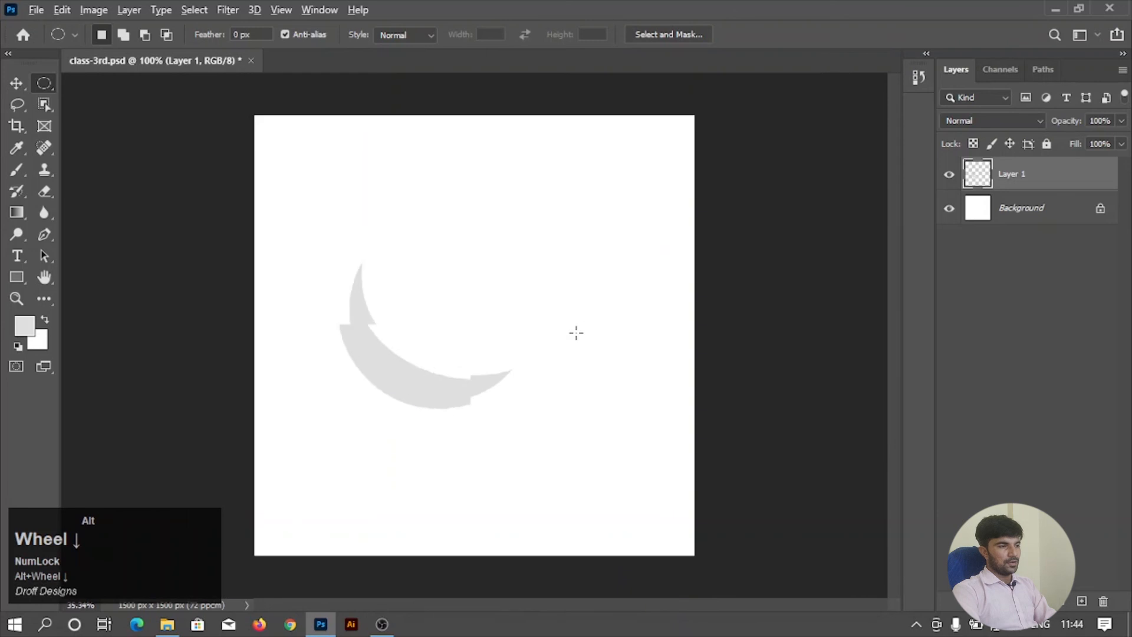
click(1024, 211)
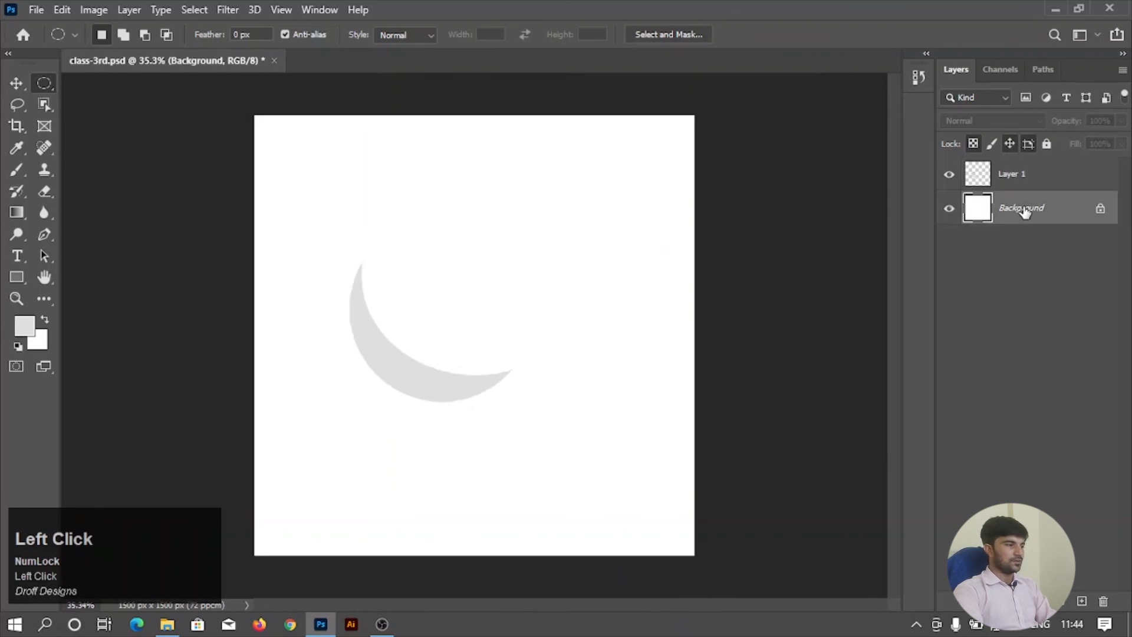
click(42, 340)
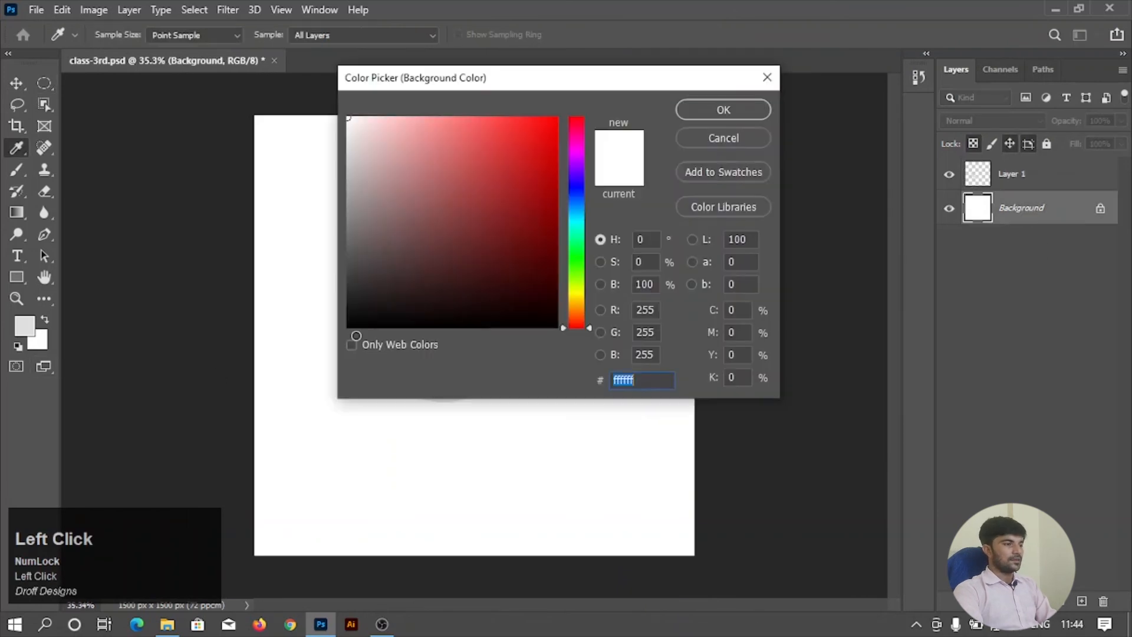
click(351, 325)
click(706, 113)
key(m)
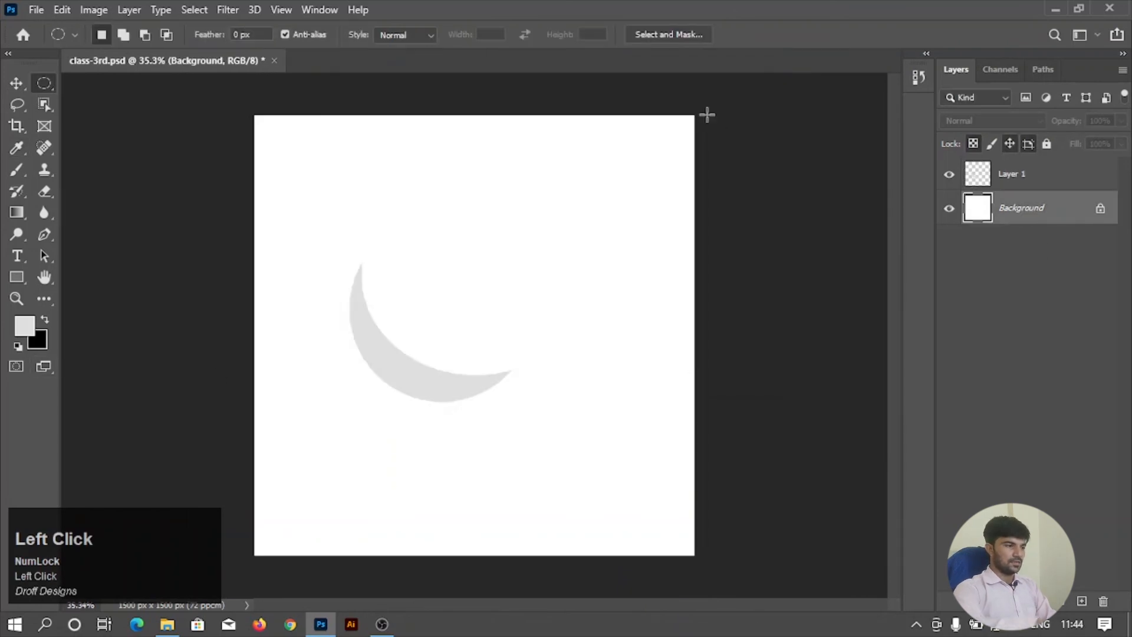
key(ctrl+BackSpace)
Move the crescent into the upper-left part of the canvas and scale it down with Free Transform.
scroll(382, 313, up, 3)
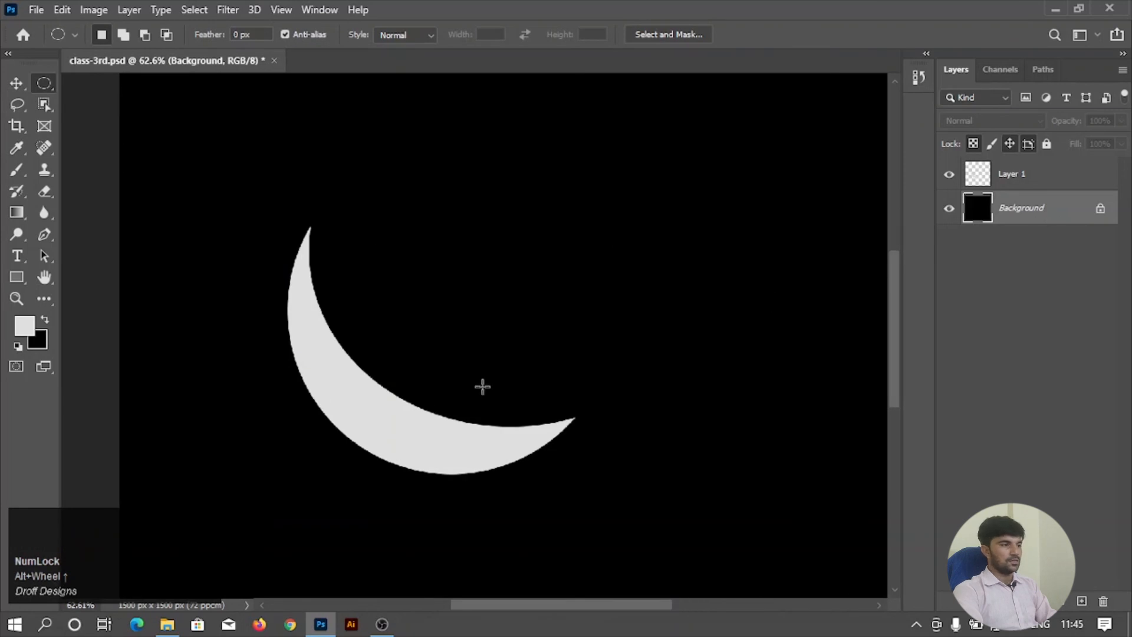
scroll(424, 394, down, 3)
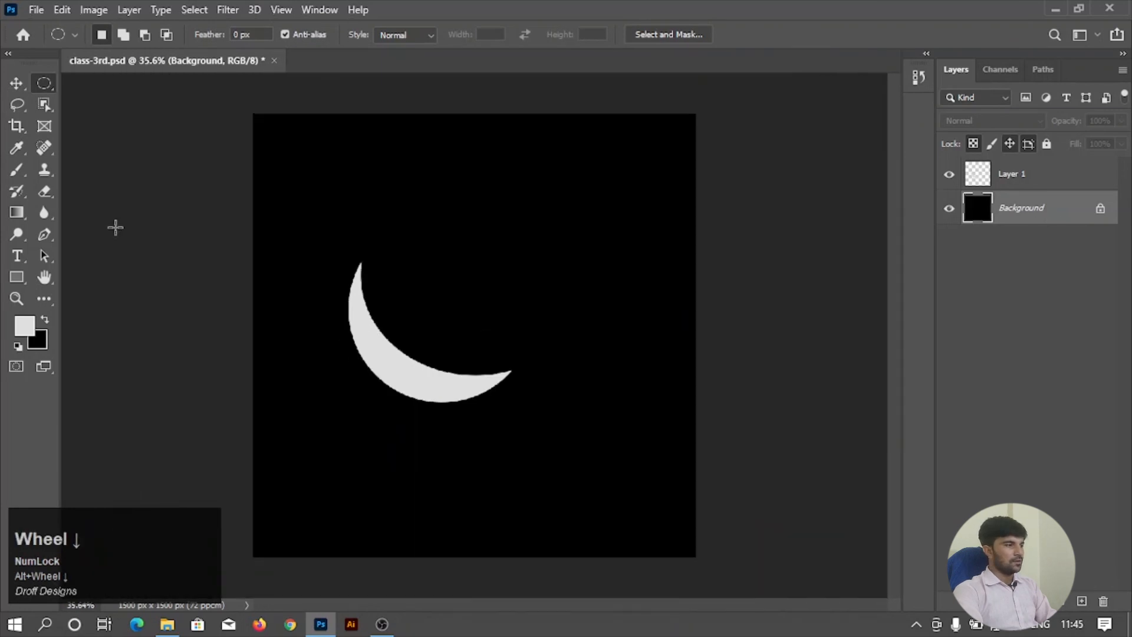
click(17, 83)
drag(392, 353, 377, 261)
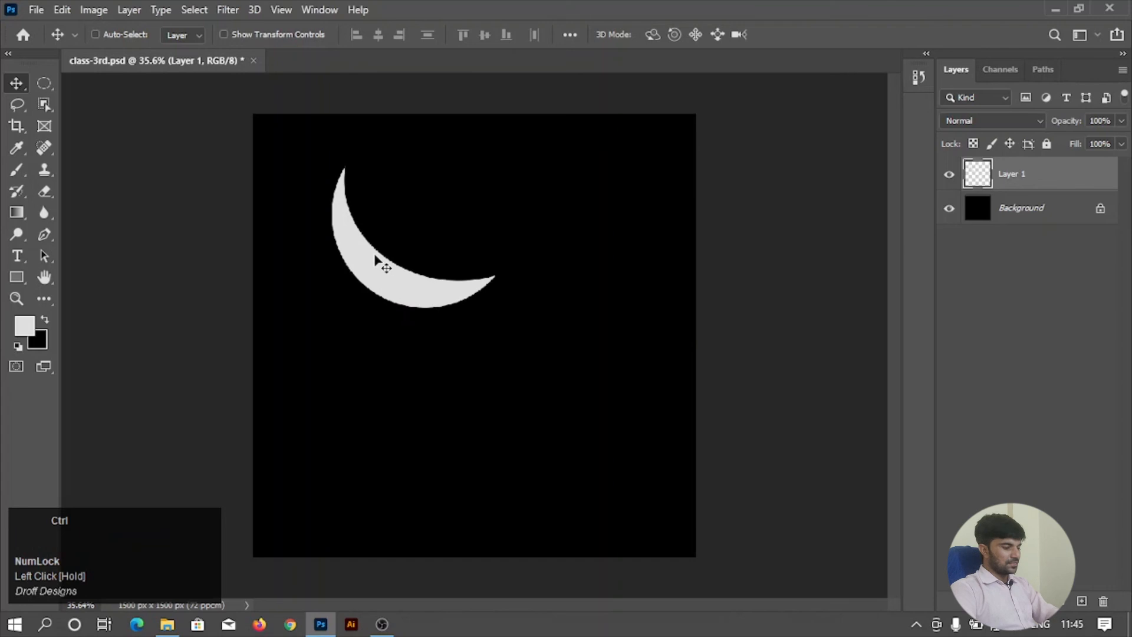
key(ctrl+t)
drag(496, 308, 434, 256)
click(821, 34)
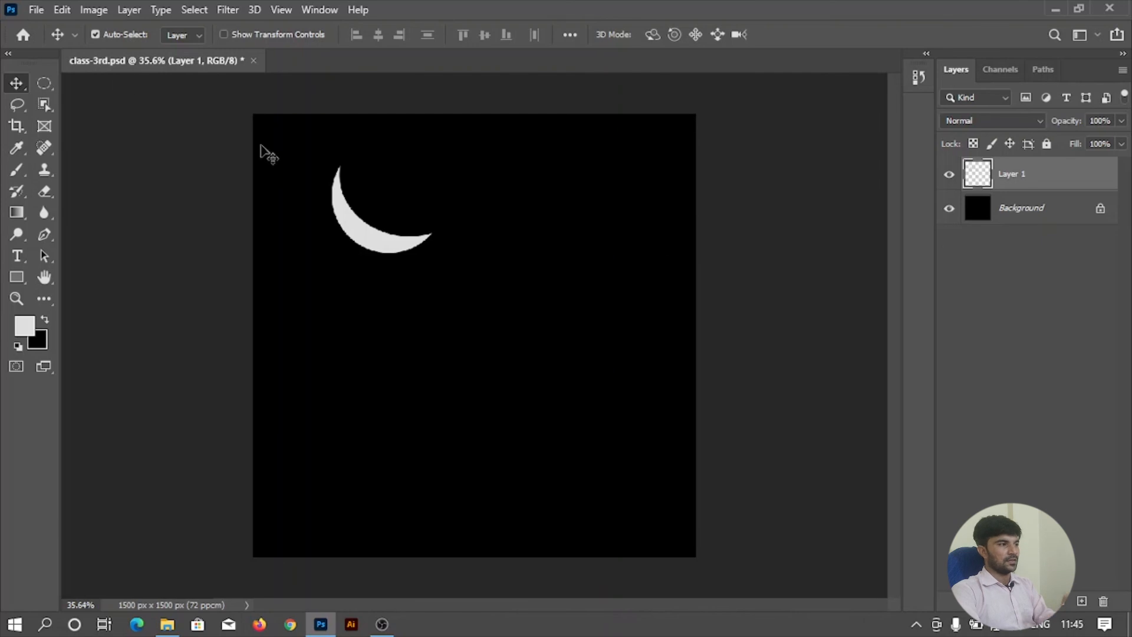
Draw a tall elliptical selection at the right of the crescent and set the foreground color to a slightly darker light gray.
click(45, 84)
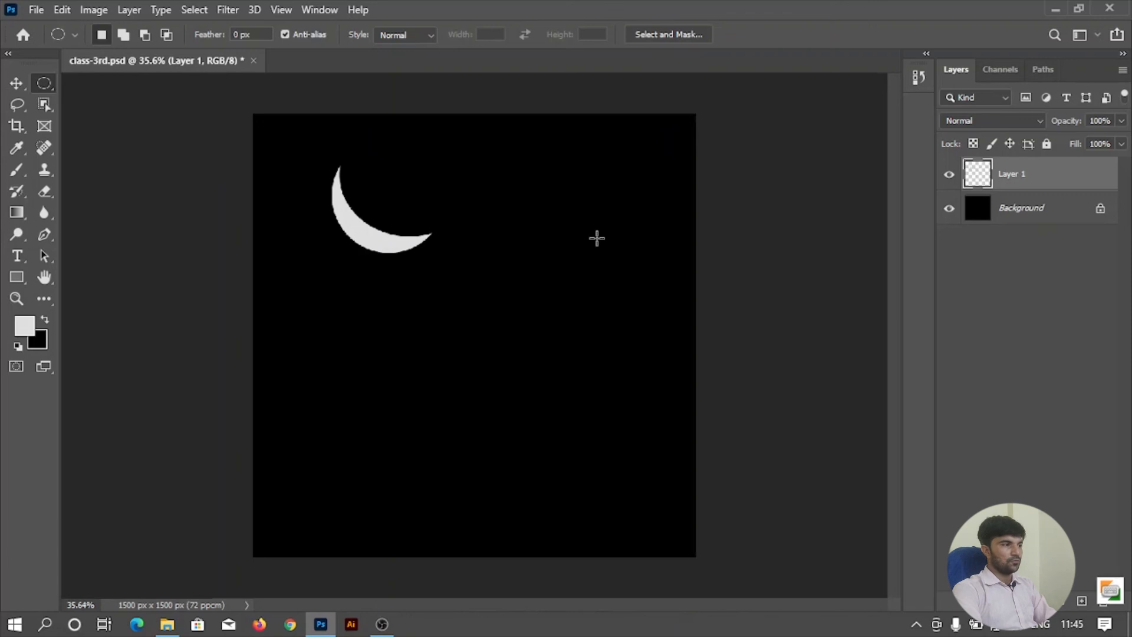
drag(451, 187, 638, 464)
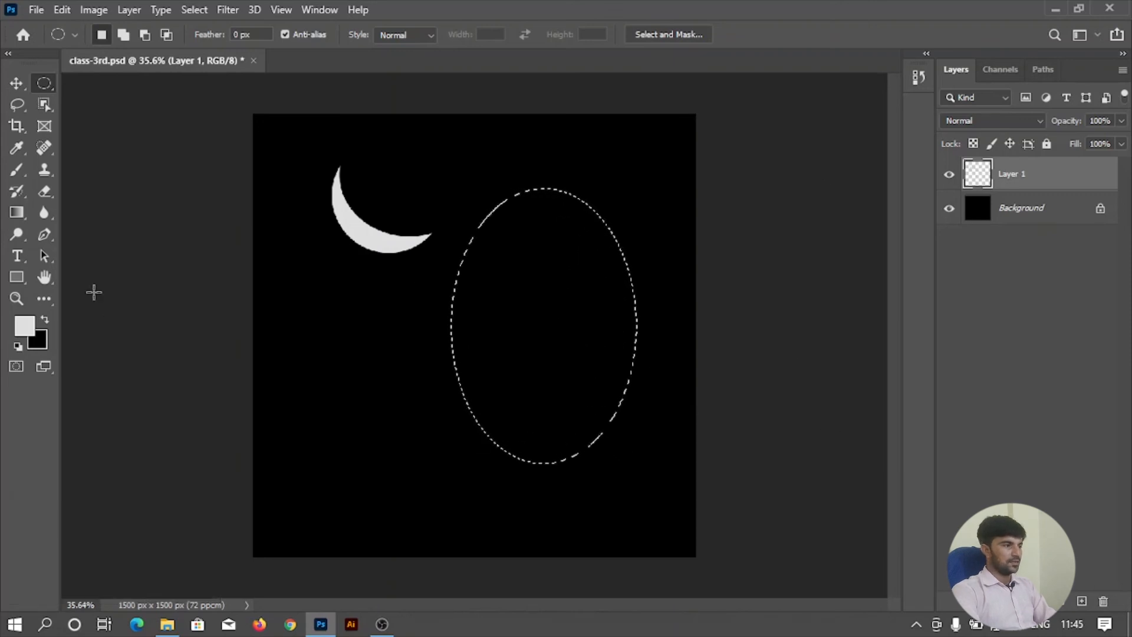
click(28, 327)
drag(386, 184, 323, 153)
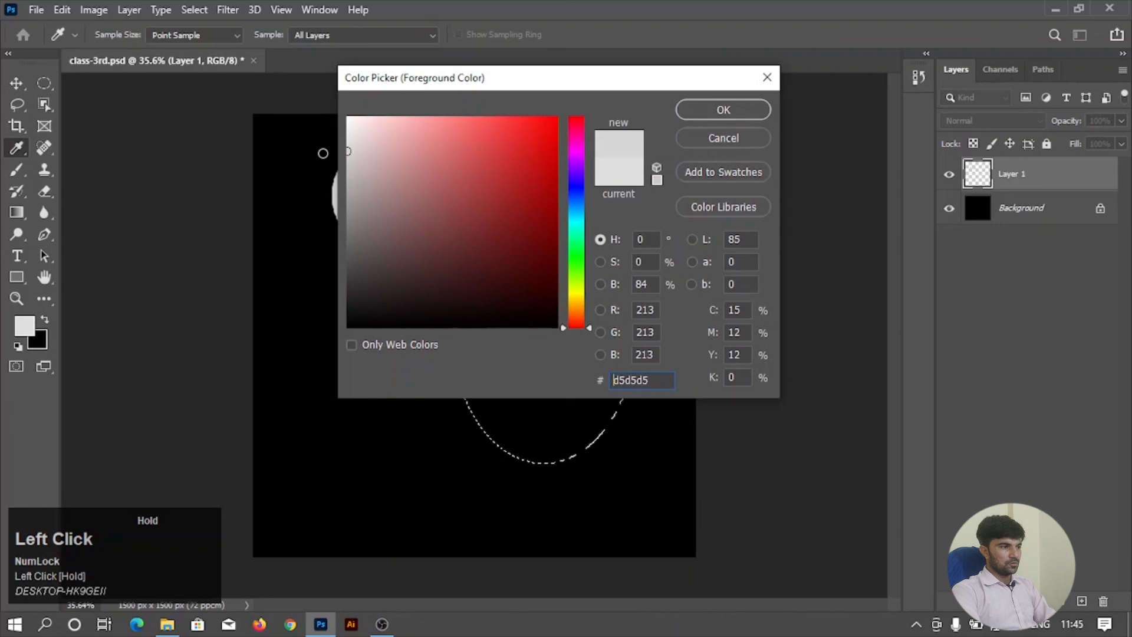
click(722, 110)
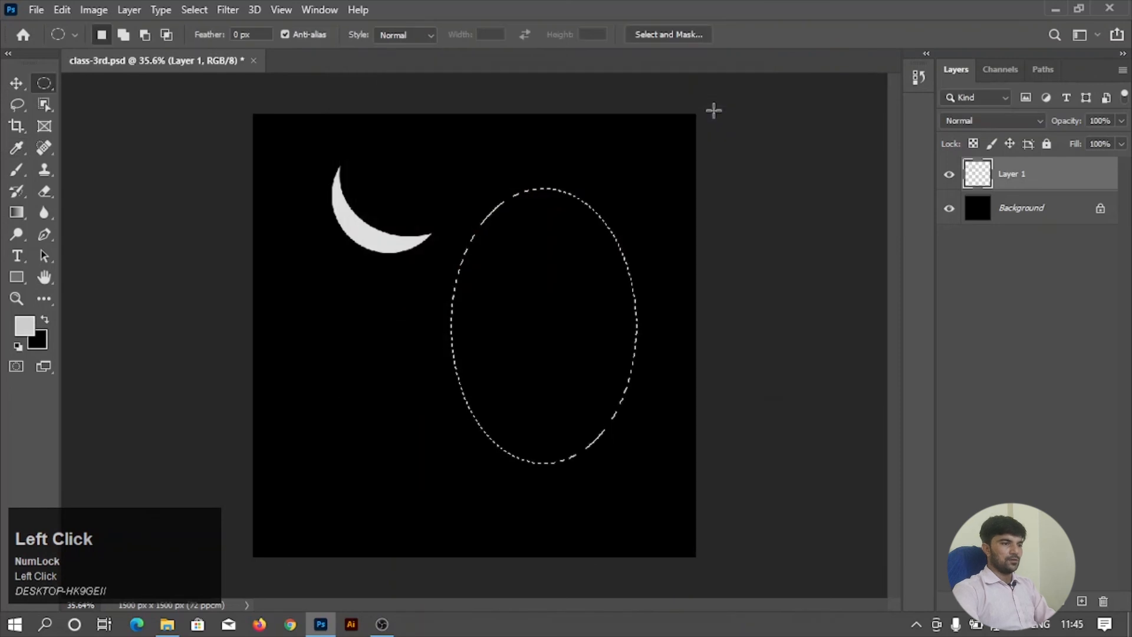
On a new layer, fill the tall elliptical selection with the light gray foreground color and deselect.
click(1081, 601)
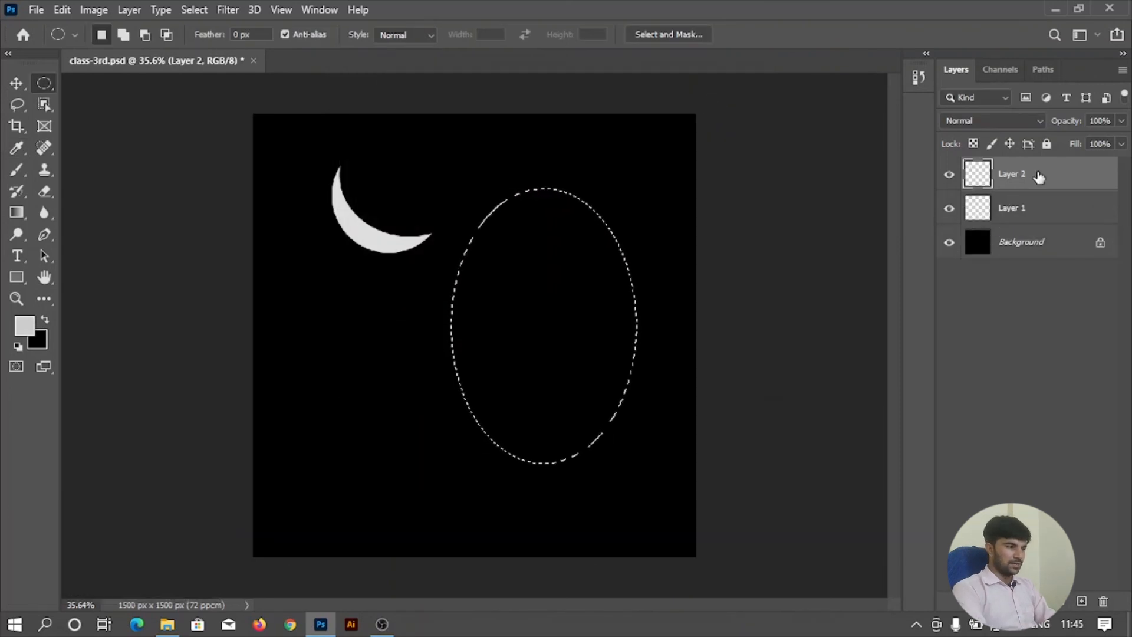
key(alt+BackSpace)
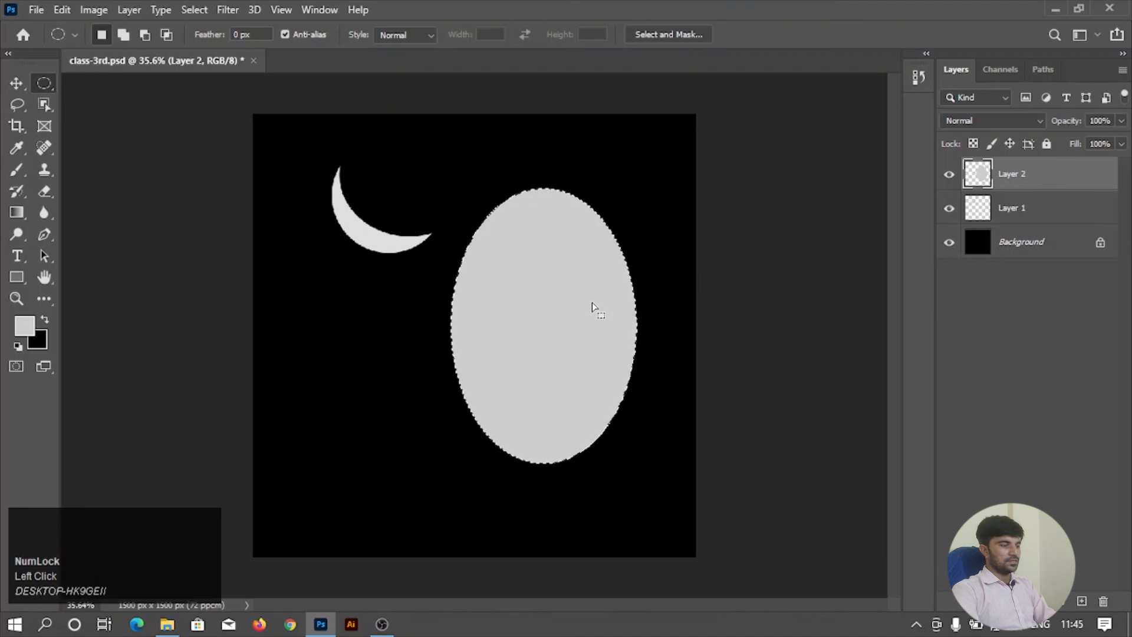
key(ctrl+d)
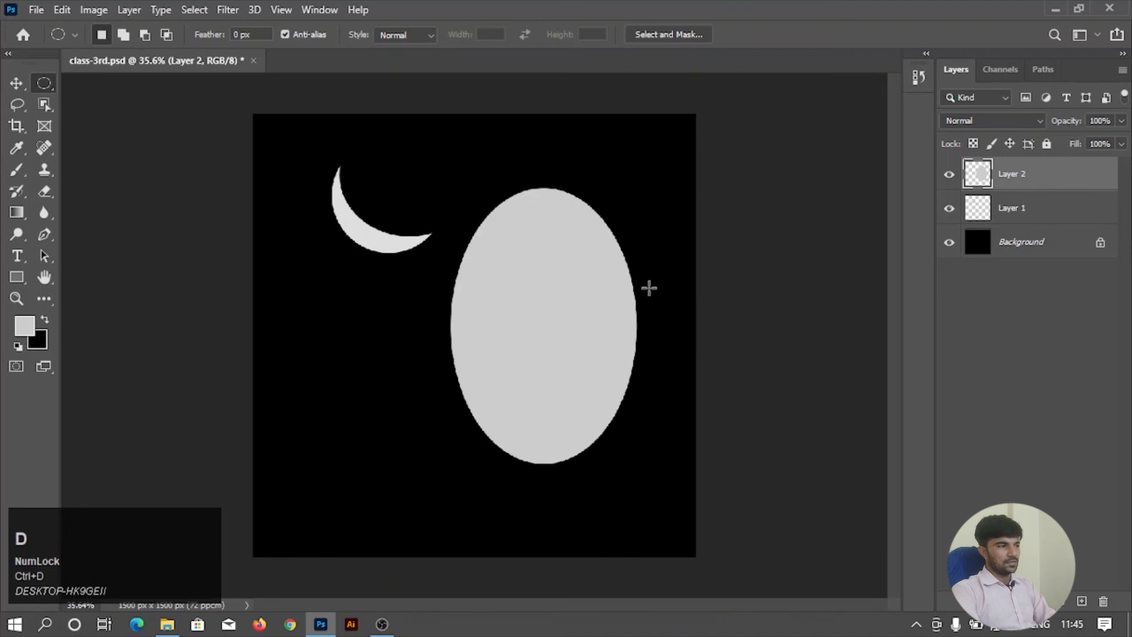
Reposition the crescent near the canvas's upper-left corner and the gray ellipse beside it with the Move tool.
click(24, 84)
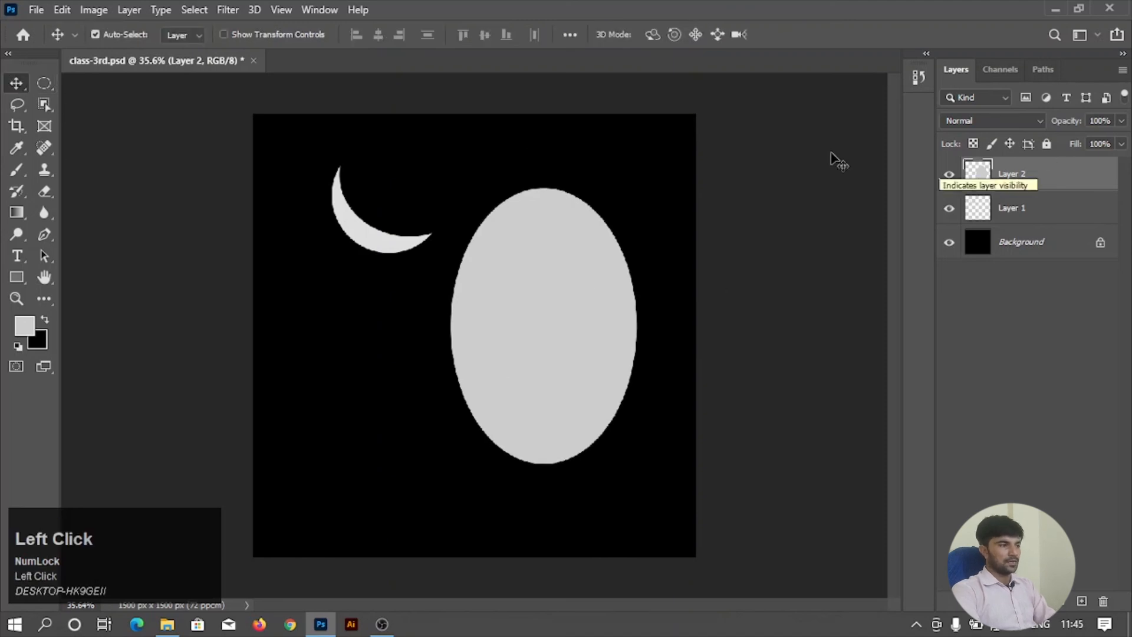
drag(384, 239, 332, 239)
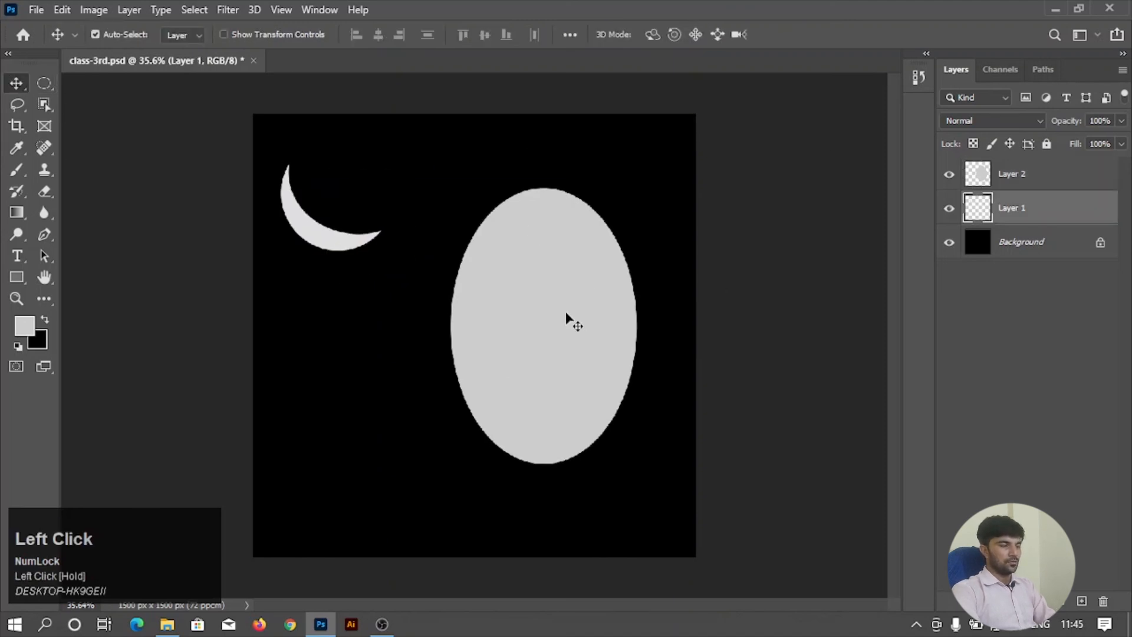
drag(568, 321, 521, 288)
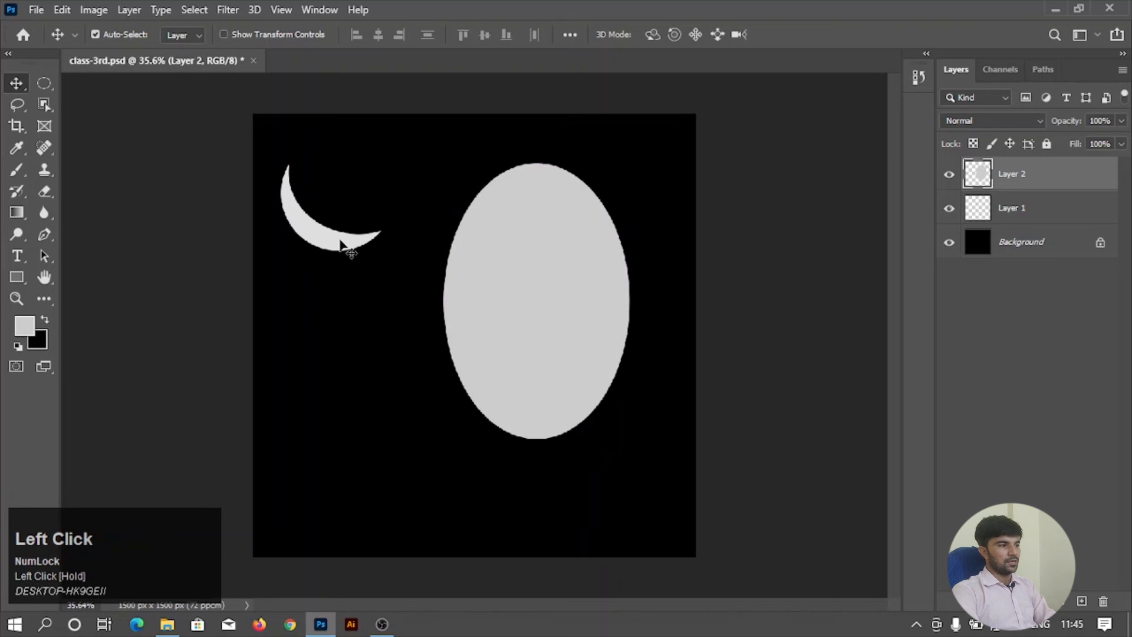
drag(339, 240, 359, 264)
drag(526, 297, 531, 319)
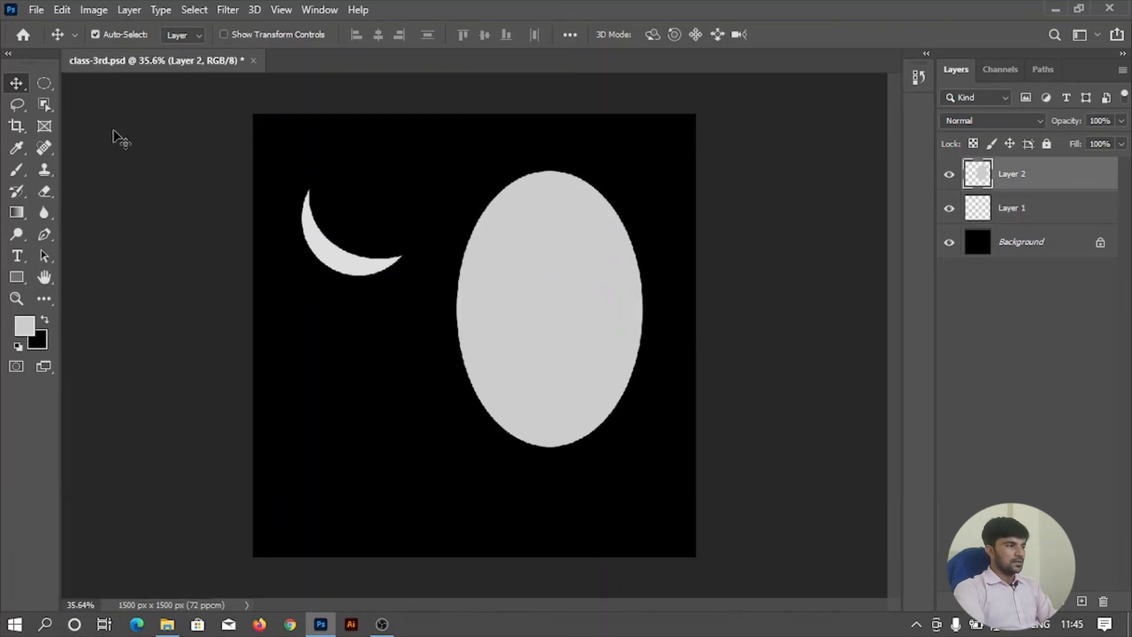
Switch from the Move tool to the Elliptical Marquee tool.
right_click(46, 82)
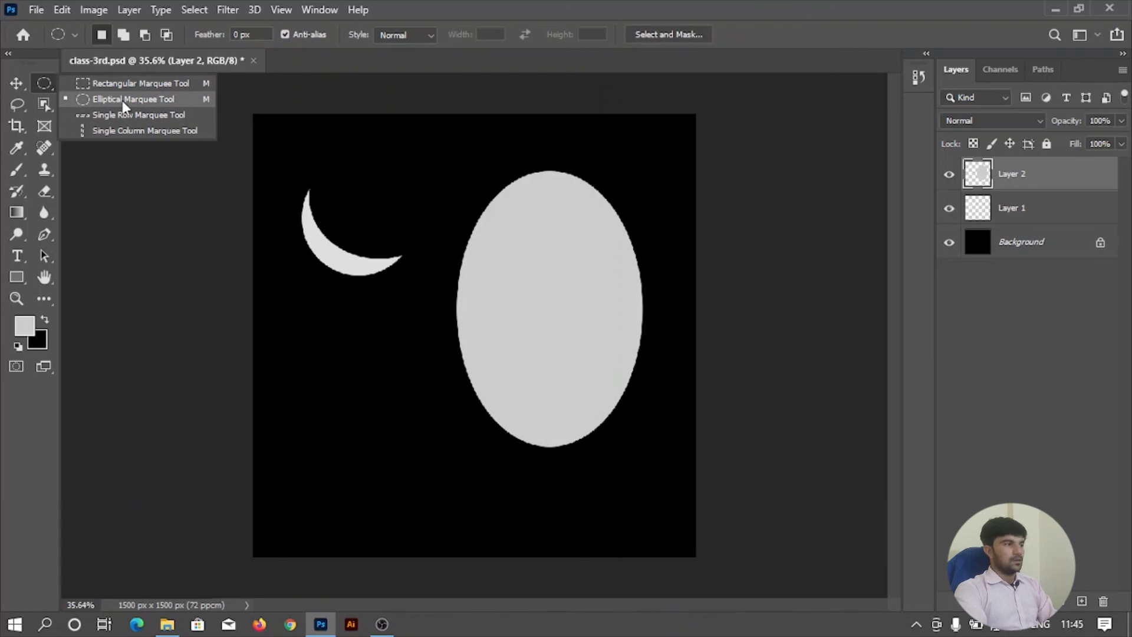
click(165, 99)
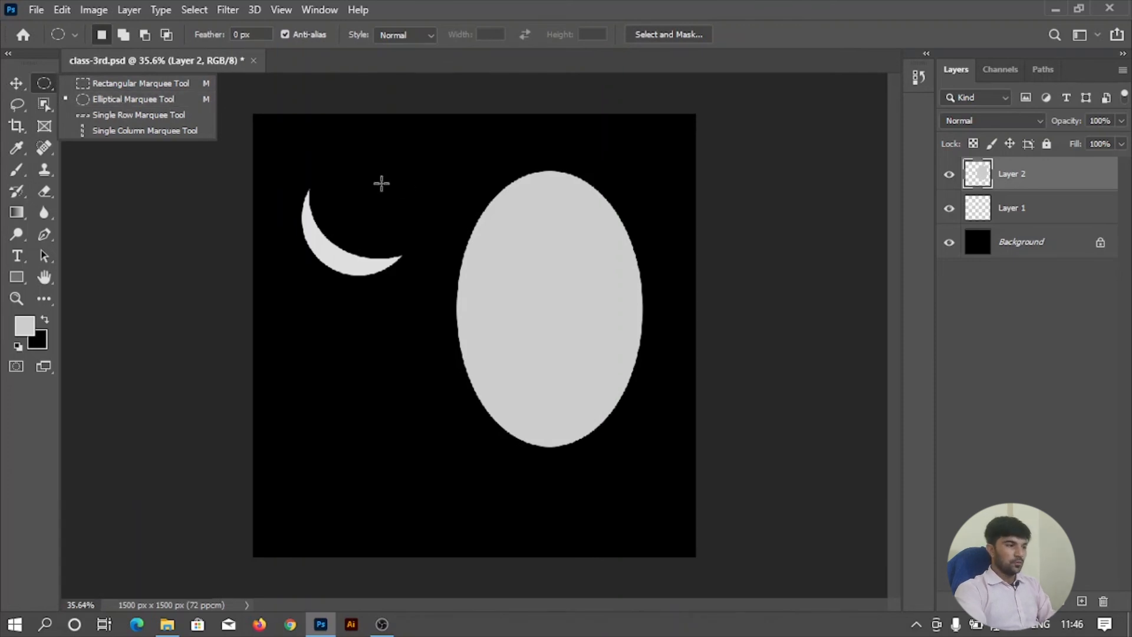
click(476, 180)
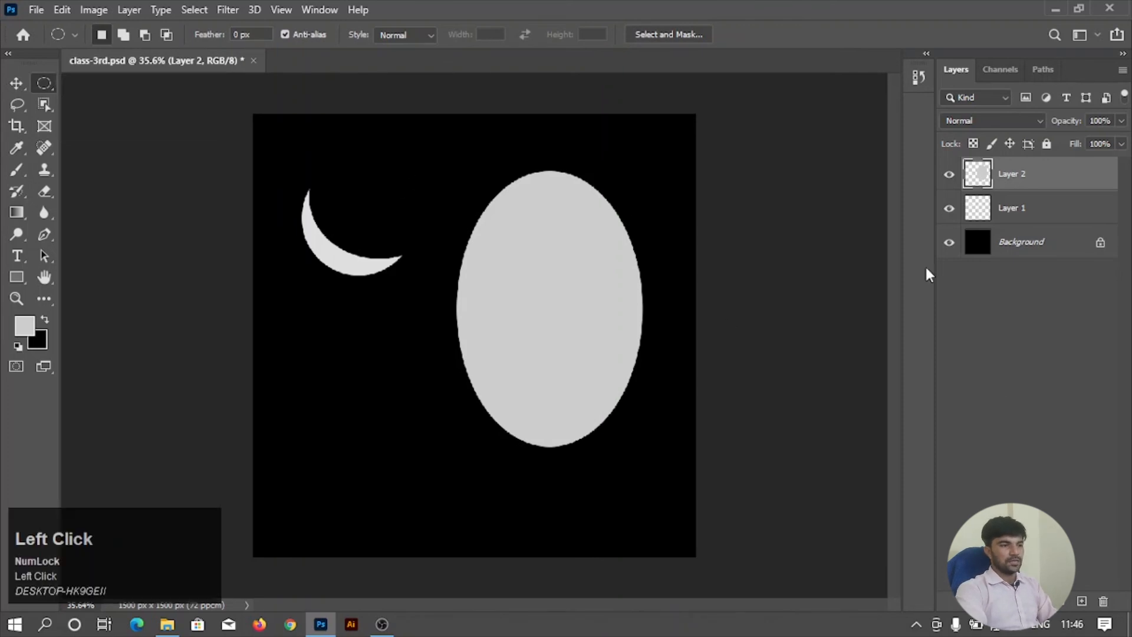
Delete the crescent and ellipse layers and add a new empty layer above the Background.
ctrl+click(1013, 214)
drag(1013, 214, 1103, 601)
click(1082, 601)
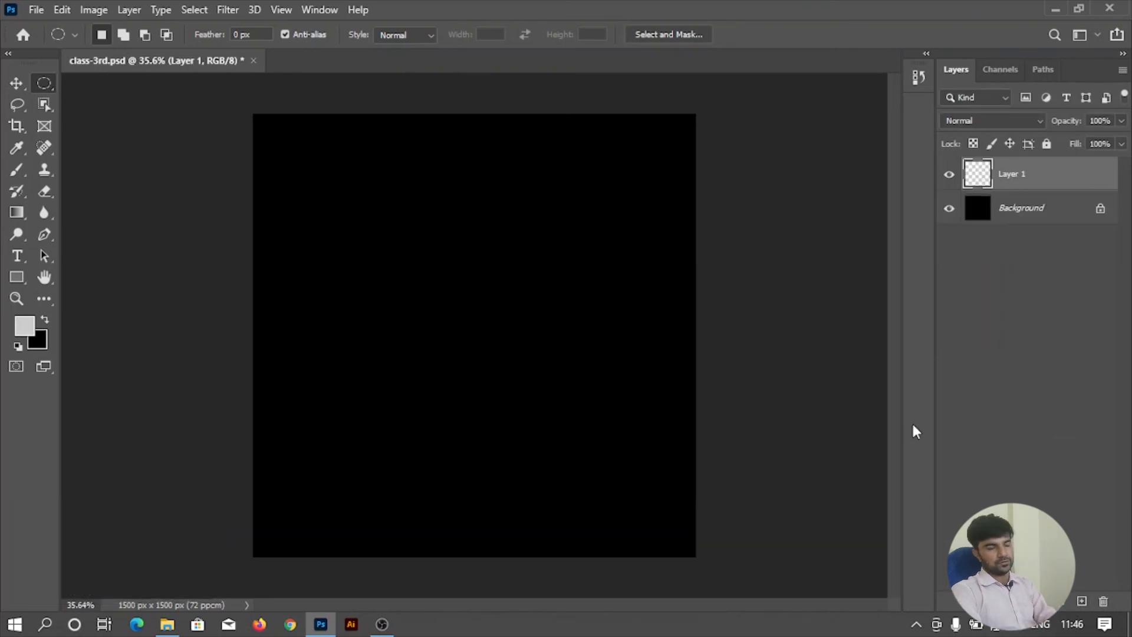
Reset the foreground and background colors to their defaults and fill the Background layer with white.
click(1021, 214)
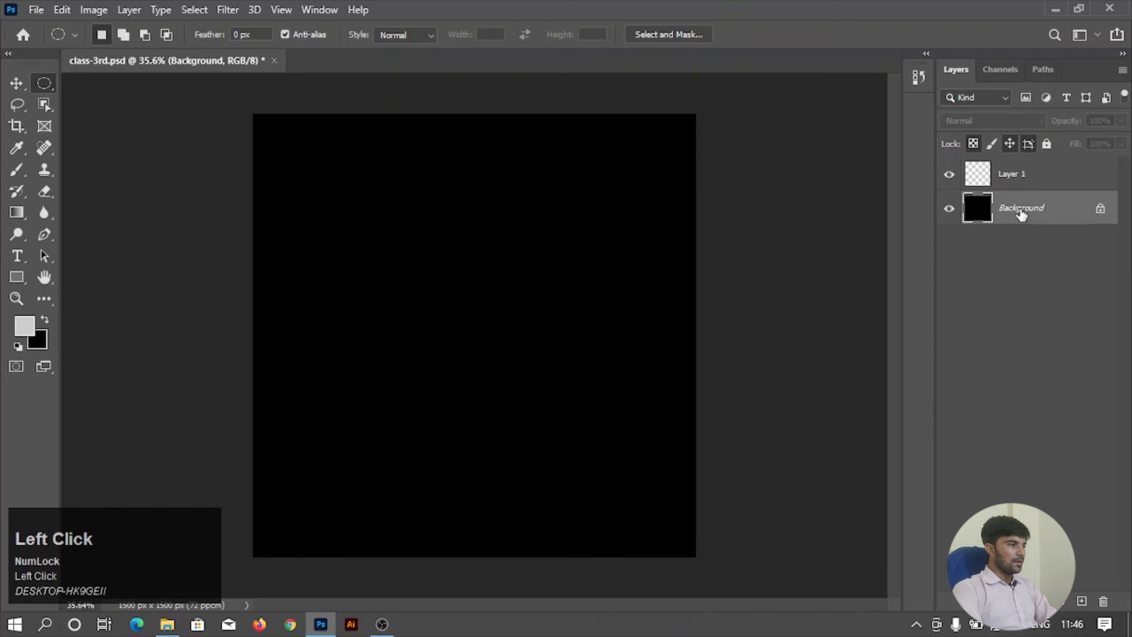
key(d)
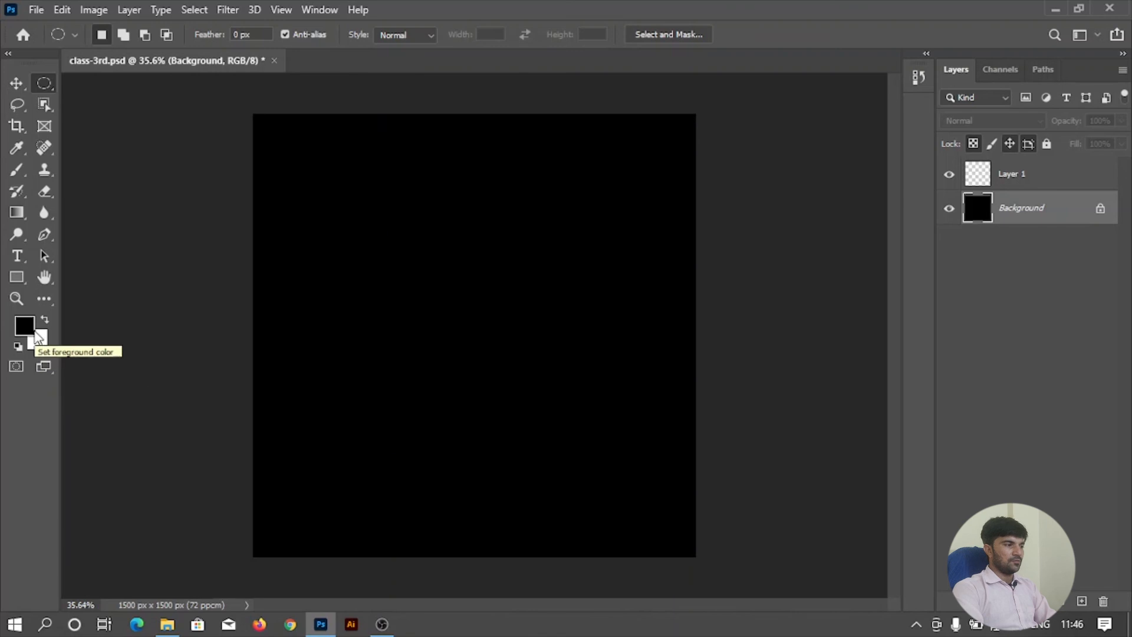
key(ctrl)
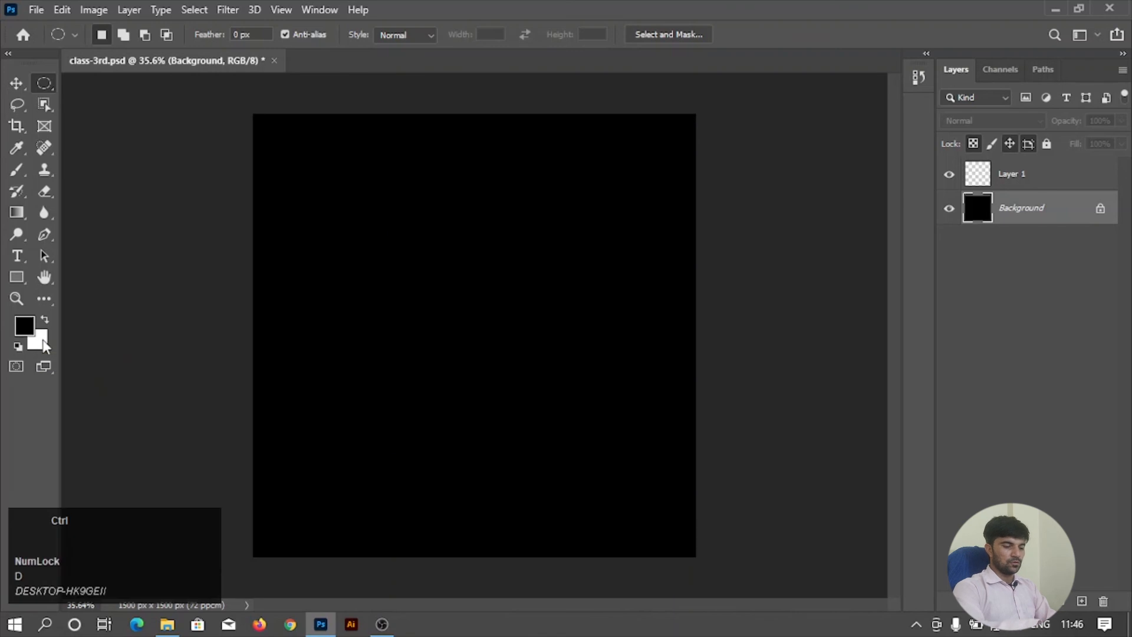
key(ctrl+BackSpace)
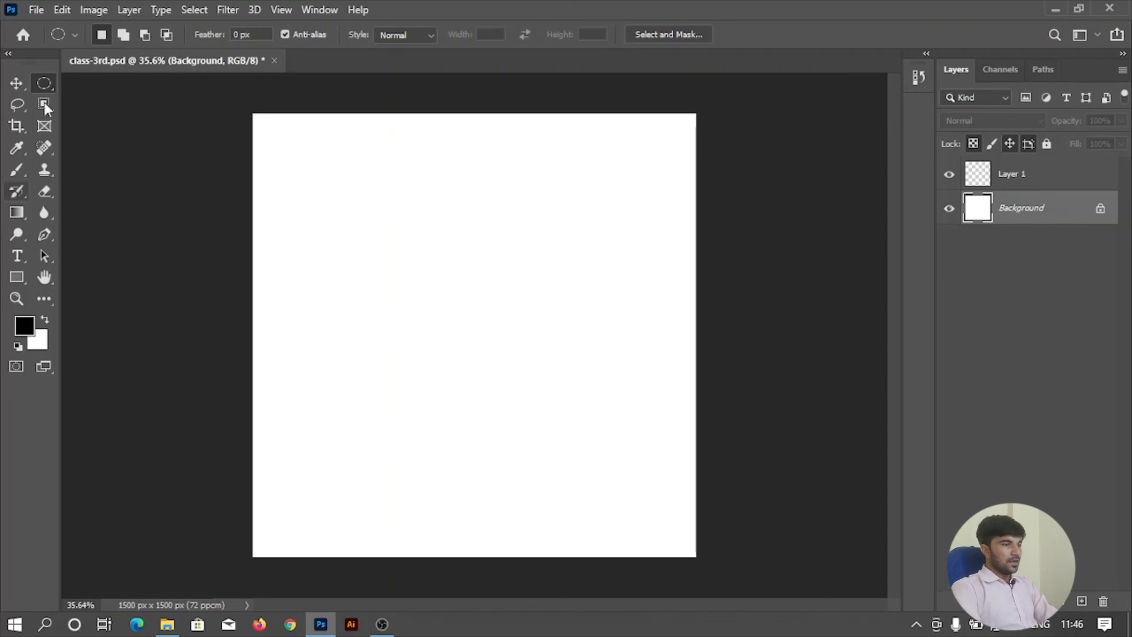
With the empty Layer 1 active, draw a tall elliptical selection left of the canvas center.
click(1042, 178)
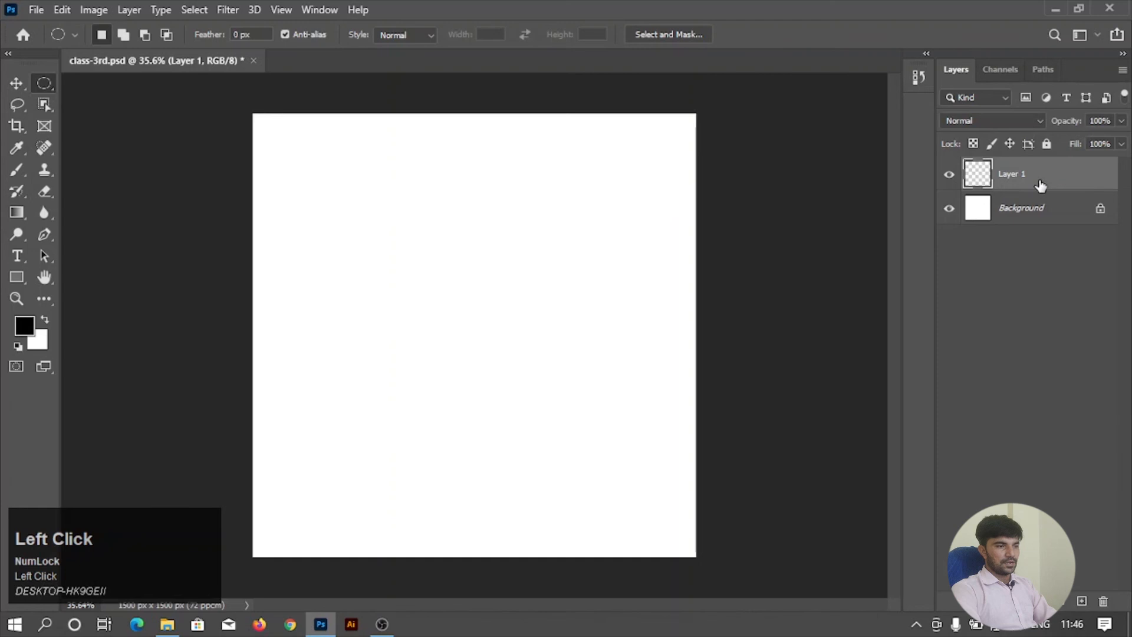
drag(1041, 187, 1104, 601)
key(ctrl+z)
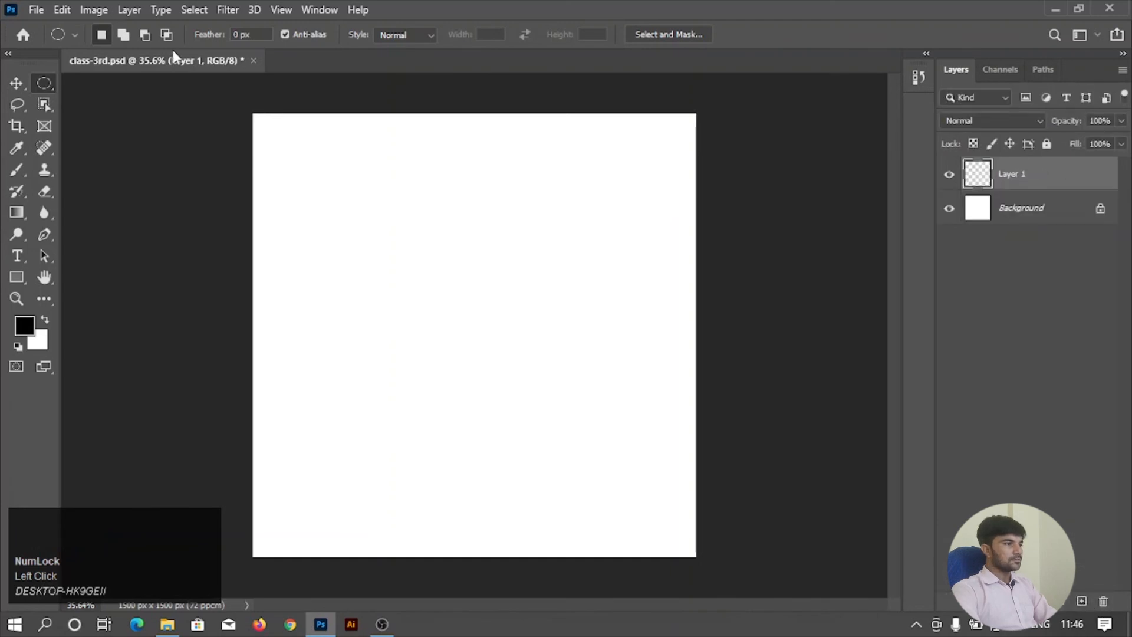
drag(320, 179, 533, 467)
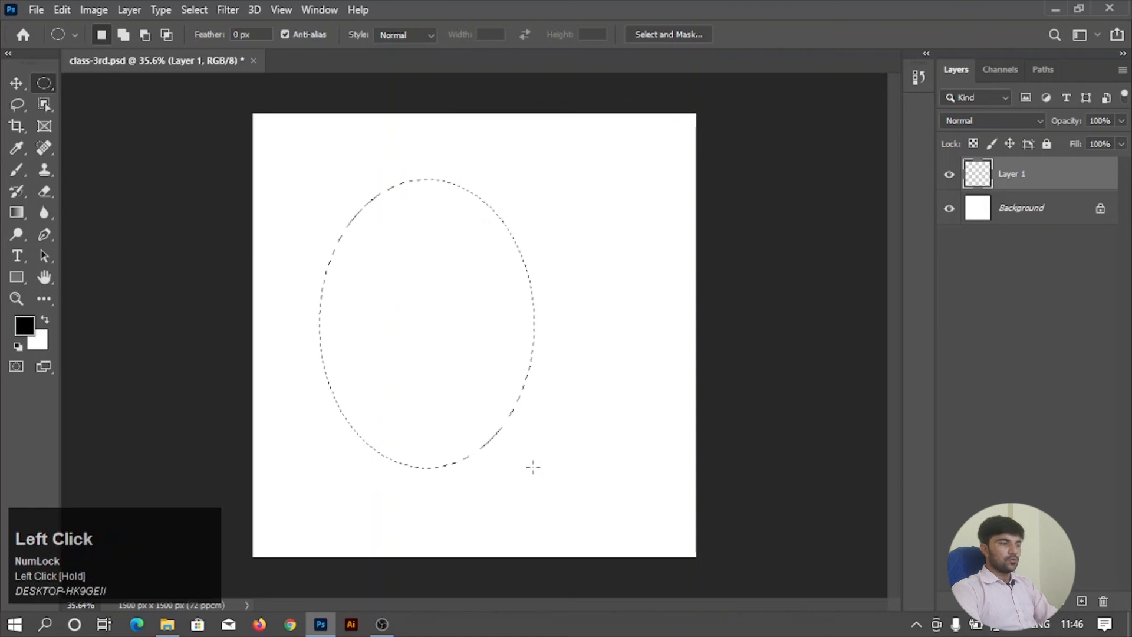
Subtract a wide 2:1 fixed-ratio rectangle across the middle of the elliptical selection, and then clear the selection.
right_click(49, 79)
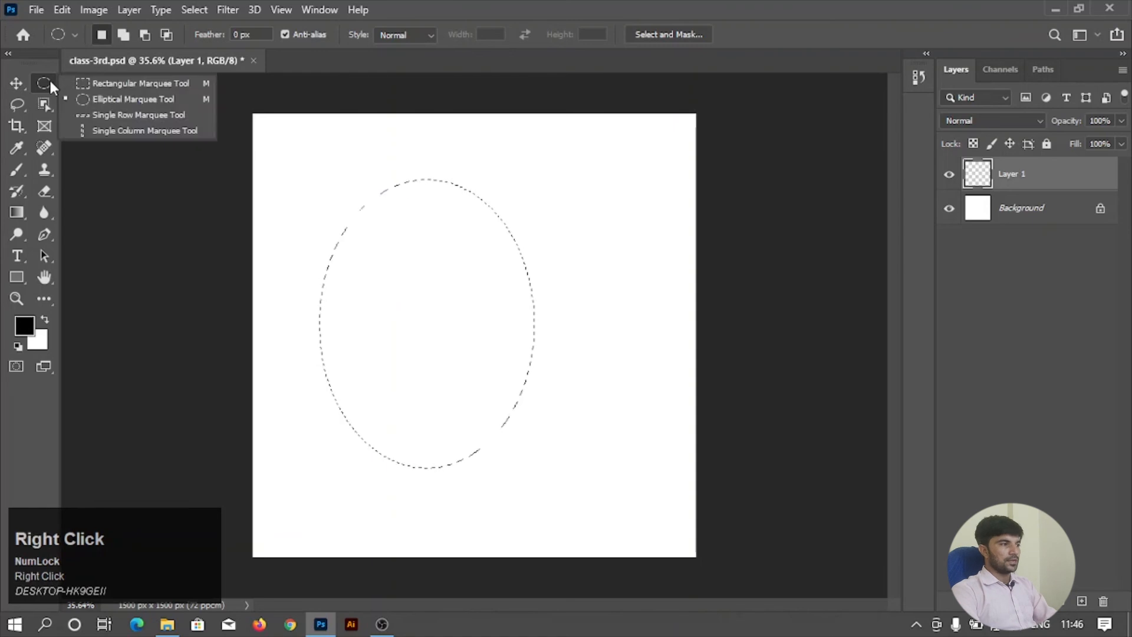
click(95, 82)
drag(283, 296, 318, 334)
key(ctrl+z)
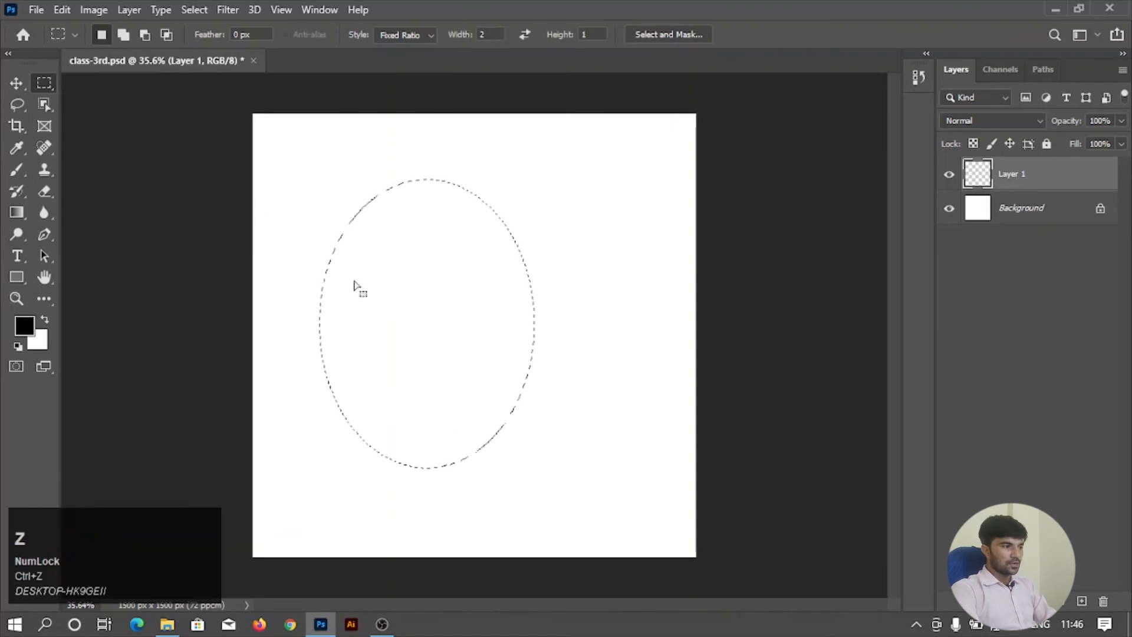
key(alt)
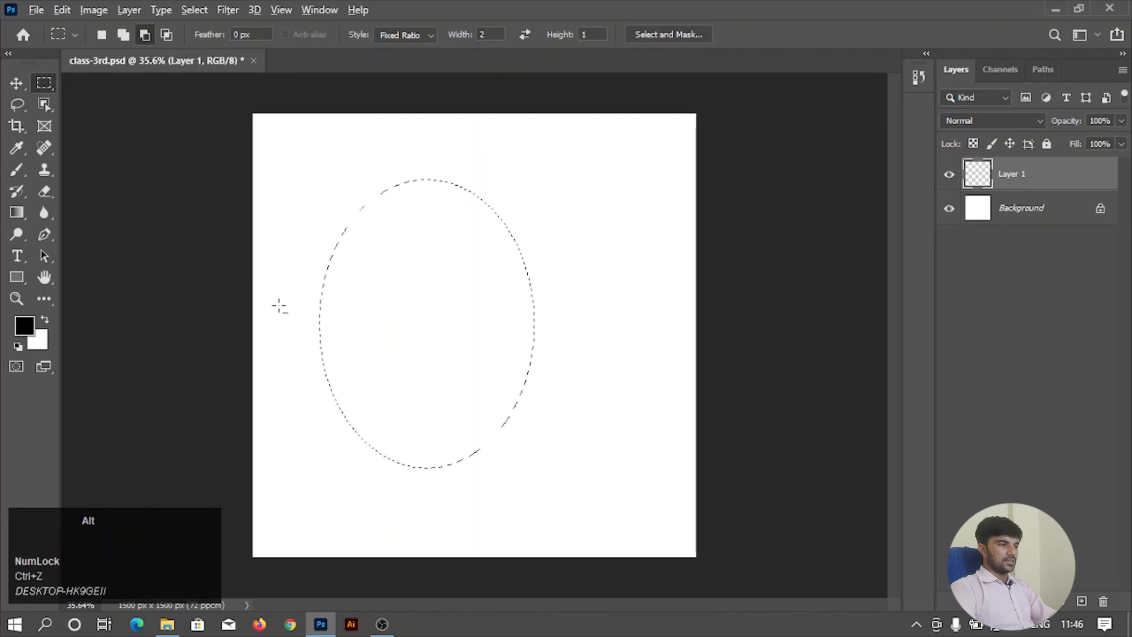
drag(283, 274, 638, 408)
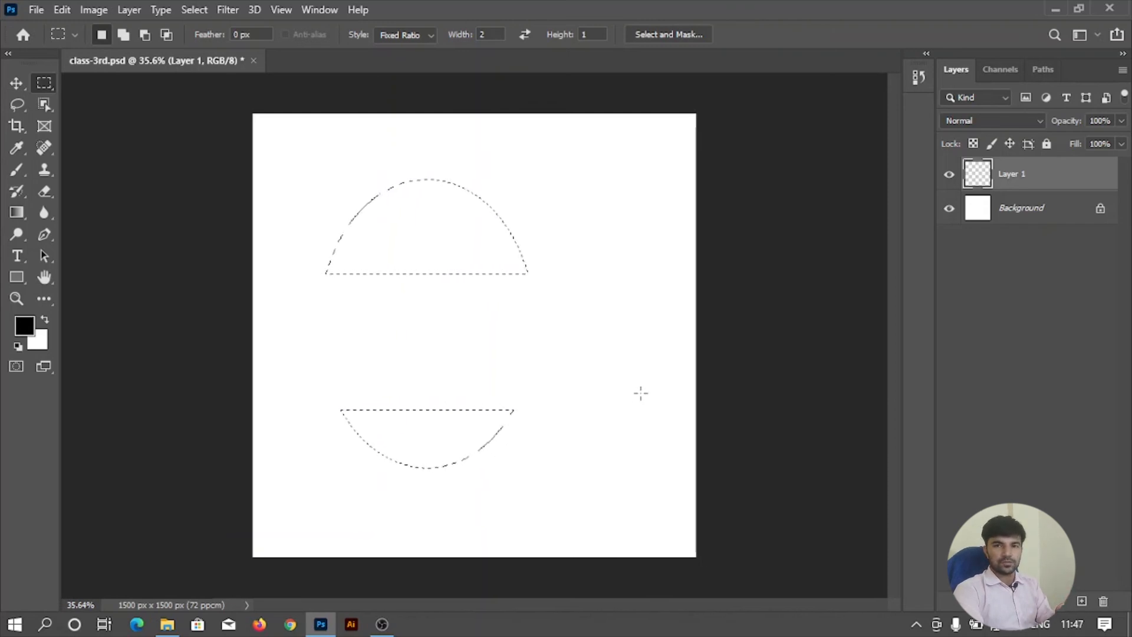
click(598, 286)
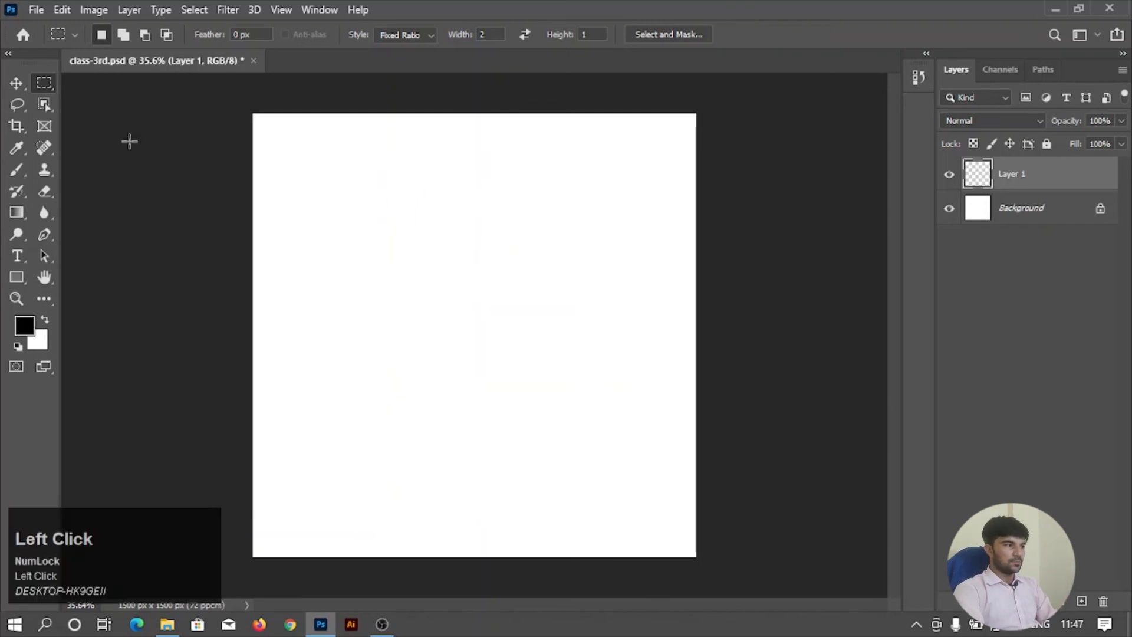
Draw a large circular selection in the upper middle of the canvas with the Elliptical Marquee tool.
right_click(29, 84)
click(41, 83)
right_click(43, 83)
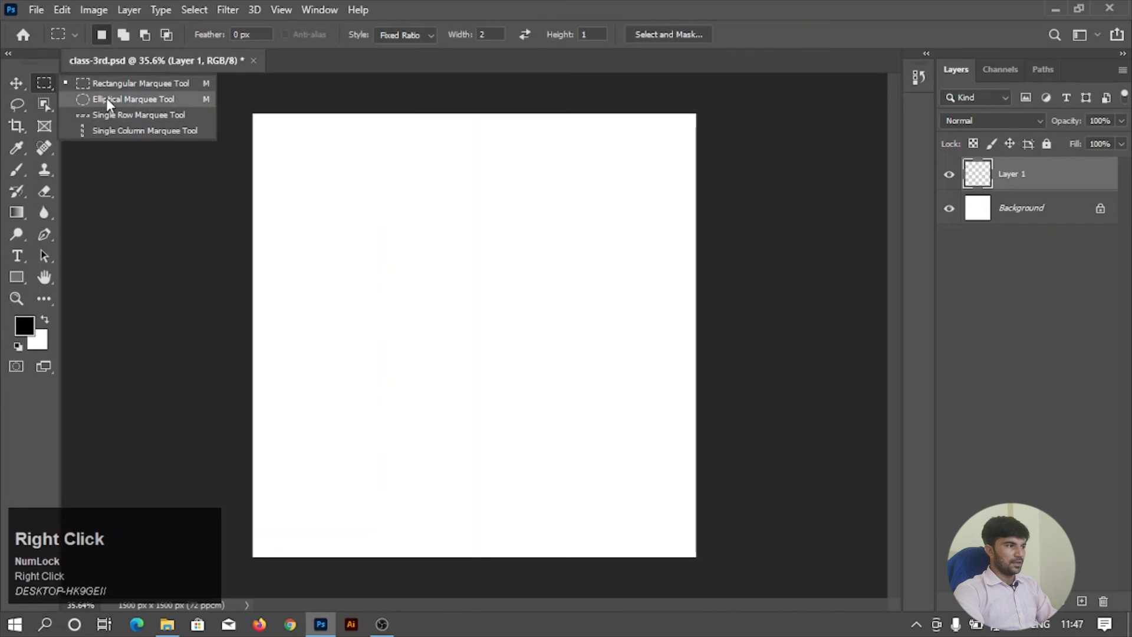
click(102, 99)
drag(356, 169, 610, 453)
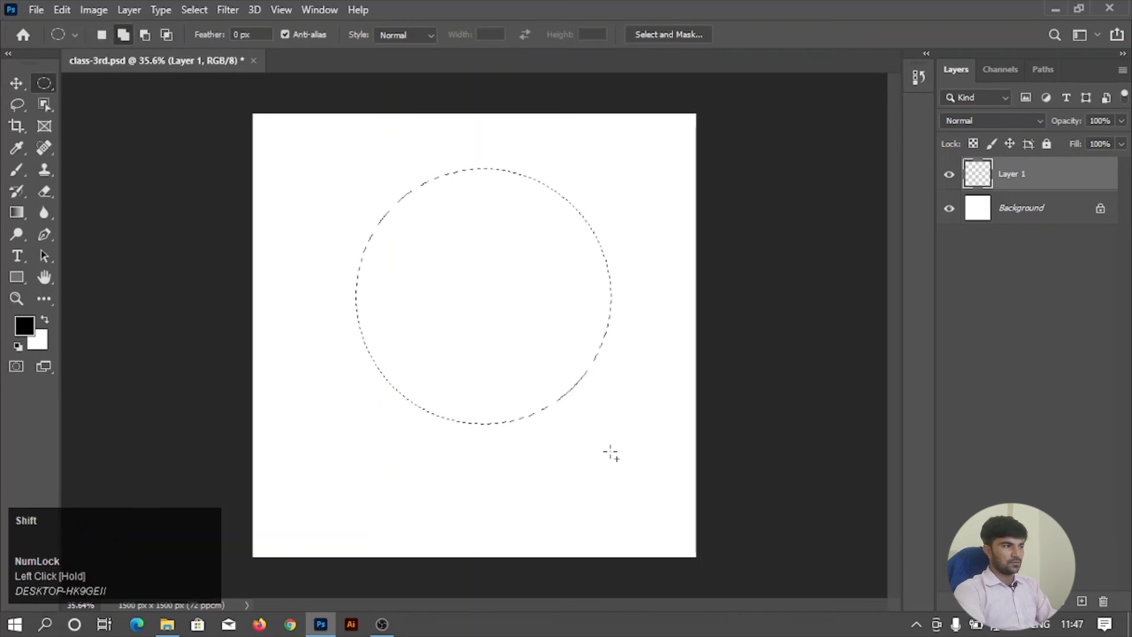
Try subtracting a 2:1 fixed-ratio rectangle from the left side of the circular selection, and undo the subtraction.
right_click(47, 82)
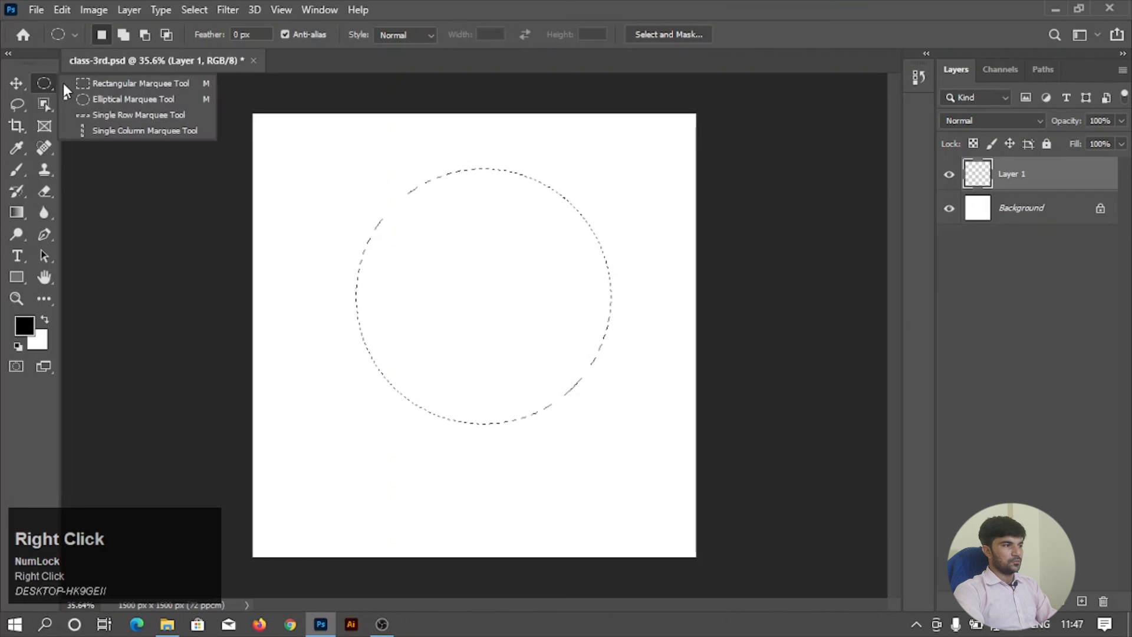
click(97, 84)
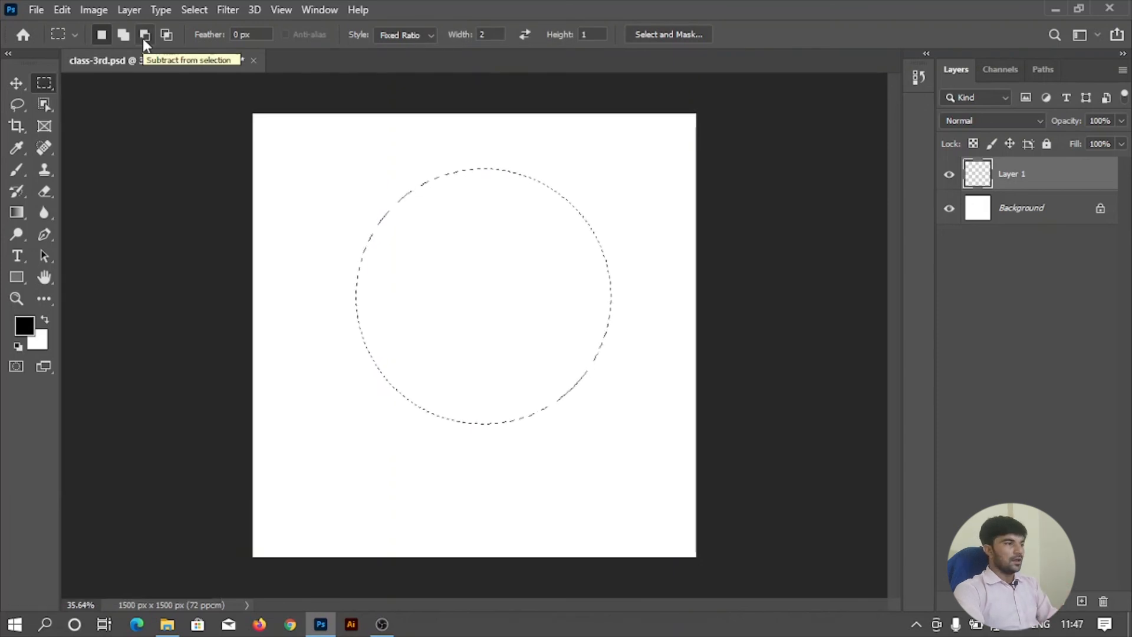
key(alt)
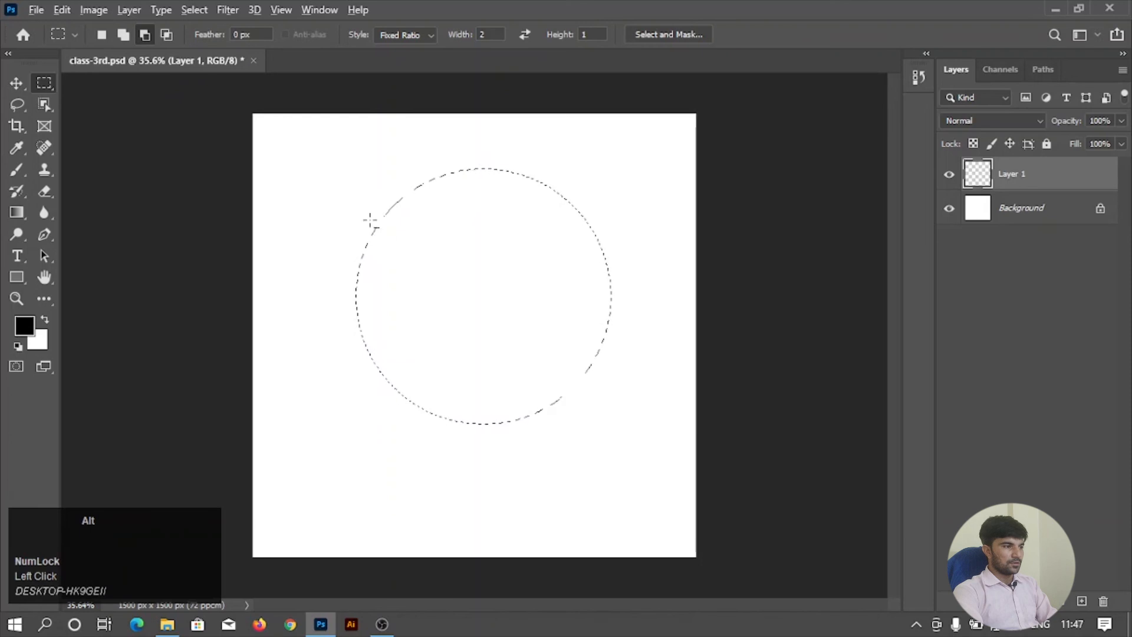
drag(297, 225, 534, 367)
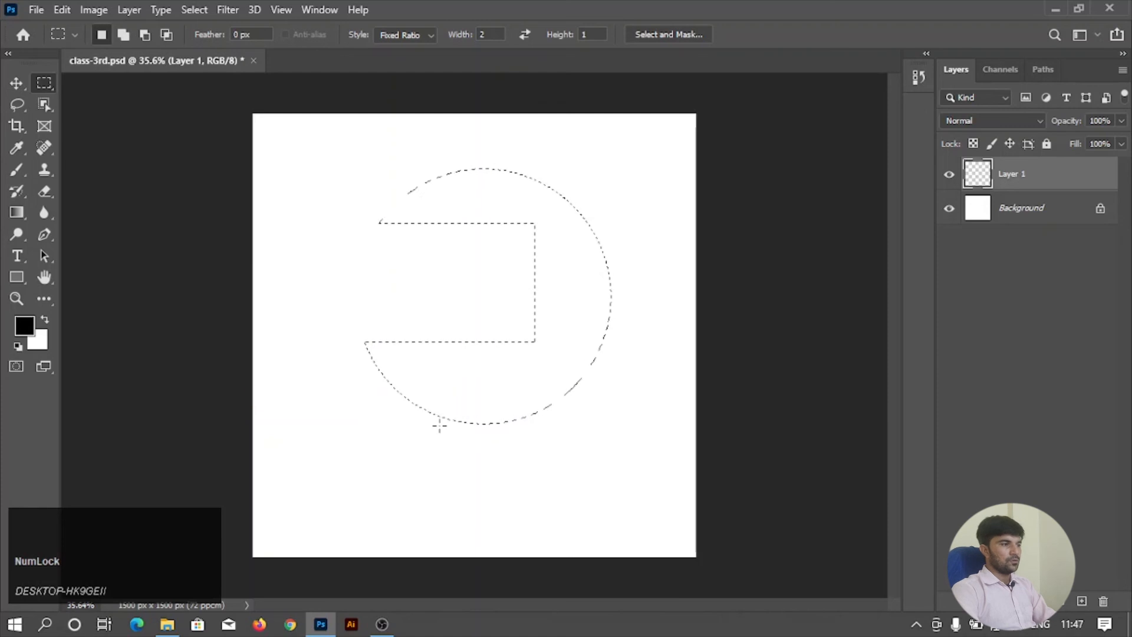
key(ctrl+z)
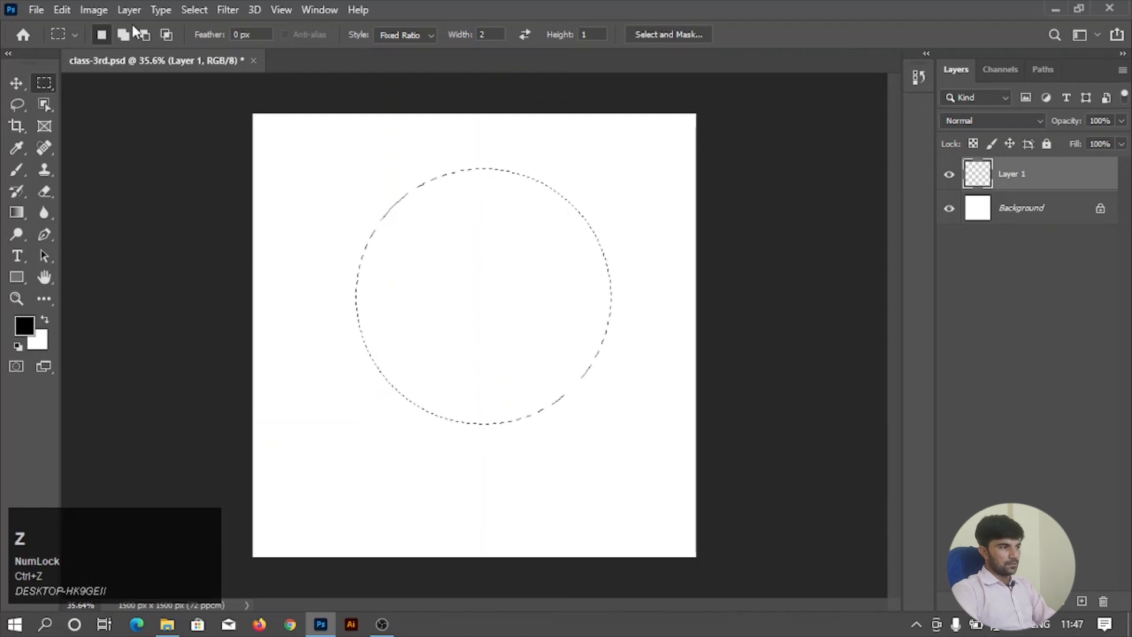
Try subtracting a wide 2:1 fixed-ratio rectangle across the middle of the circular selection, and undo the subtraction.
click(143, 36)
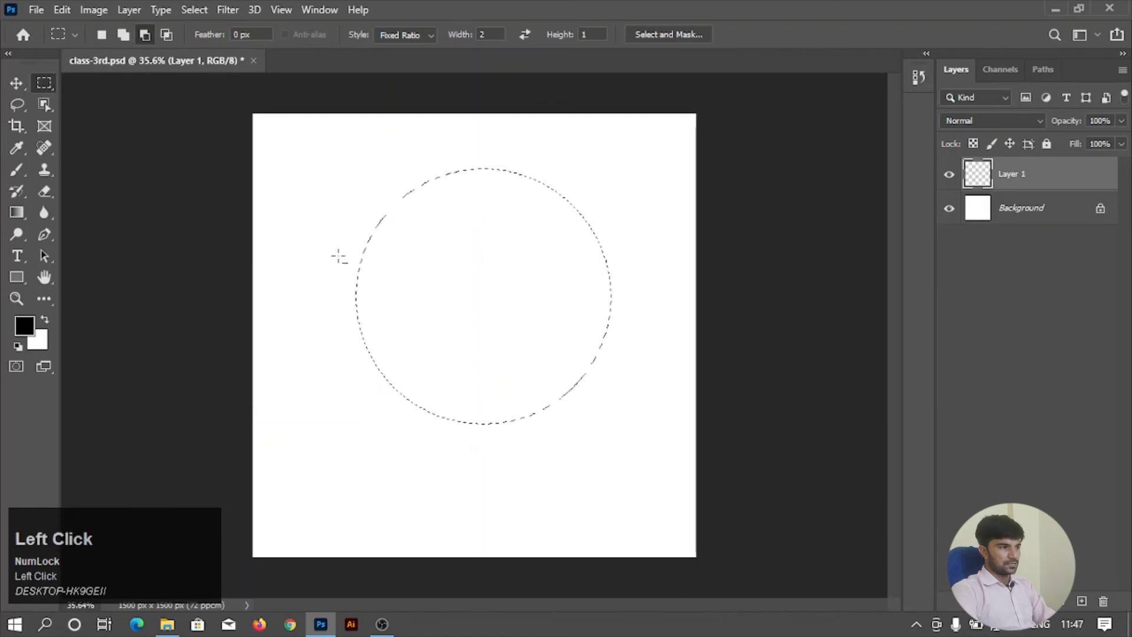
drag(335, 253, 622, 420)
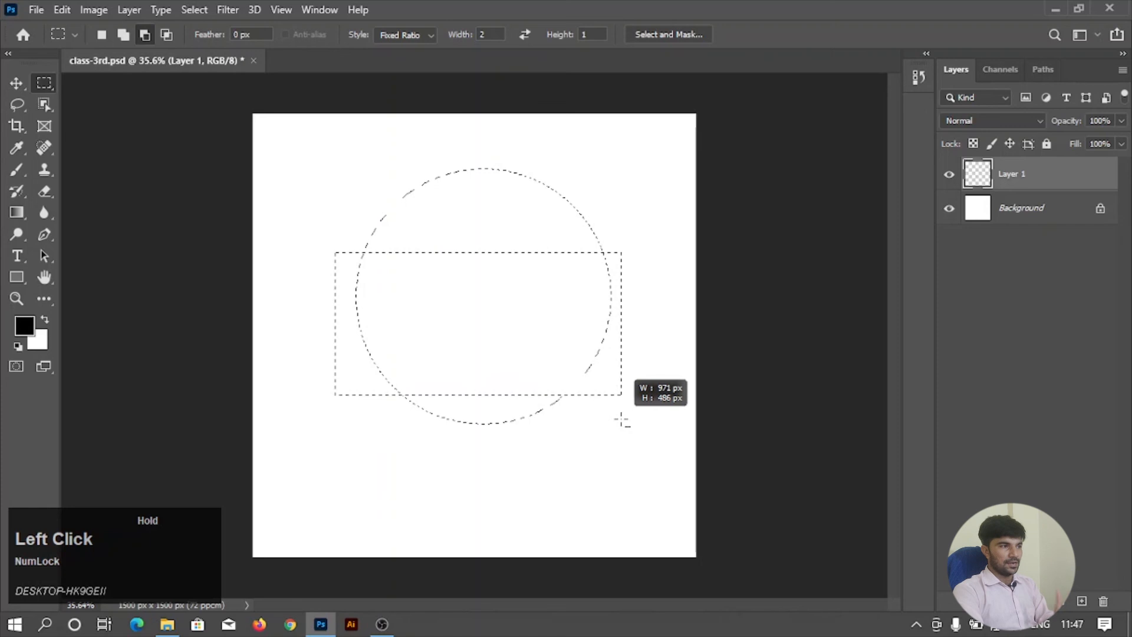
drag(622, 420, 596, 370)
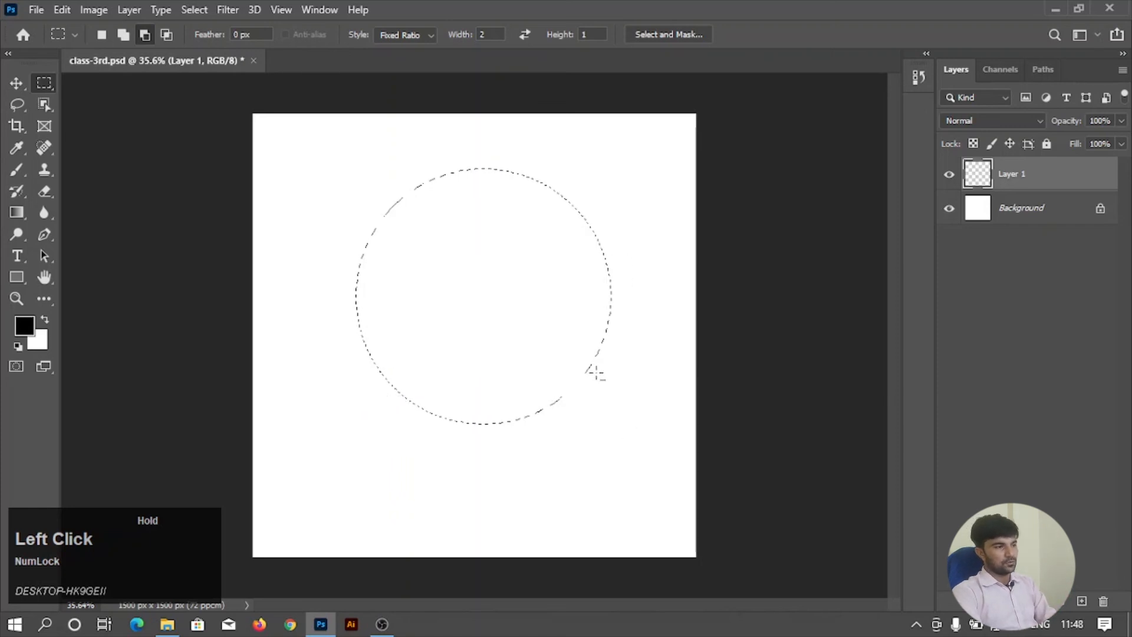
drag(492, 34, 484, 45)
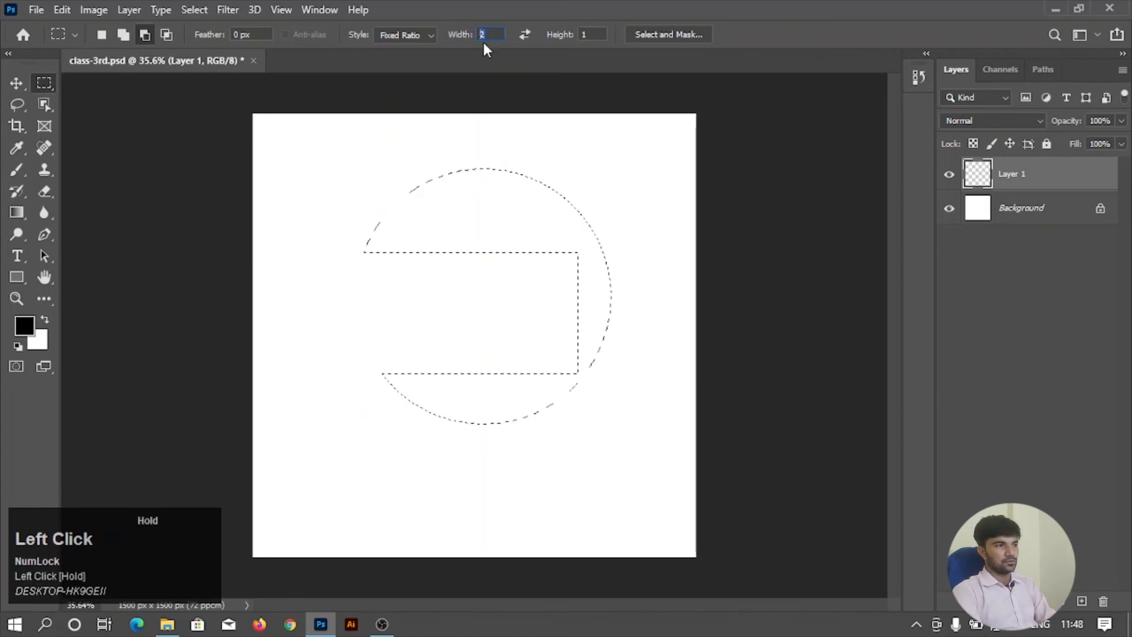
click(521, 32)
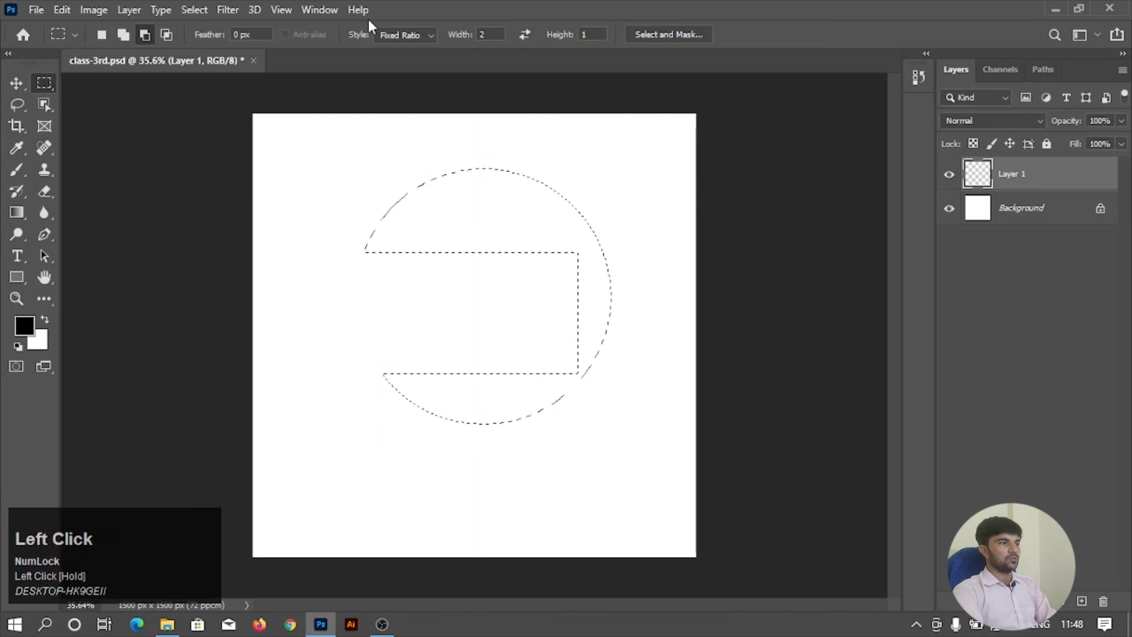
key(ctrl+z)
Subtract two thin horizontal bands across the circular selection with the Normal marquee style, and fill the remaining areas with black before deselecting.
click(413, 36)
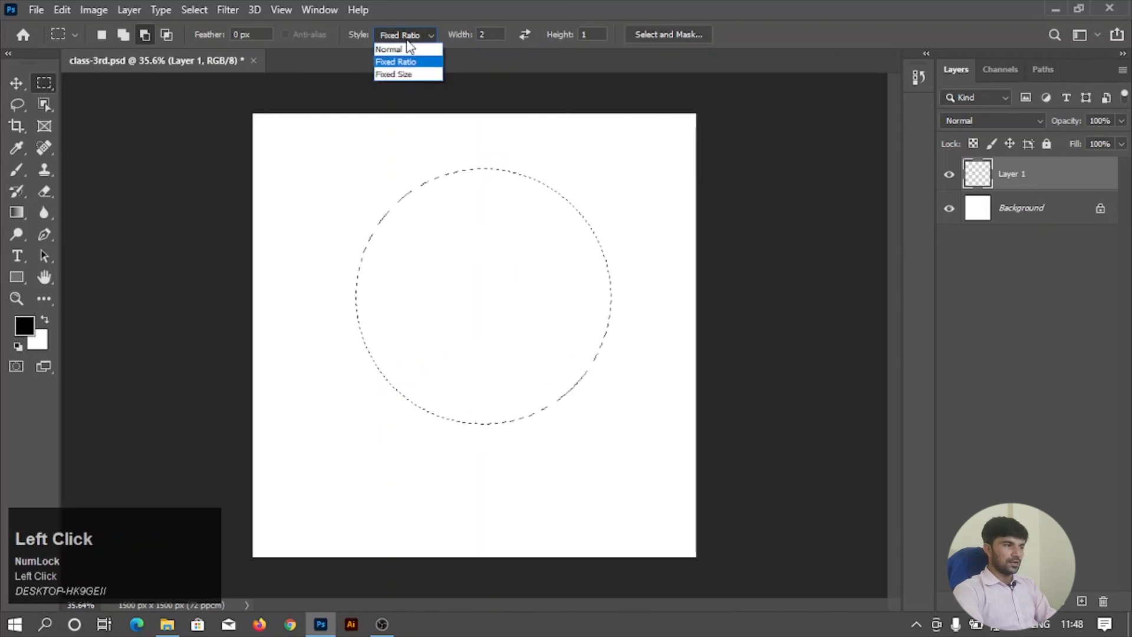
click(406, 48)
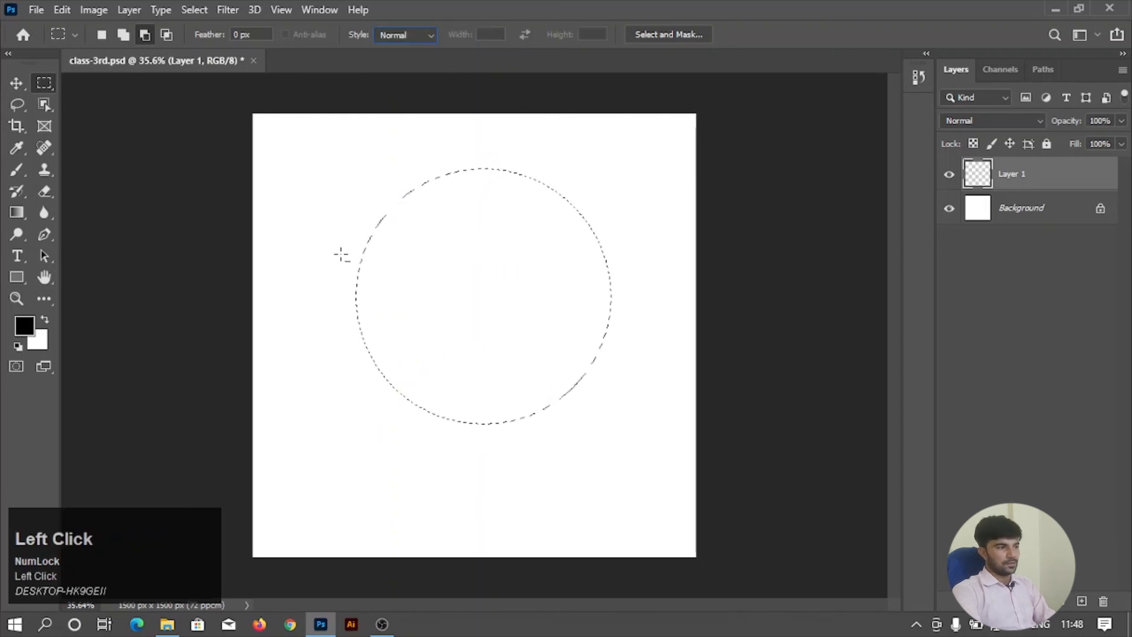
drag(341, 253, 641, 278)
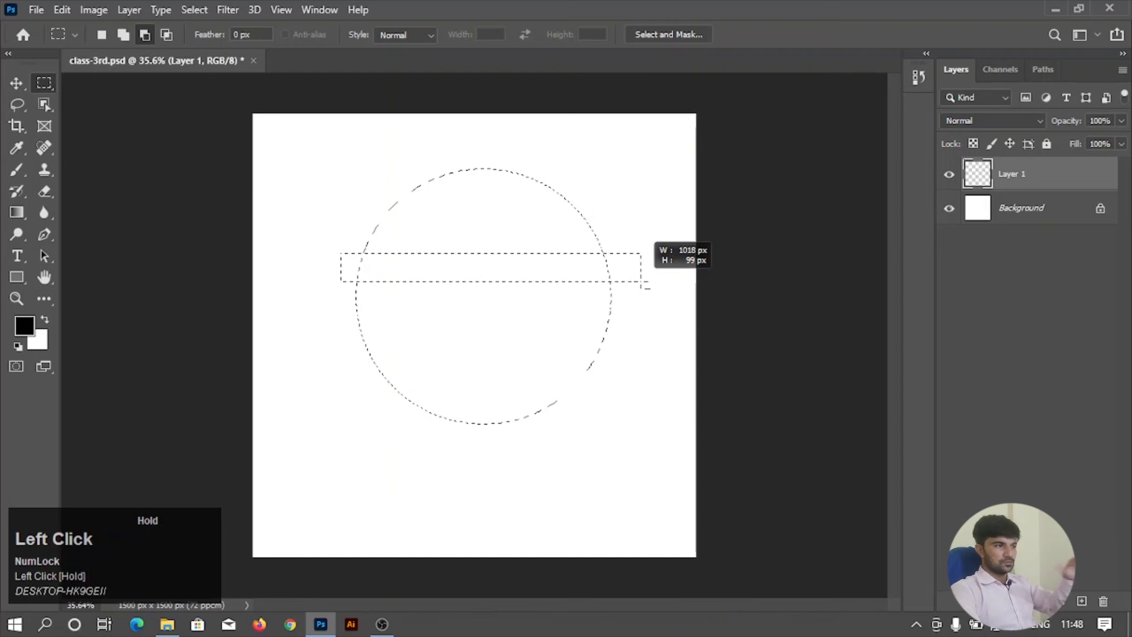
drag(642, 286, 643, 284)
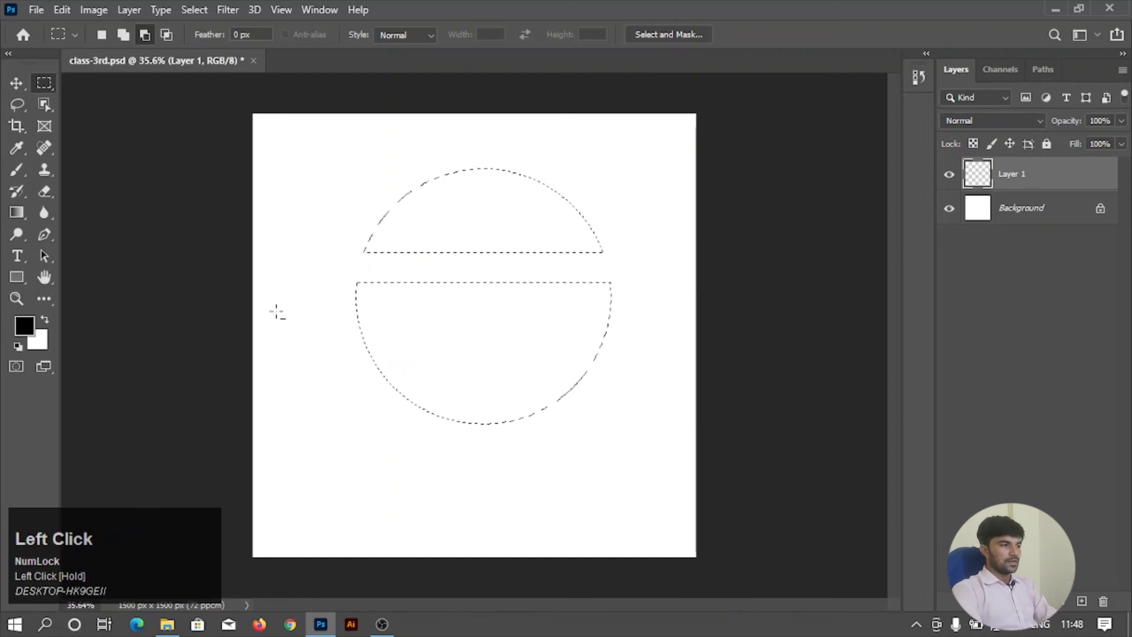
drag(361, 342, 631, 376)
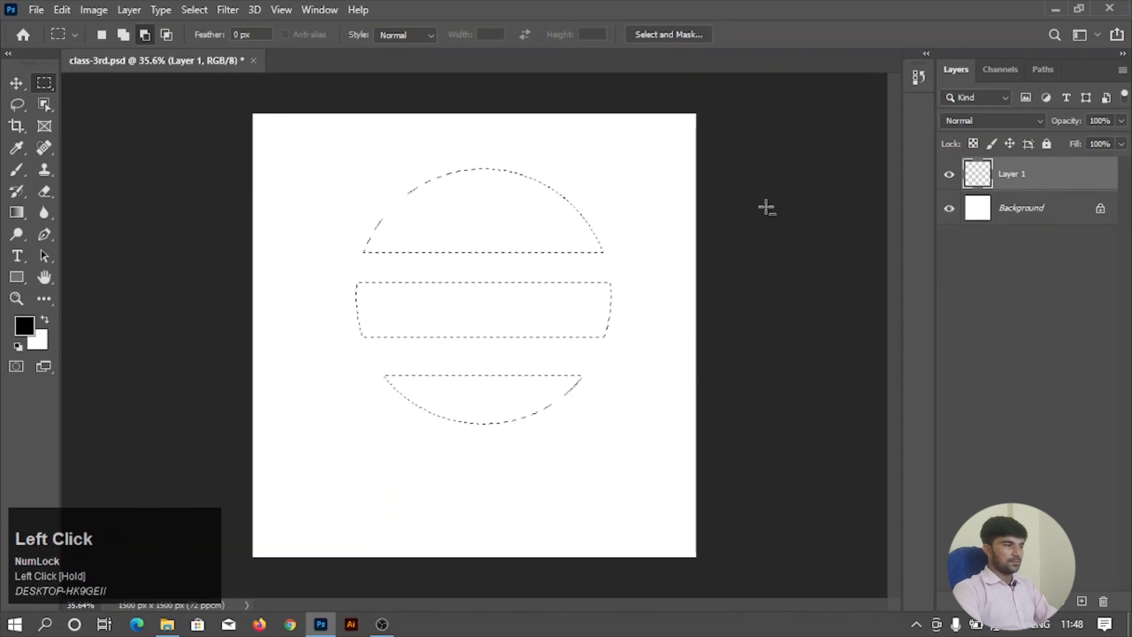
key(alt+BackSpace)
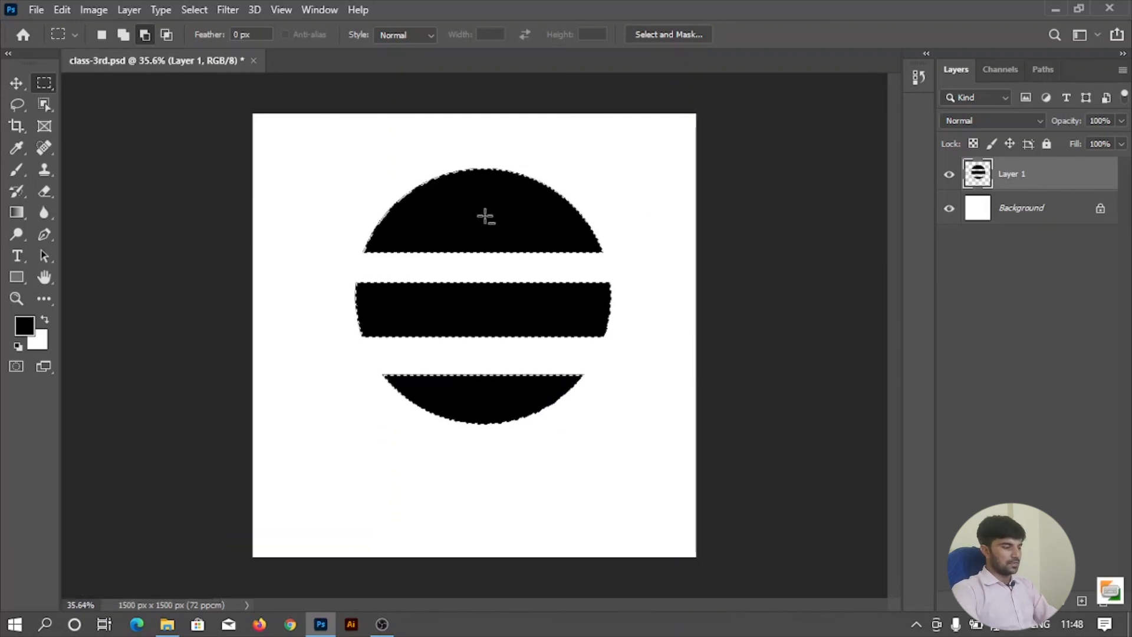
key(ctrl+d)
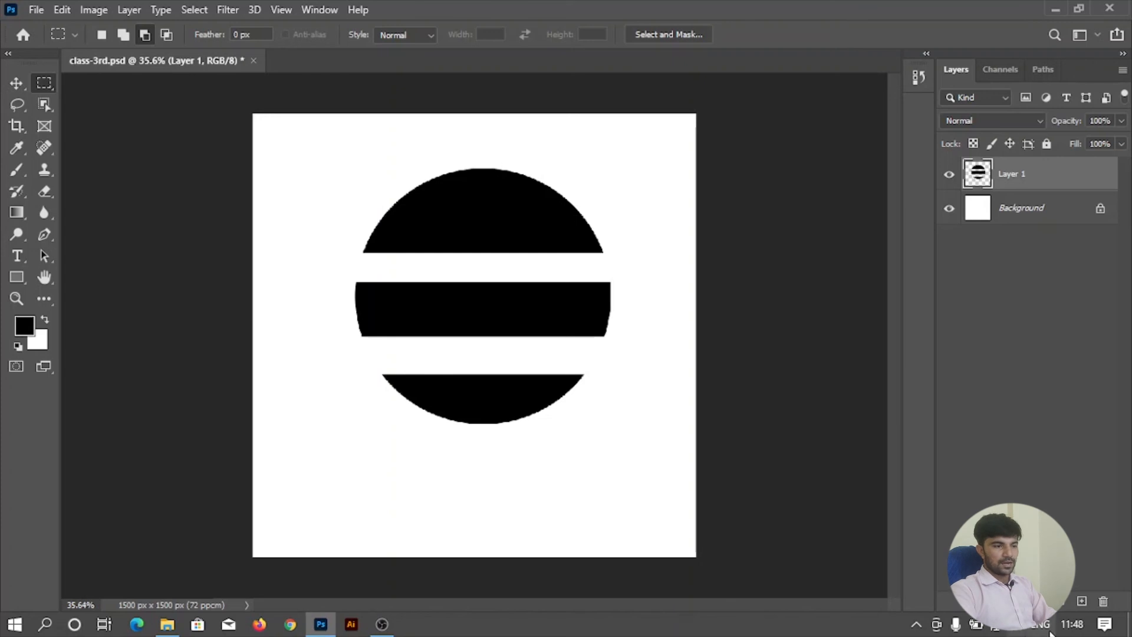
Add a new empty layer, delete Layer 1 with the striped circle, and make the new layer active.
click(1082, 602)
drag(1023, 206, 1104, 602)
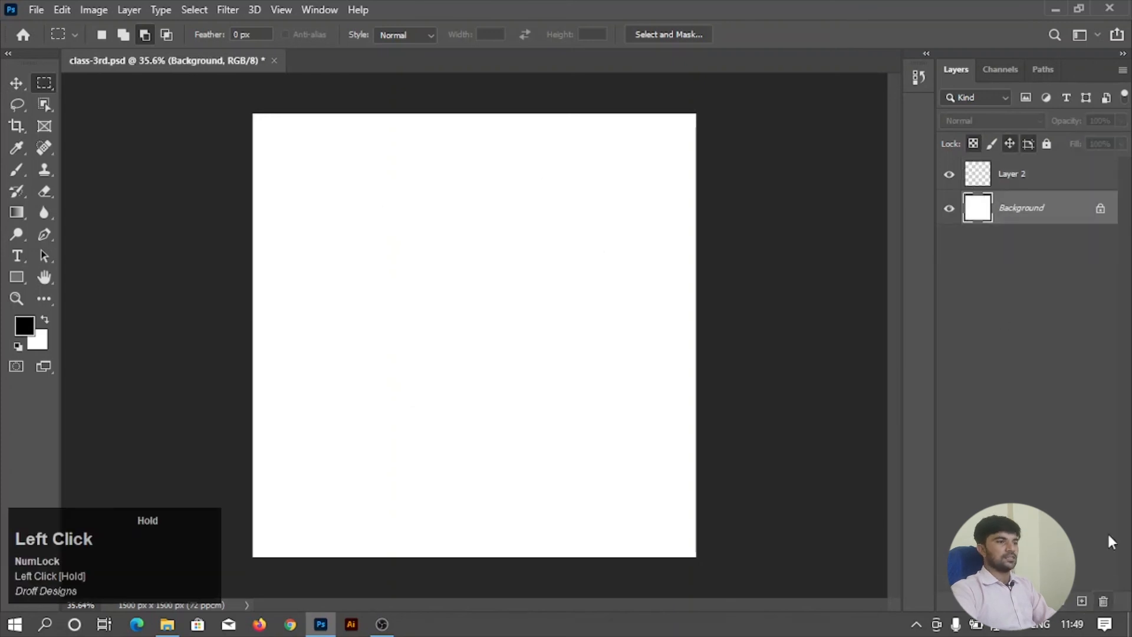
click(1018, 187)
Place a Single Row Marquee selection across the upper canvas, fill it with black, and clear the selection.
right_click(39, 84)
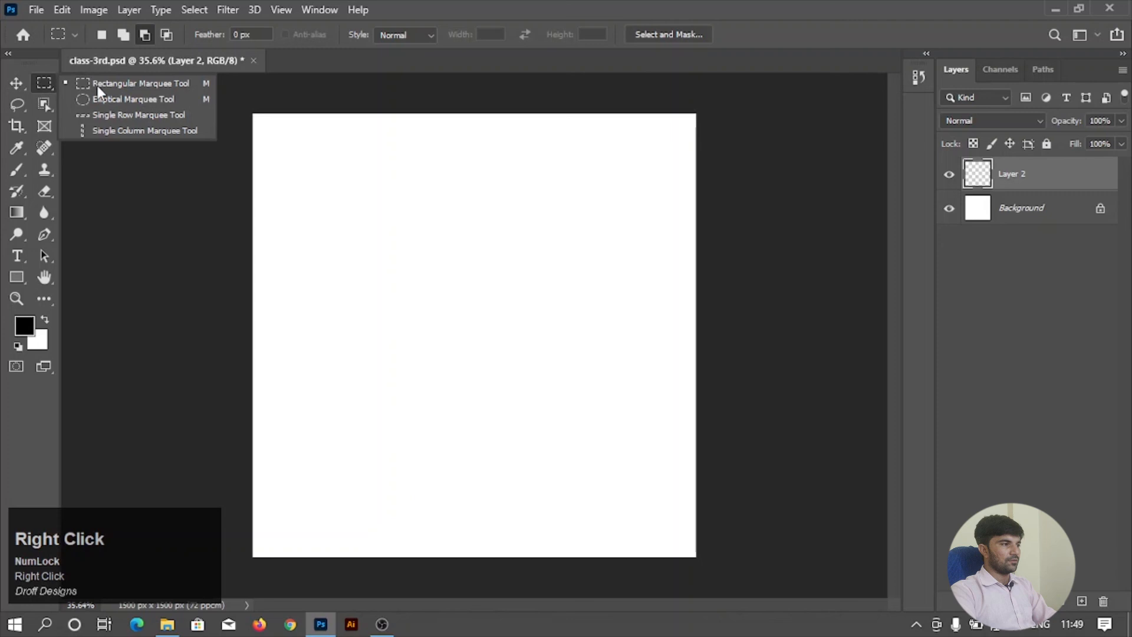
click(154, 116)
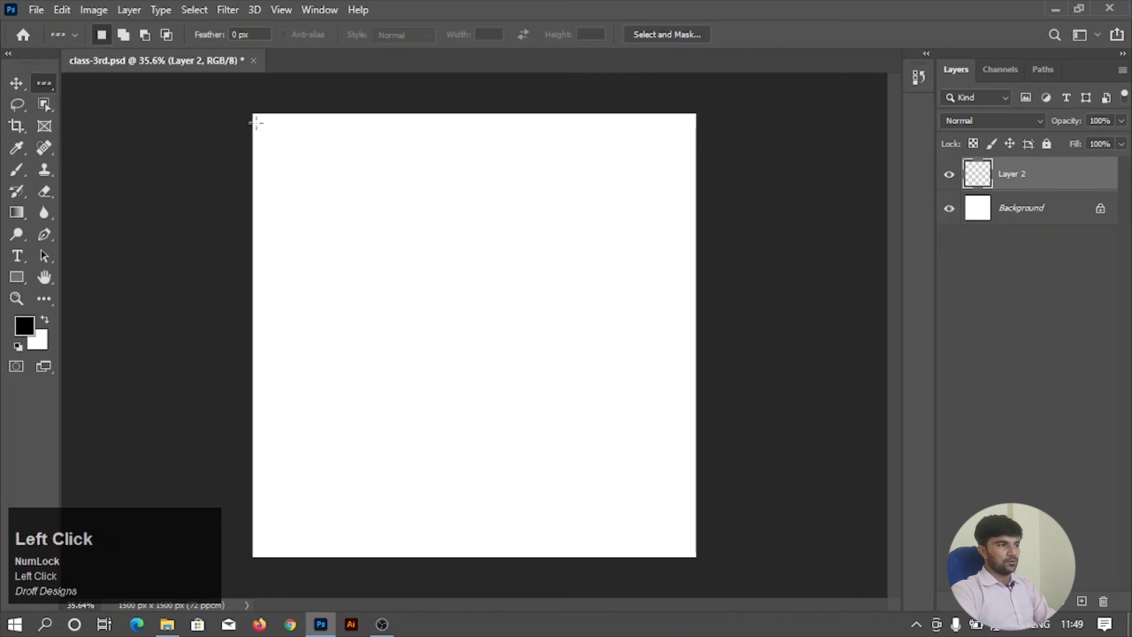
click(299, 151)
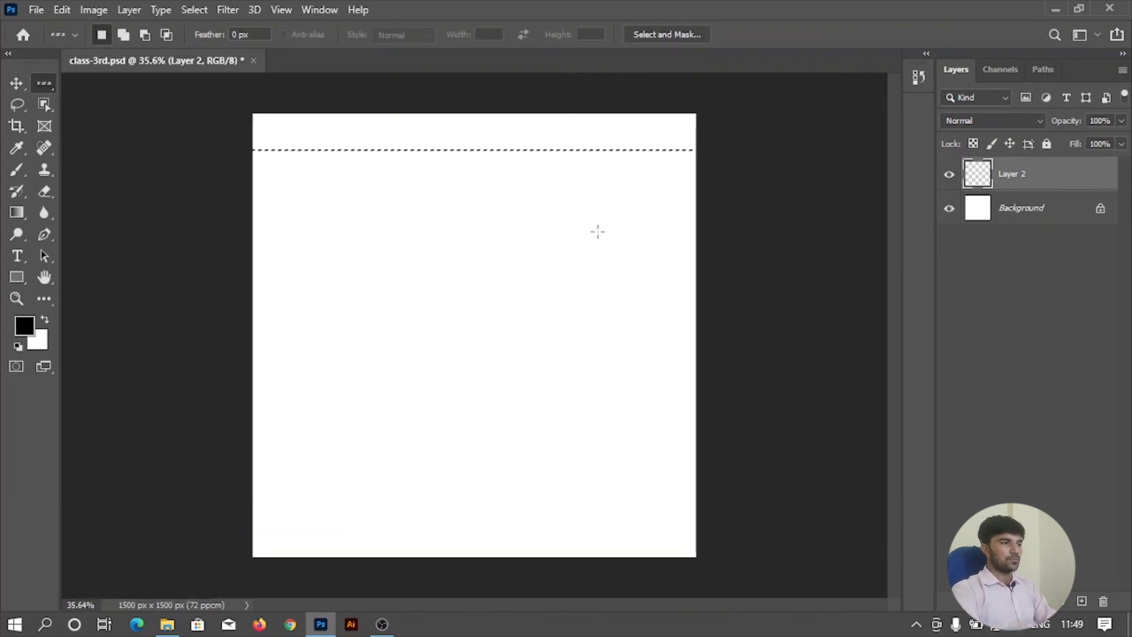
scroll(409, 81, up, 1)
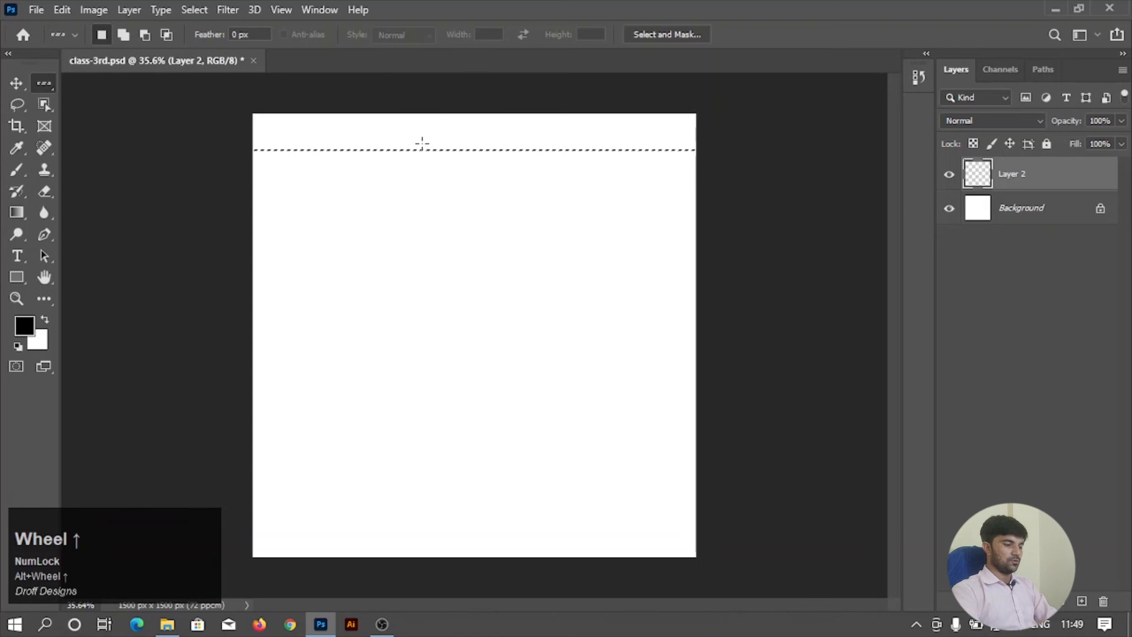
key(alt)
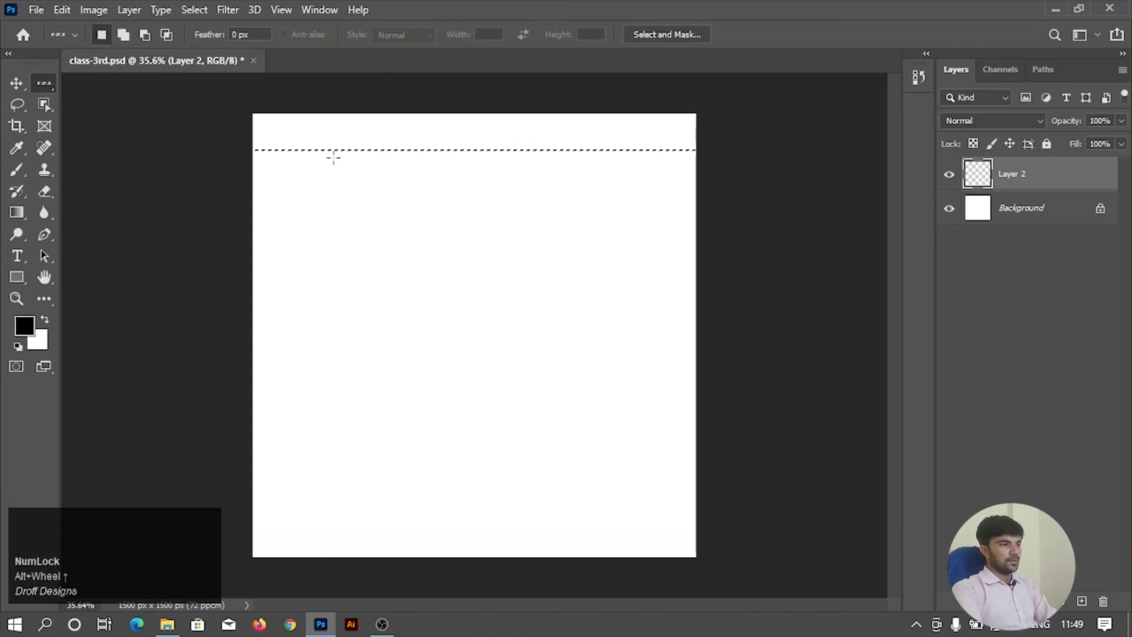
key(ctrl)
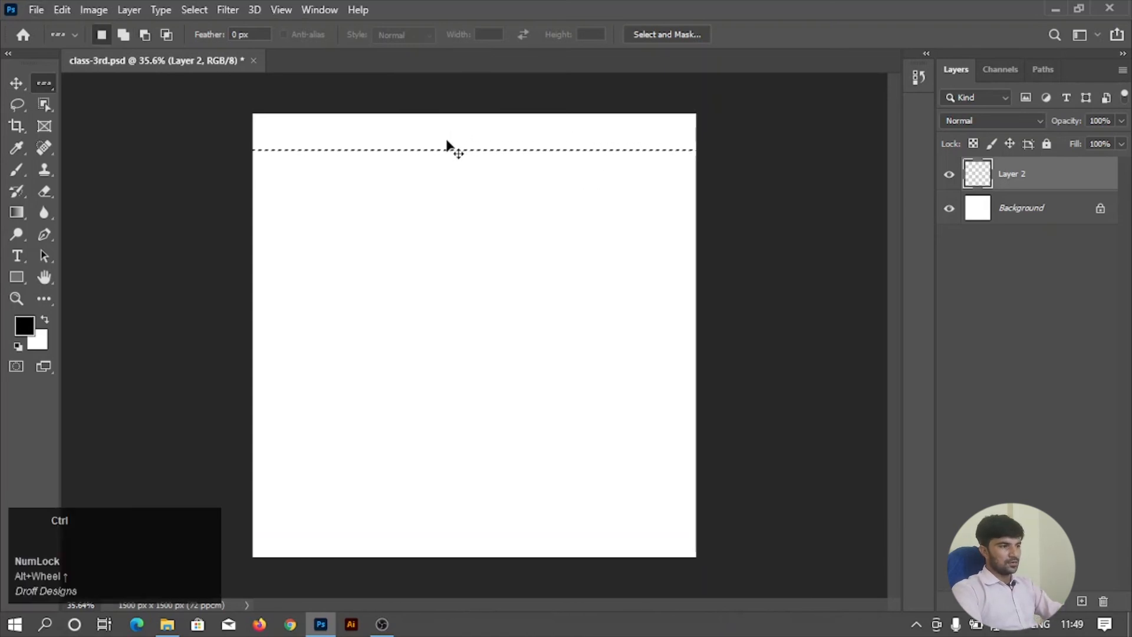
key(ctrl+d)
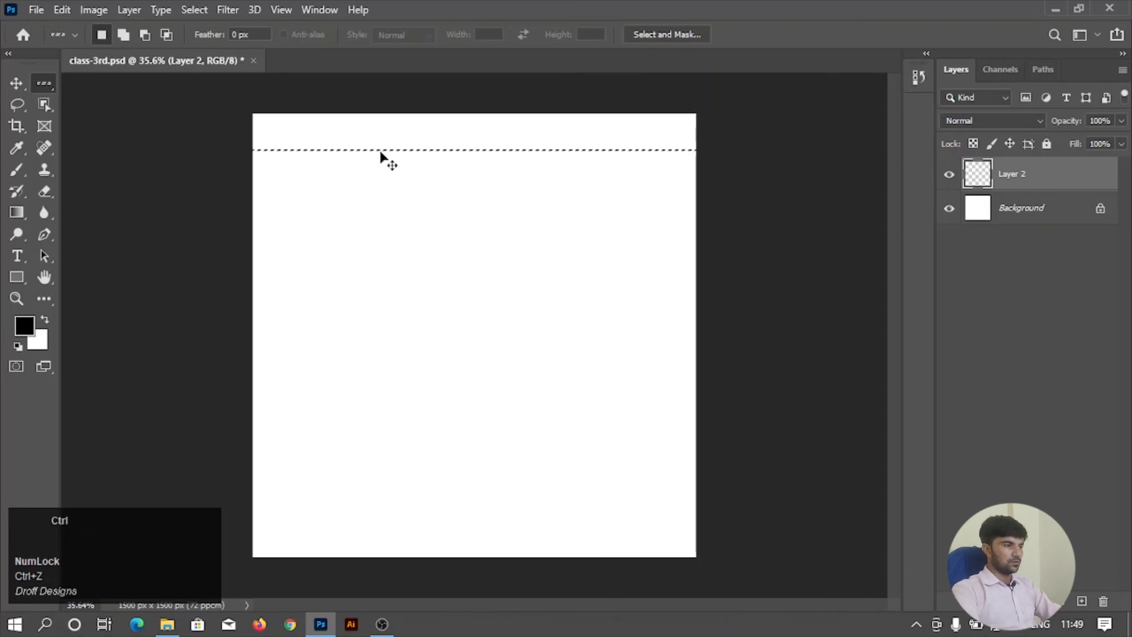
key(ctrl+d)
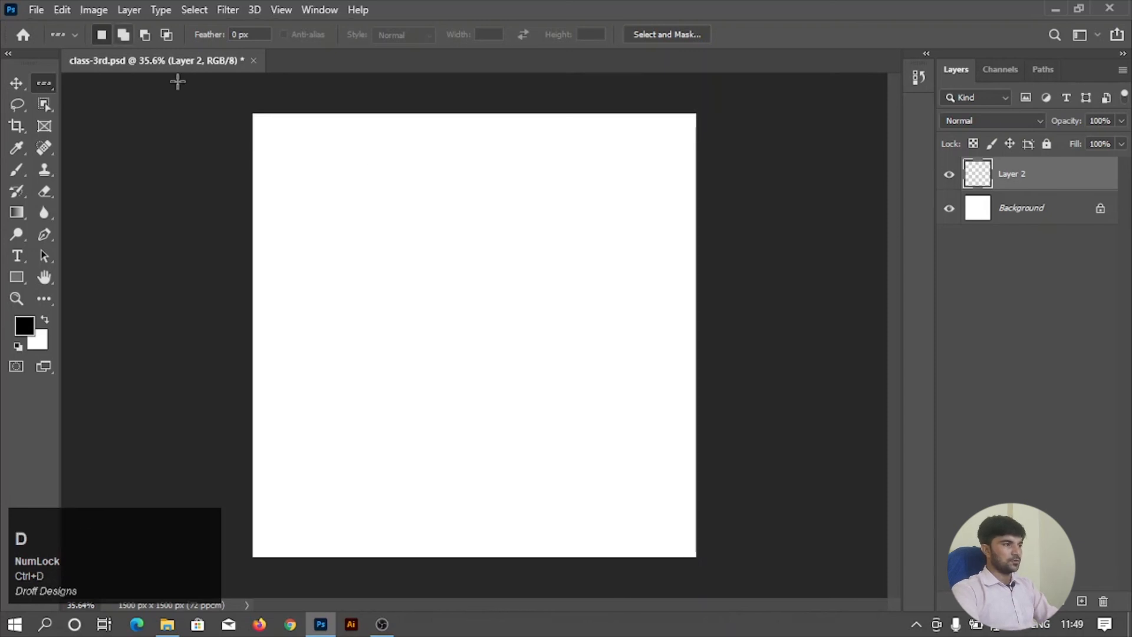
Place a second single-row selection a short distance below the first black line.
alt+scroll(258, 93, up, 5)
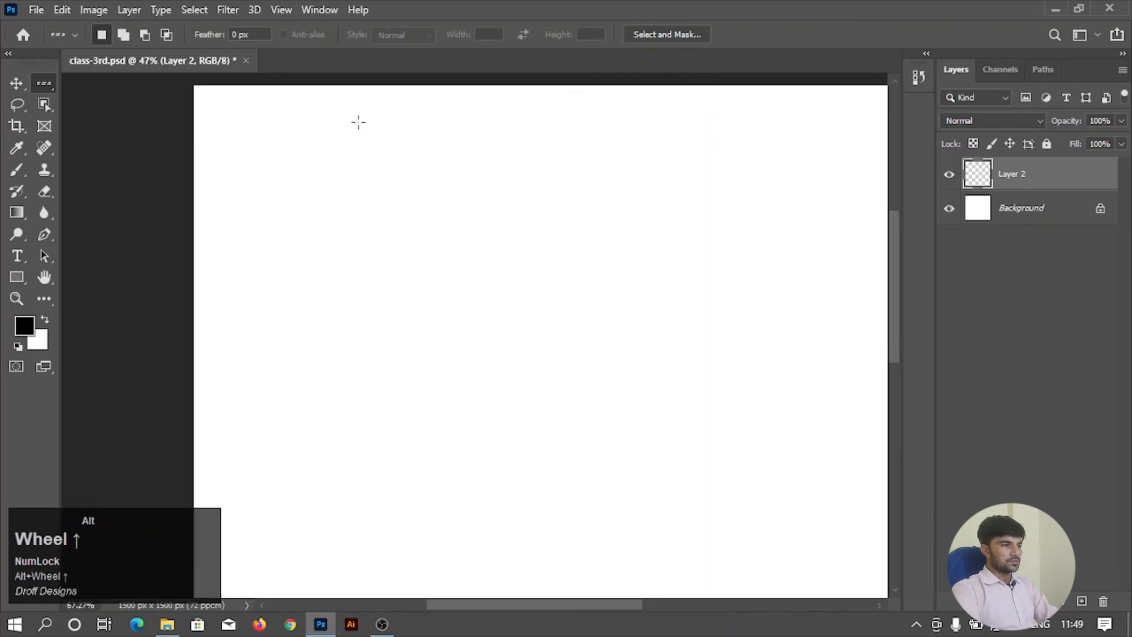
alt+scroll(419, 154, up, 1)
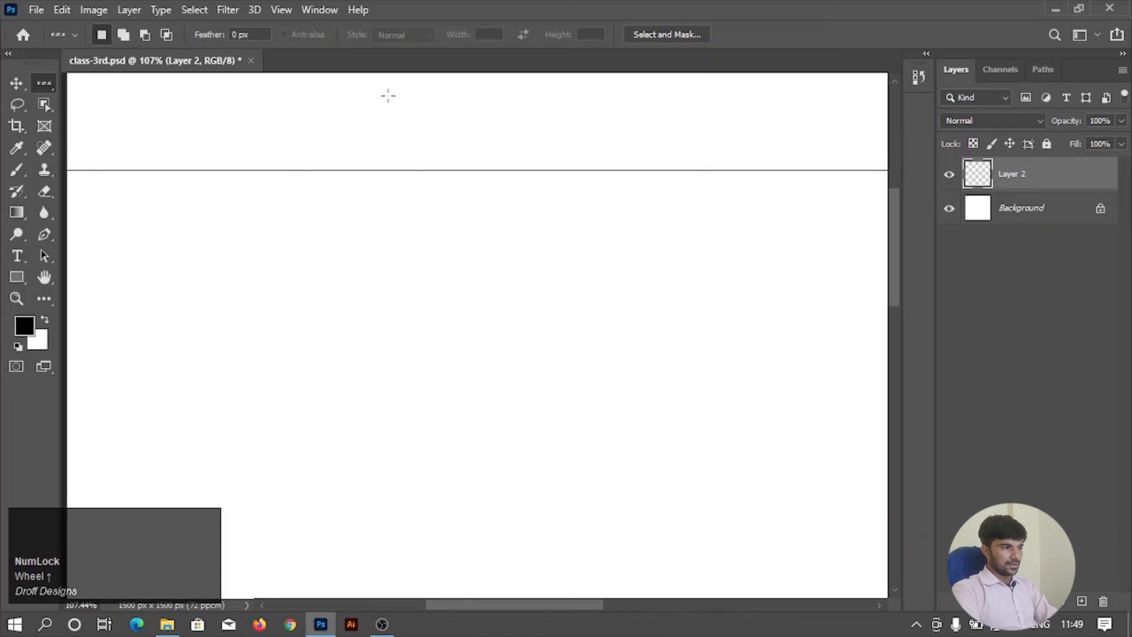
alt+scroll(444, 204, down, 3)
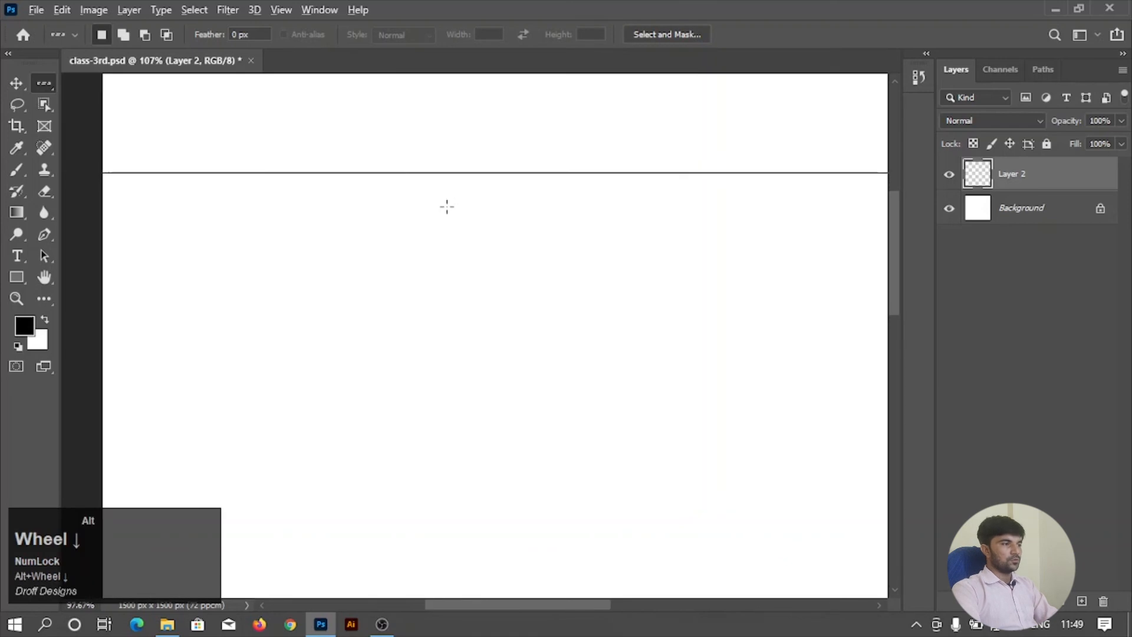
alt+scroll(357, 180, up, 1)
scroll(357, 180, up, 1)
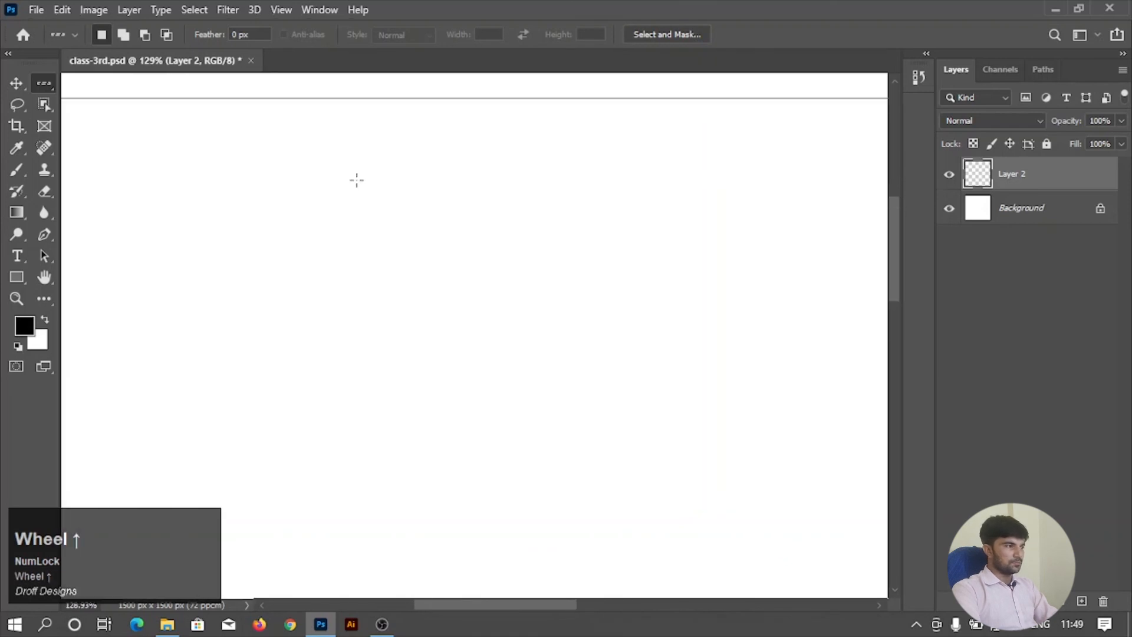
click(344, 181)
alt+scroll(412, 219, up, 1)
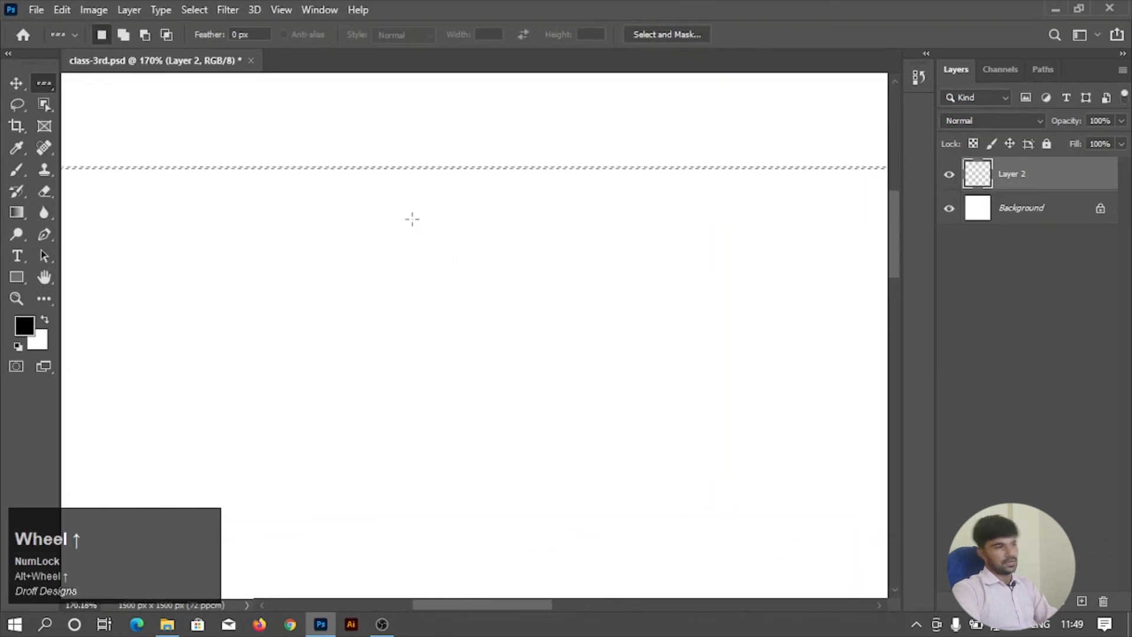
Fill the second single-row selection with black and clear the selection.
alt+scroll(412, 219, down, 2)
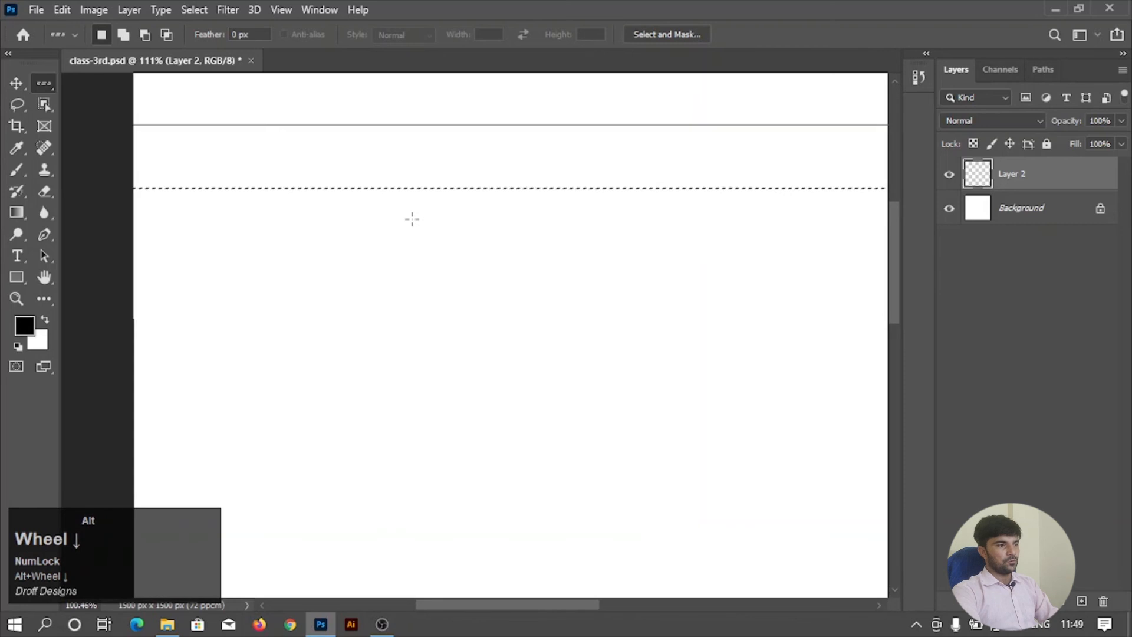
alt+scroll(354, 192, down, 3)
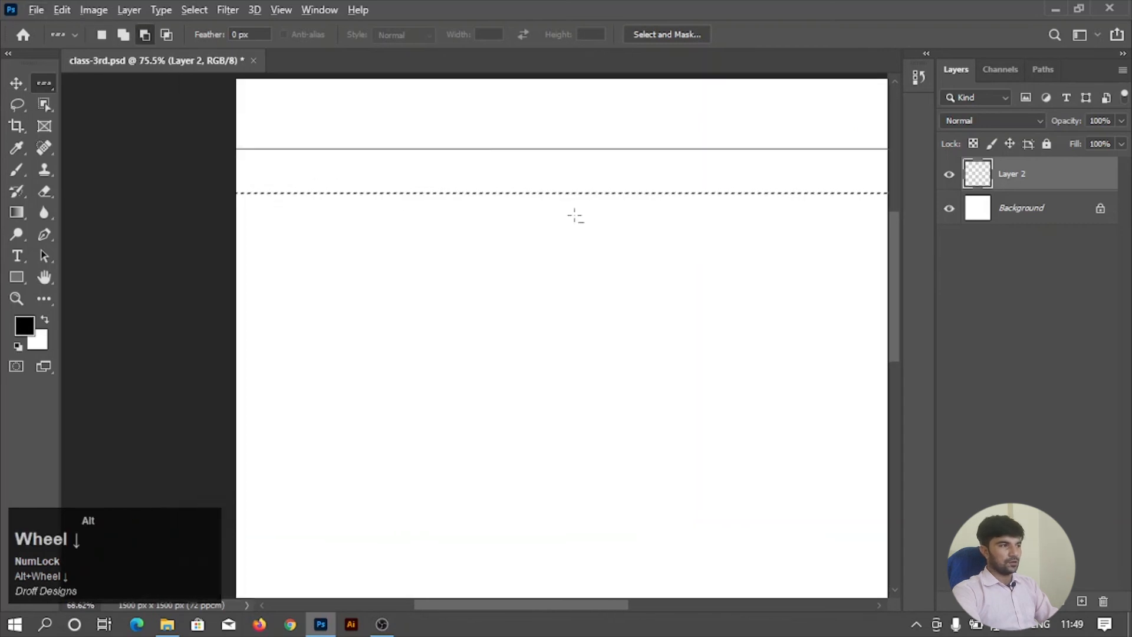
alt+scroll(694, 230, up, 1)
alt+scroll(691, 230, down, 3)
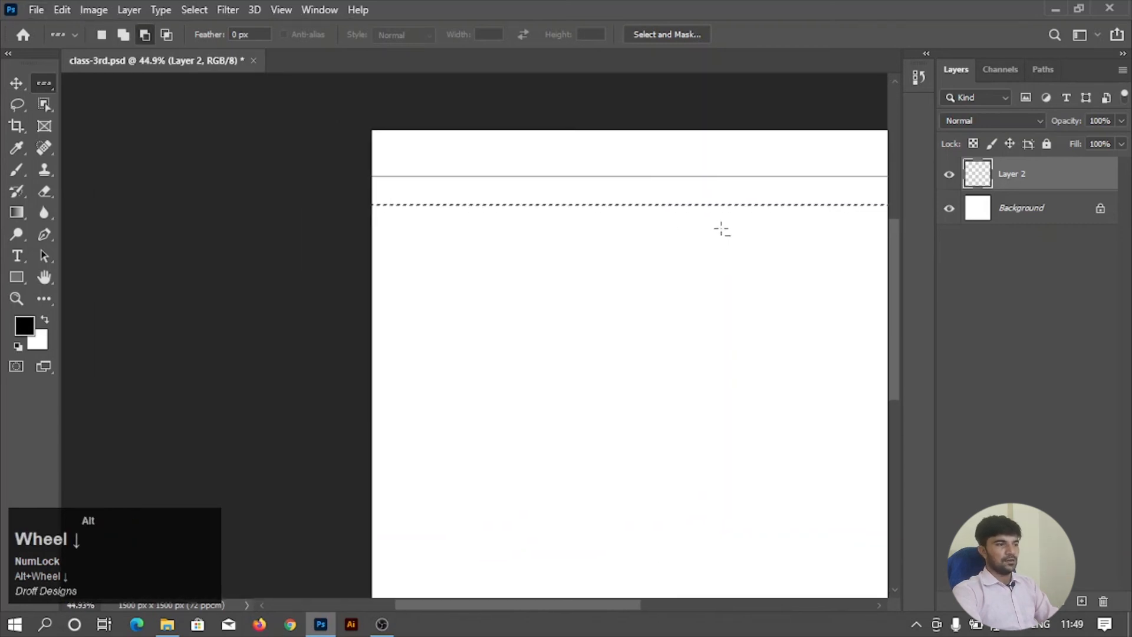
alt+scroll(721, 230, up, 2)
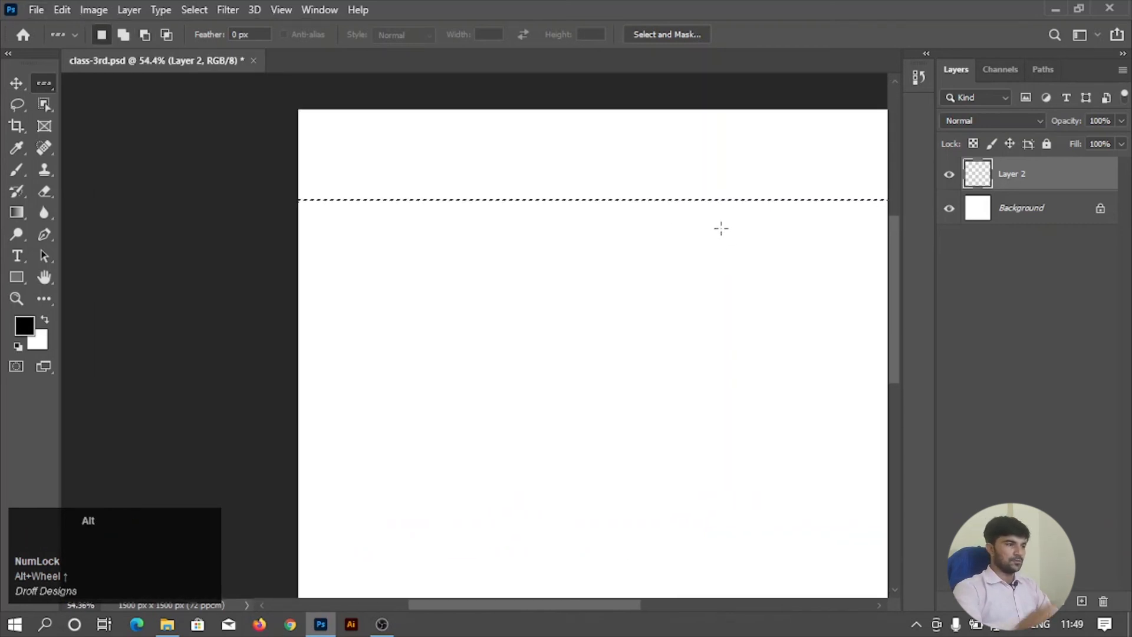
alt+scroll(720, 228, up, 4)
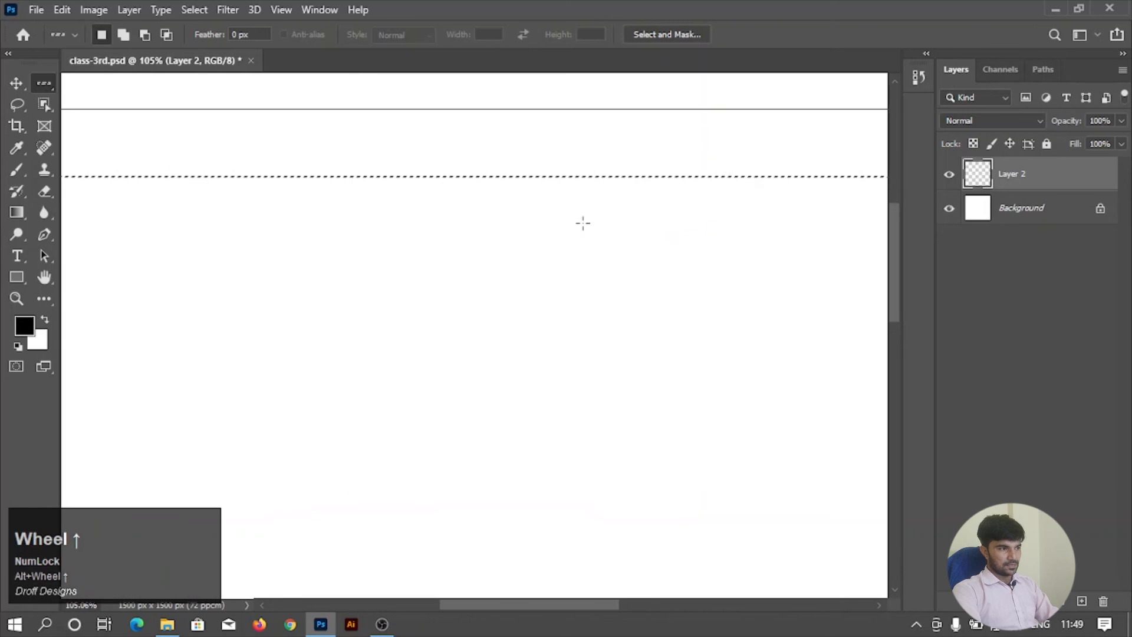
click(17, 82)
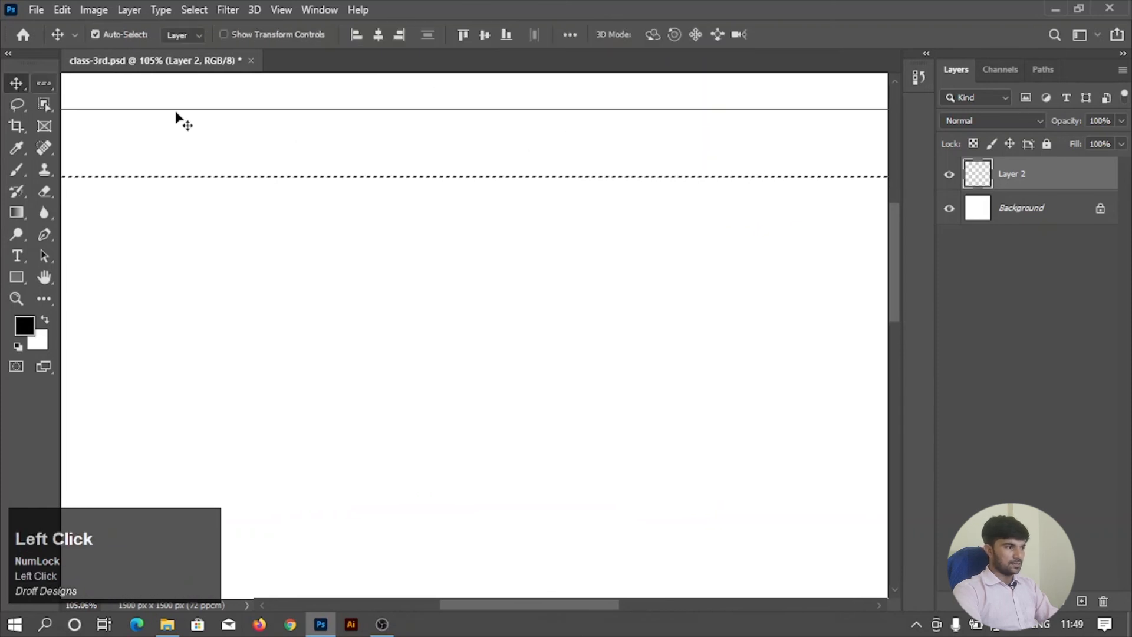
key(ctrl+d)
alt+scroll(424, 182, down, 4)
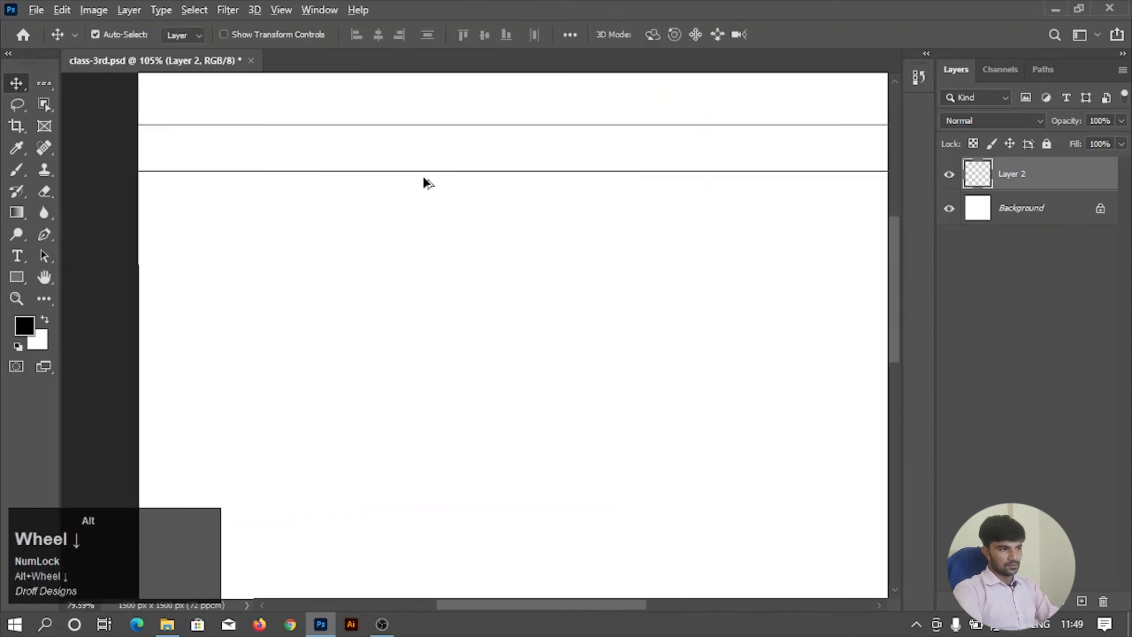
alt+scroll(424, 182, down, 2)
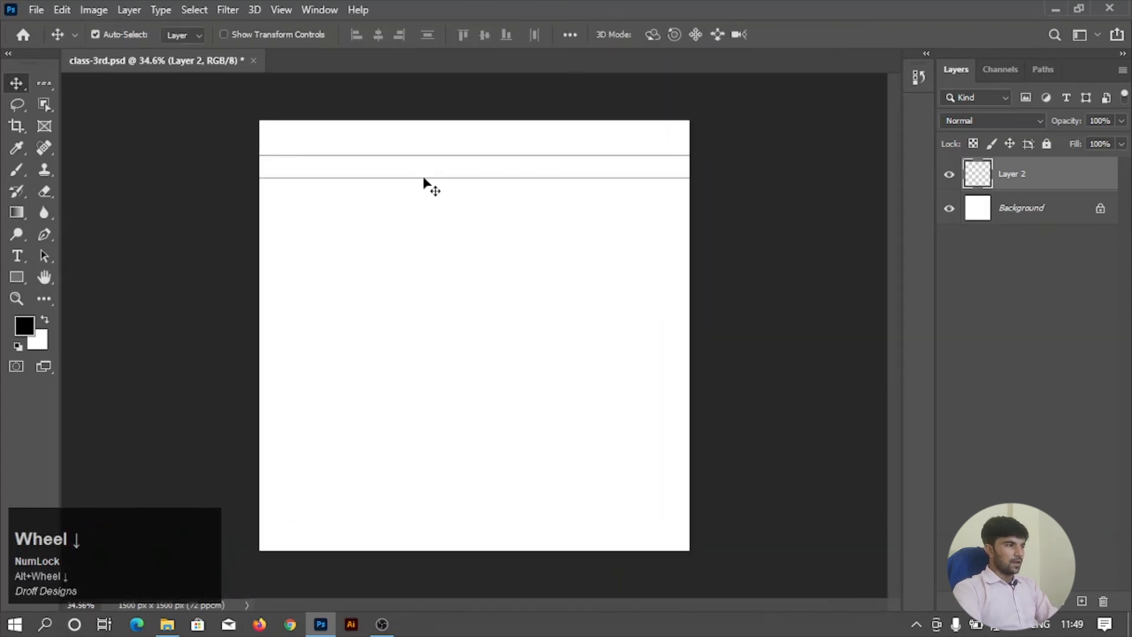
Set the Single Row Marquee to Add to selection and place five row selections below the two existing black lines.
click(39, 84)
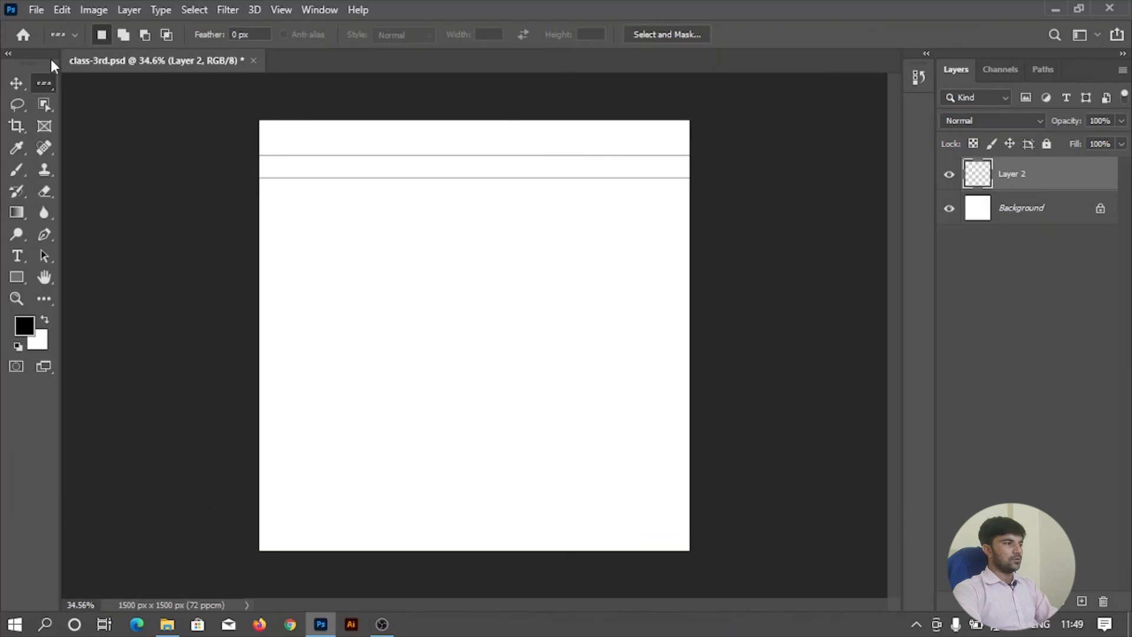
right_click(46, 80)
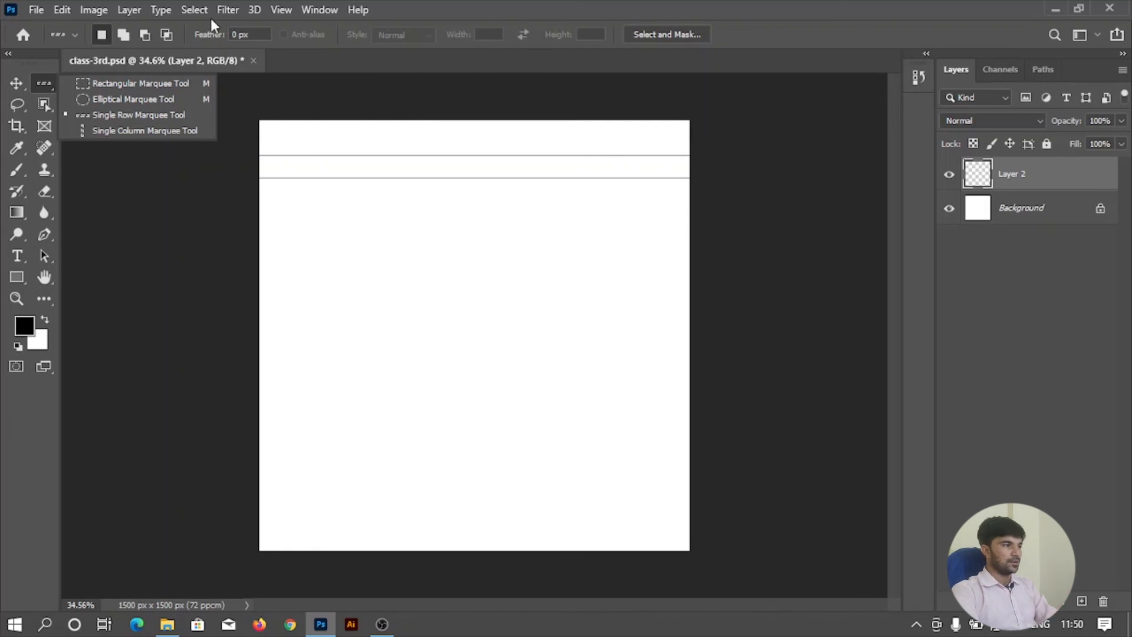
click(126, 36)
click(429, 218)
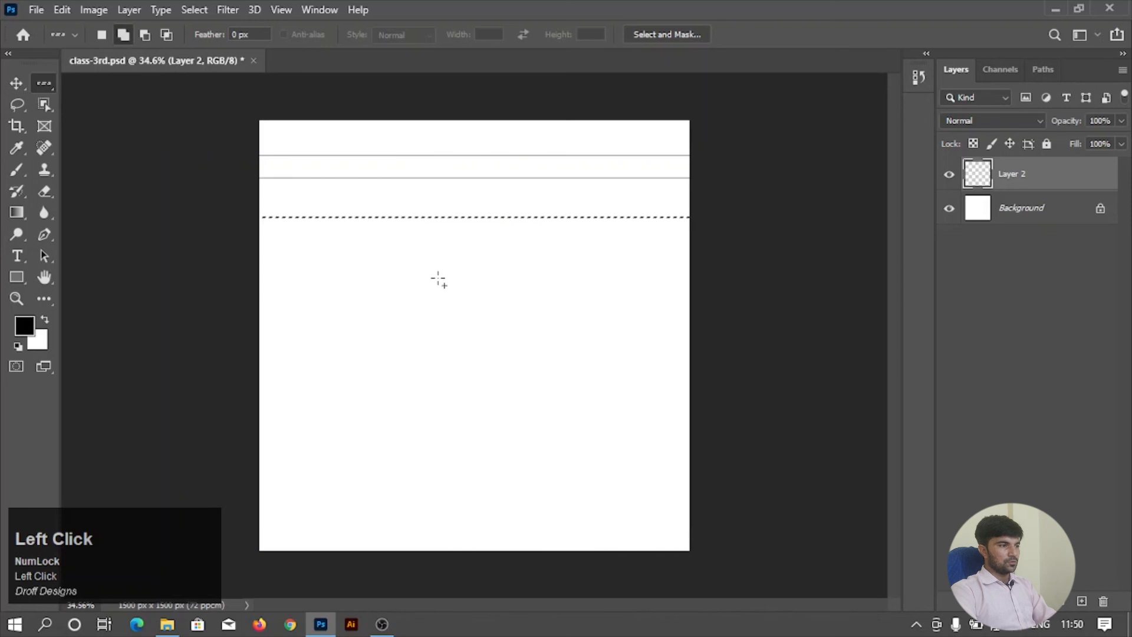
scroll(433, 281, up, 1)
click(445, 234)
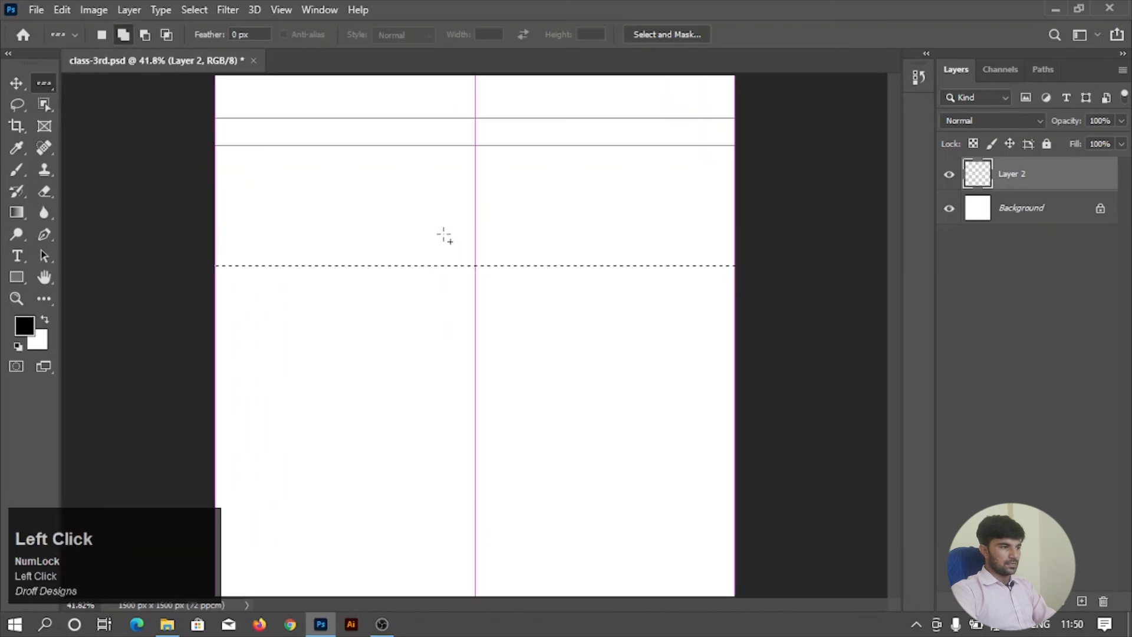
click(445, 287)
click(437, 348)
click(445, 408)
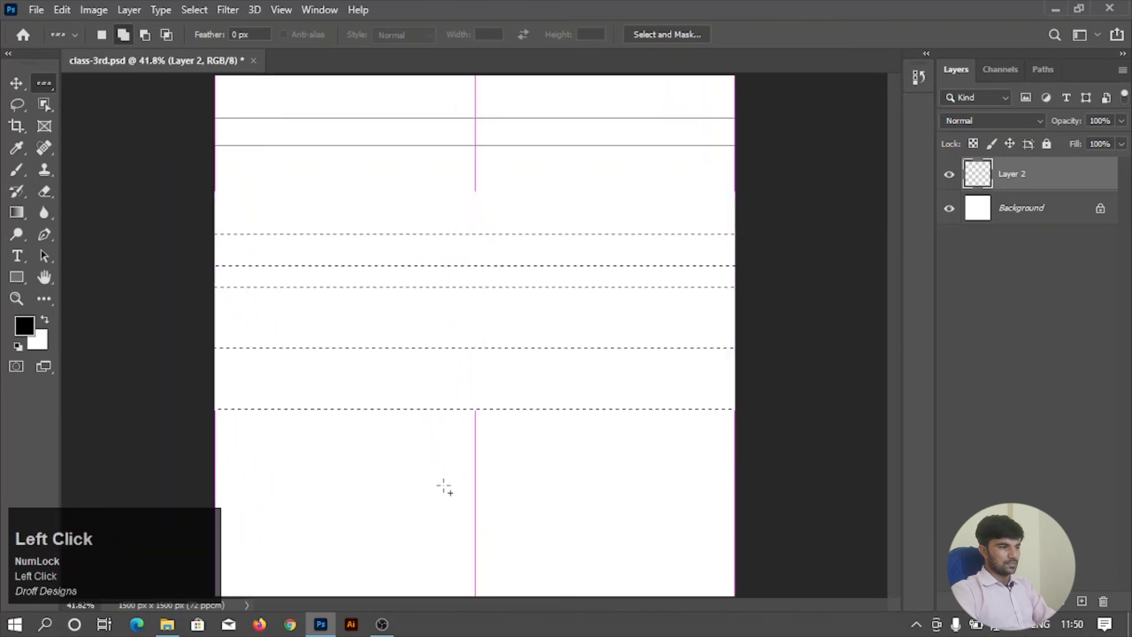
Add five more single-row selections at varied heights across the lower half of the canvas.
click(442, 463)
click(440, 512)
click(442, 484)
scroll(441, 498, down, 1)
click(431, 544)
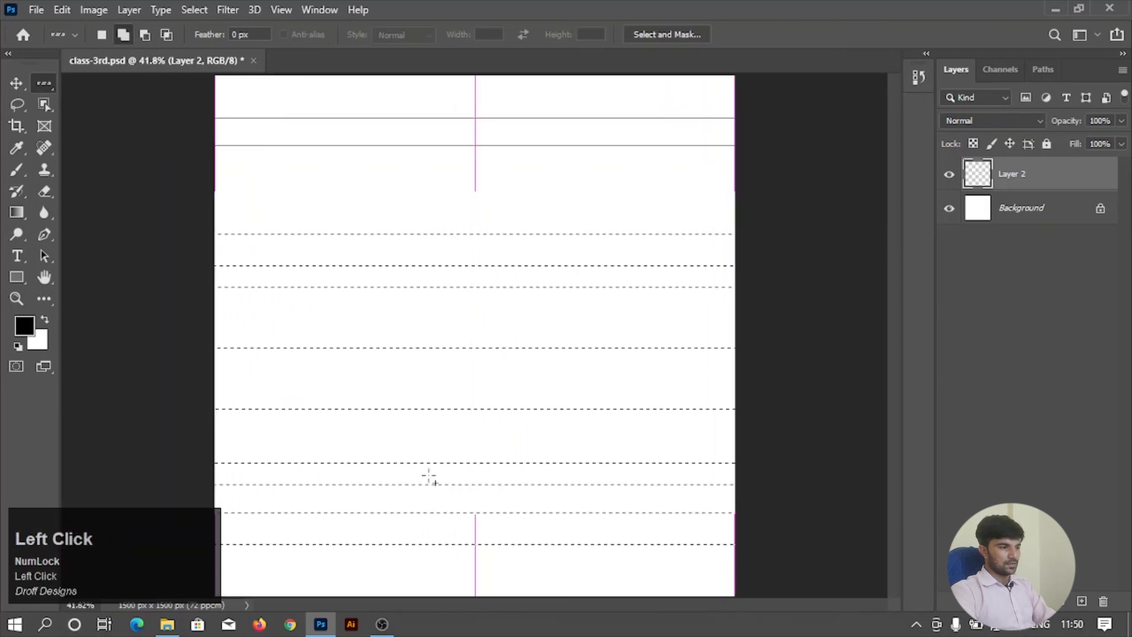
click(430, 424)
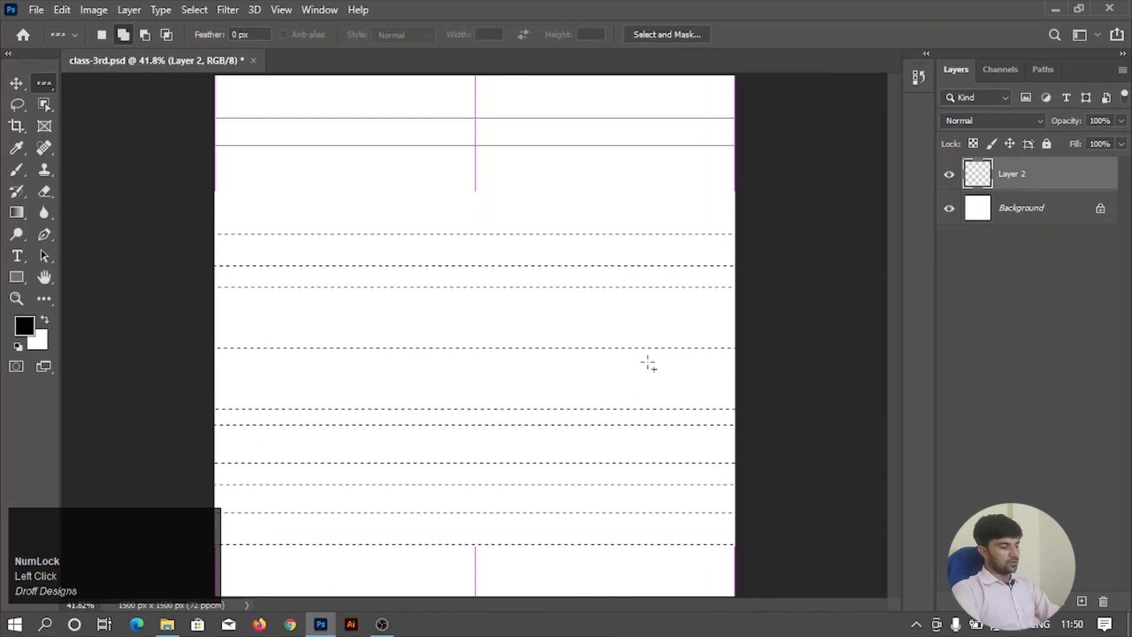
Fill all the selected rows with black on Layer 2 and clear the selection.
key(ctrl+d)
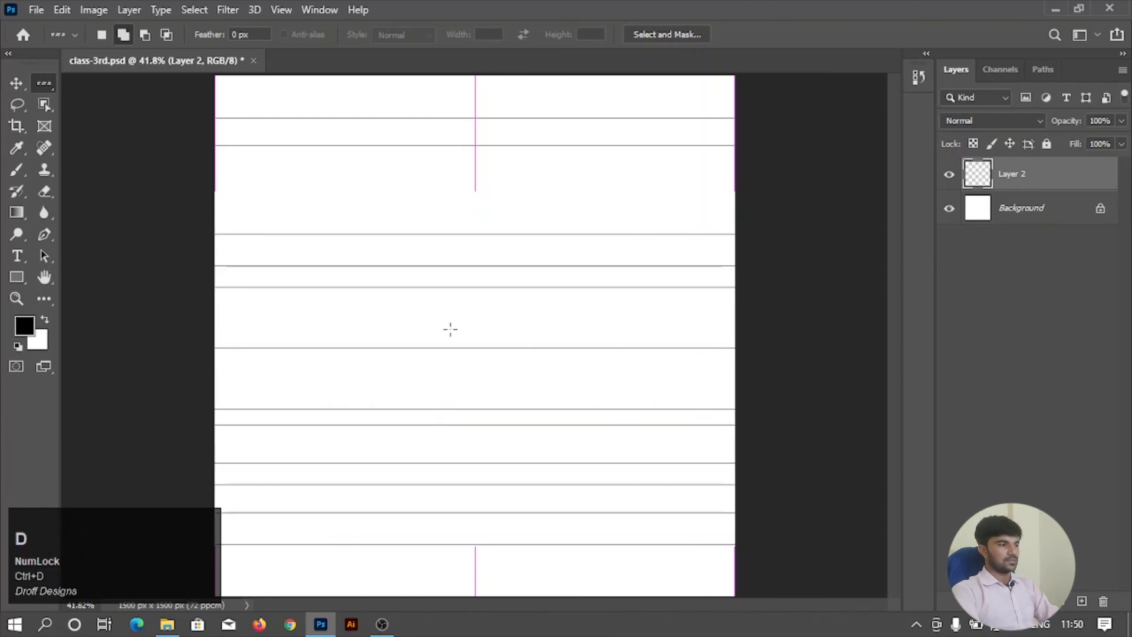
alt+scroll(450, 330, down, 2)
alt+scroll(461, 273, up, 2)
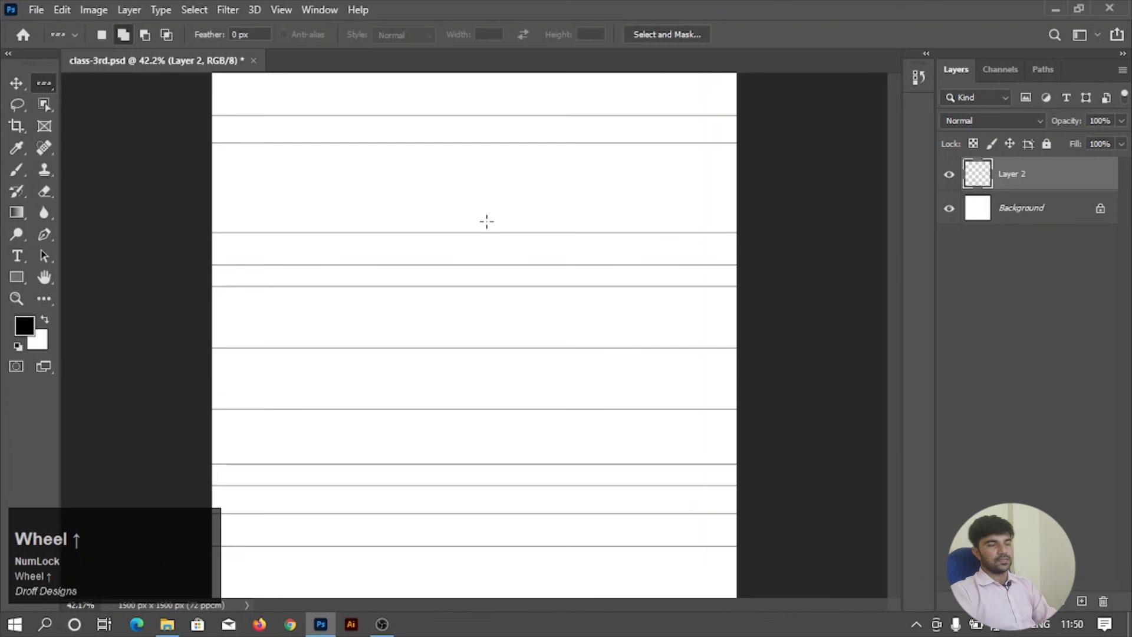
Place several Single Column Marquee selections across the canvas width, using Add to selection to keep each one.
right_click(44, 83)
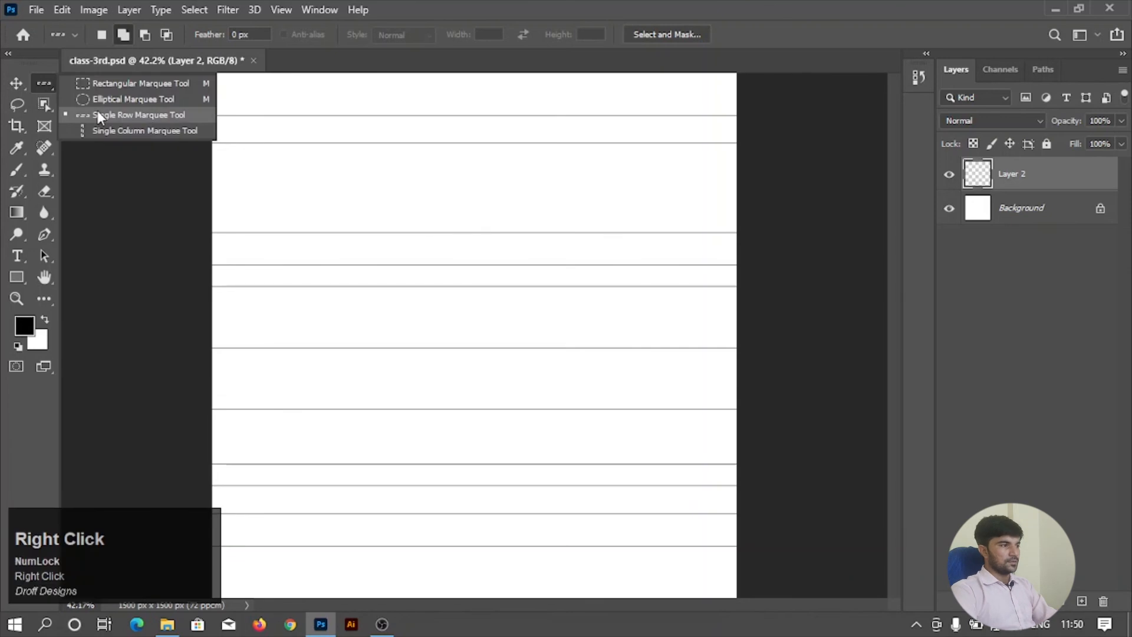
click(139, 133)
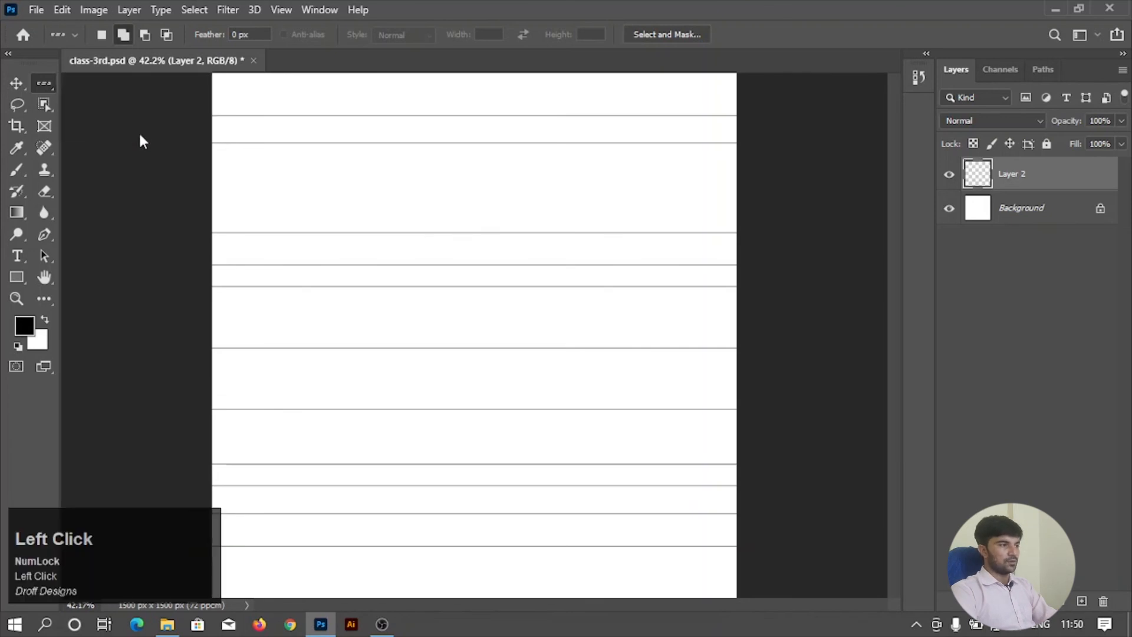
click(298, 190)
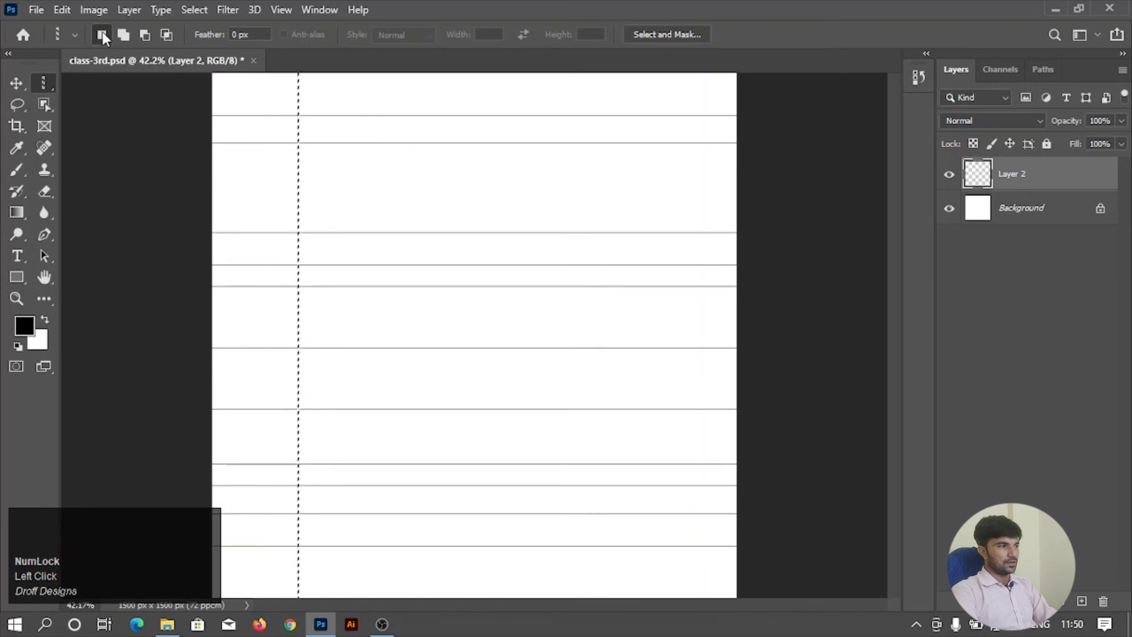
click(123, 34)
click(338, 159)
click(484, 184)
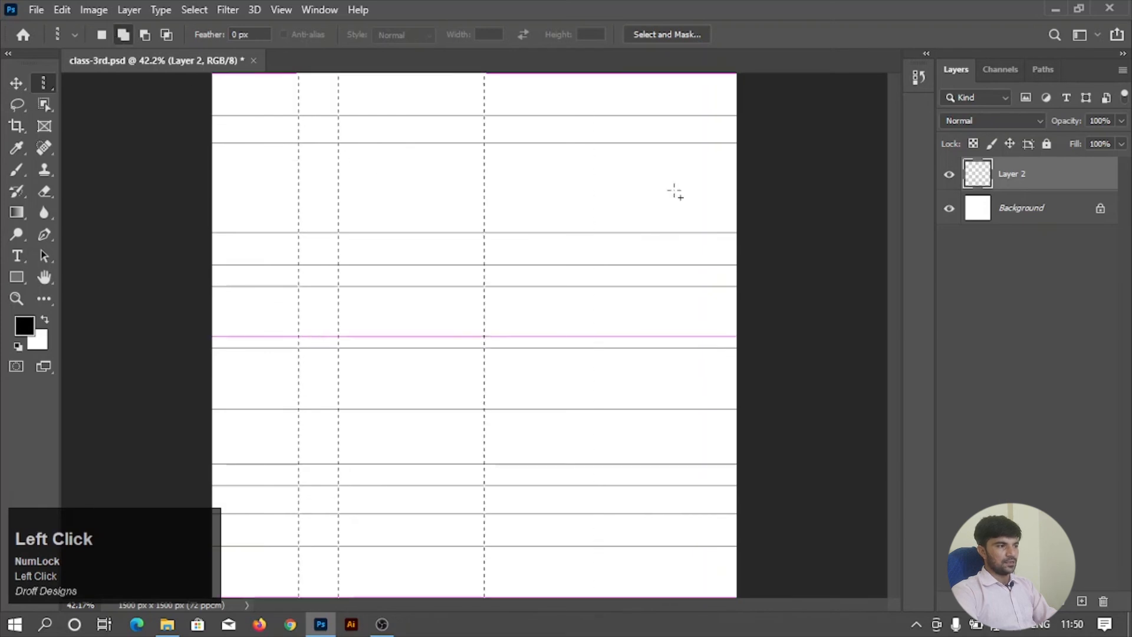
click(674, 189)
click(537, 218)
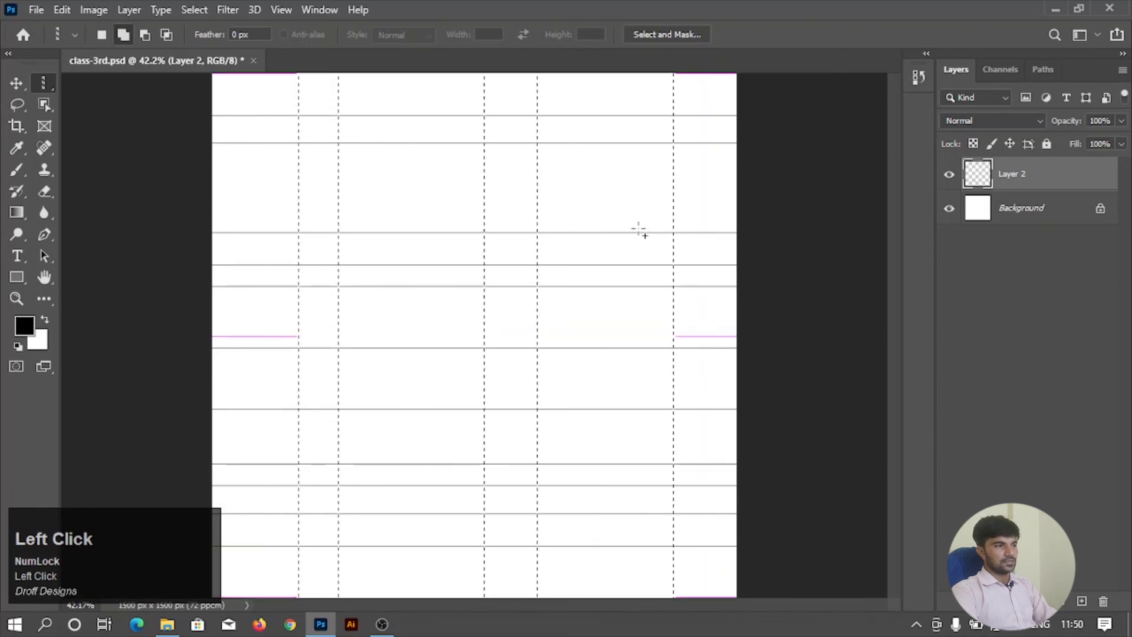
click(378, 224)
Try to subtract from the column selections with the Single Column Marquee in Subtract from selection mode.
click(145, 35)
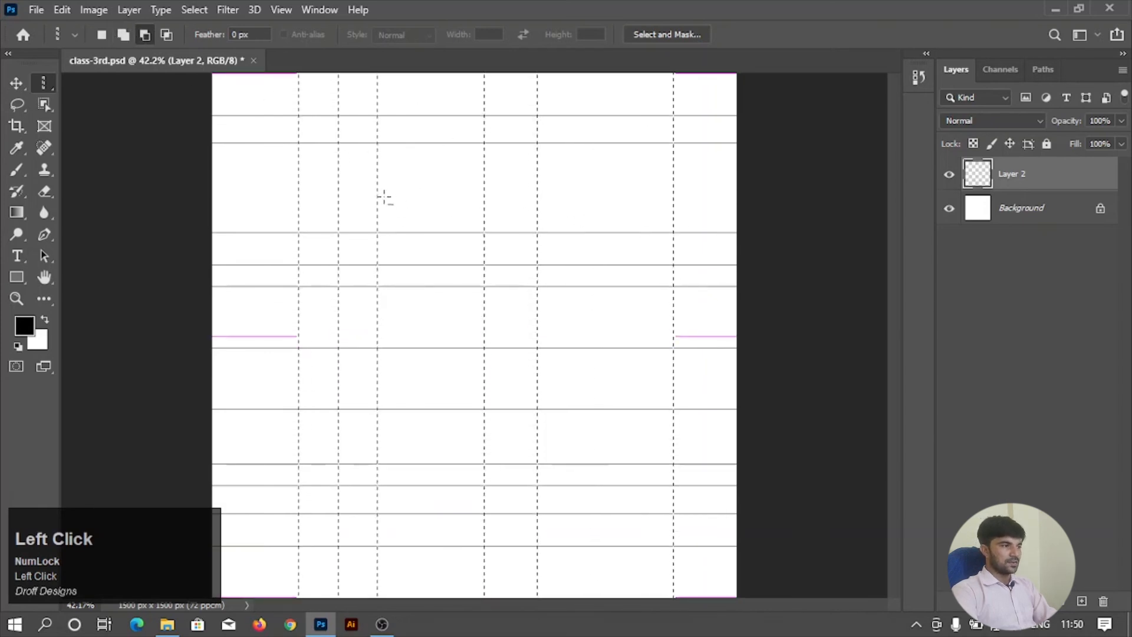
alt+scroll(389, 198, up, 1)
alt+scroll(382, 200, up, 5)
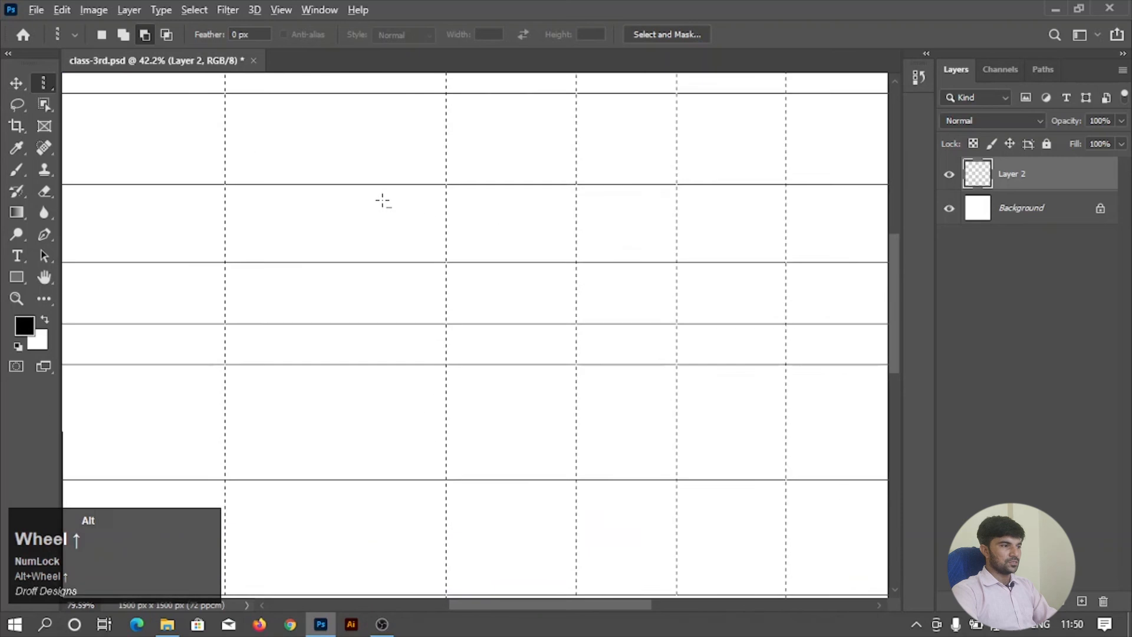
click(478, 234)
alt+scroll(478, 235, down, 7)
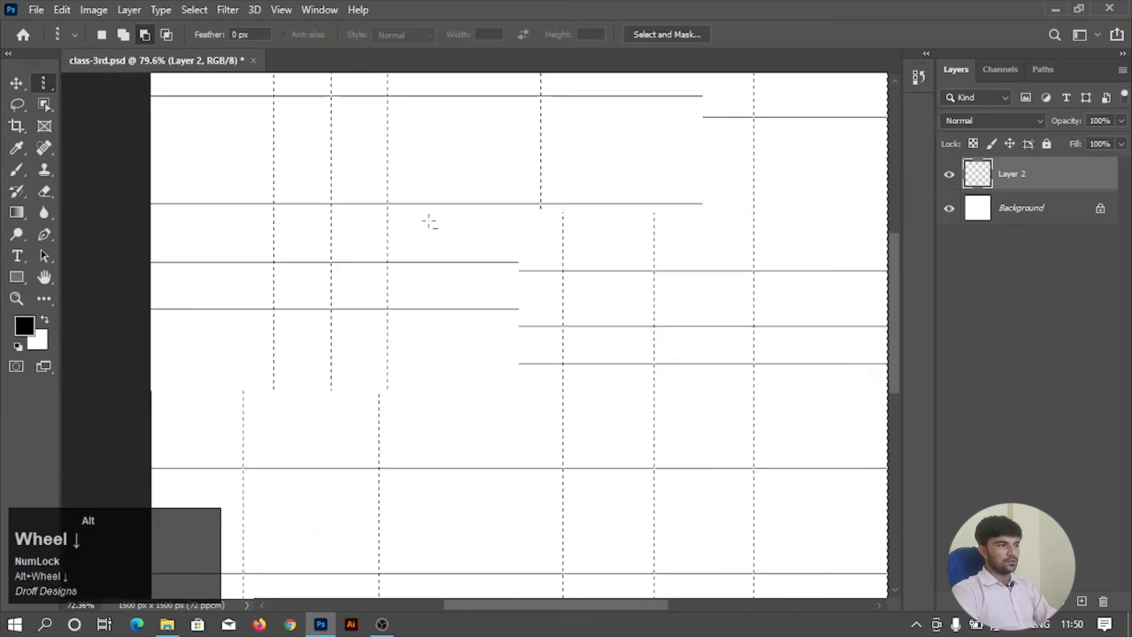
alt+scroll(419, 232, down, 2)
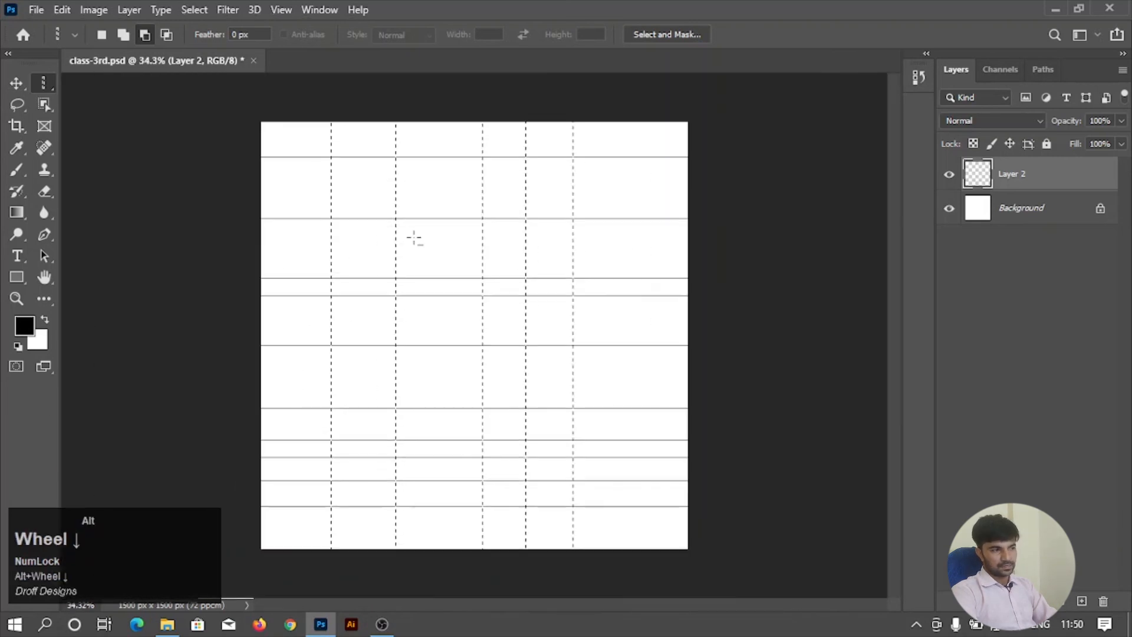
click(414, 237)
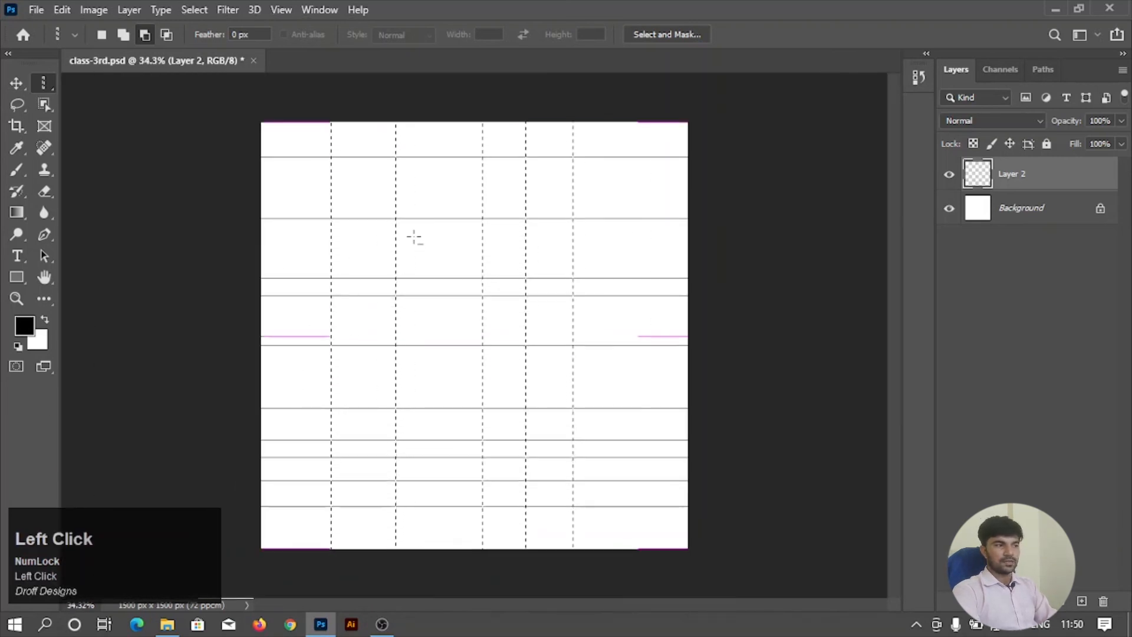
alt+scroll(415, 237, up, 1)
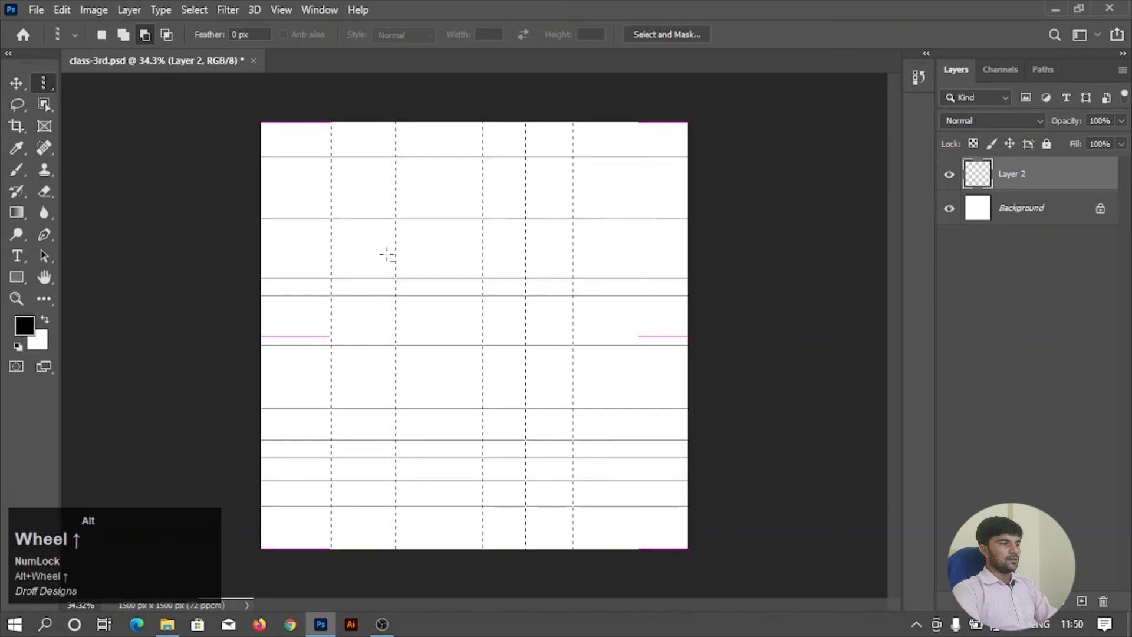
key(alt)
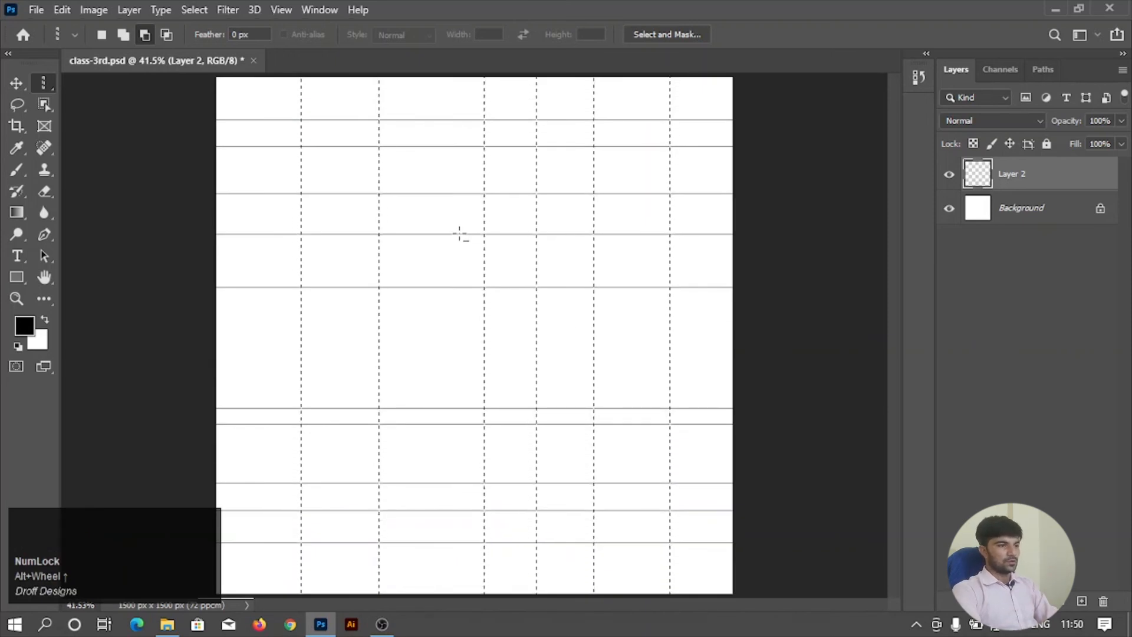
Fill the selected columns with black to form a grid with the horizontal lines, and clear the selection.
key(ctrl)
alt+scroll(387, 263, down, 2)
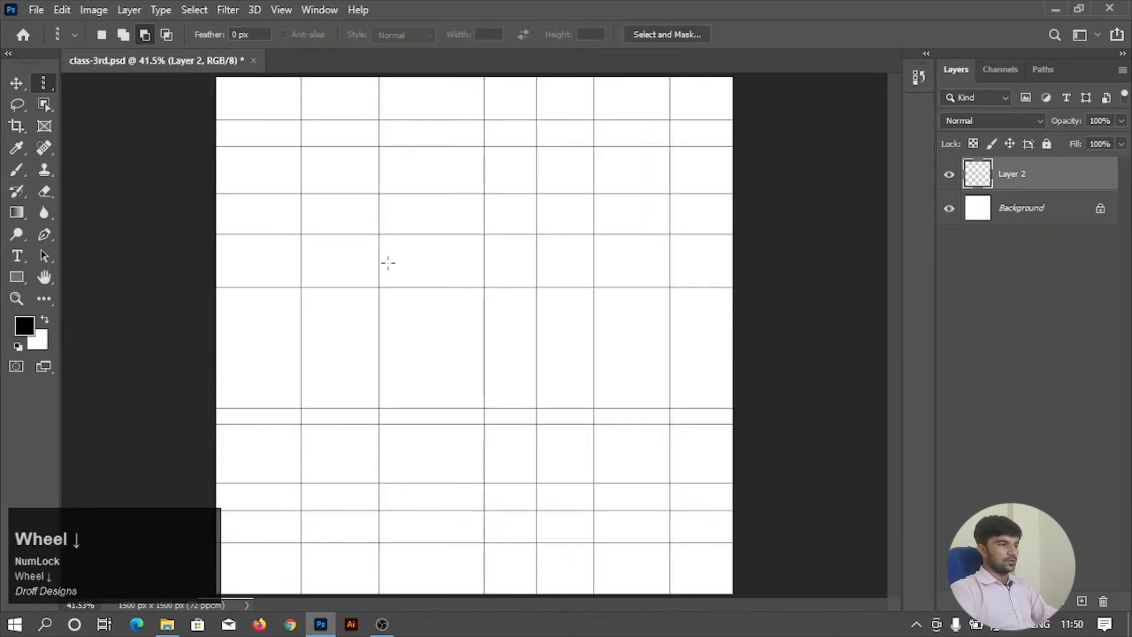
alt+scroll(490, 208, up, 3)
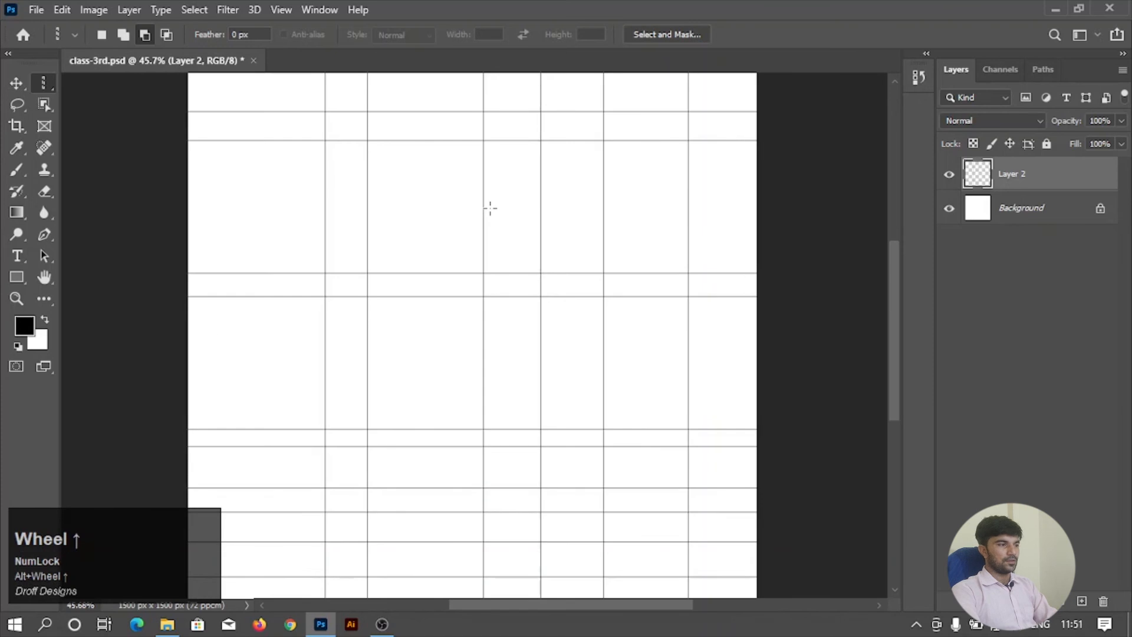
key(ctrl)
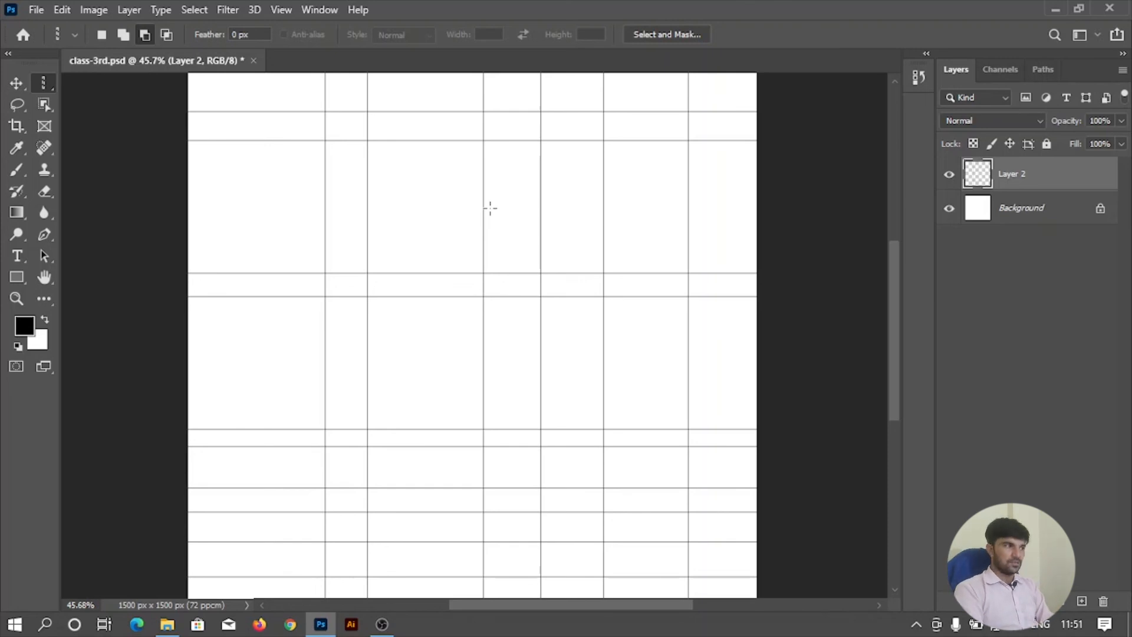
Examine the variants of the Lasso and Object Selection tools, and leave the Rectangular Marquee tool active.
right_click(50, 87)
click(82, 85)
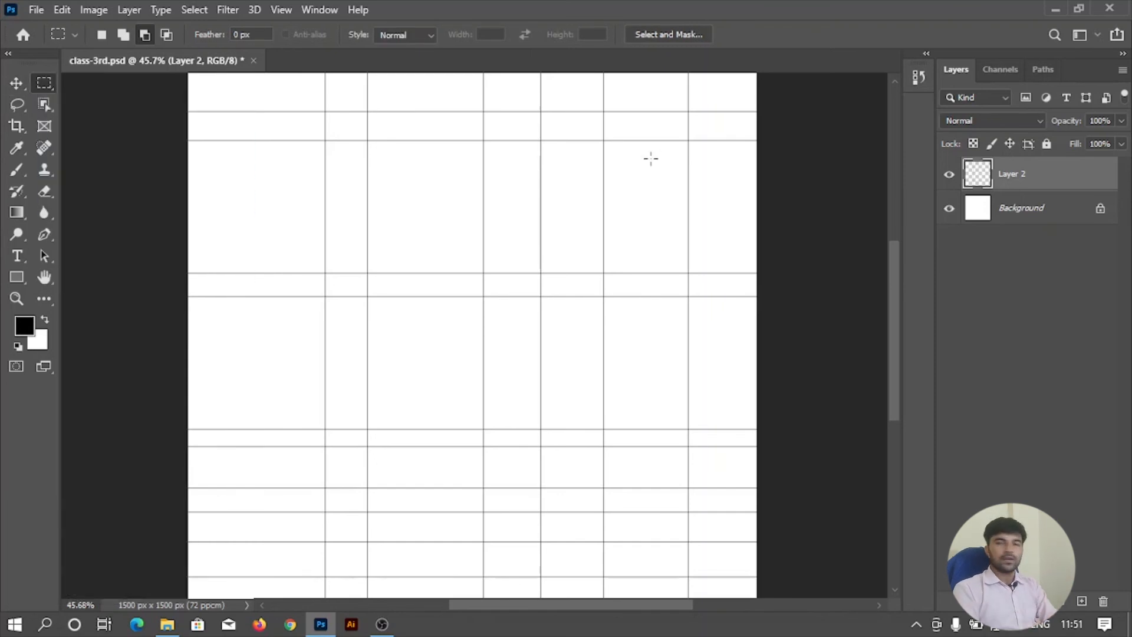
right_click(15, 109)
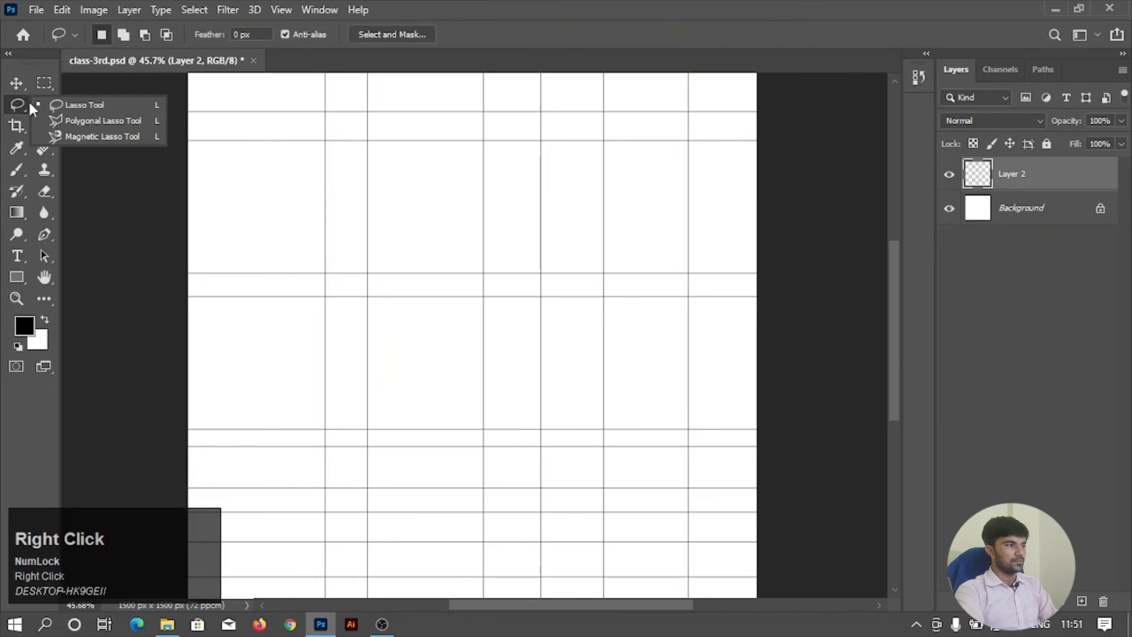
click(17, 105)
right_click(45, 103)
right_click(16, 105)
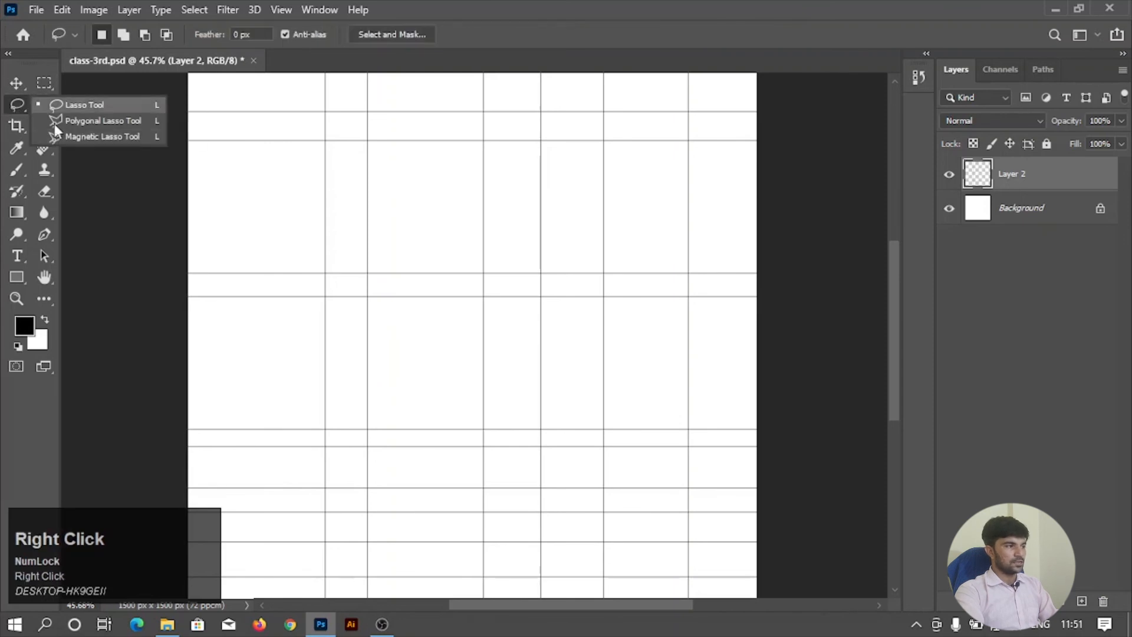
click(18, 110)
right_click(42, 104)
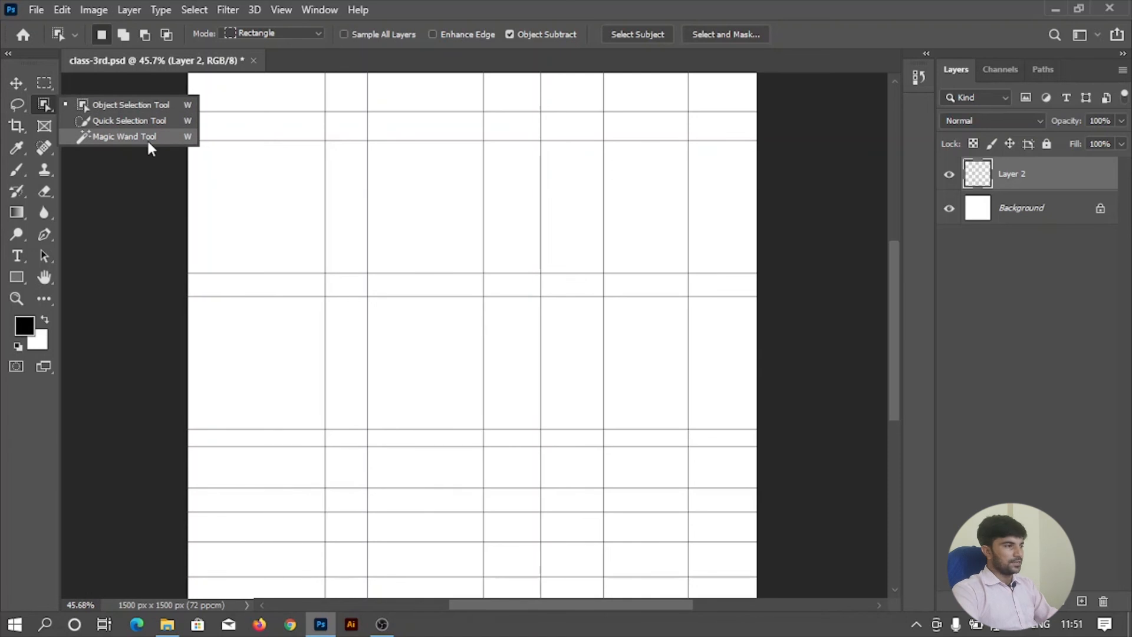
click(47, 84)
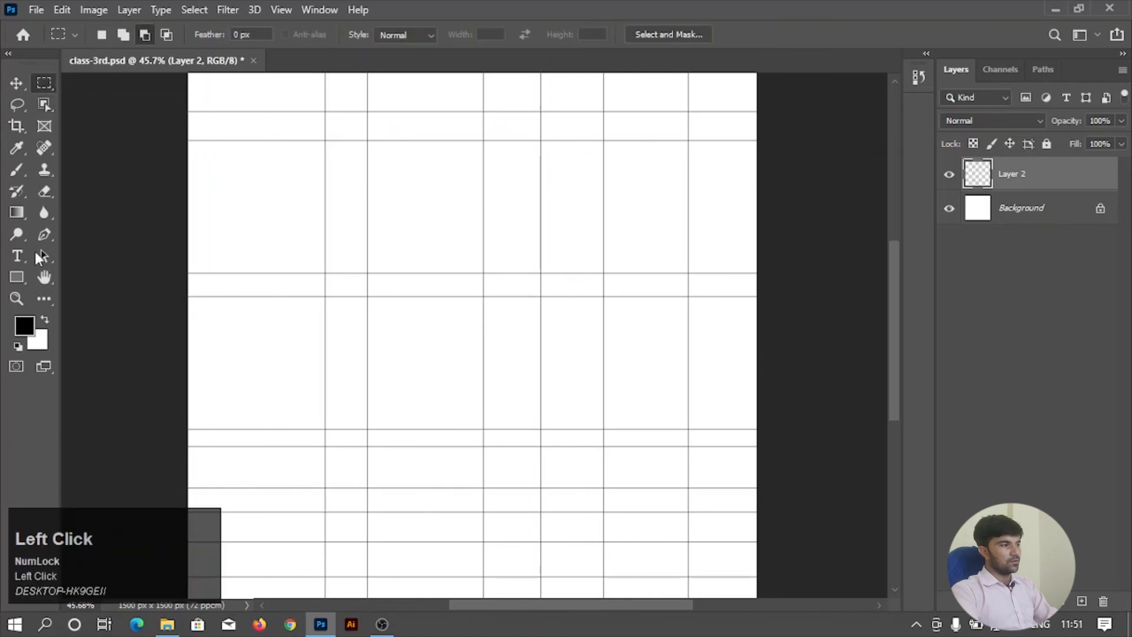